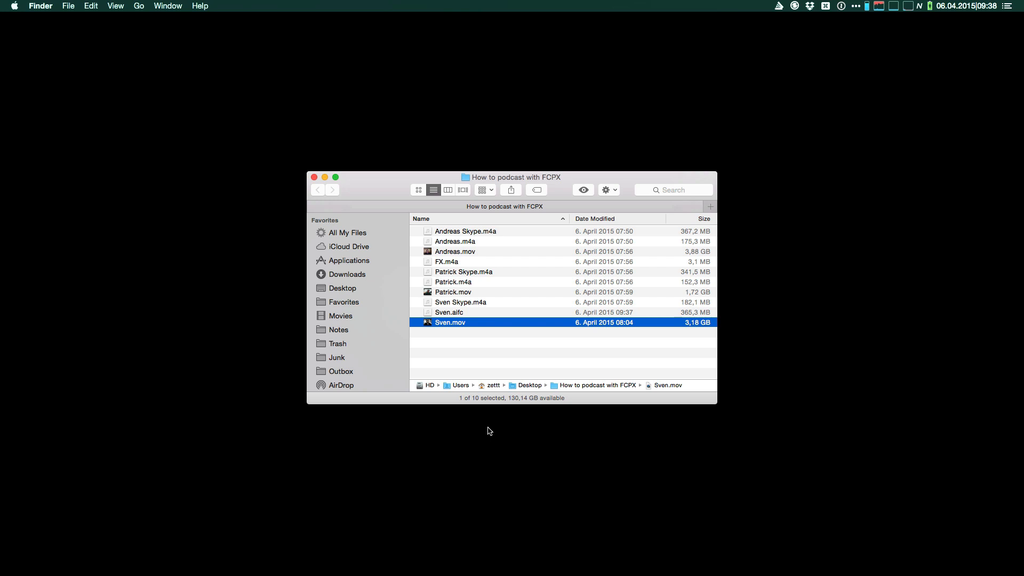
- Examine each speaker's video, local audio and Skype audio files, plus FX.m4a, in the podcast folder
key(shift+Up)
key(shift+Up)
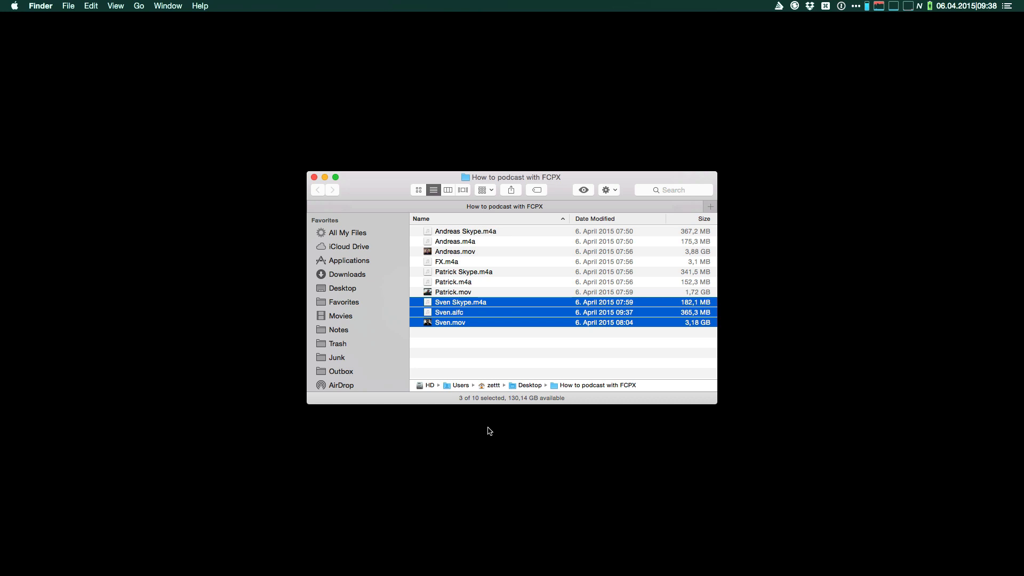
key(Up)
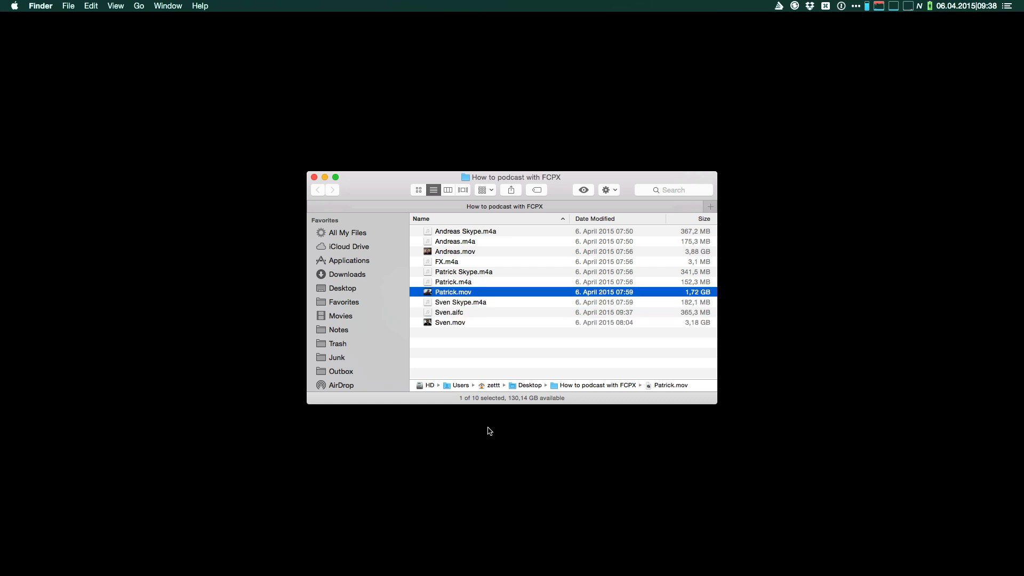
key(Up)
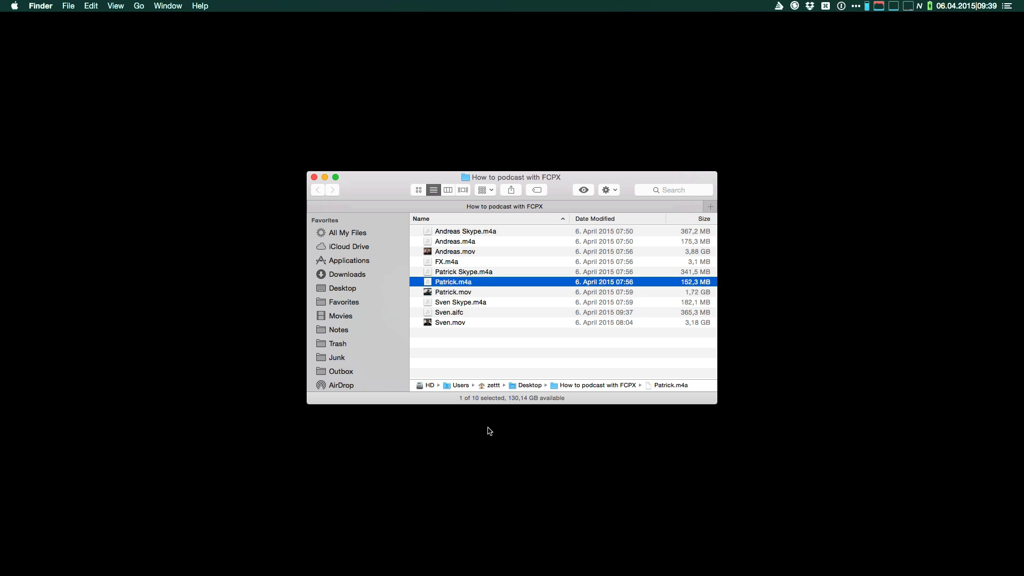
key(Up)
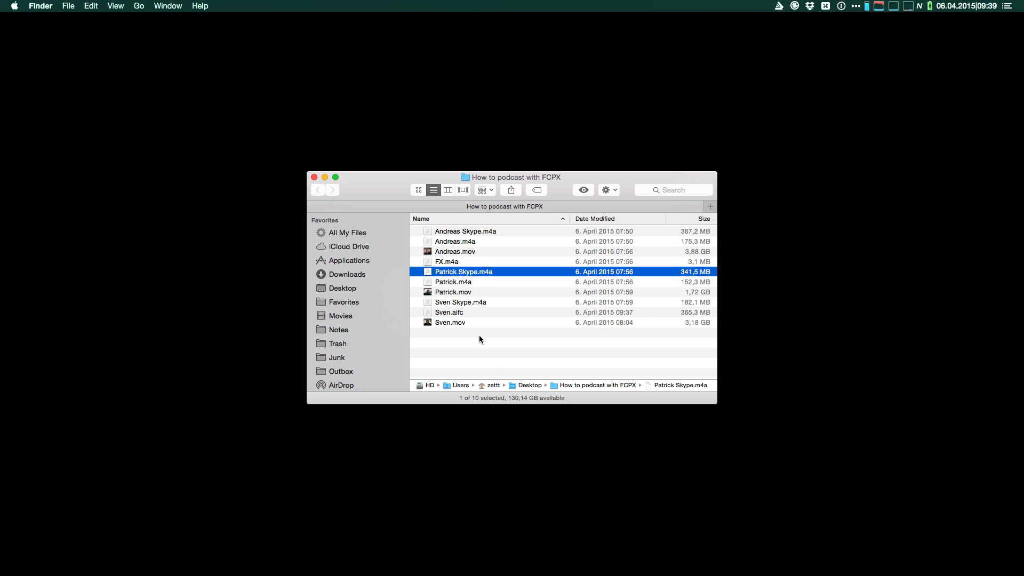
super+click(464, 303)
super+click(468, 233)
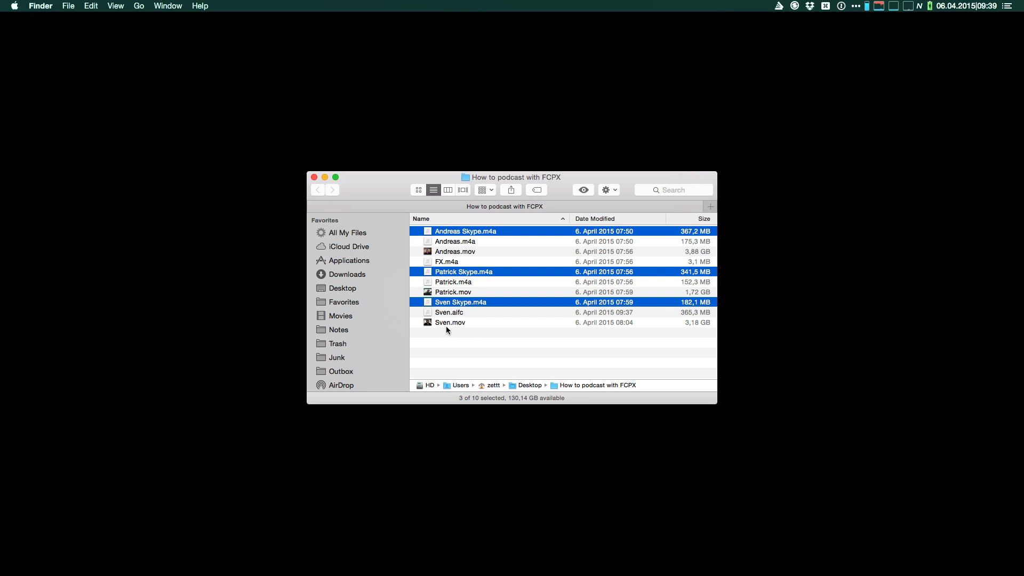
click(454, 360)
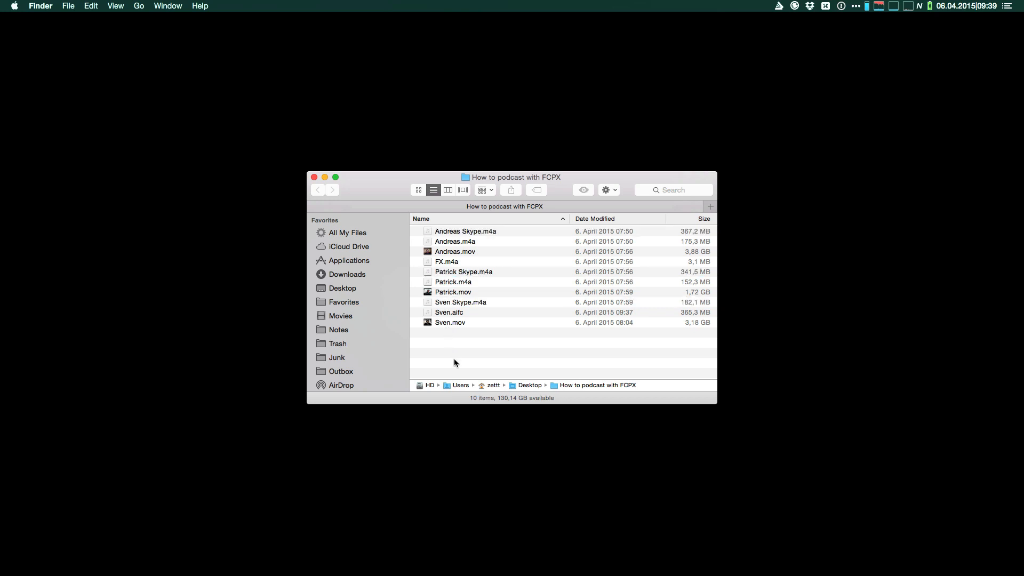
key(f)
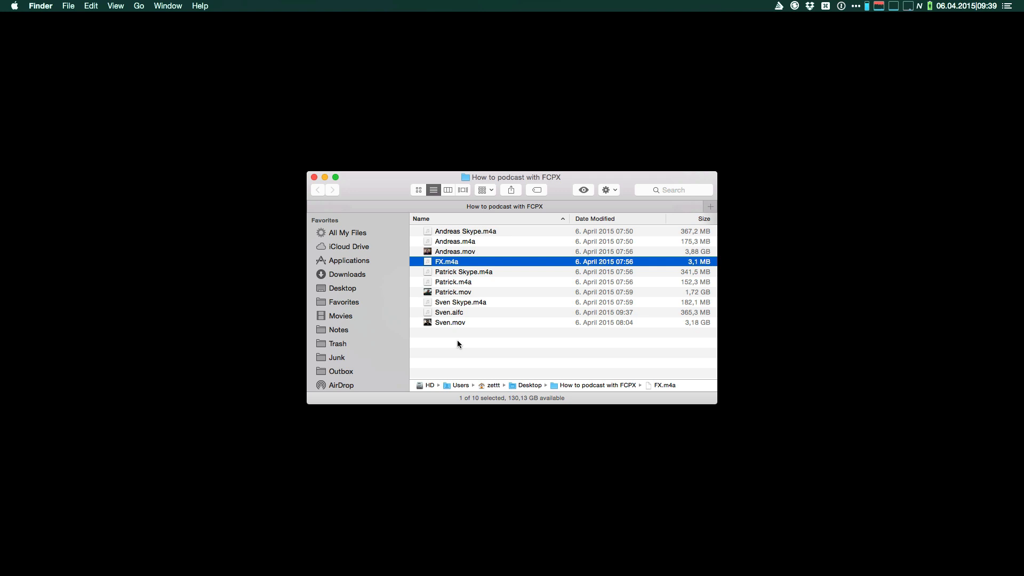
- Change the extension of the .aifc audio recording to .aif
key(Down)
key(Down)
key(Down)
key(Down)
key(Down)
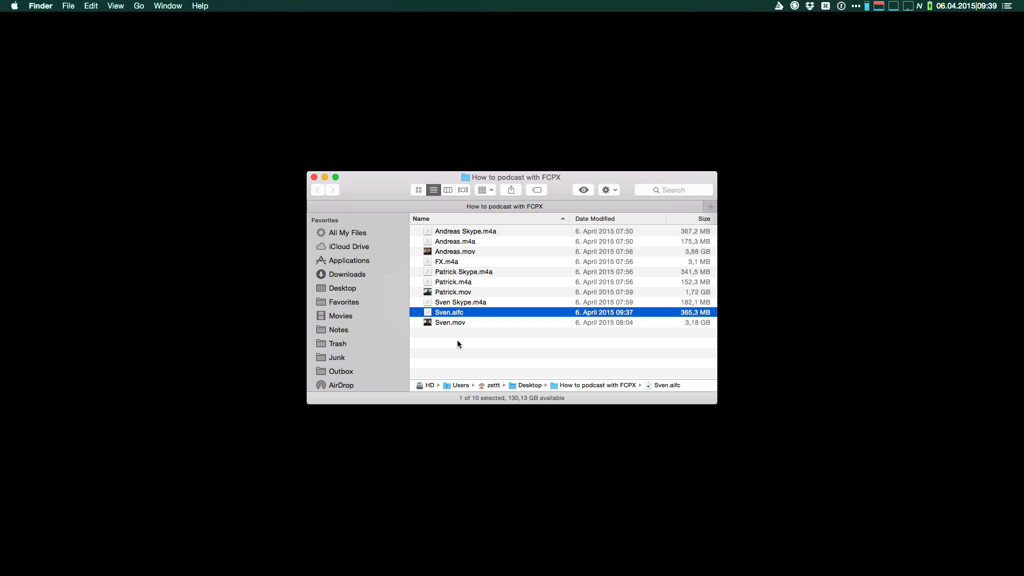
key(Return)
key(BackSpace)
key(Return)
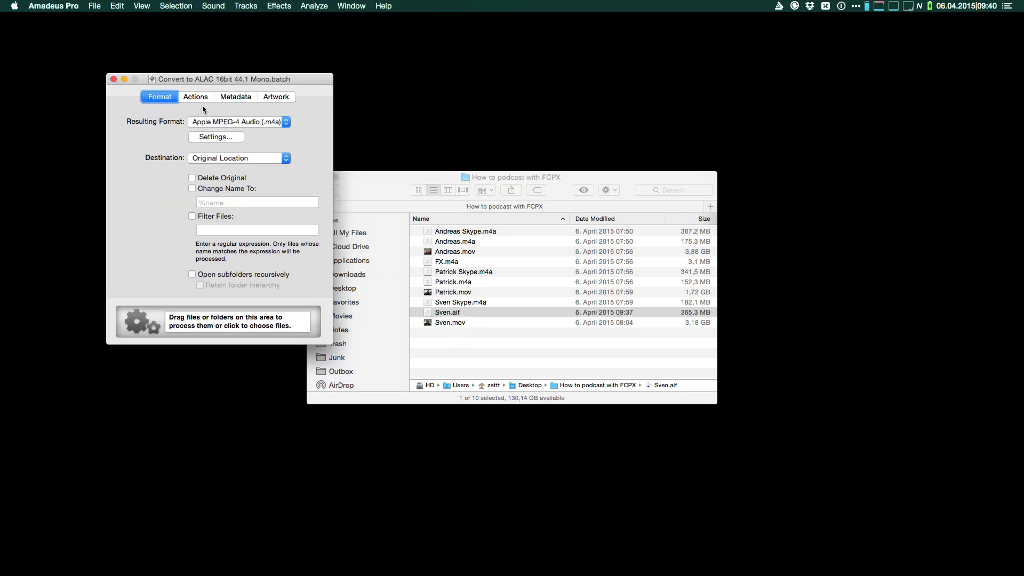
- In Amadeus Pro, check the format settings and actions of the Convert to ALAC 16bit 44.1 Mono batch and process the .aif recording with it
click(200, 136)
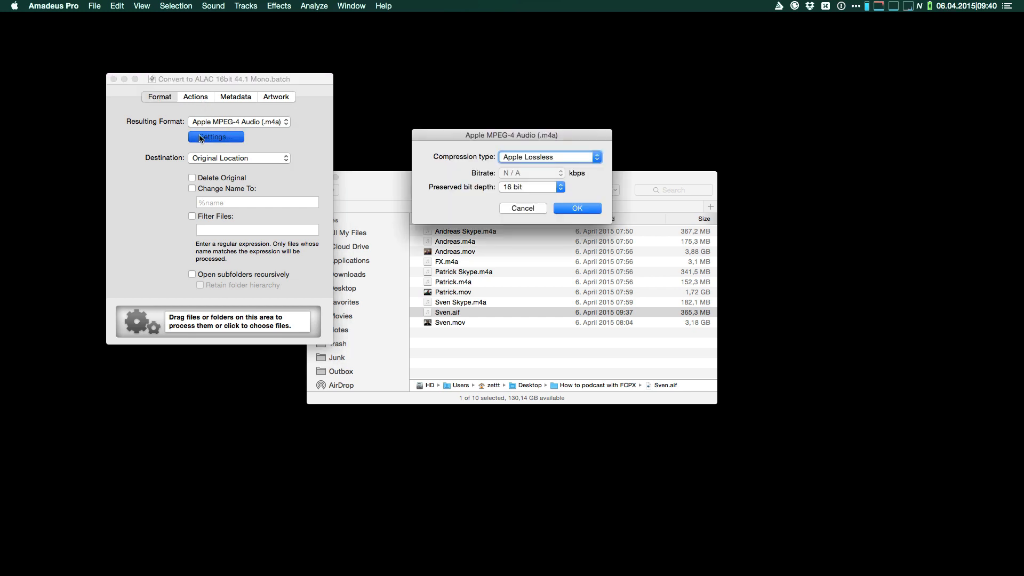
key(Return)
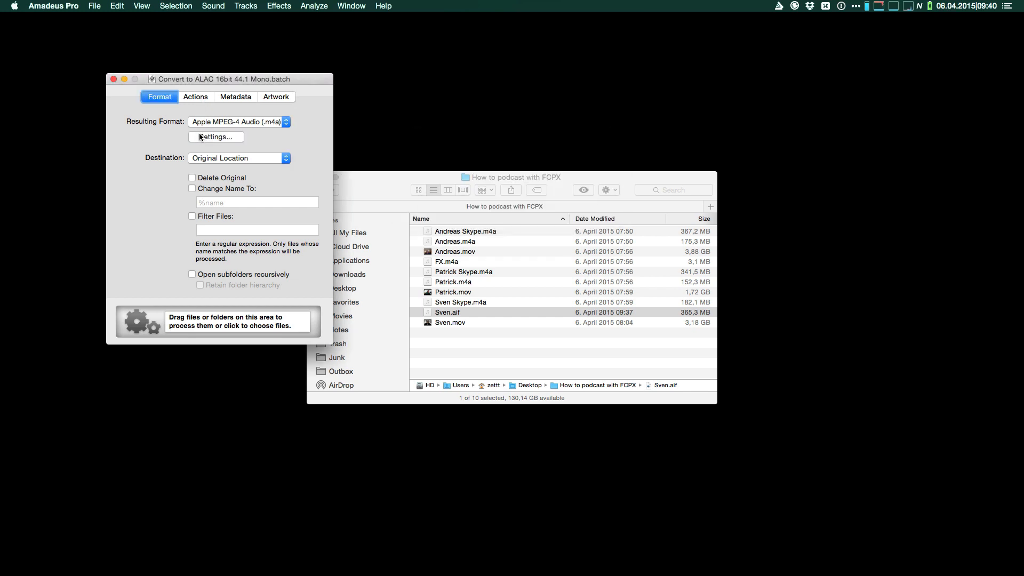
click(192, 101)
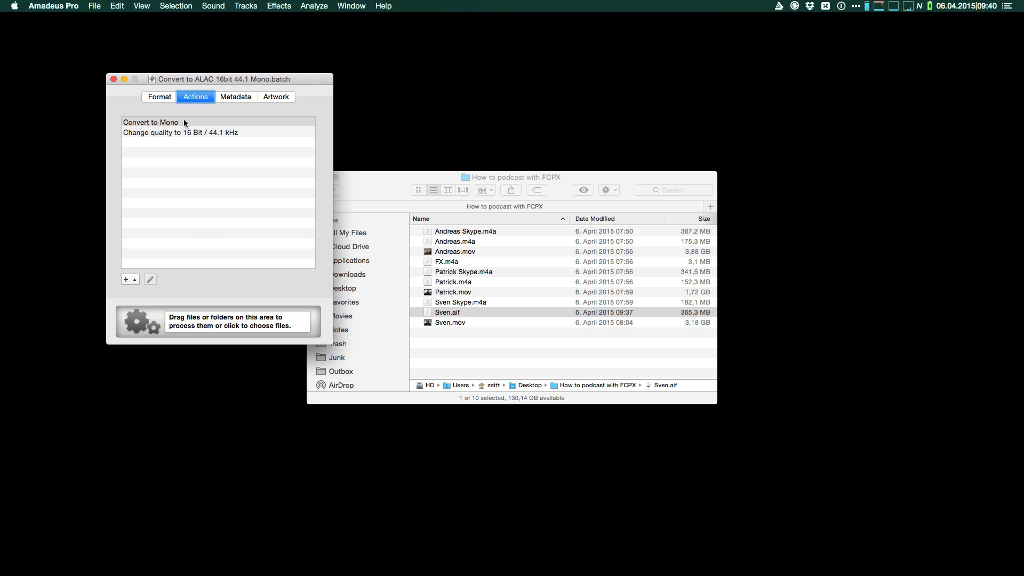
click(183, 122)
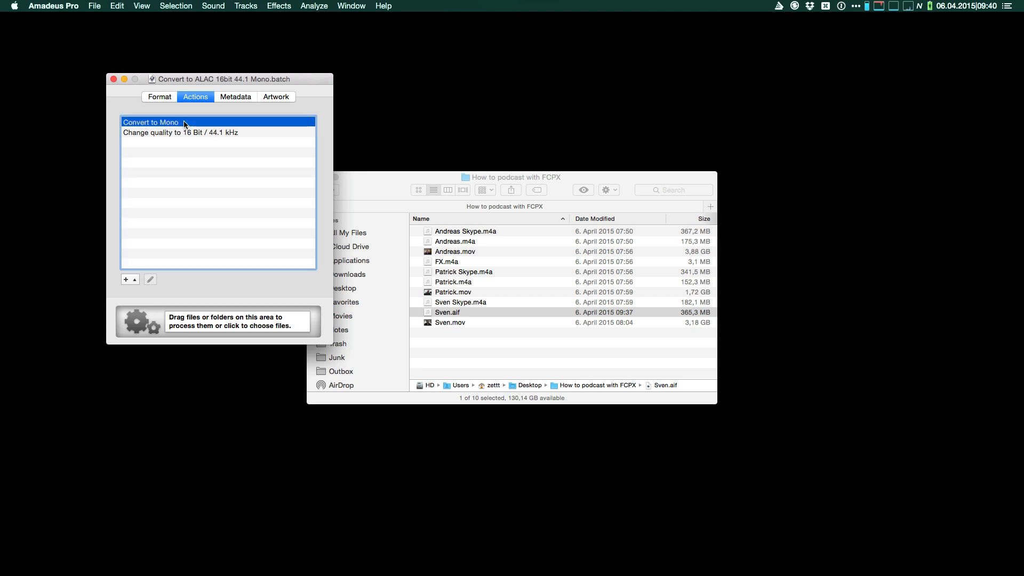
click(164, 98)
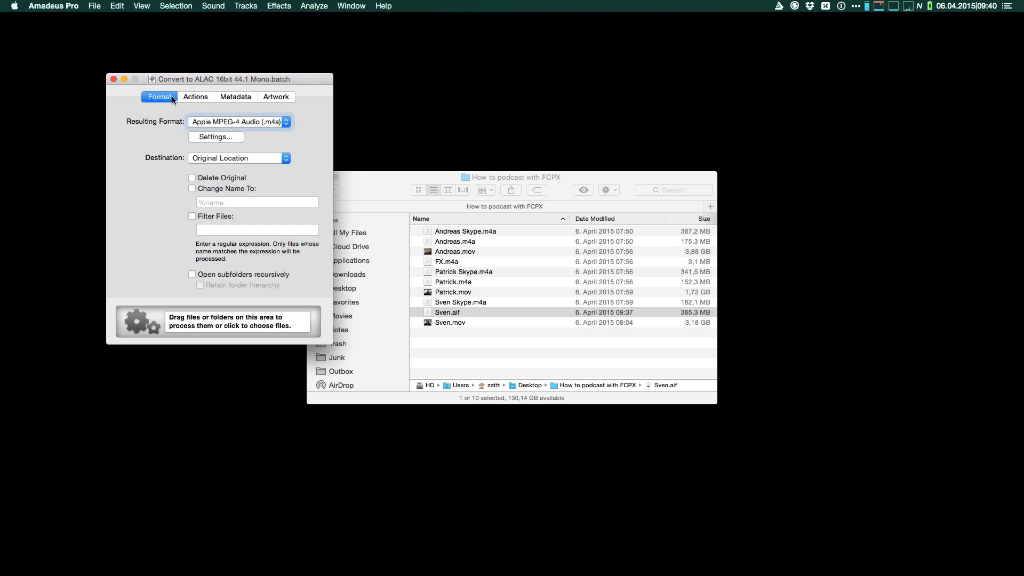
drag(466, 309, 218, 315)
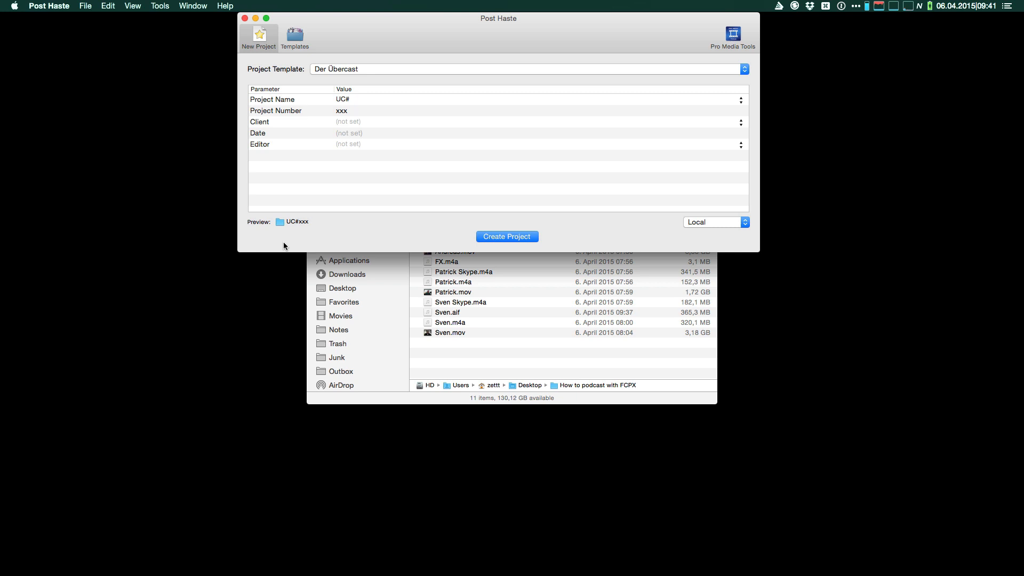
- Create the UC#xxx project from the Der Übercast template in Post Haste and inspect the new folder's contents
click(523, 238)
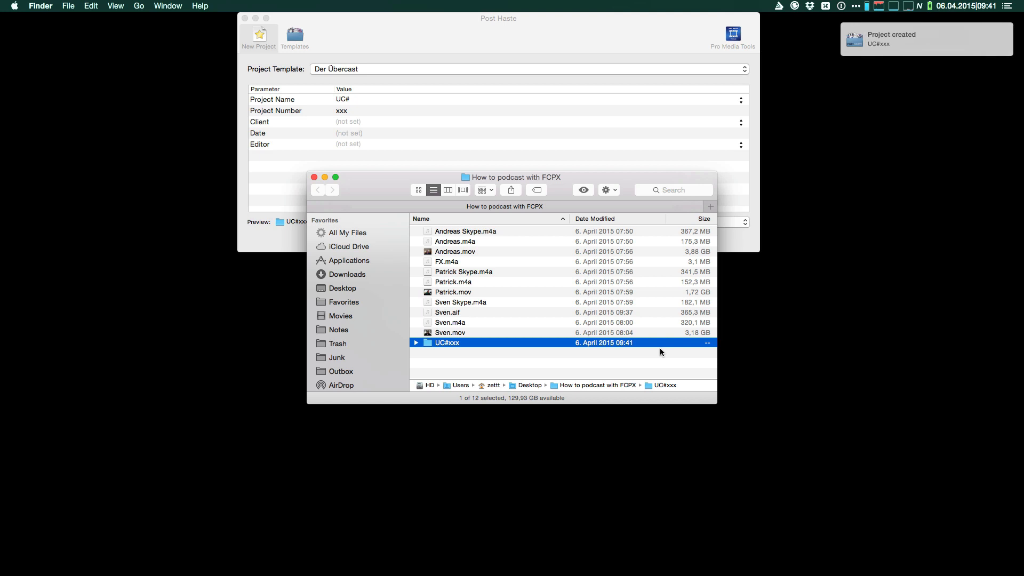
key(Right)
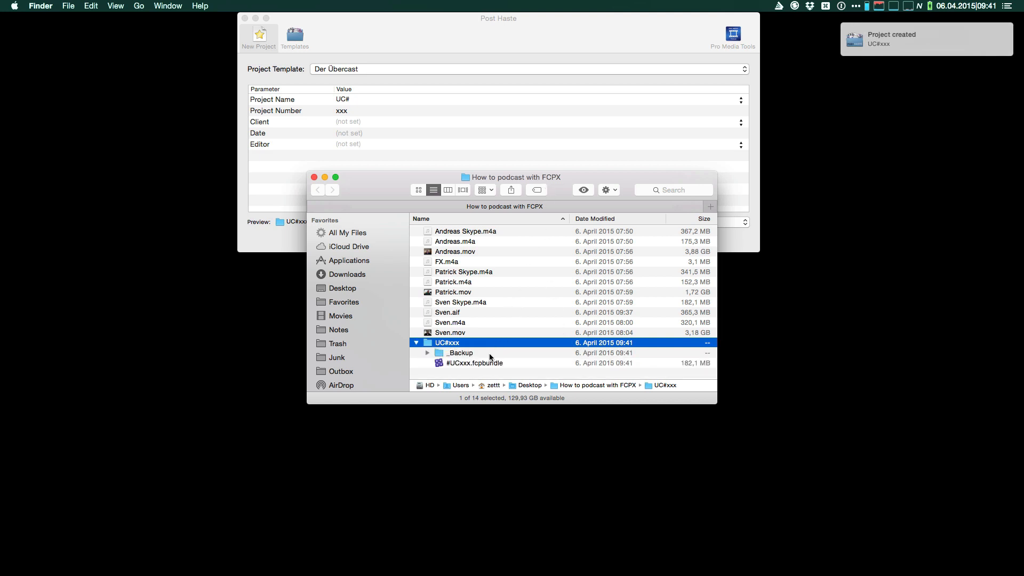
click(469, 355)
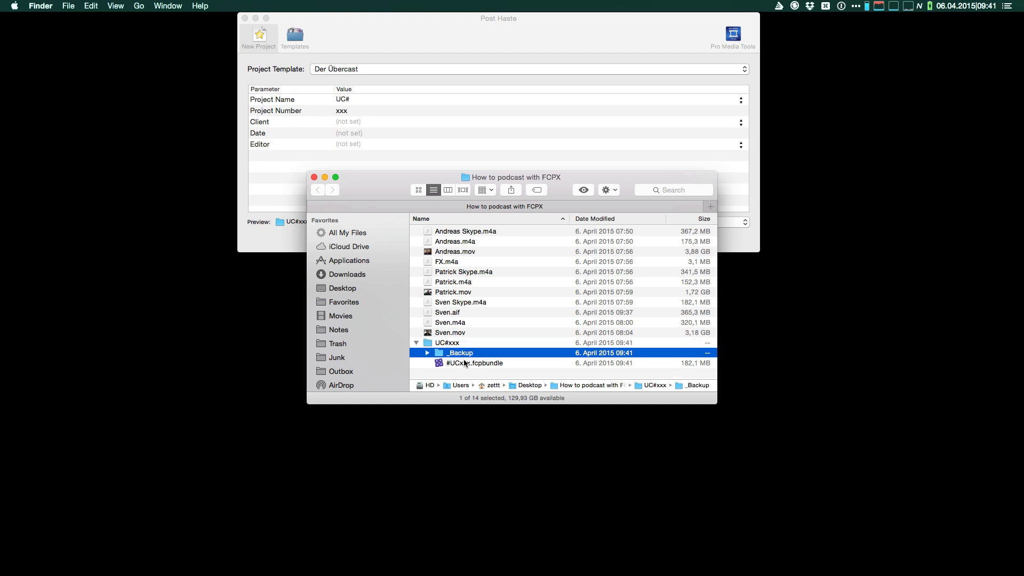
click(468, 364)
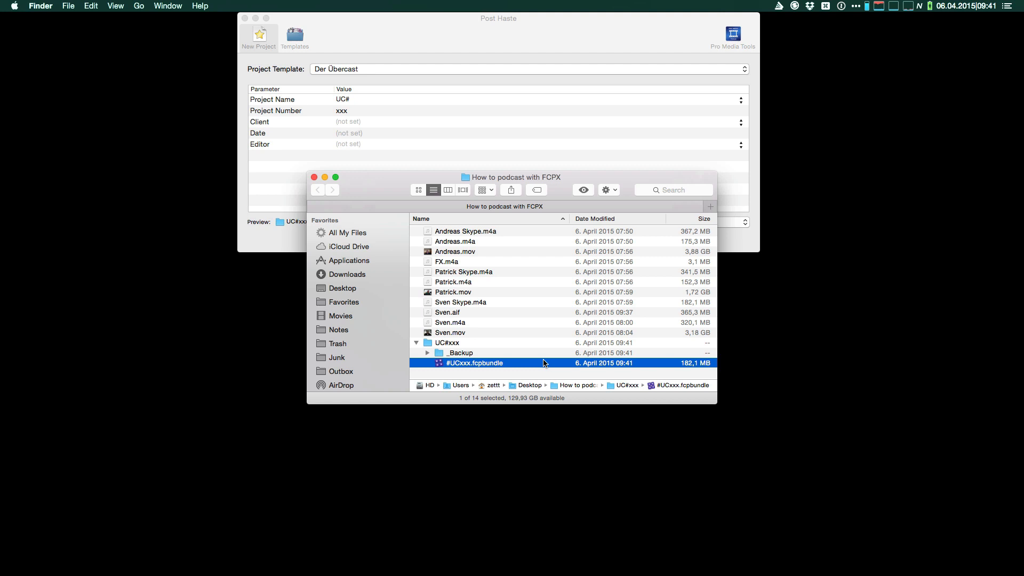
- Move all the audio and video recordings into the _Backup folder inside UC#xxx
key(Up)
key(Up)
key(shift+Up)
key(shift+Up)
key(shift+Up)
key(shift+Up)
key(shift+Up)
key(shift+Up)
key(shift+Up)
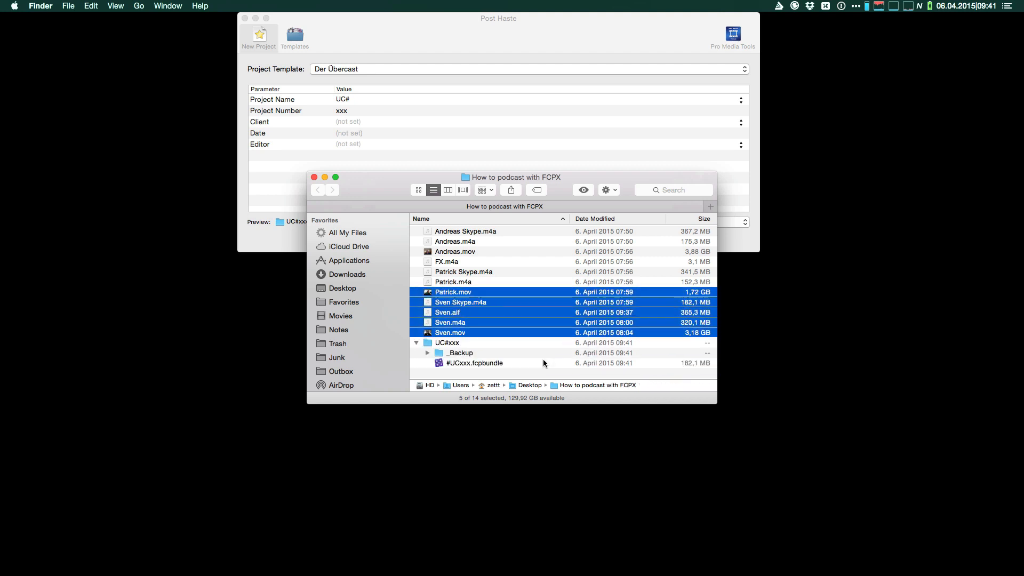
key(shift+Up)
key(shift+Up)
key(shift+Up)
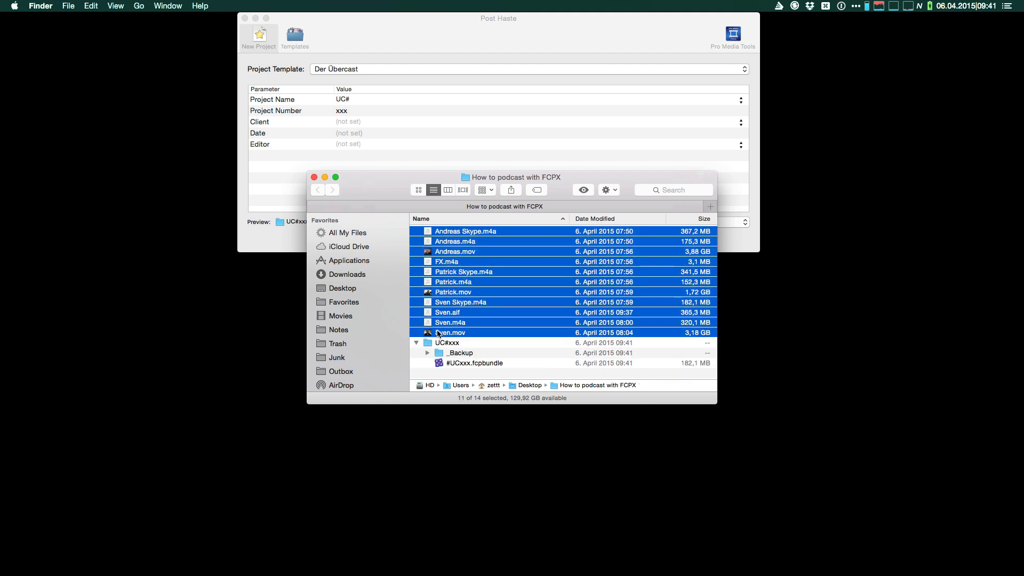
drag(436, 333, 481, 350)
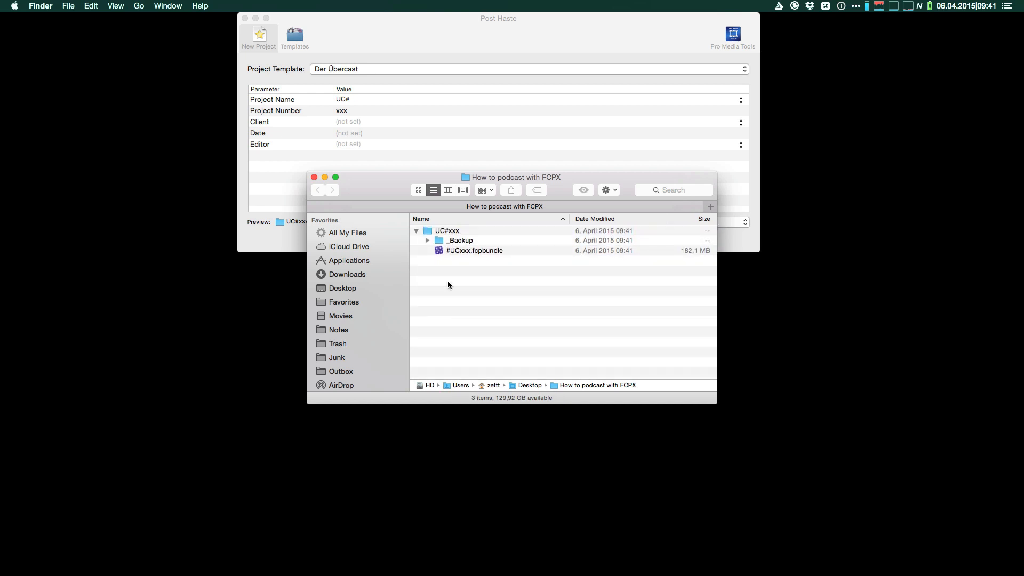
- Delete the original .aif recording from the _Backup folder
click(428, 241)
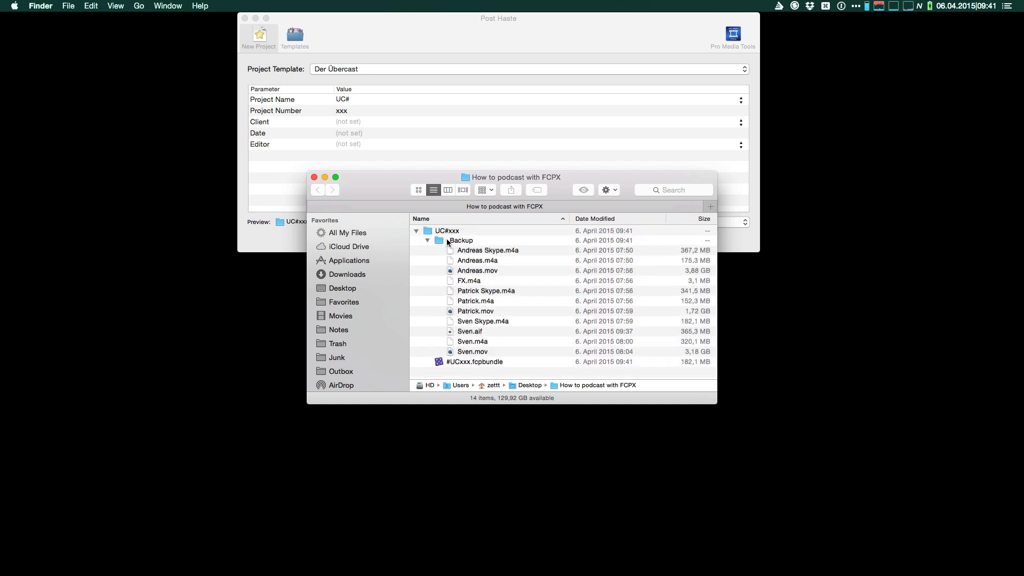
click(461, 332)
key(super+BackSpace)
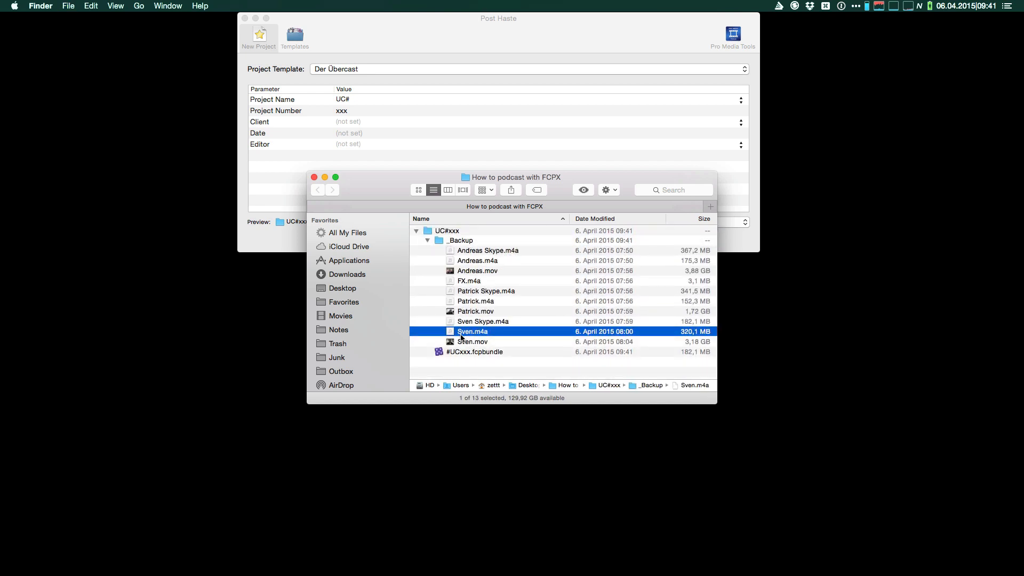
- Hide the other applications and open the #UCxxx.fcpbundle library in Final Cut Pro
key(super+alt+h)
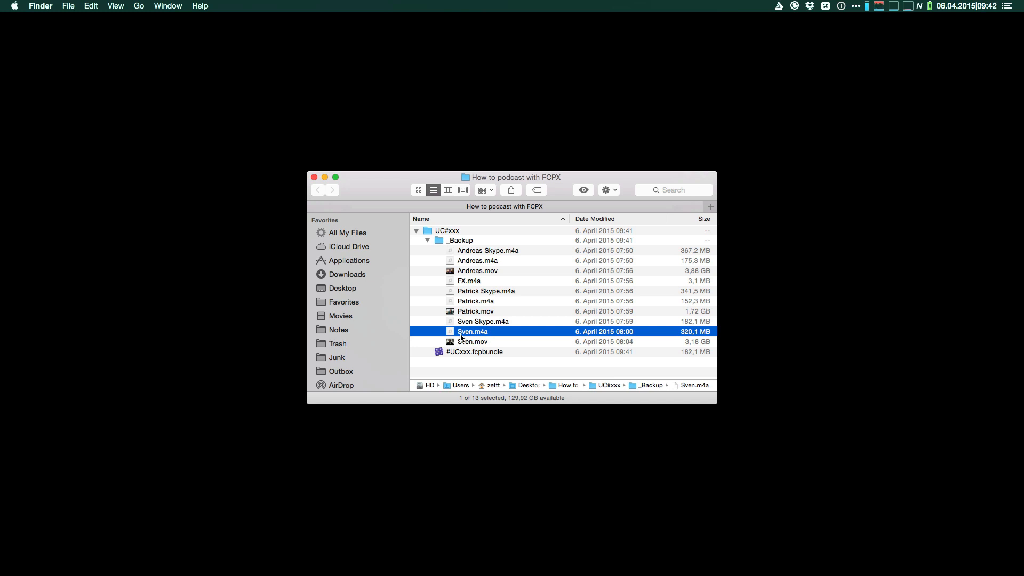
key(Down)
key(Down)
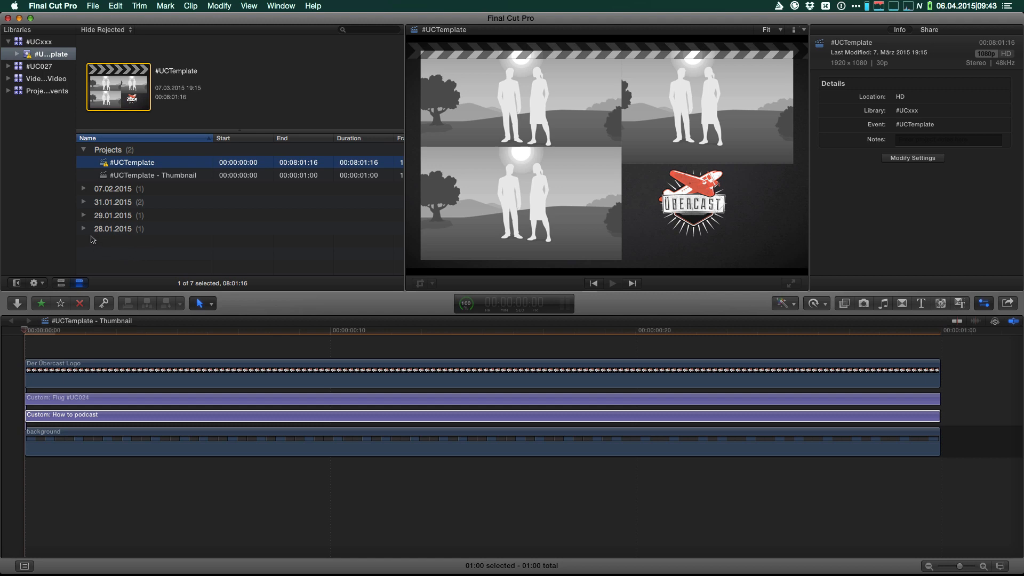
- Group the event browser's clips by File Type
click(36, 283)
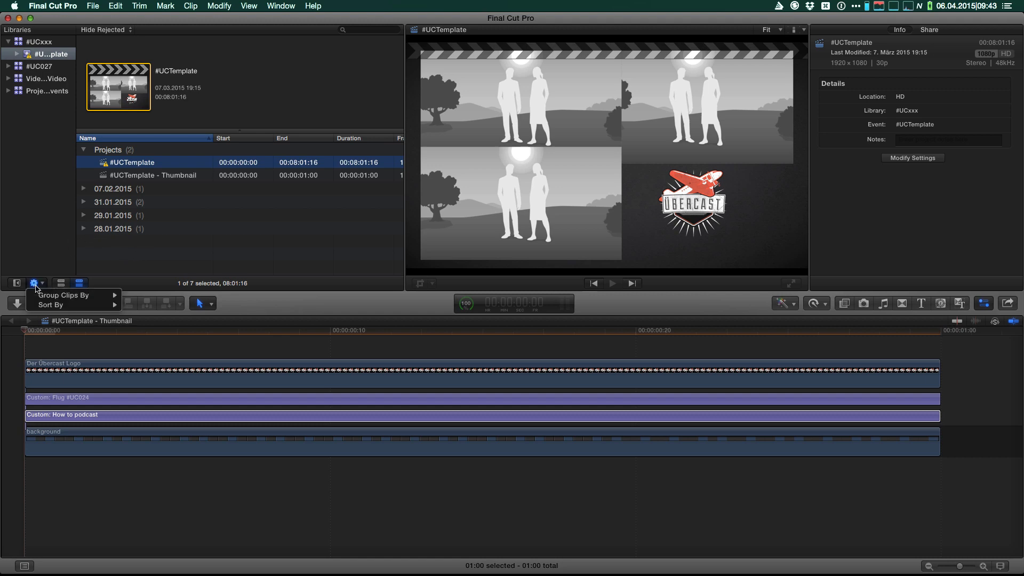
mouse_move(74, 297)
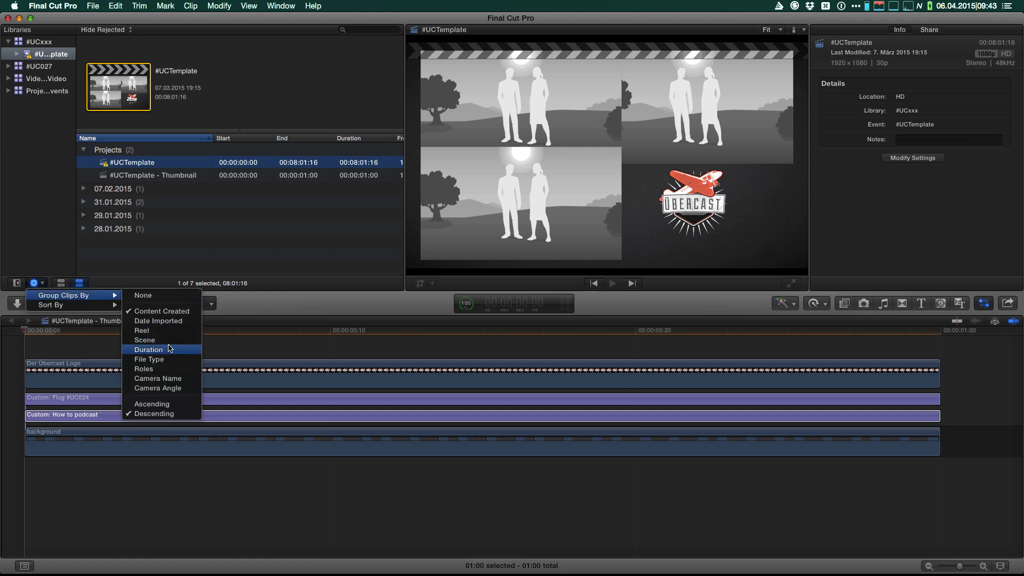
click(174, 362)
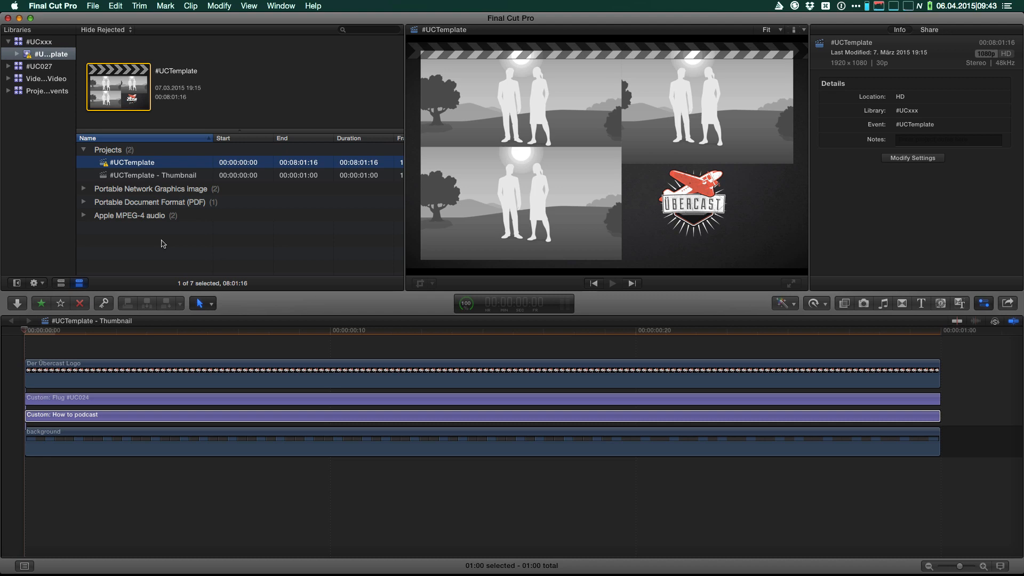
- Import all recordings from the _Backup folder into the existing #UCTemplate event, leaving the files in place
key(super+i)
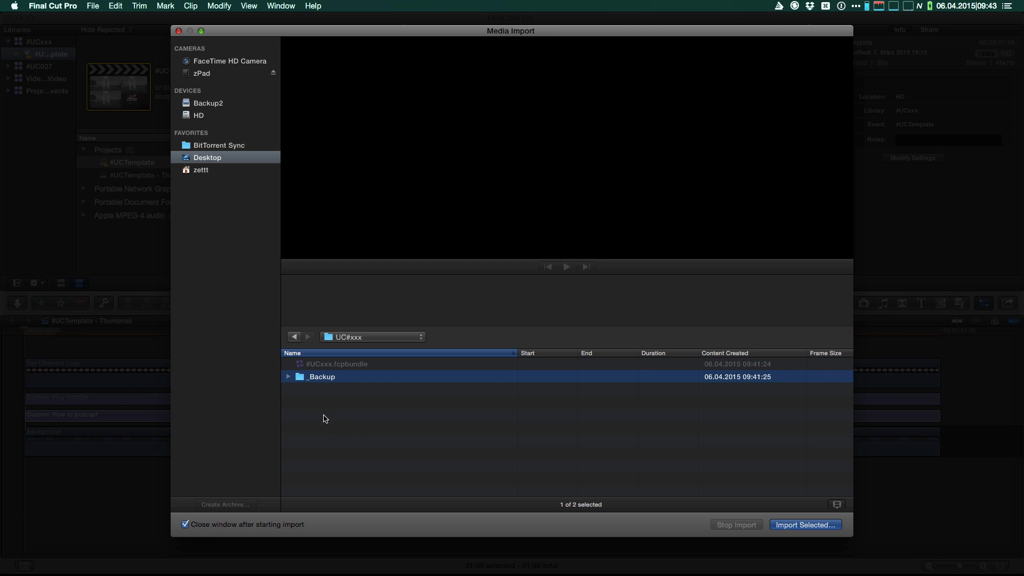
click(288, 377)
scroll(333, 401, down, 2)
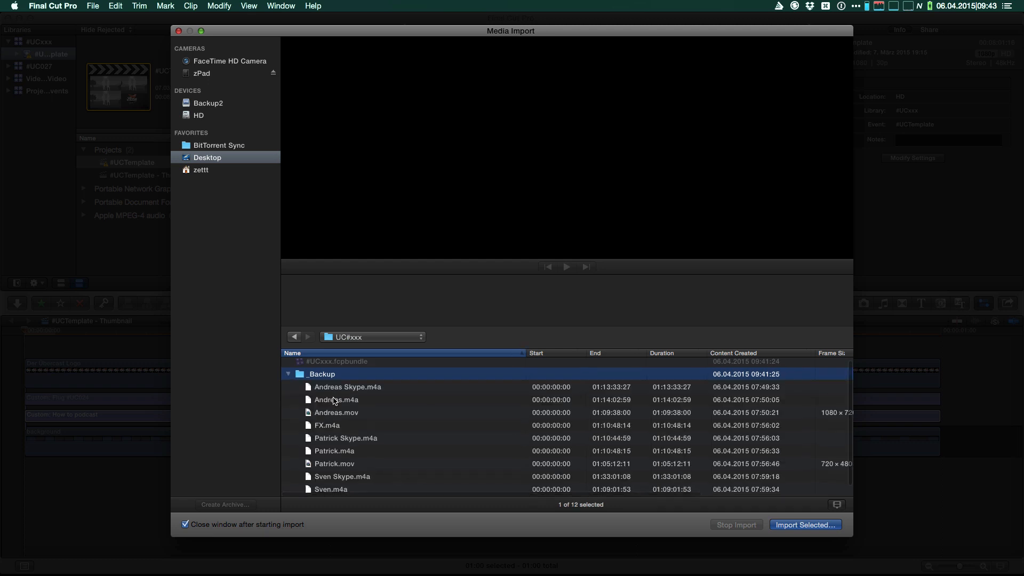
click(433, 487)
key(shift+Up)
key(shift+Up)
key(shift+Up)
key(shift+Up)
key(shift+Up)
key(shift+Up)
key(shift+Up)
key(shift+Up)
key(shift+Up)
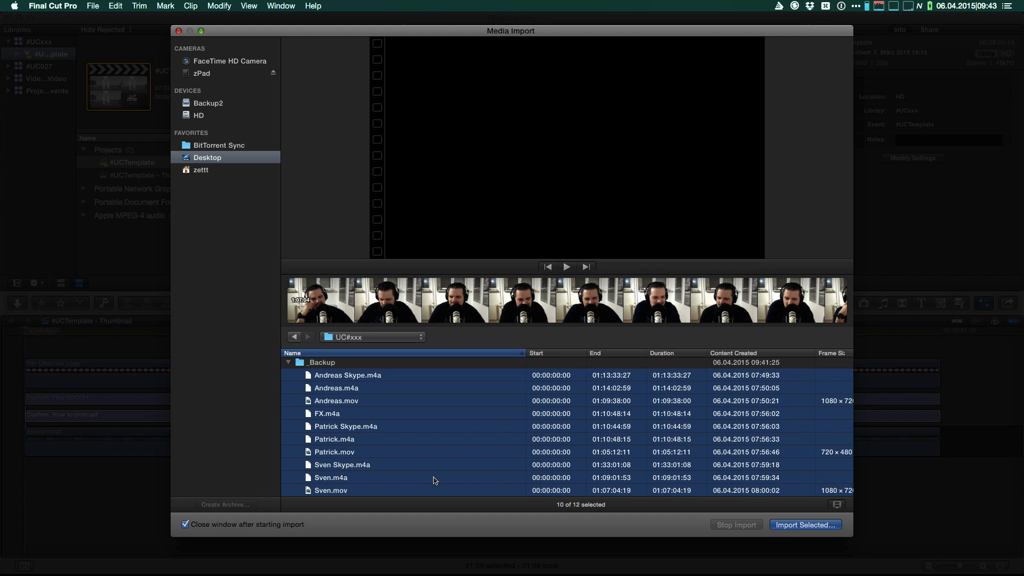
key(Return)
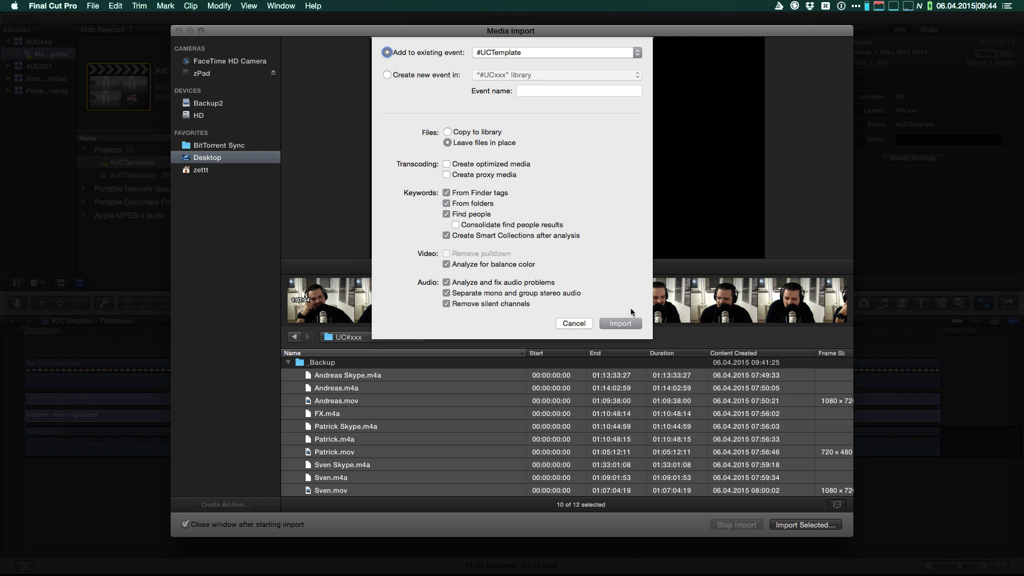
click(621, 323)
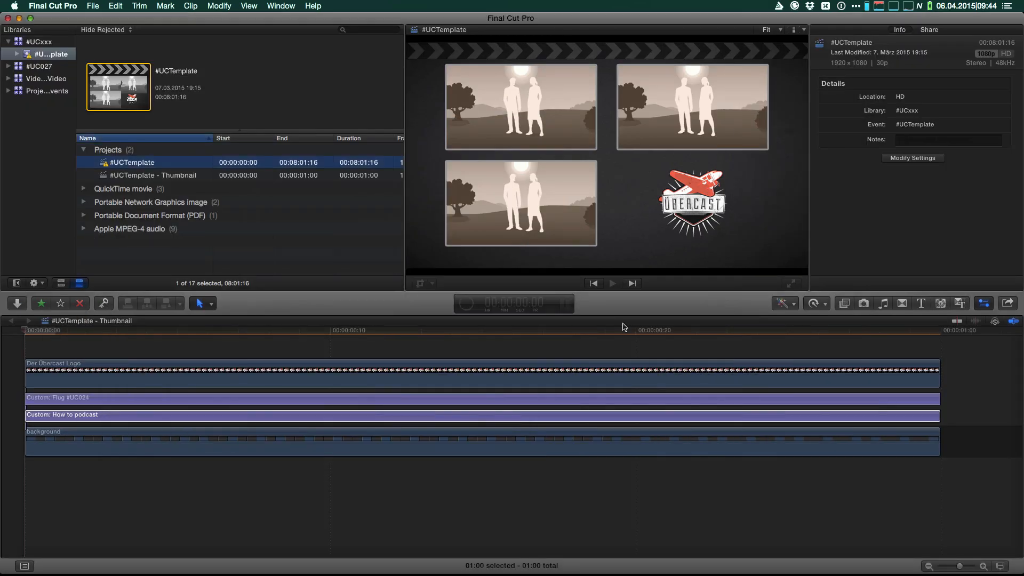
key(super)
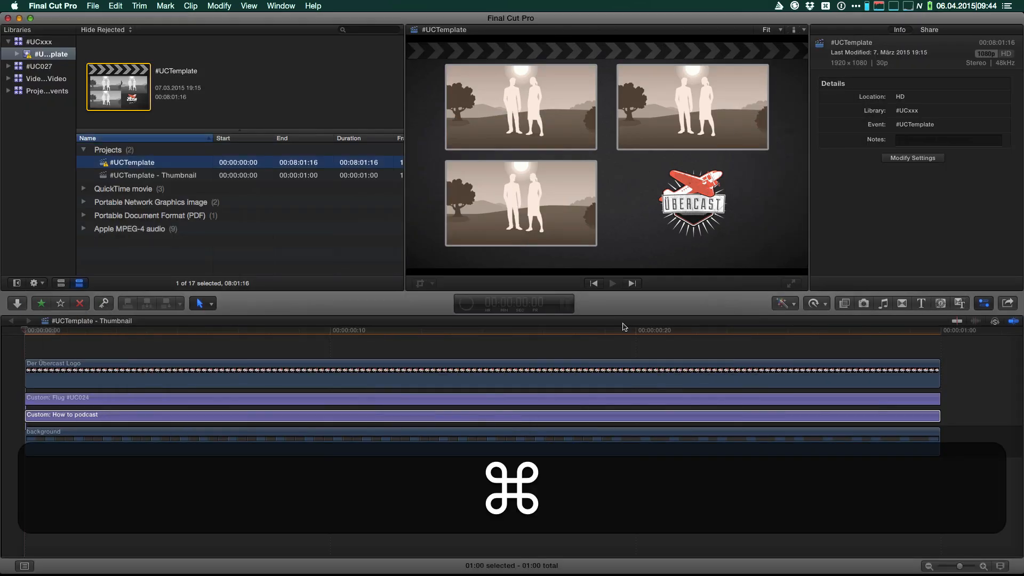
- Show the background tasks and expand the details of Transcoding and Analysis
key(super+9)
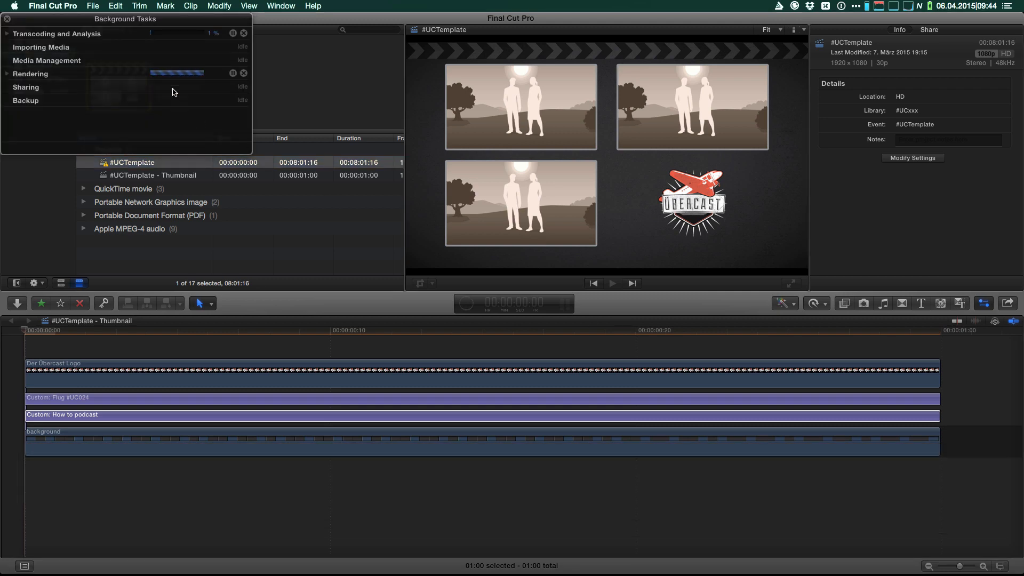
click(7, 34)
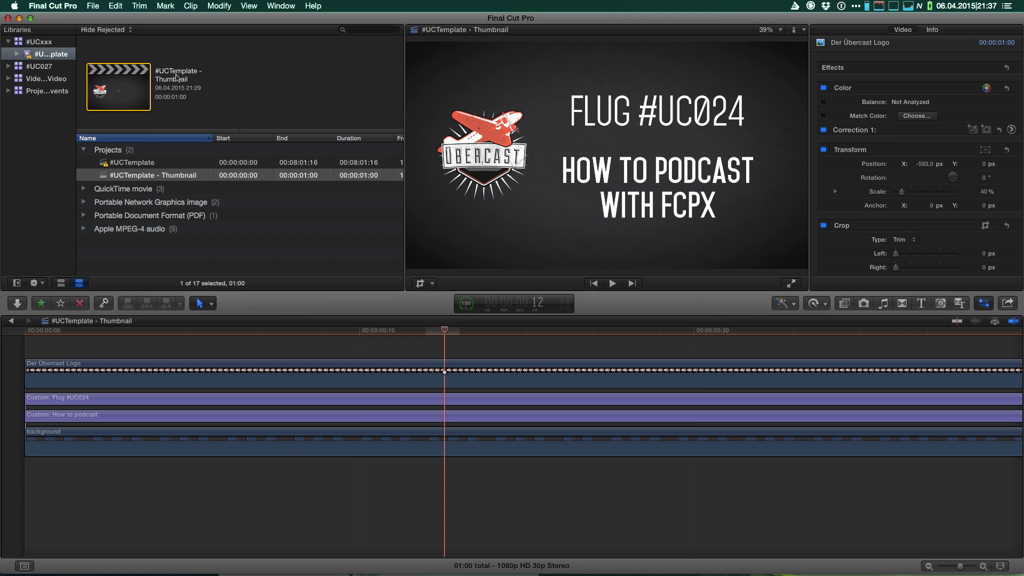
- Examine the #UCTemplate - Thumbnail project, its two title clips and the Save Current Frame sharing option
shift+click(131, 164)
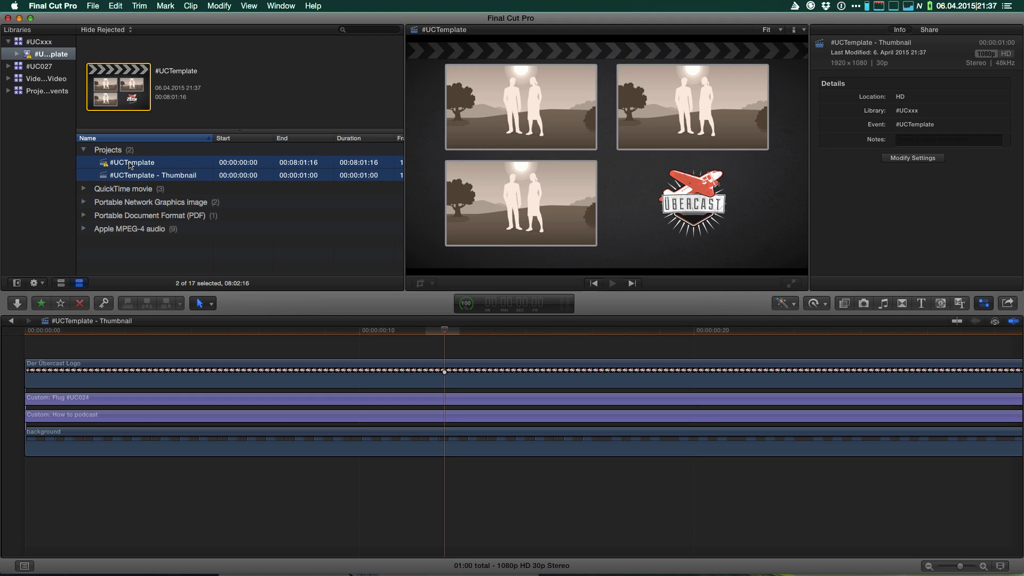
click(124, 175)
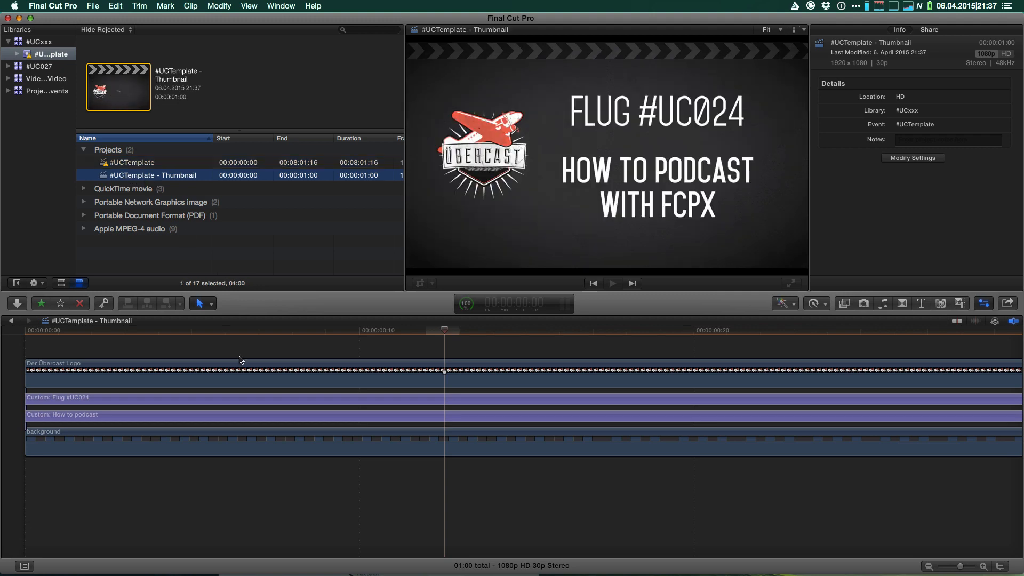
click(276, 331)
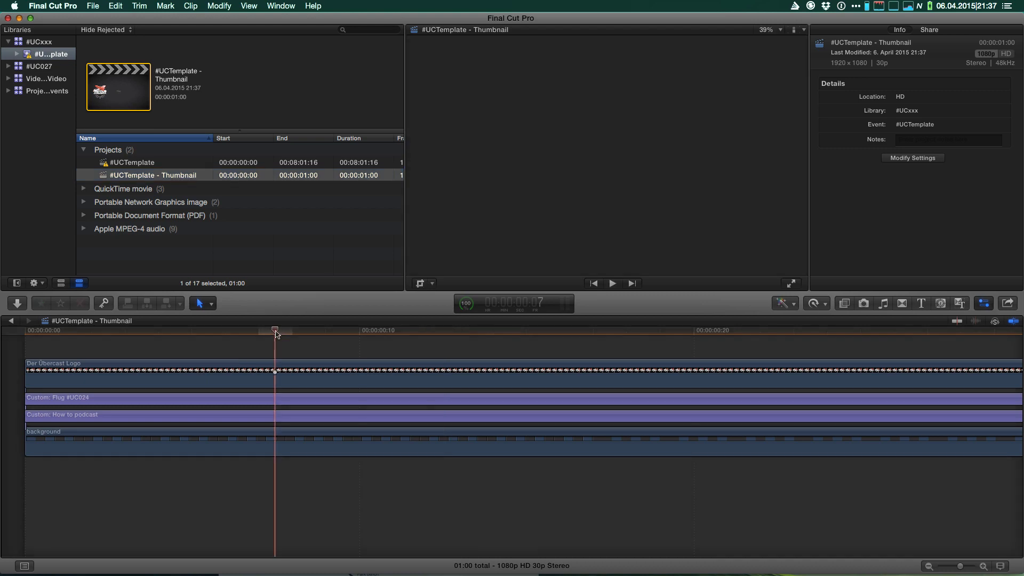
click(265, 404)
super+click(264, 419)
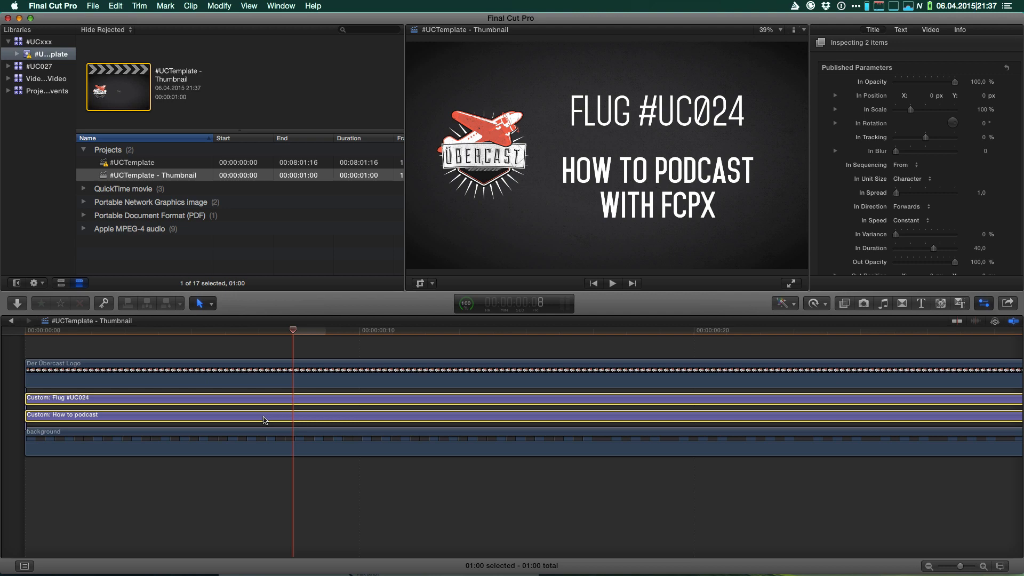
click(1005, 302)
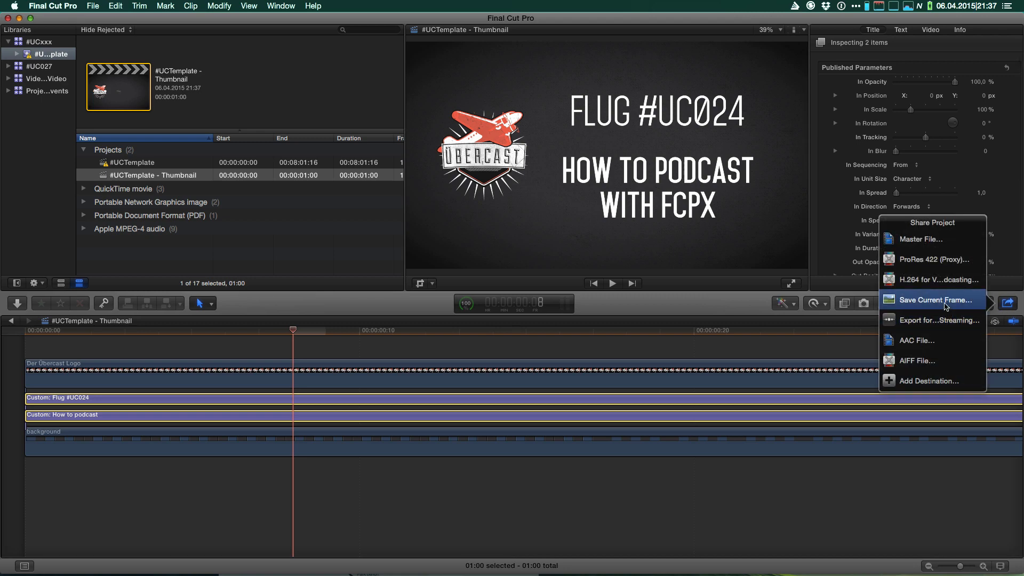
click(437, 350)
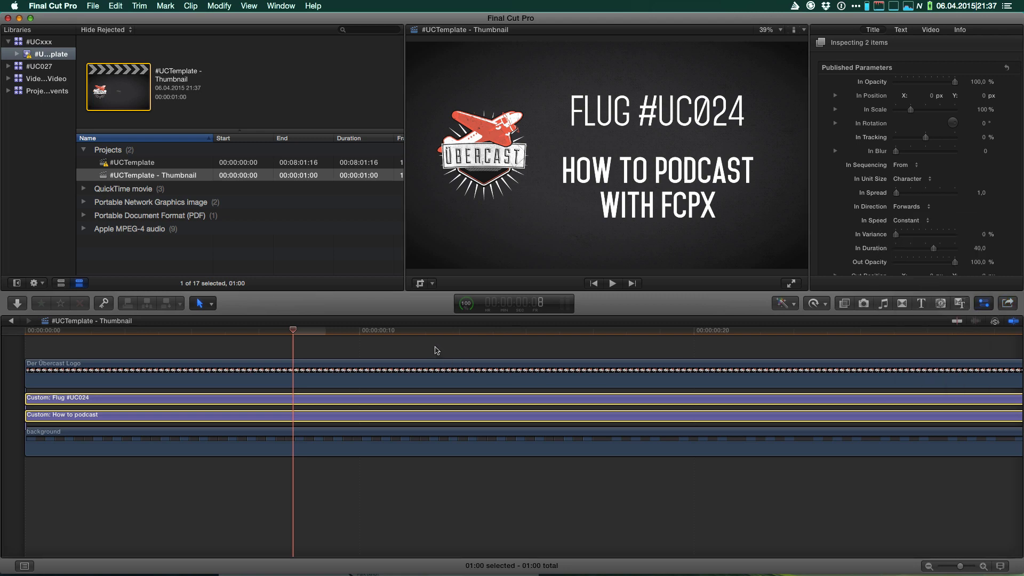
- Open the #UCTemplate project in the timeline and place the playhead at about 1:46 to view the placeholder layout
double_click(138, 166)
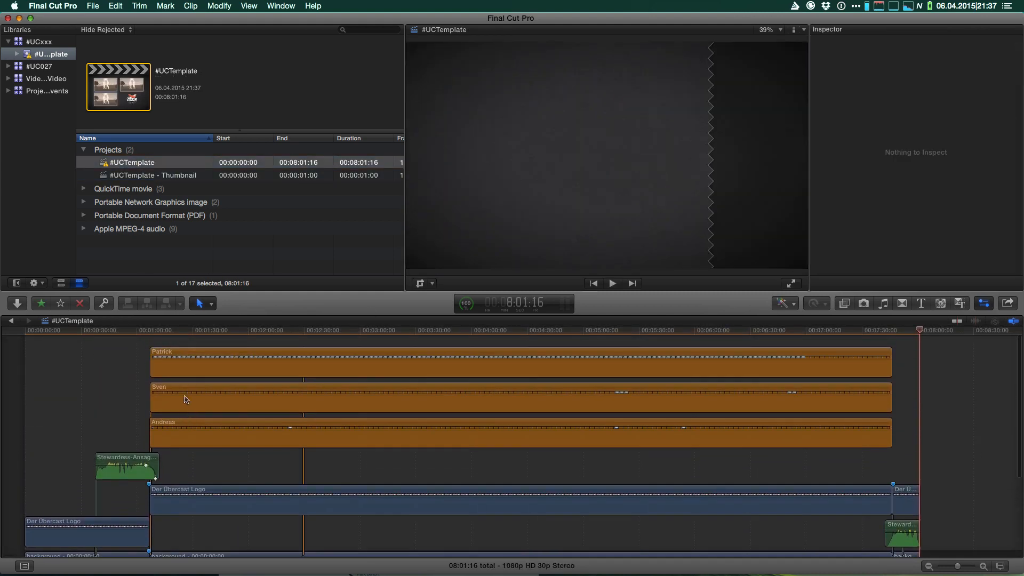
click(223, 331)
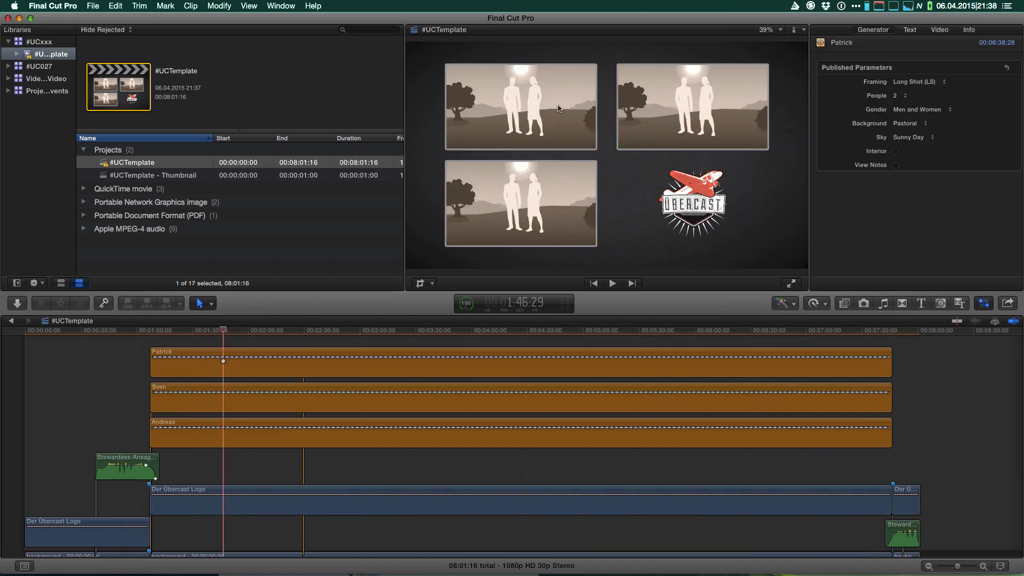
- Rename the #UCTemplate - Thumbnail project as #UCxxx - Thumbnail
click(125, 176)
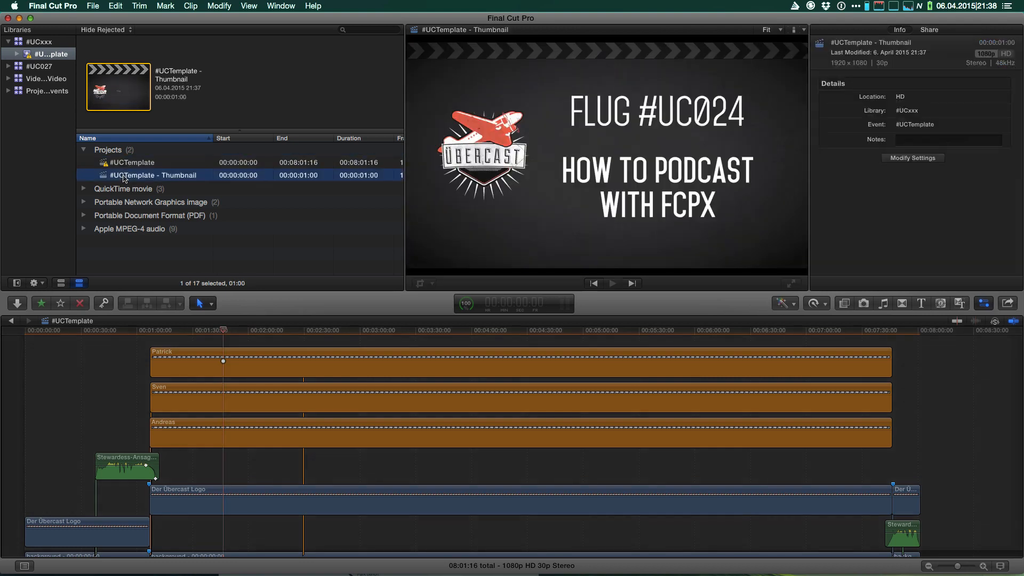
click(124, 179)
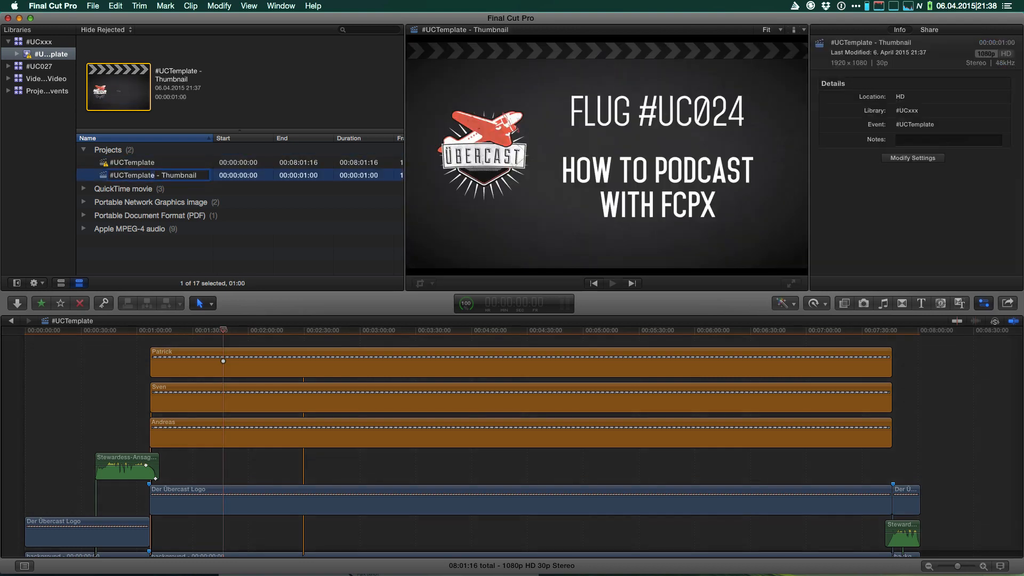
key(shift+Left)
key(shift+Left)
key(shift+Left)
key(shift+Left)
text(xxx)
key(Return)
- Rename the #UCTemplate project as #UCxxx
click(128, 164)
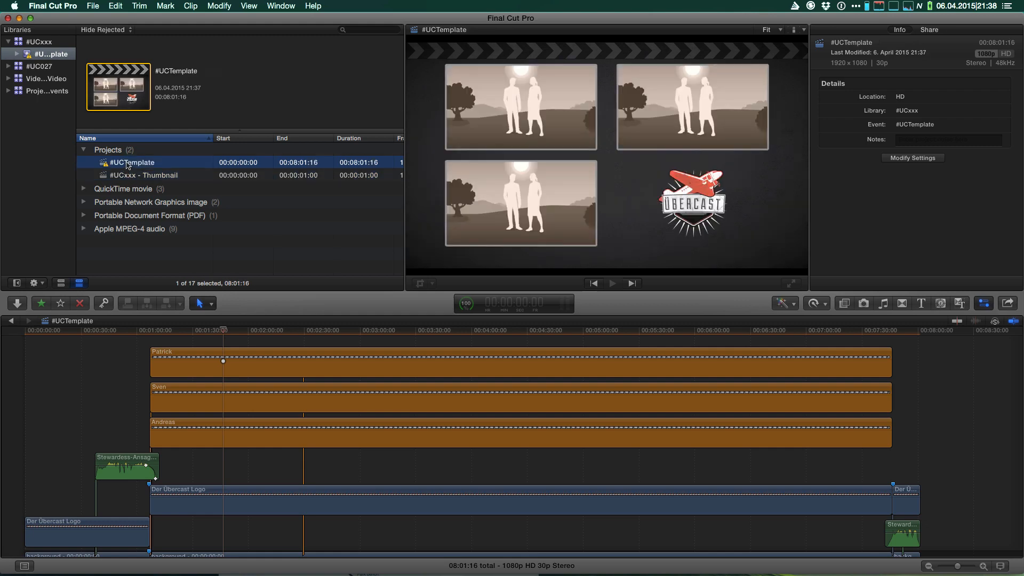
click(127, 162)
key(shift+End)
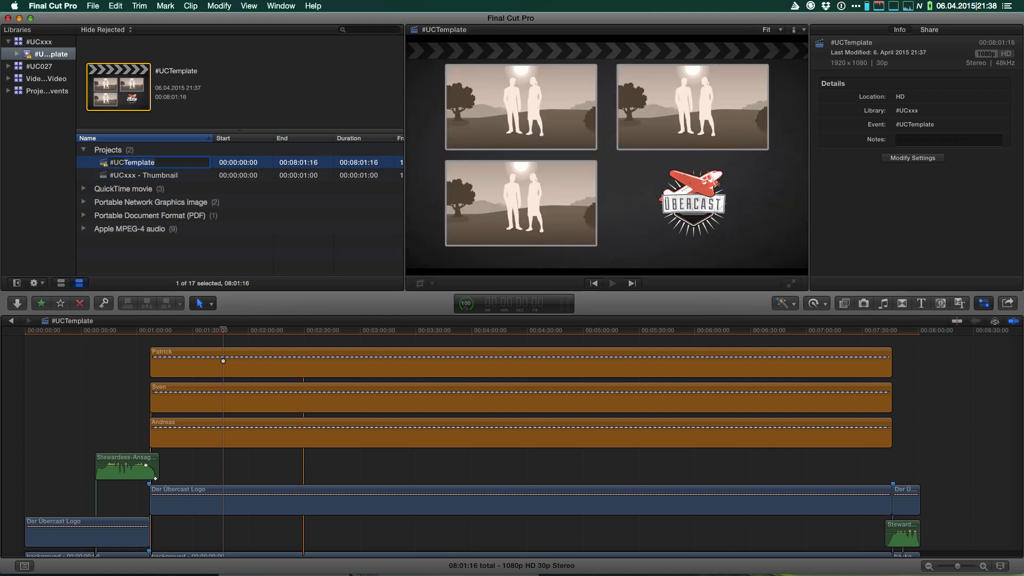
text(xxx)
key(Return)
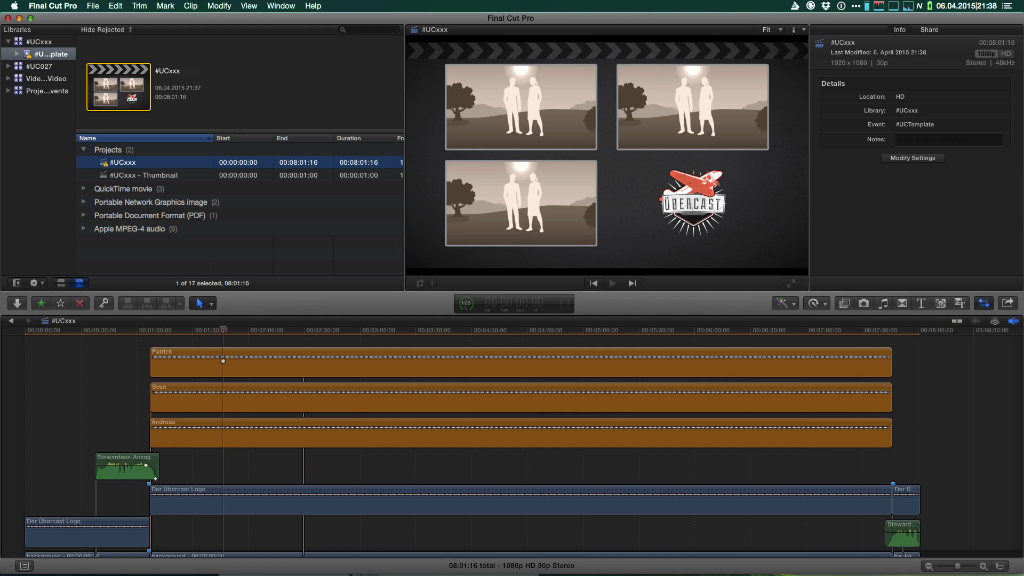
- Expand the Apple MPEG-4 audio and QuickTime movie groups and look through the speakers' video and audio recordings
click(83, 229)
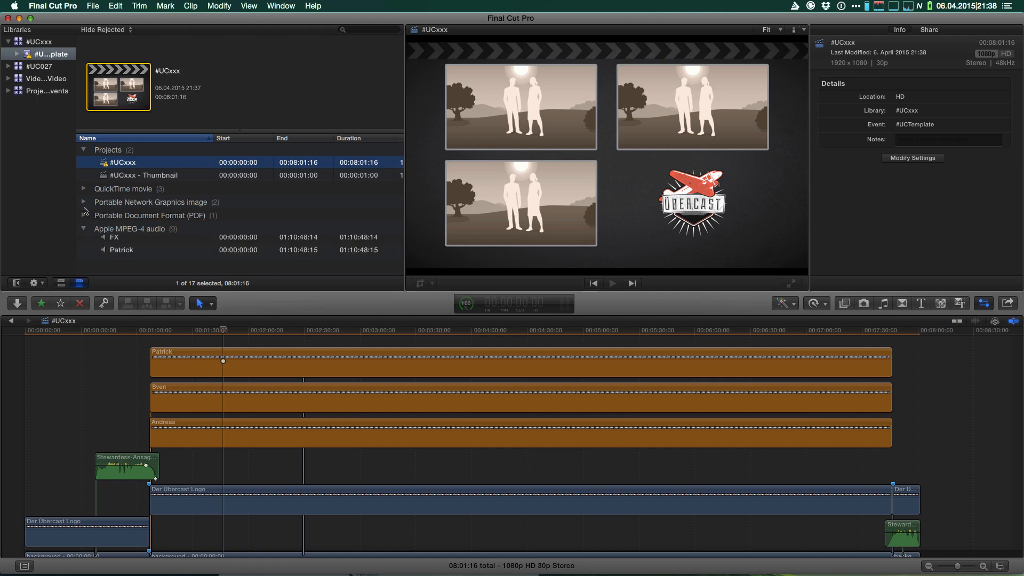
click(83, 189)
scroll(130, 184, down, 2)
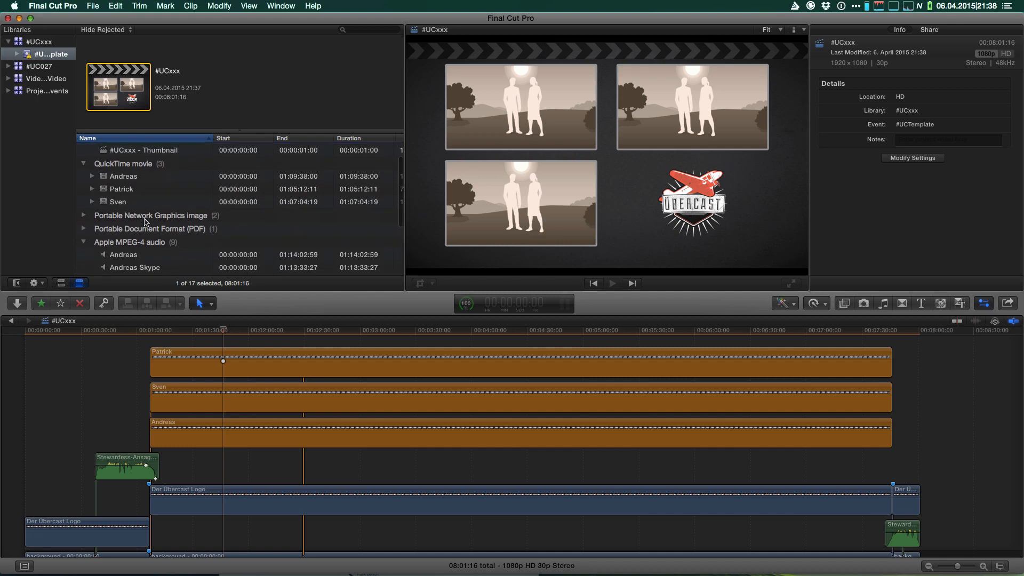
click(129, 182)
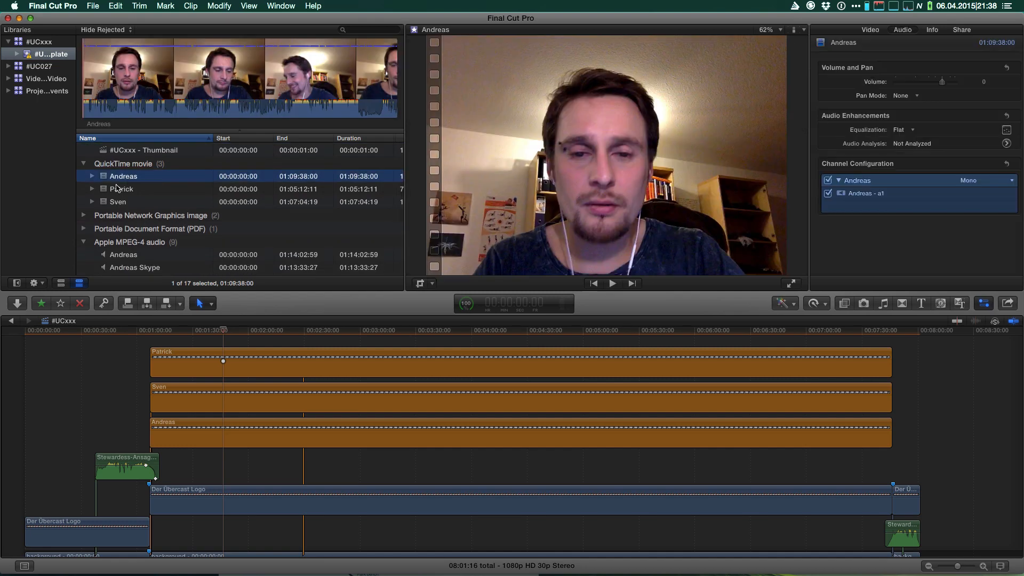
click(116, 189)
click(115, 203)
scroll(185, 219, down, 5)
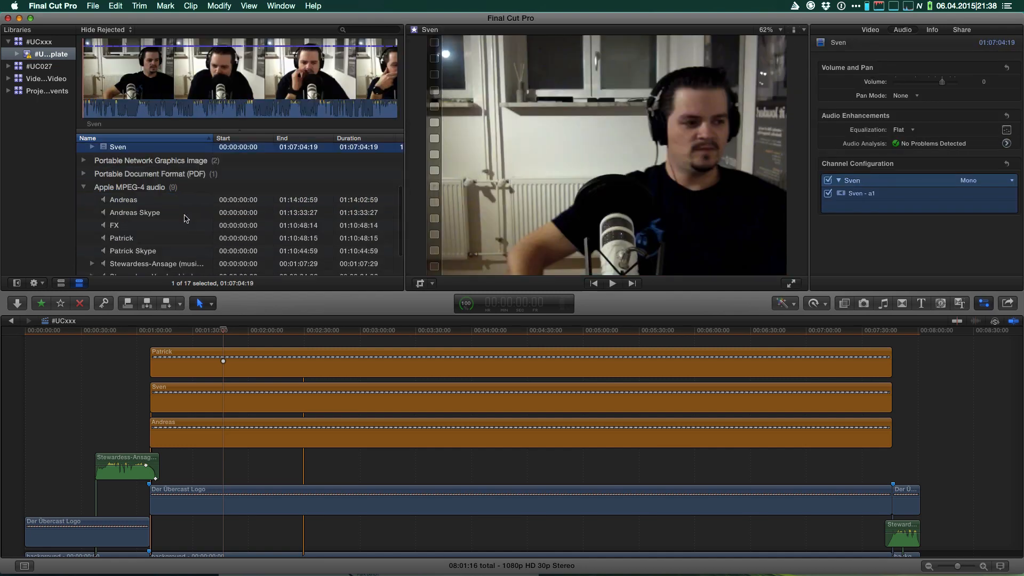
click(141, 185)
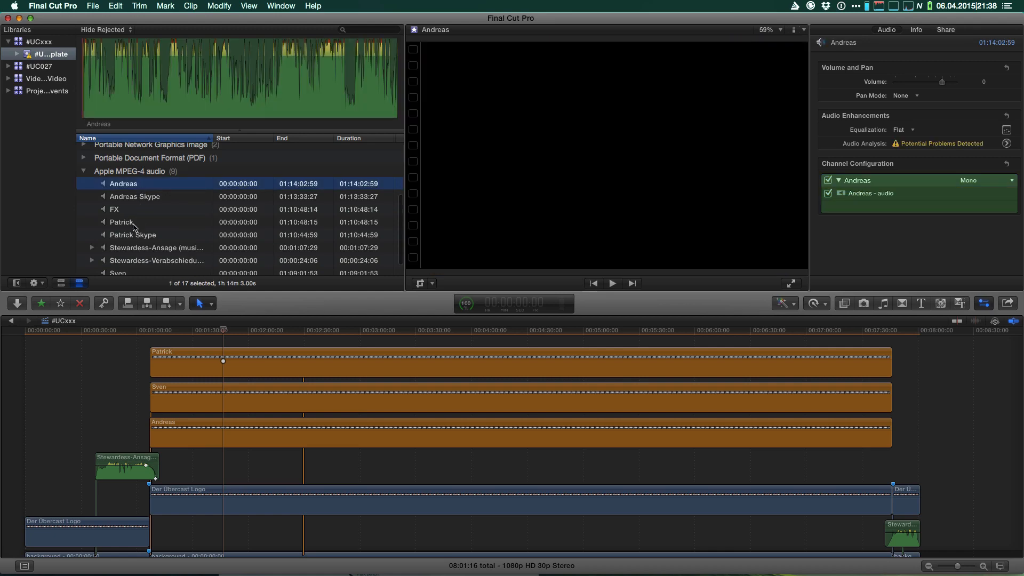
click(133, 224)
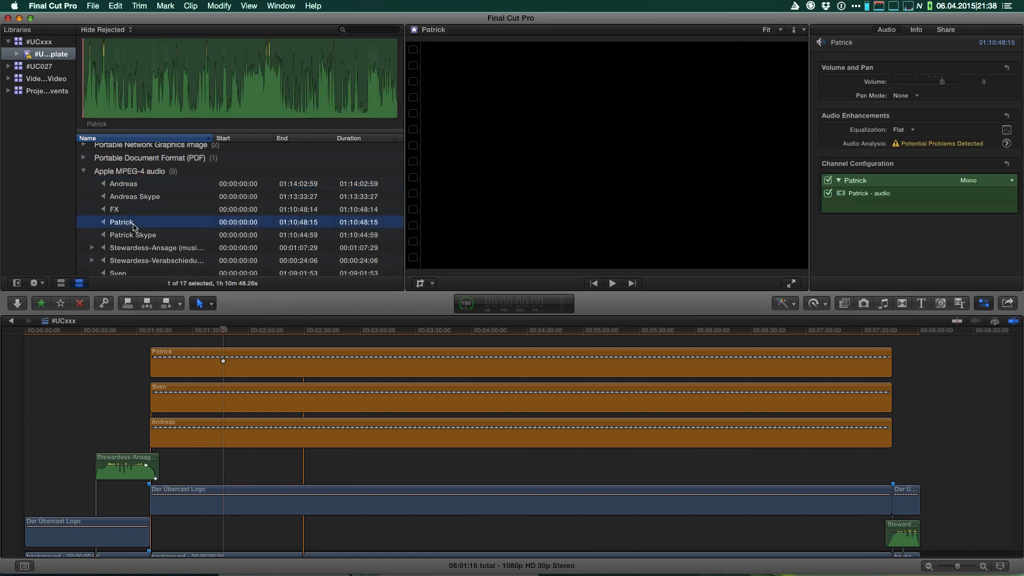
scroll(133, 227, down, 1)
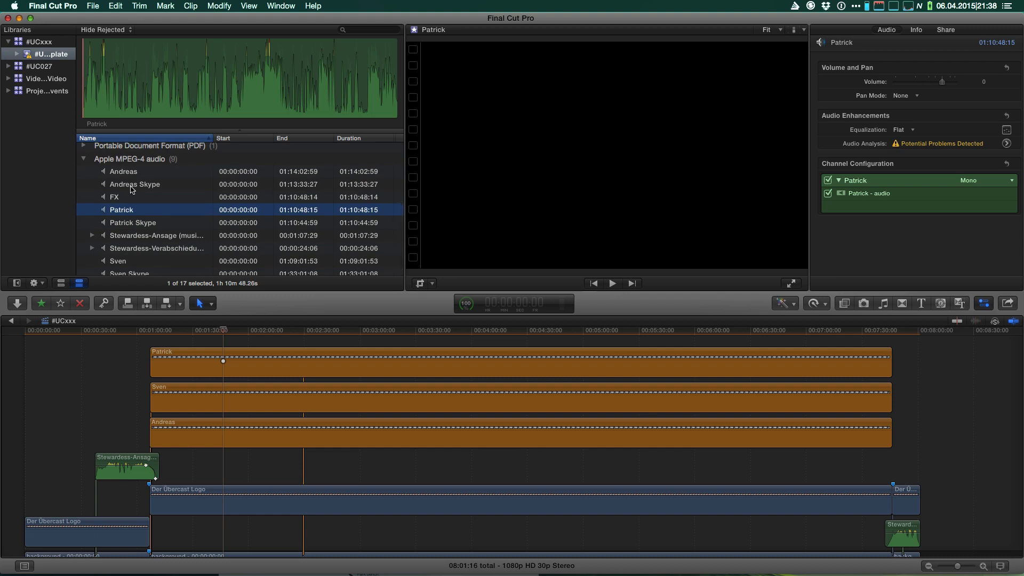
- Synchronize each speaker's QuickTime movie with the matching non-Skype MPEG-4 audio clip in the #UCTemplate event, using audio for synchronization
scroll(177, 199, up, 5)
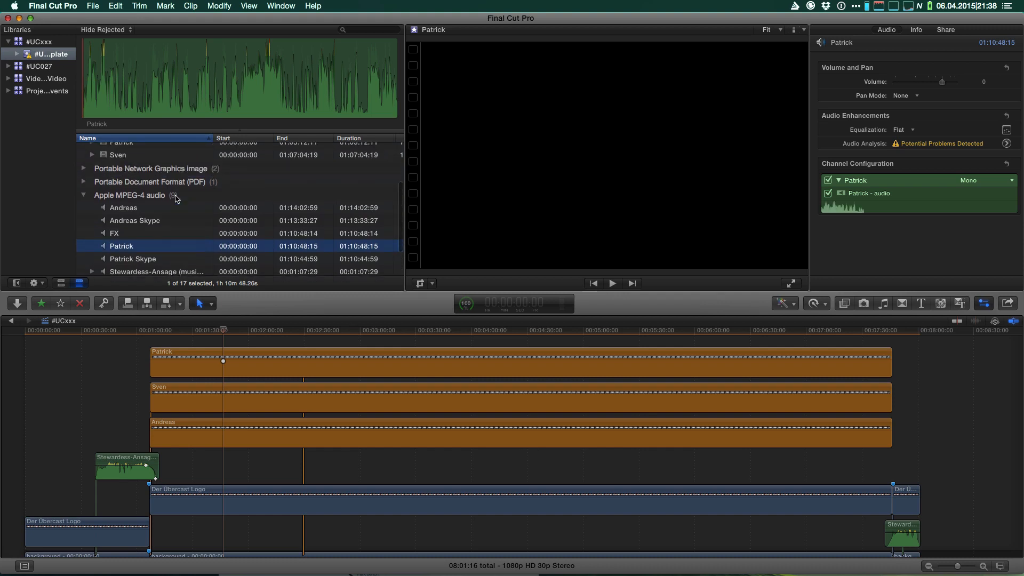
click(123, 239)
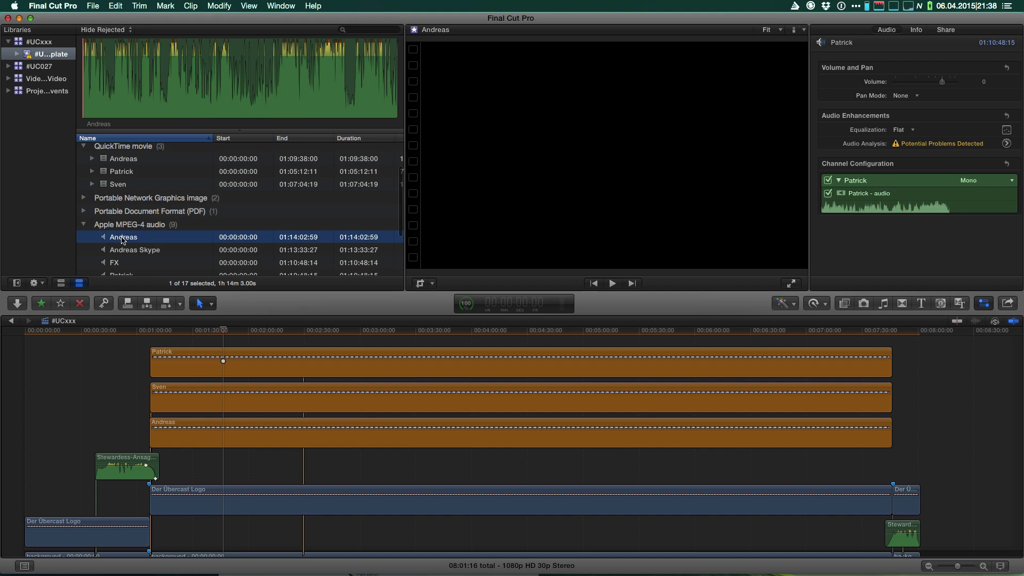
super+click(133, 160)
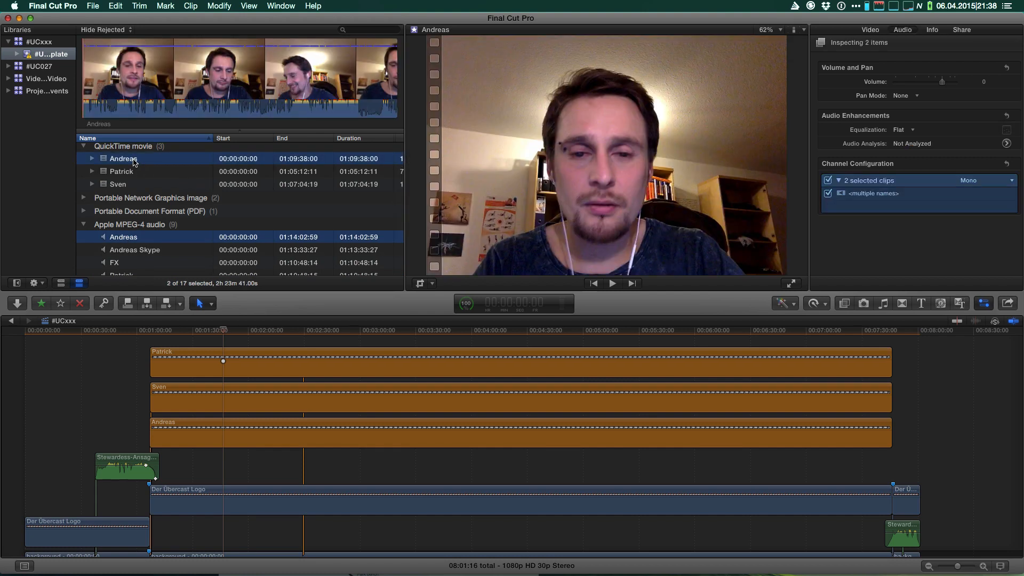
right_click(134, 160)
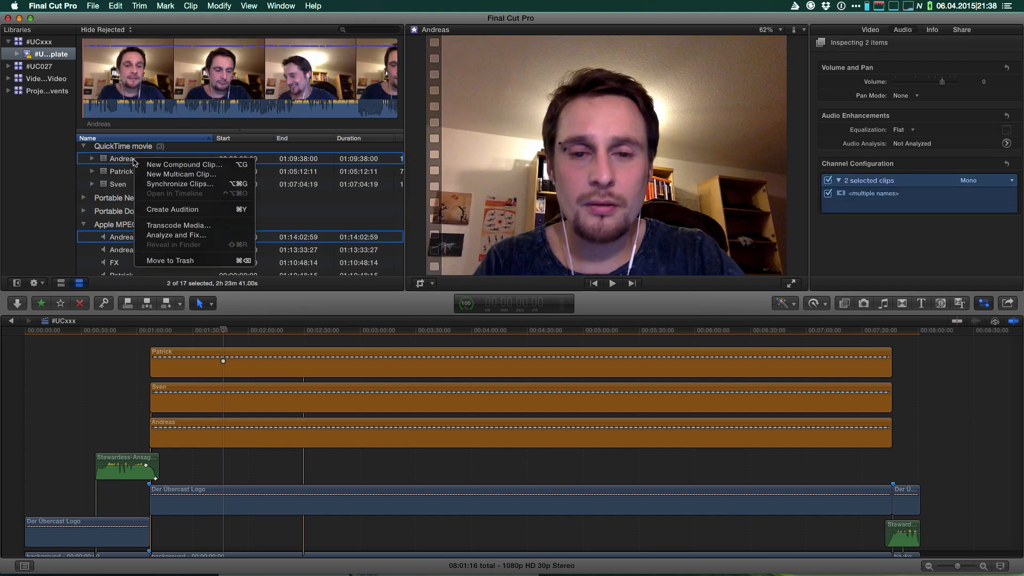
click(232, 186)
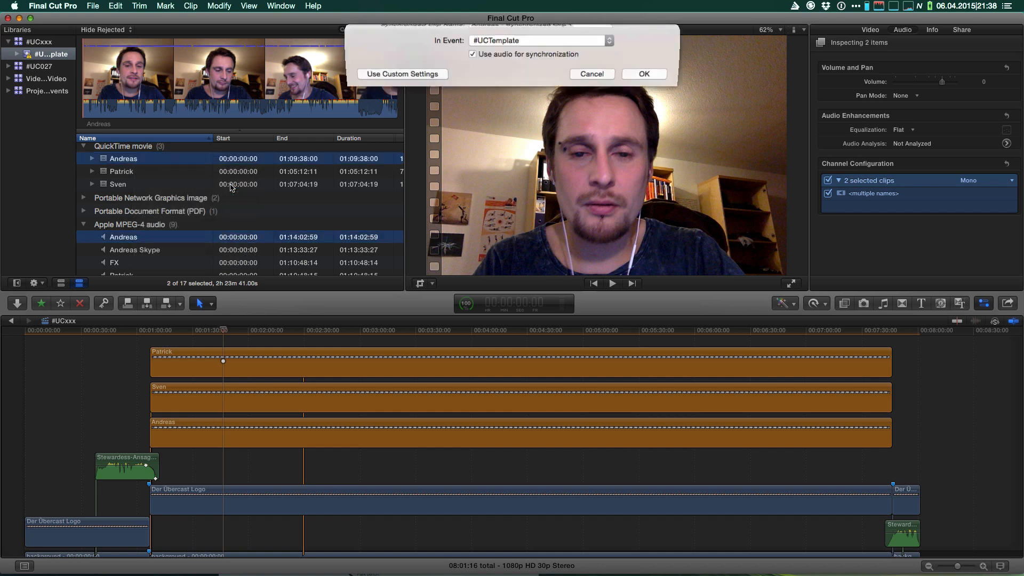
key(Return)
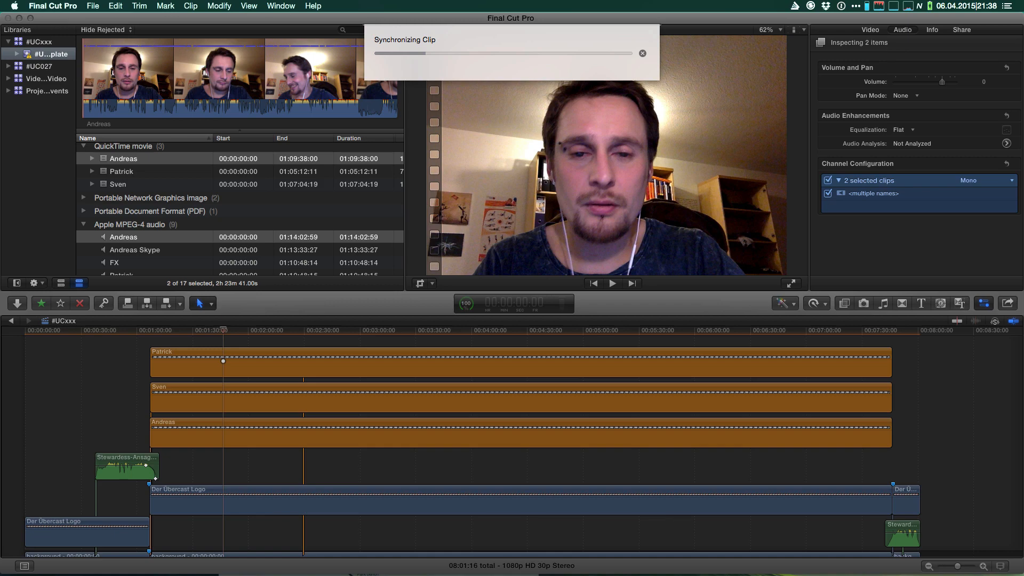
click(148, 174)
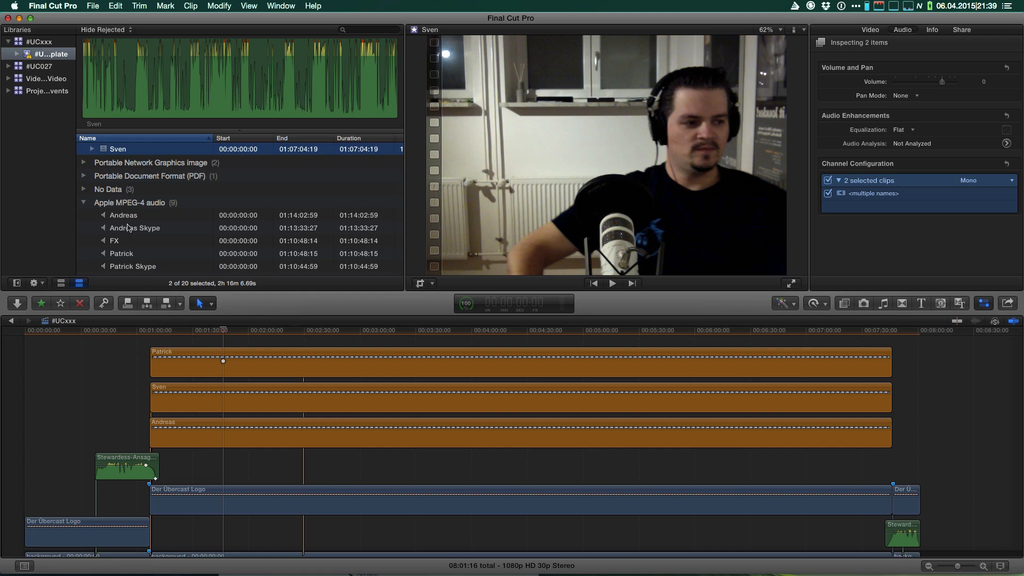
- Step through the #UCxxx timeline's edit points to the end and back to the start of the speaker placeholders at 1:07:10
click(138, 370)
scroll(139, 371, down, 3)
scroll(139, 370, right, 2)
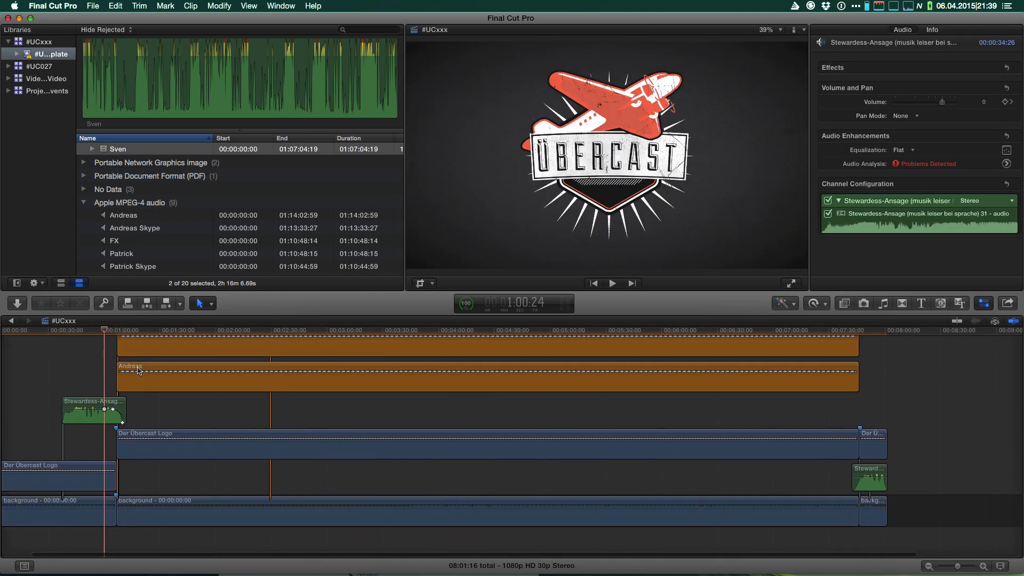
key(Down)
key(Down)
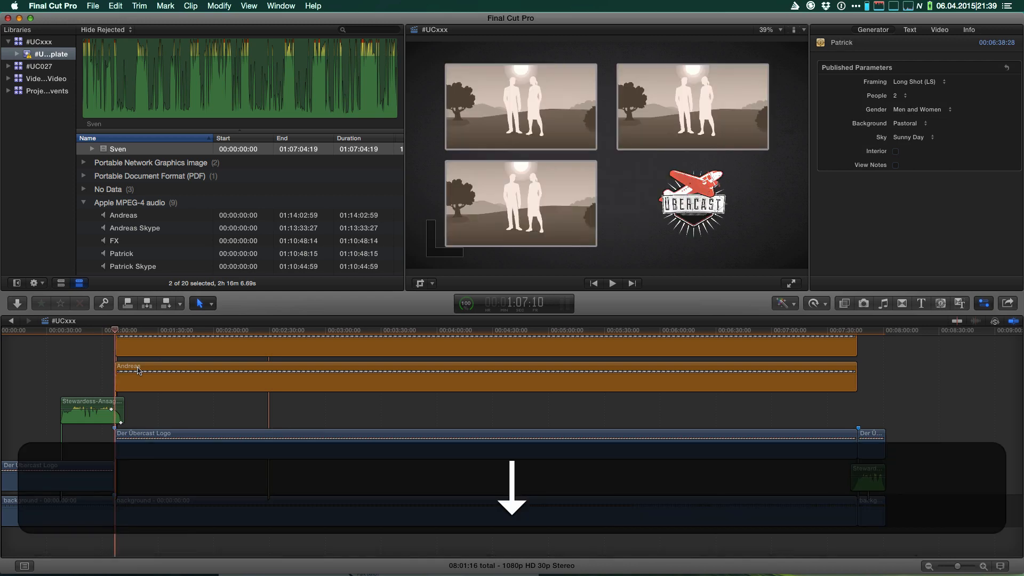
key(Down)
key(Down)
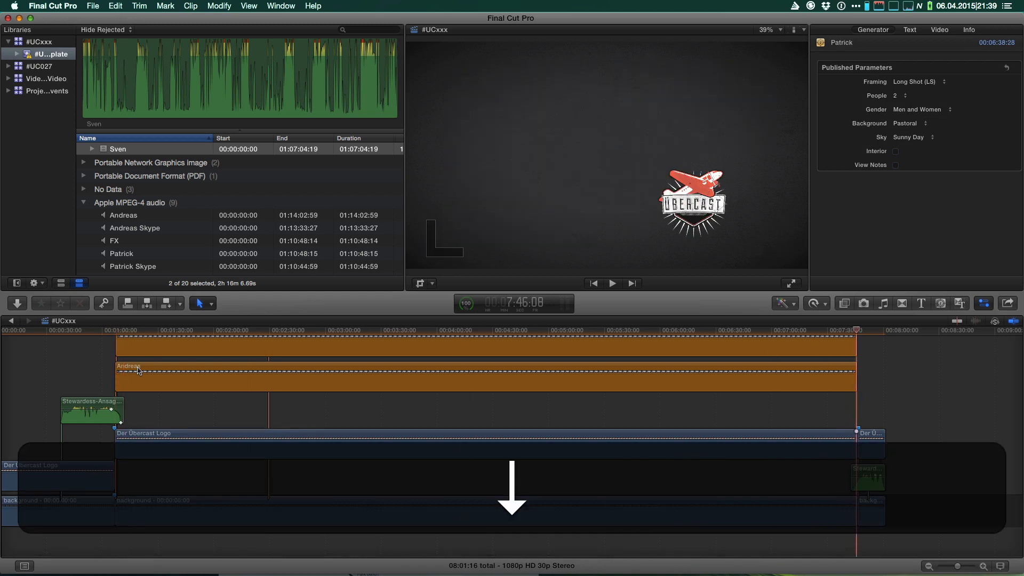
key(Down)
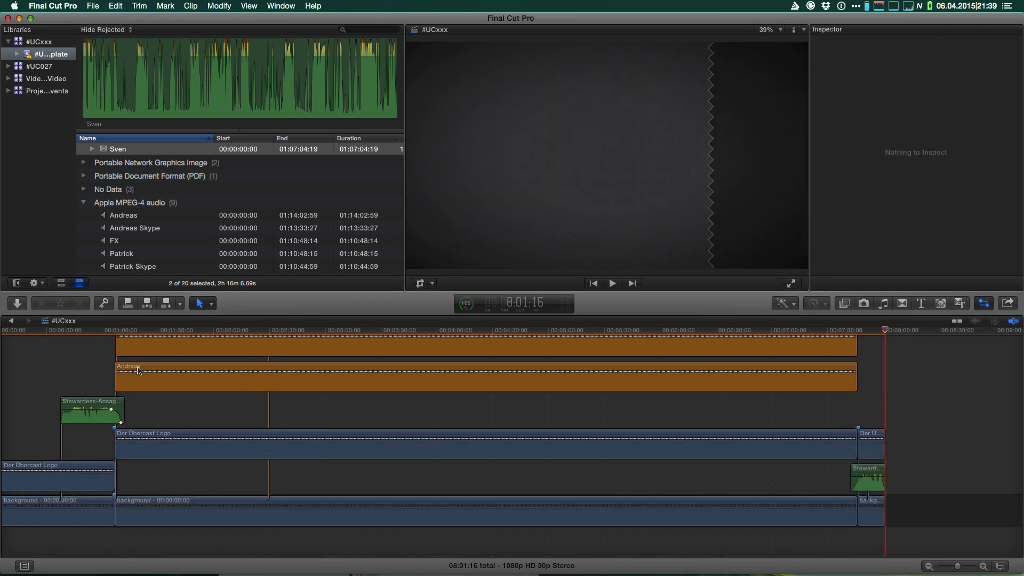
key(Up)
key(Up)
key(Up)
key(Up)
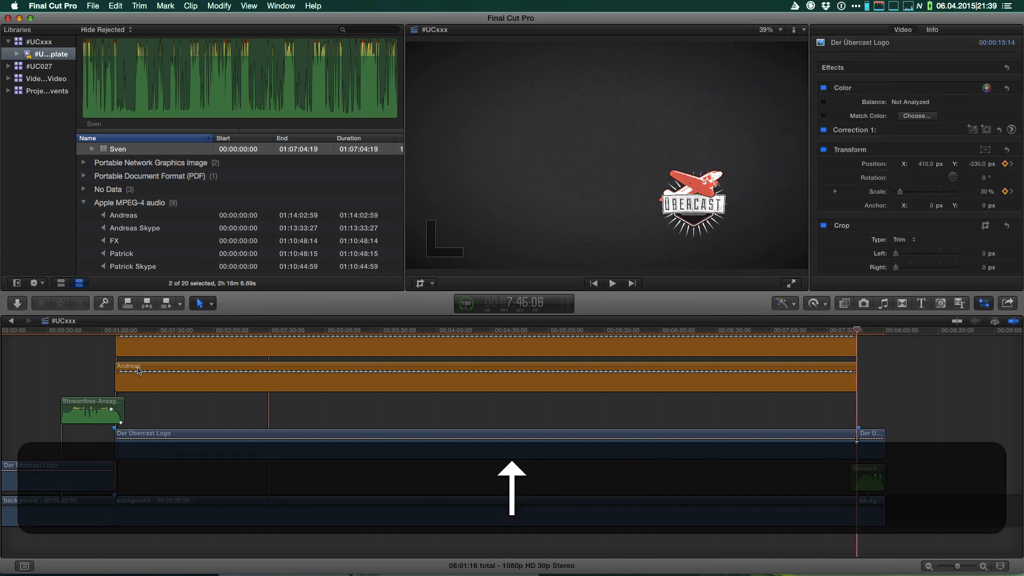
key(Up)
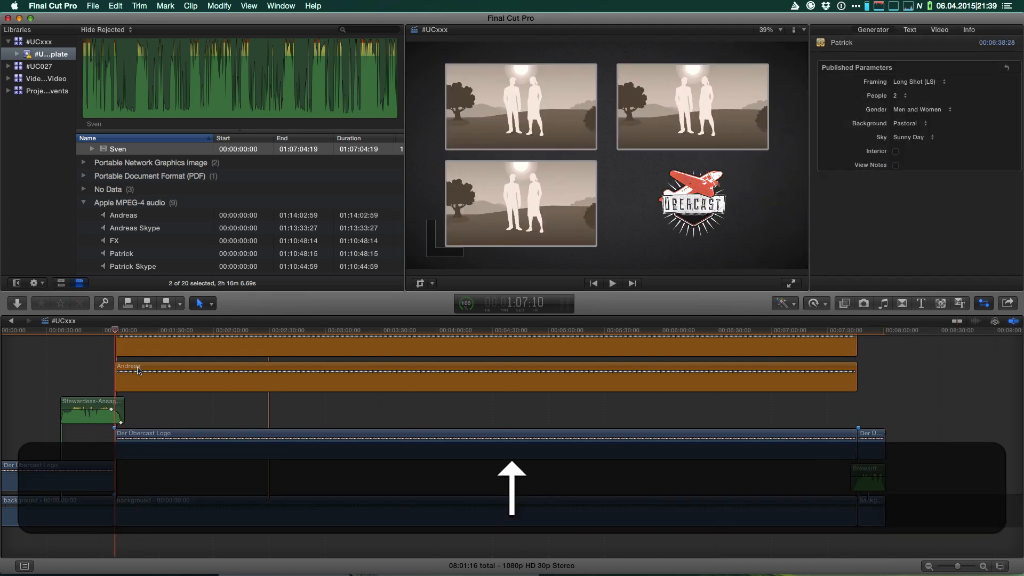
- Step through the #UCxxx timeline's edit points around the speaker placeholders and return to the start of the project
key(Down)
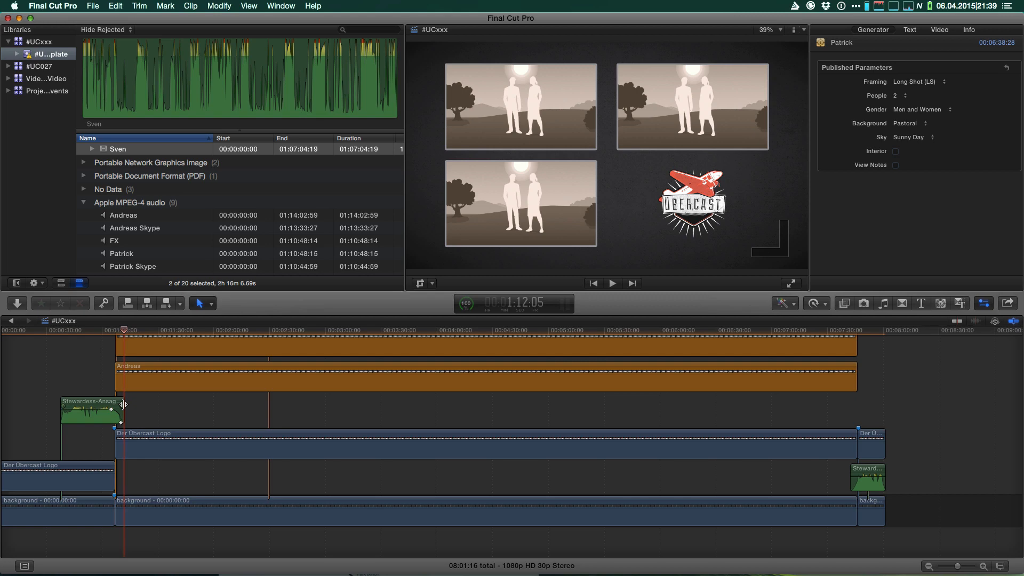
key(Down)
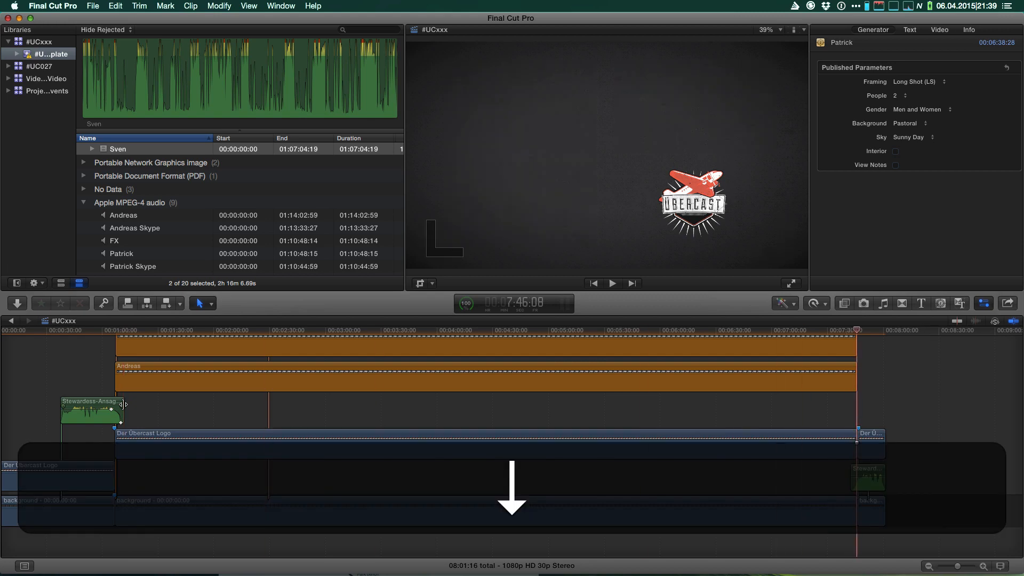
key(Down)
key(Up)
key(Up)
key(Up)
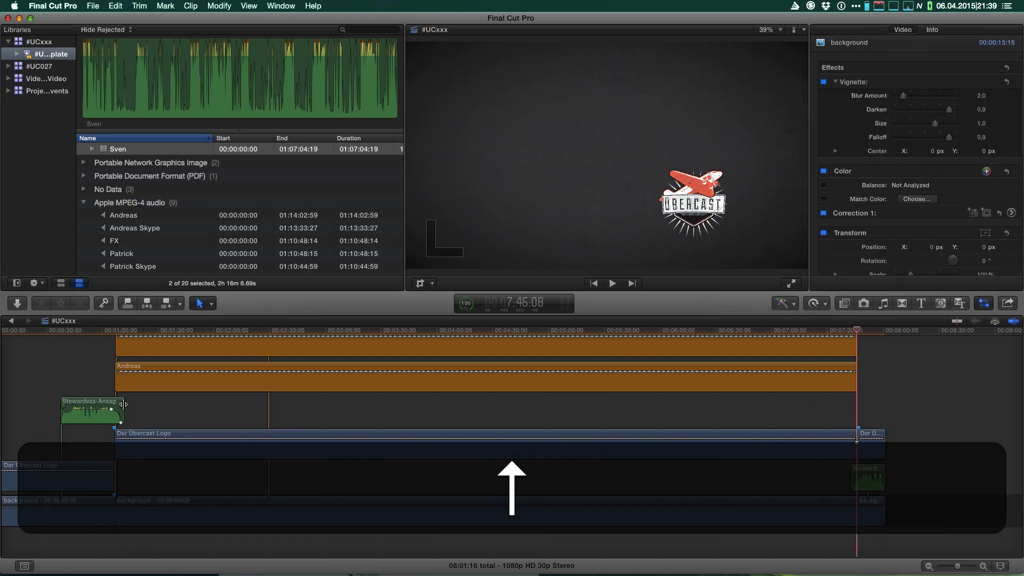
key(Up)
key(Up)
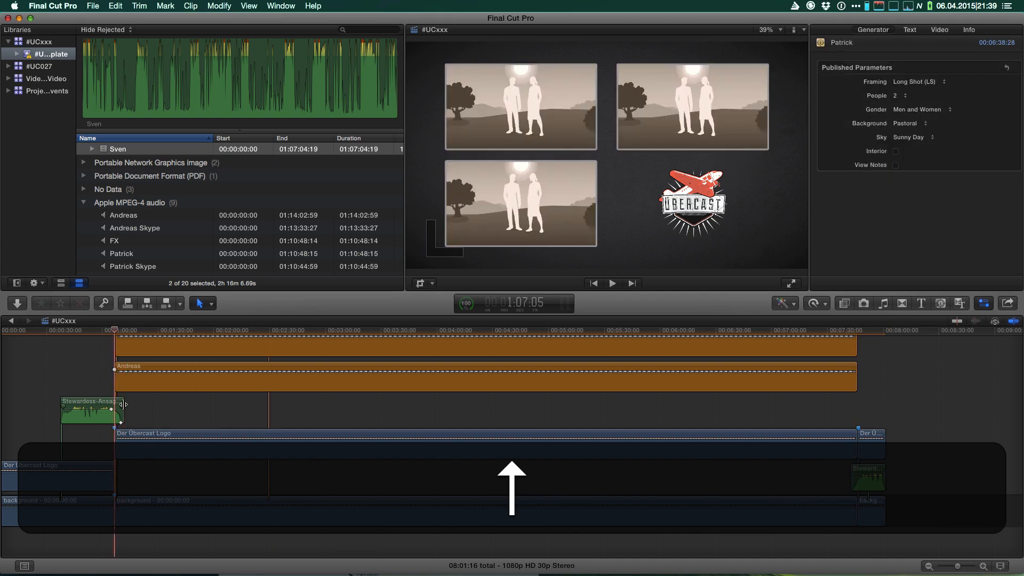
key(Home)
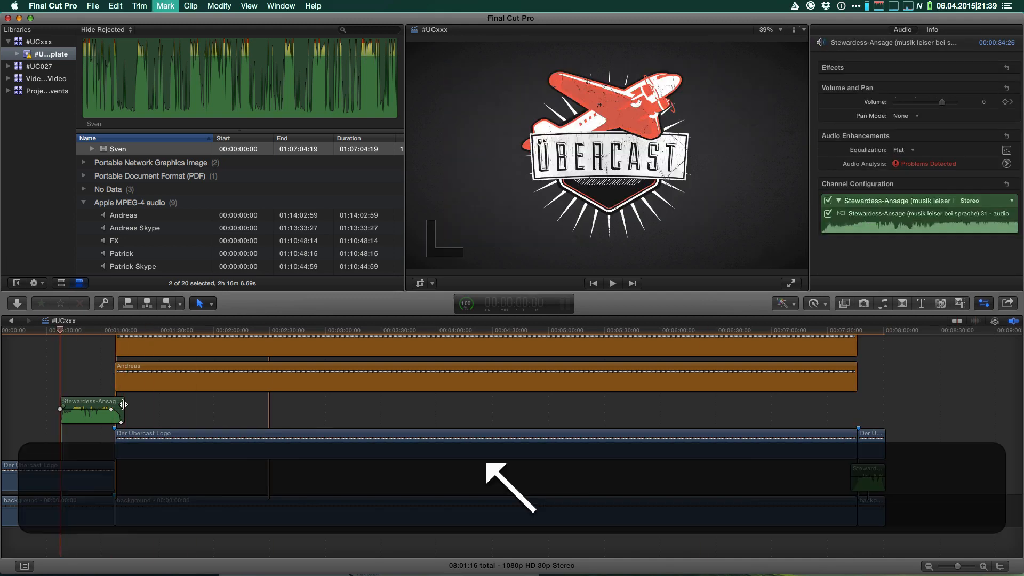
- Insert a gap generator at the end of the #UCxxx timeline and extend it to about 39 seconds
key(End)
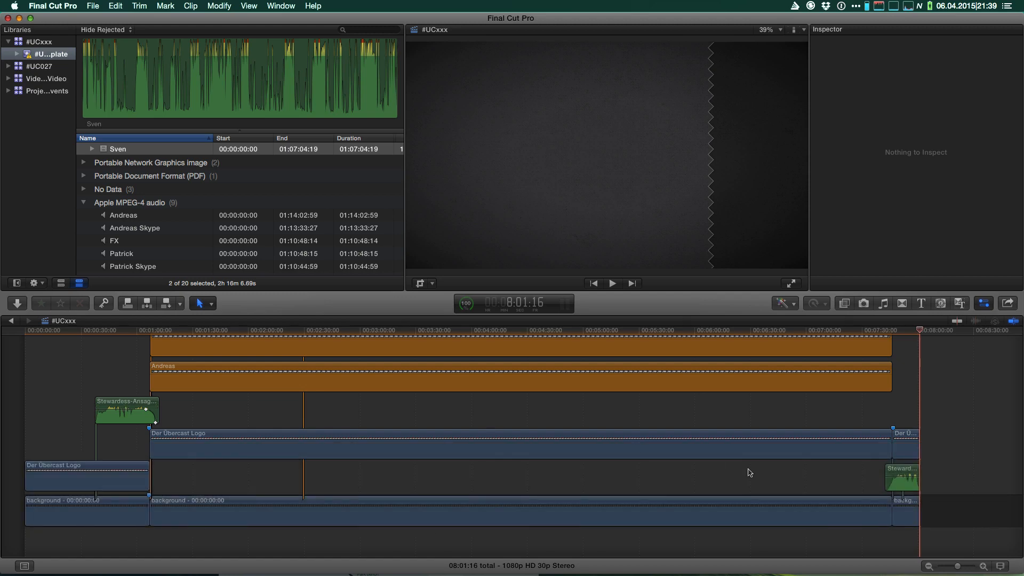
click(123, 6)
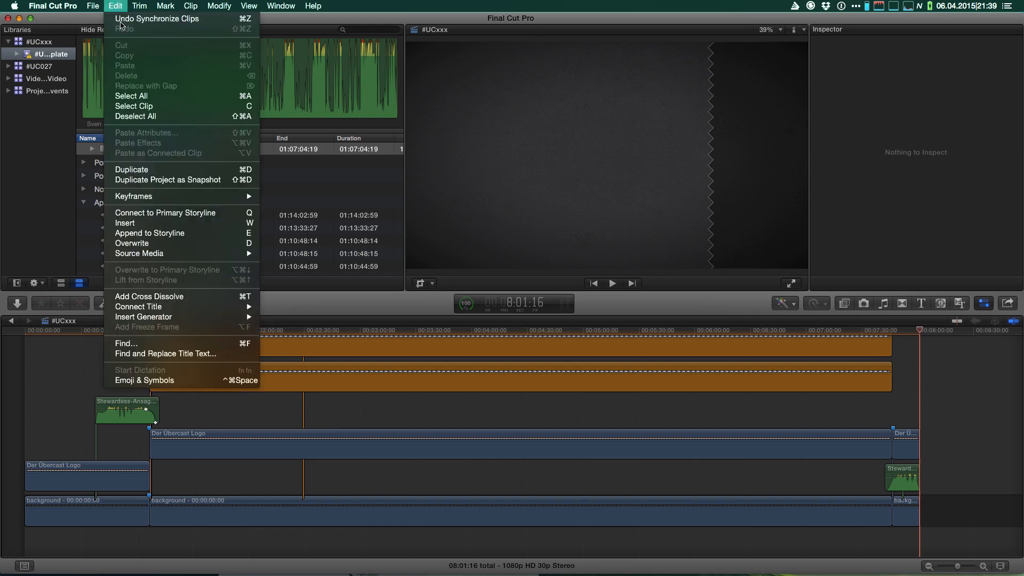
mouse_move(160, 317)
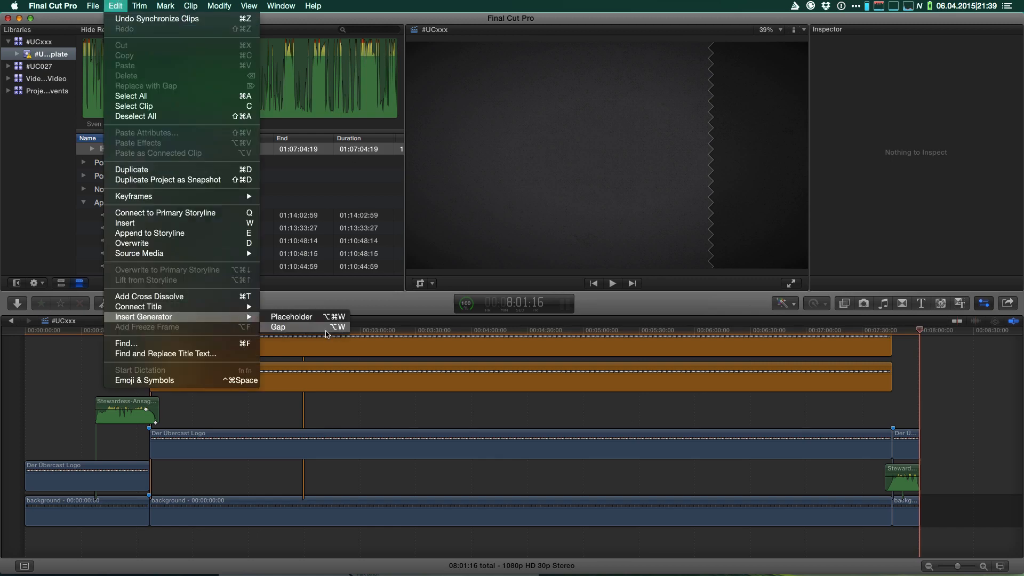
click(342, 327)
scroll(758, 484, right, 3)
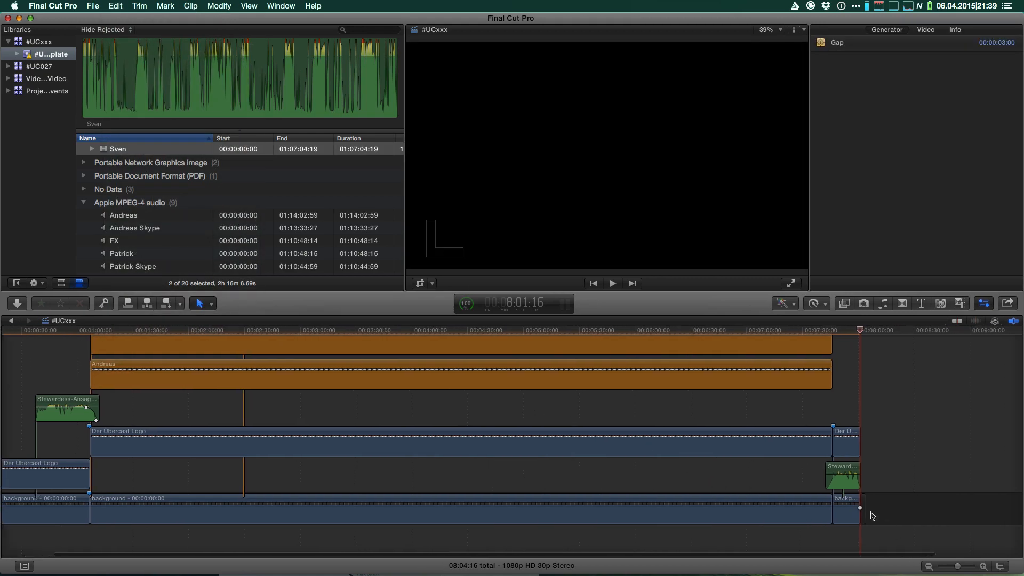
drag(864, 507, 931, 509)
- Set the duration of the gap at the timeline's end to 10:00:00 and fit the whole timeline in view
click(909, 511)
key(ctrl)
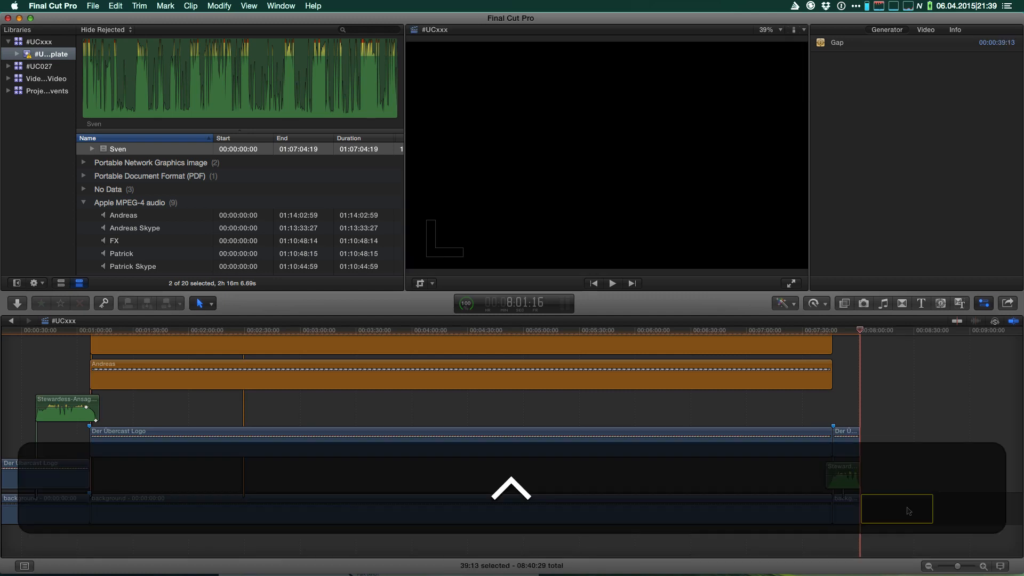
key(ctrl+d)
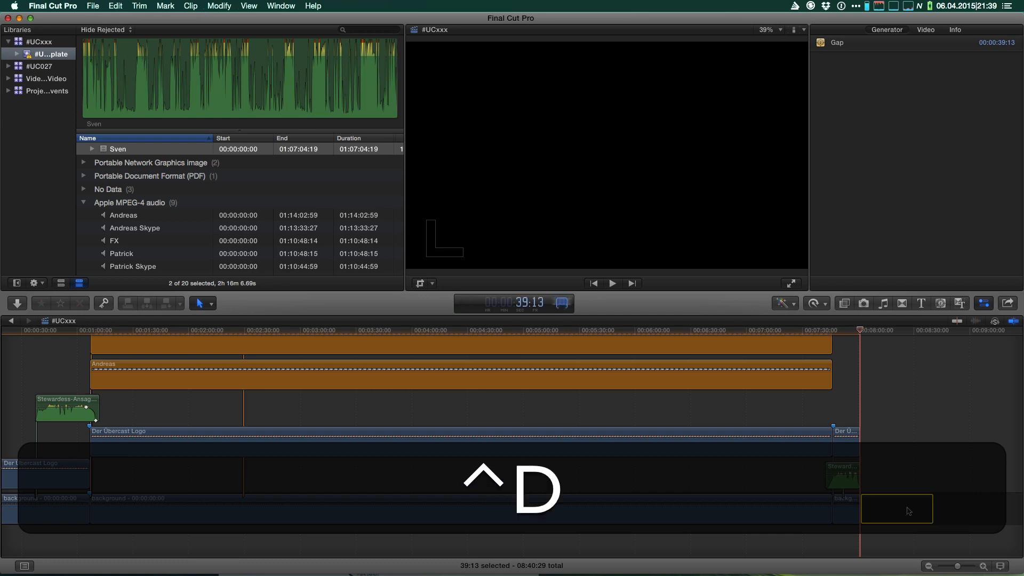
text(100000)
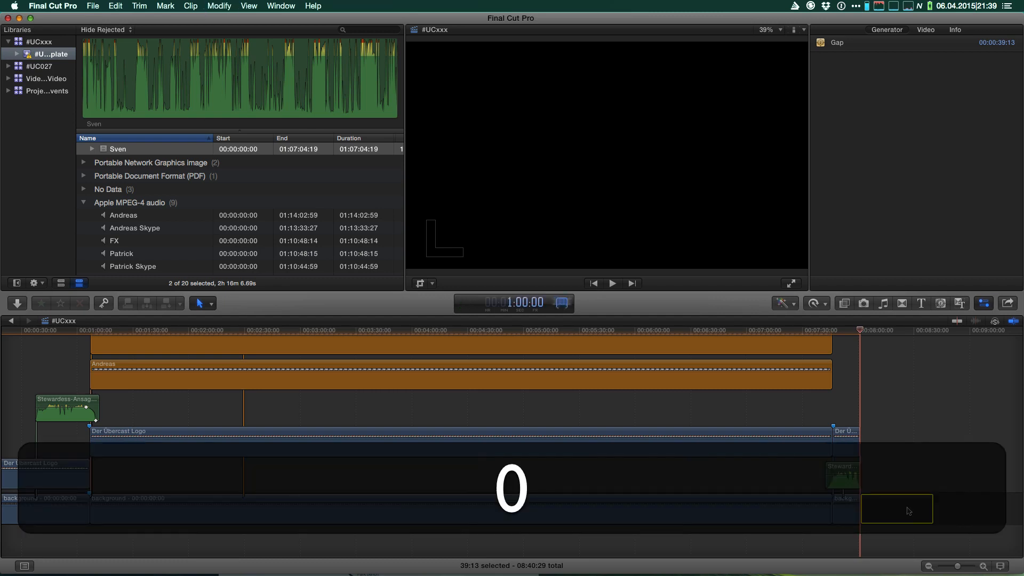
key(Return)
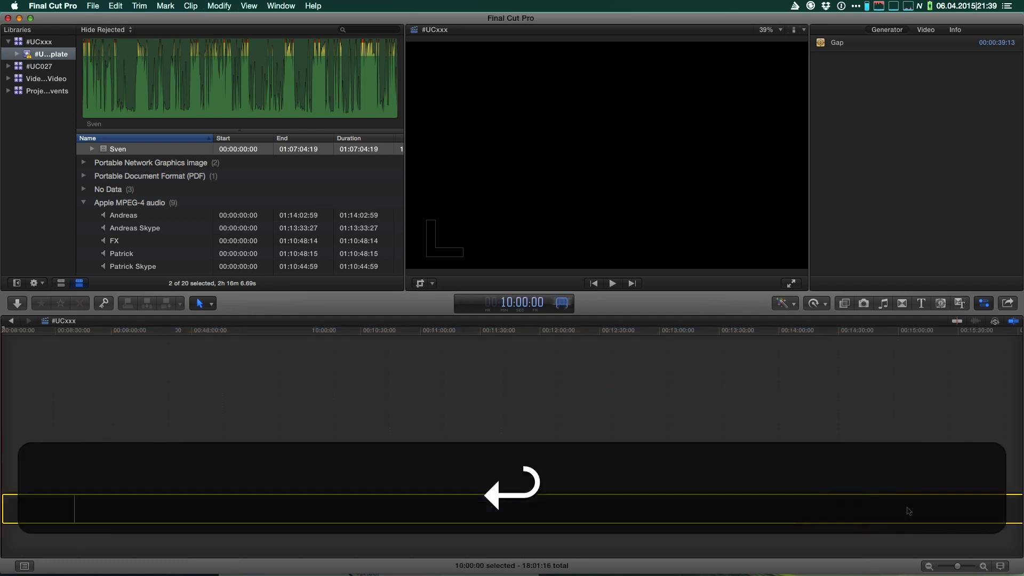
key(shift+z)
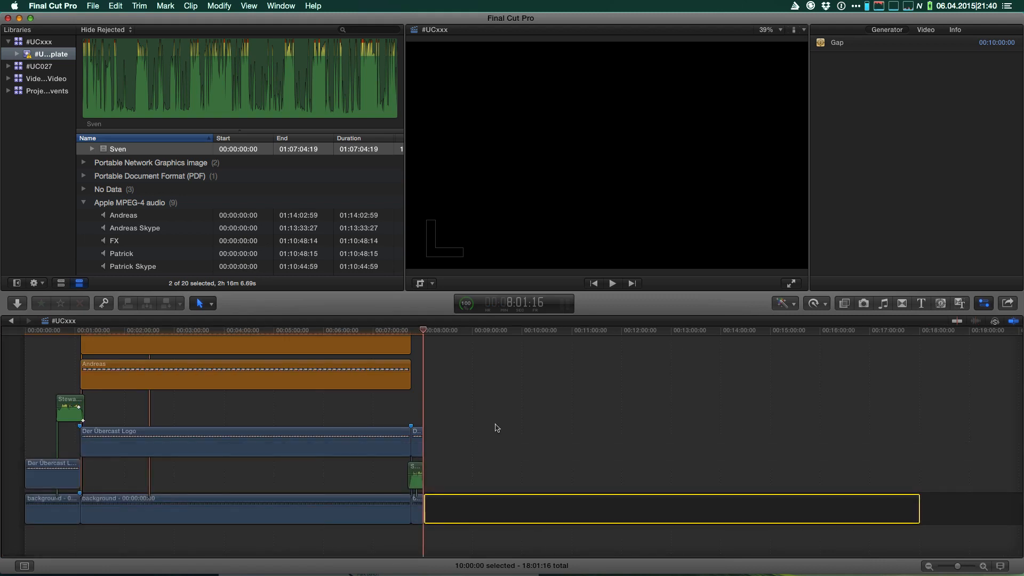
- Show and hide the Effects browser, refitting the timeline to the available width each time
click(843, 307)
key(shift)
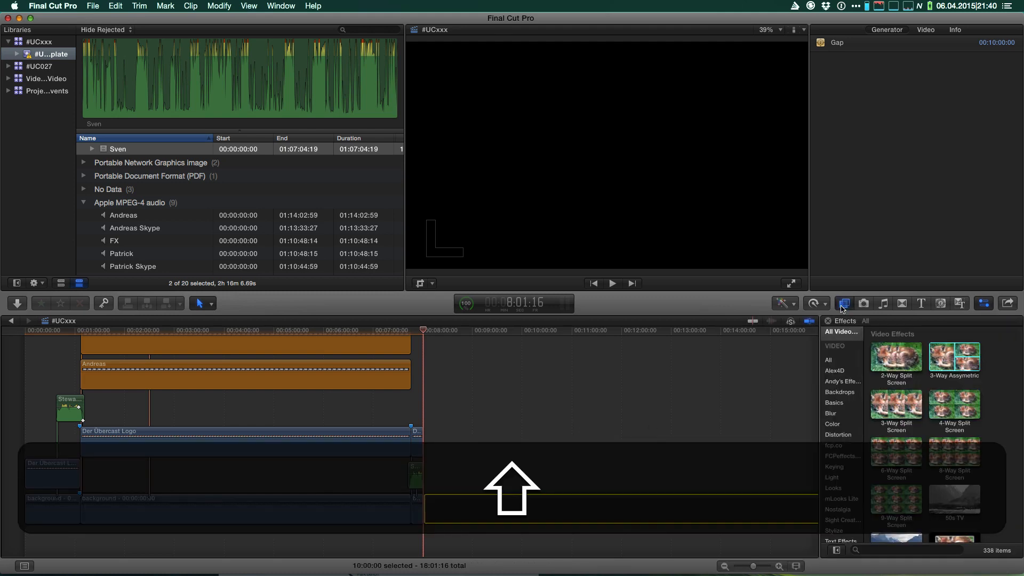
key(shift+z)
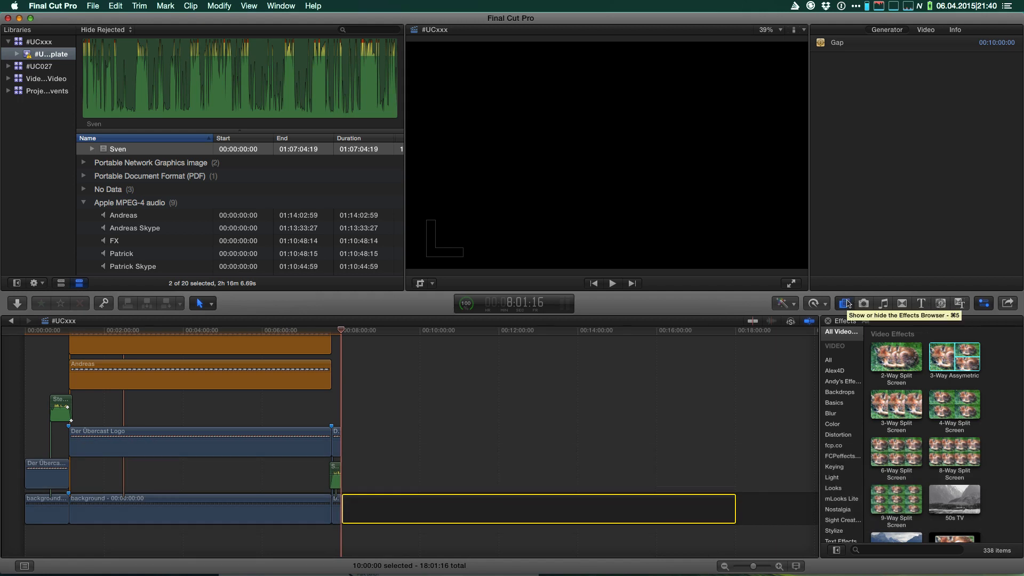
click(845, 304)
key(shift)
key(shift+z)
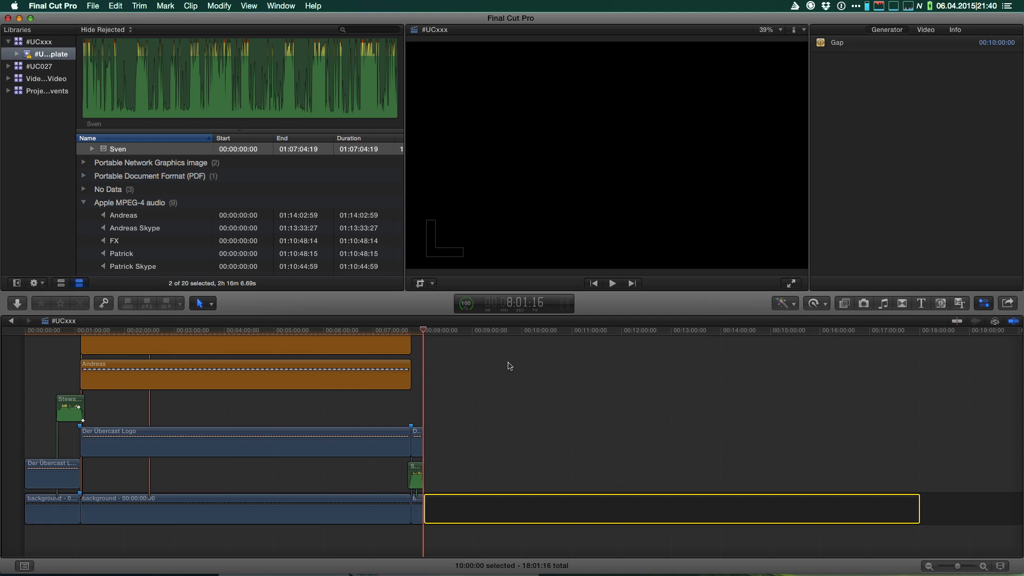
- Connect the three synchronized clips from the No Data group to the primary storyline over the gap, at about 9:47:13
drag(457, 332, 512, 334)
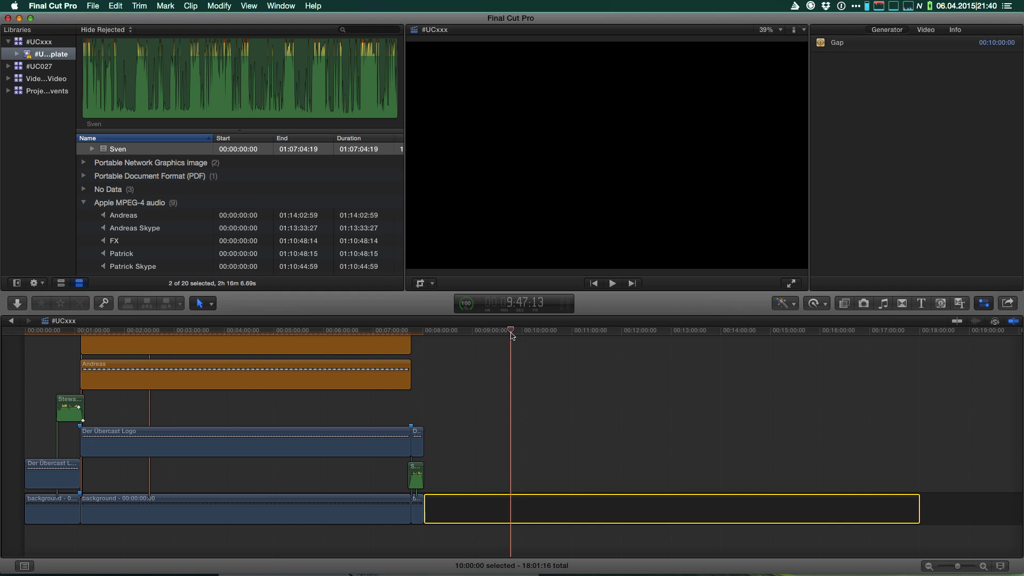
click(83, 190)
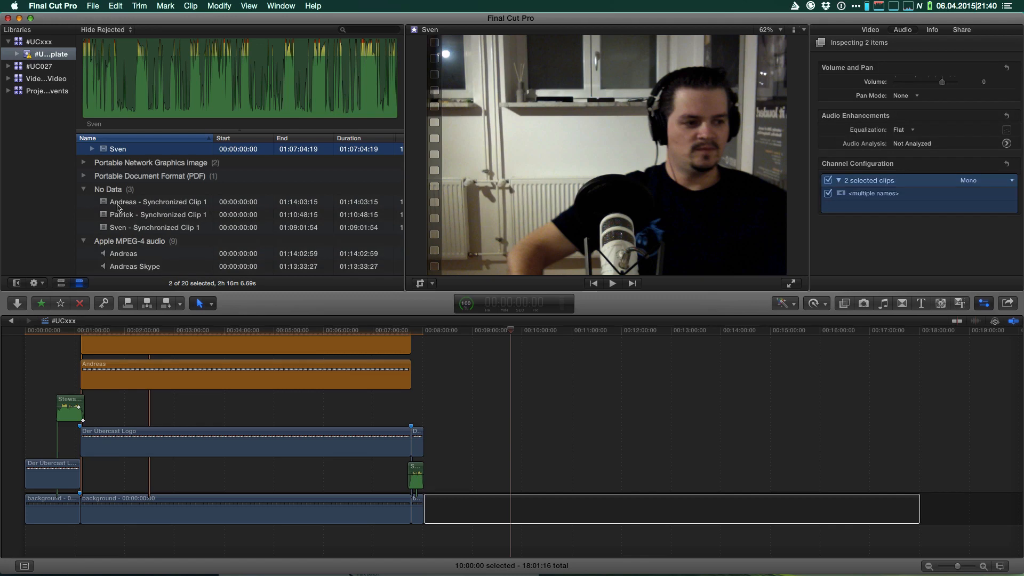
click(118, 206)
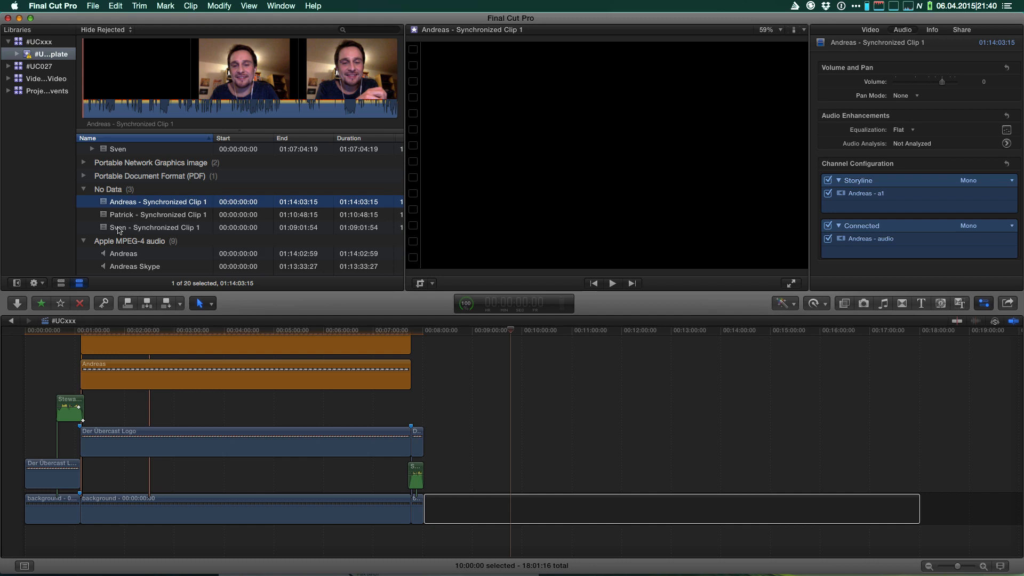
shift+click(118, 229)
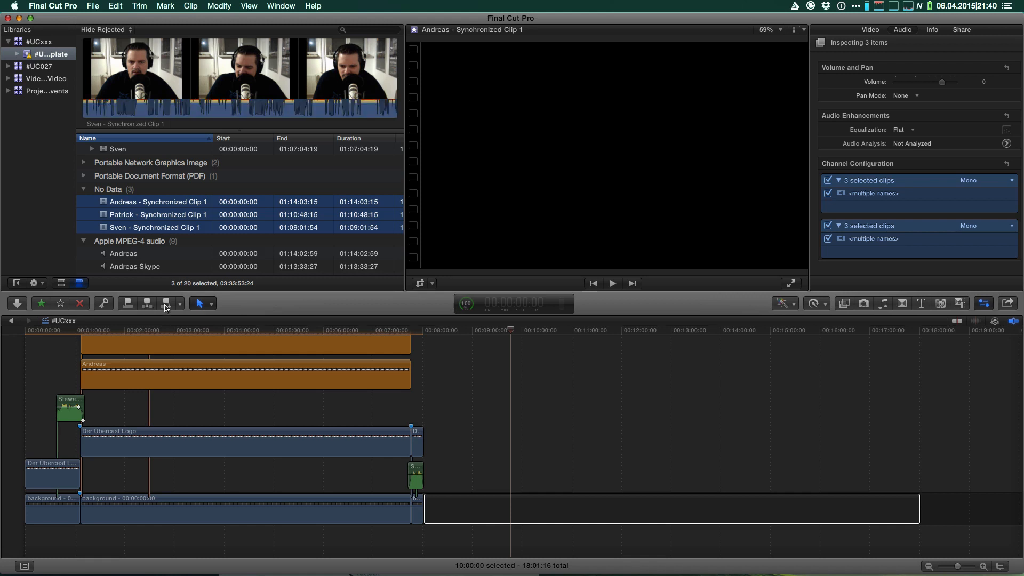
click(131, 306)
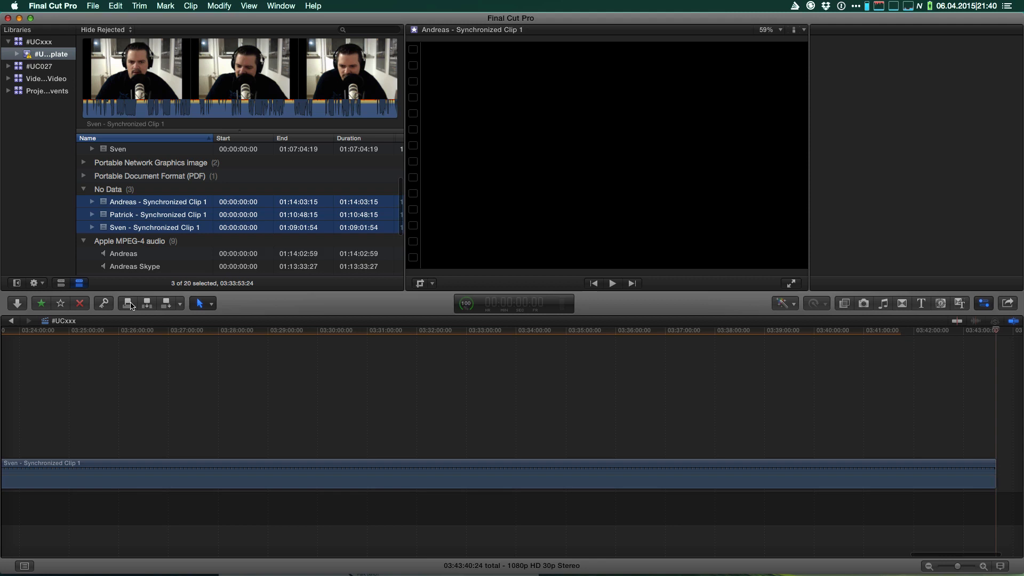
click(276, 424)
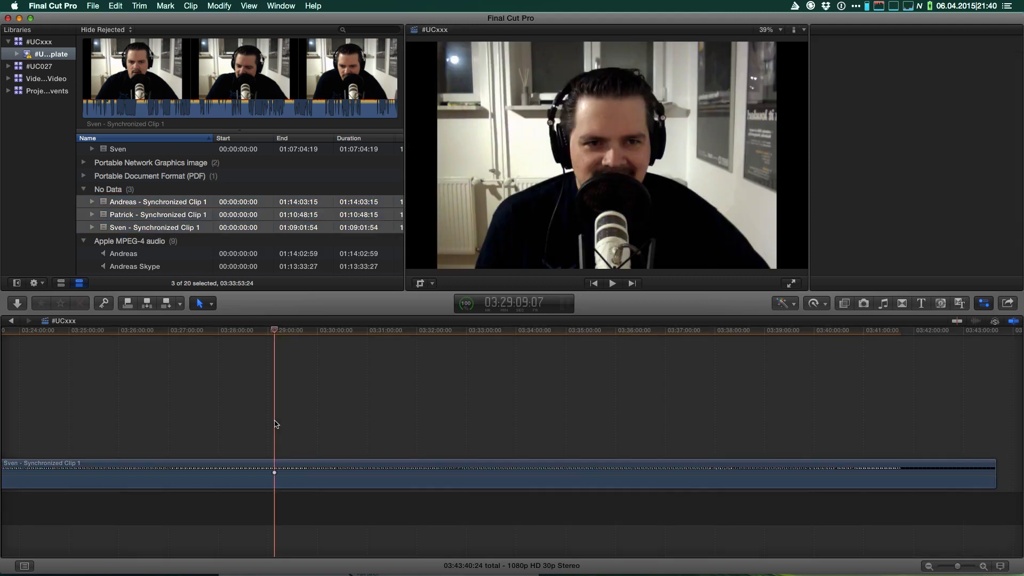
key(shift+z)
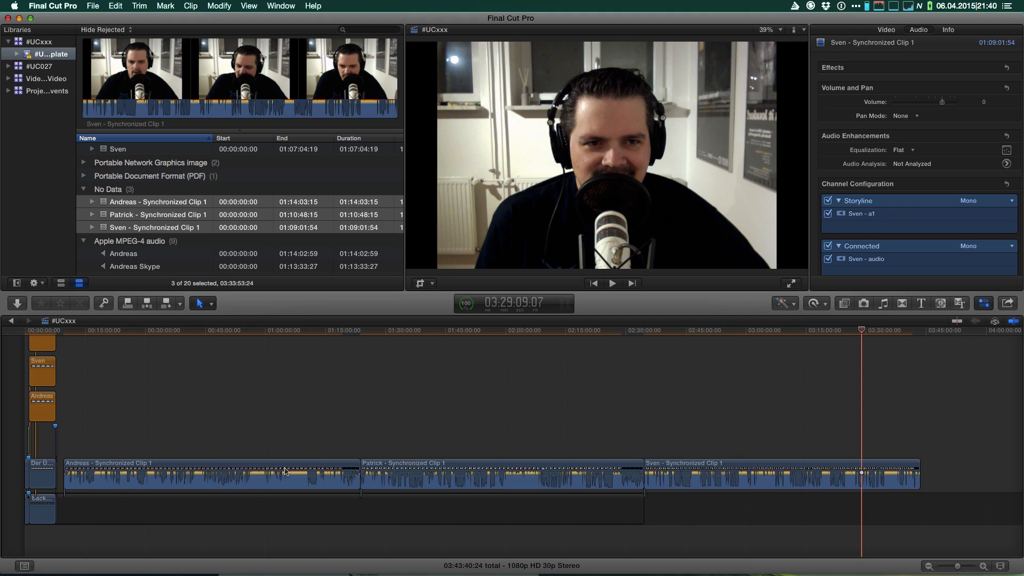
- Stack the three synchronized clips on separate lanes with a common start, and trim the gap beneath them to about 54:58:00
drag(408, 464, 182, 418)
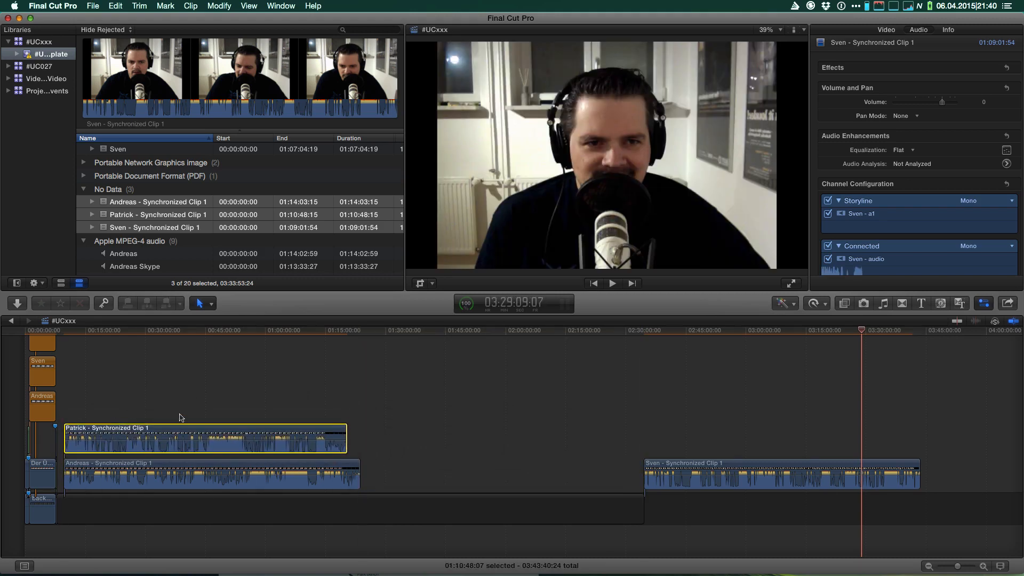
drag(699, 464, 102, 393)
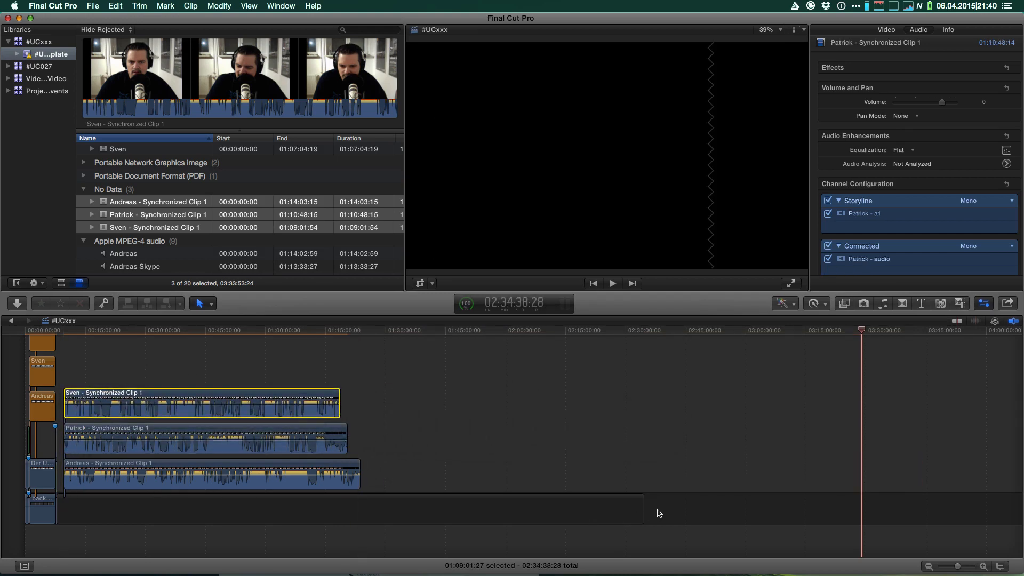
drag(562, 518, 273, 504)
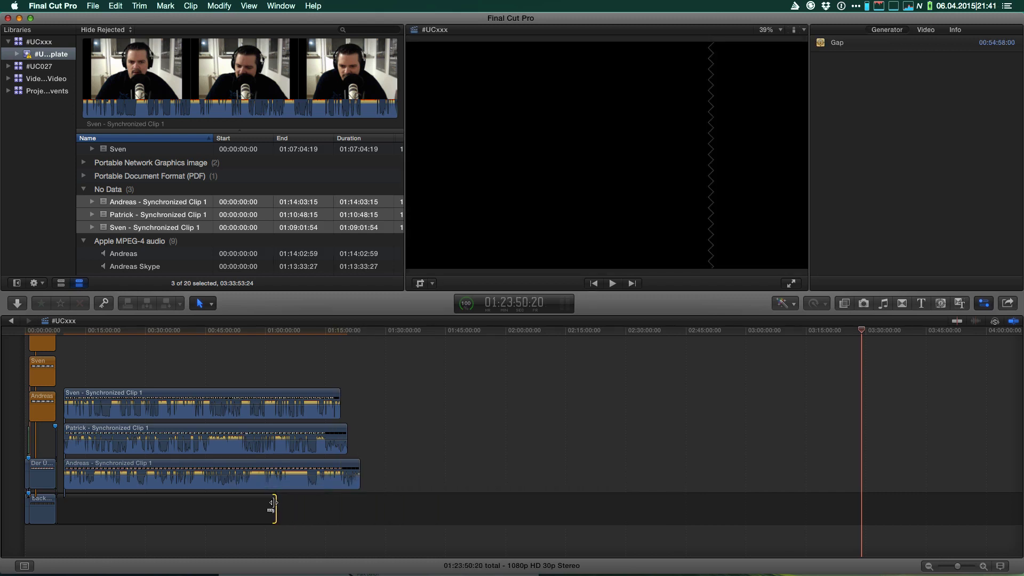
key(shift+z)
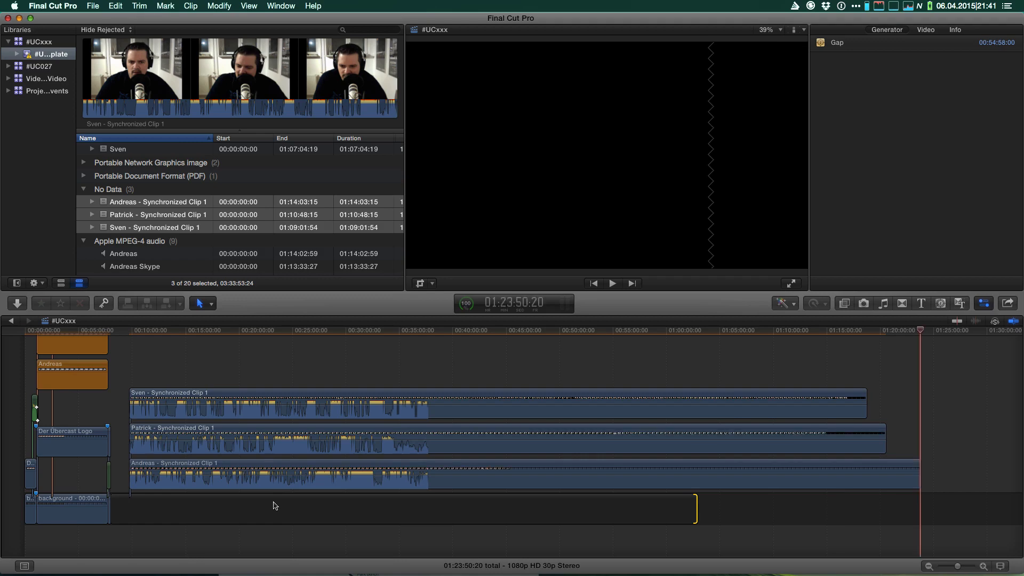
- Move the topmost synchronized clip between the other two at the same start time, matching the order of the speaker placeholders
scroll(169, 363, up, 3)
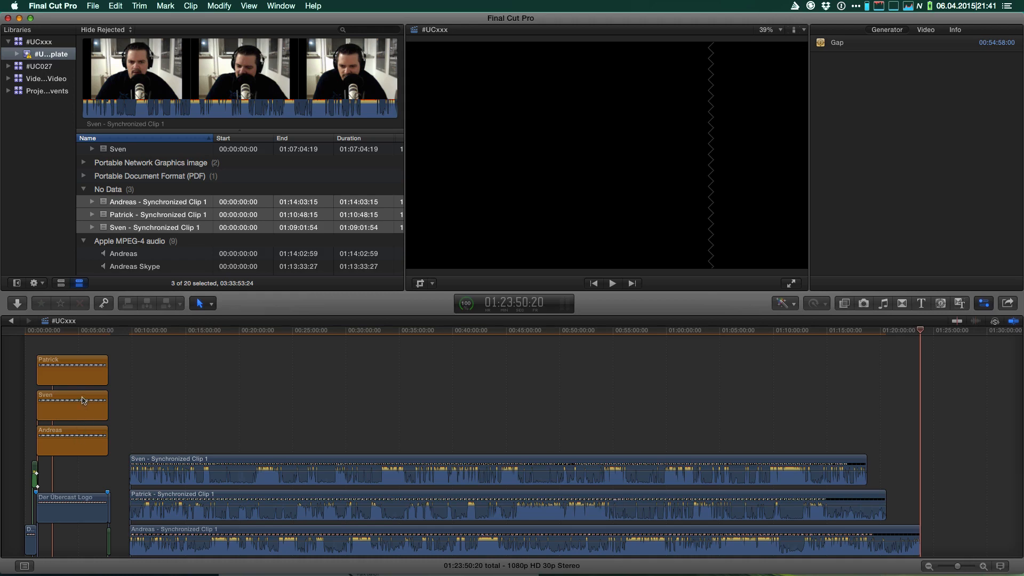
scroll(192, 391, down, 1)
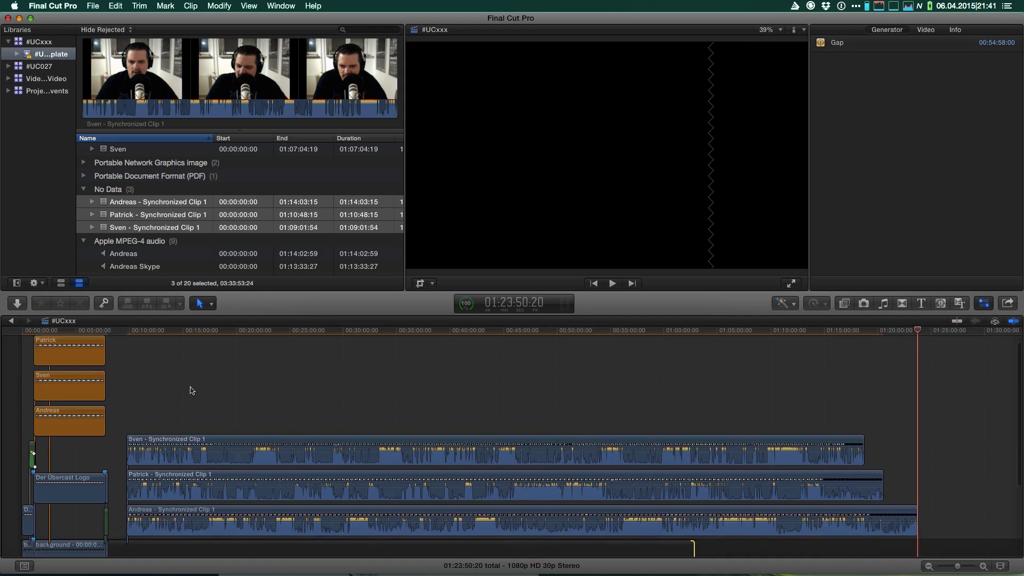
scroll(192, 391, down, 1)
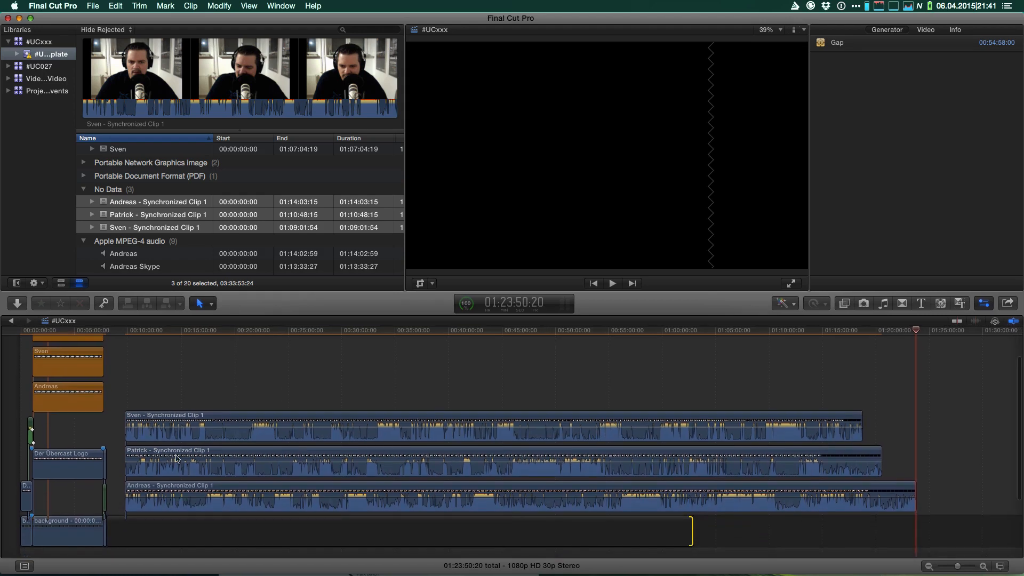
click(175, 419)
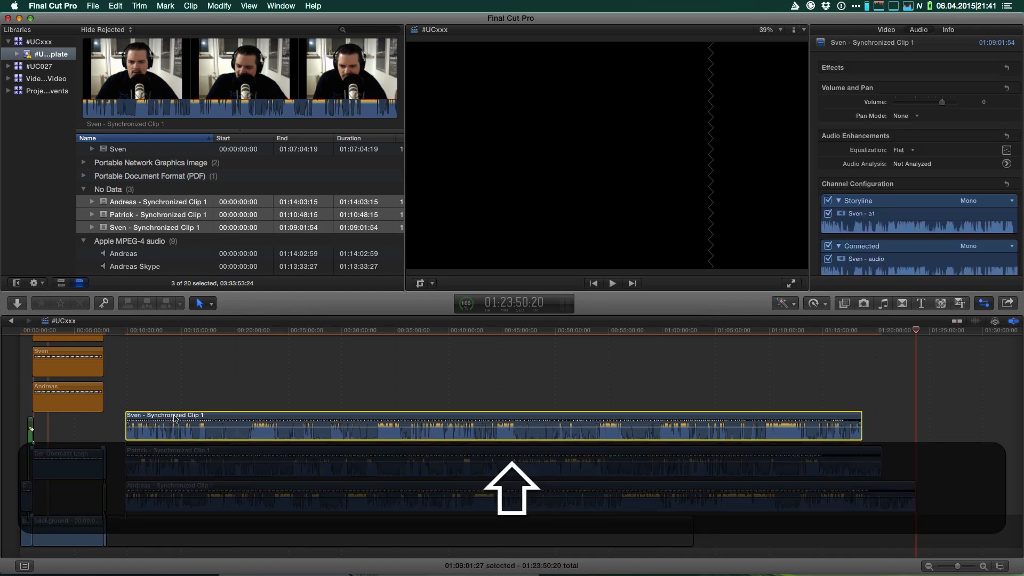
drag(188, 415, 159, 467)
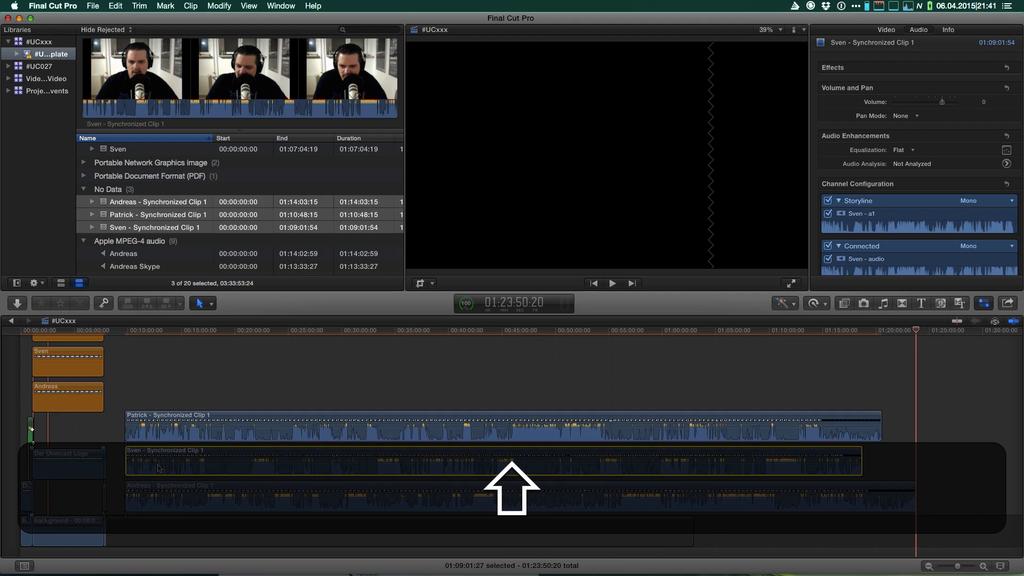
- Connect the FX audio and the first speaker's Skype recording on separate lanes below the gap, aligned with the synchronized clips' start
scroll(210, 462, down, 3)
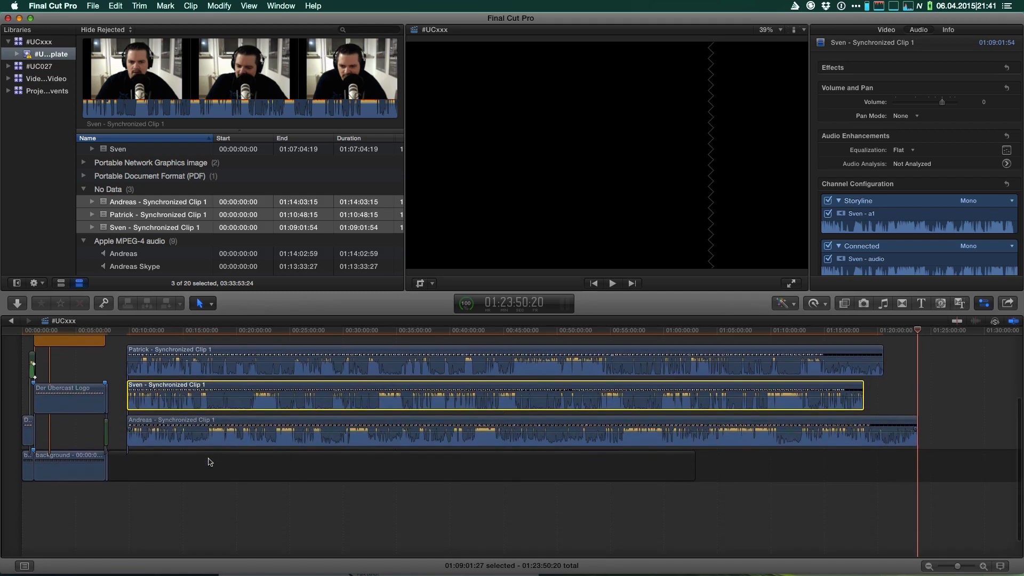
scroll(152, 201, down, 5)
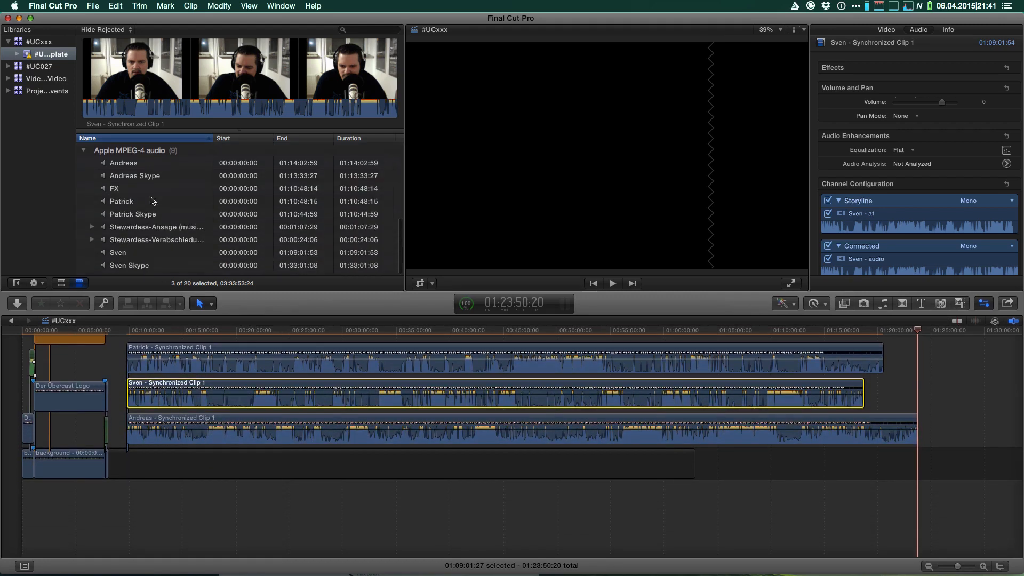
click(113, 196)
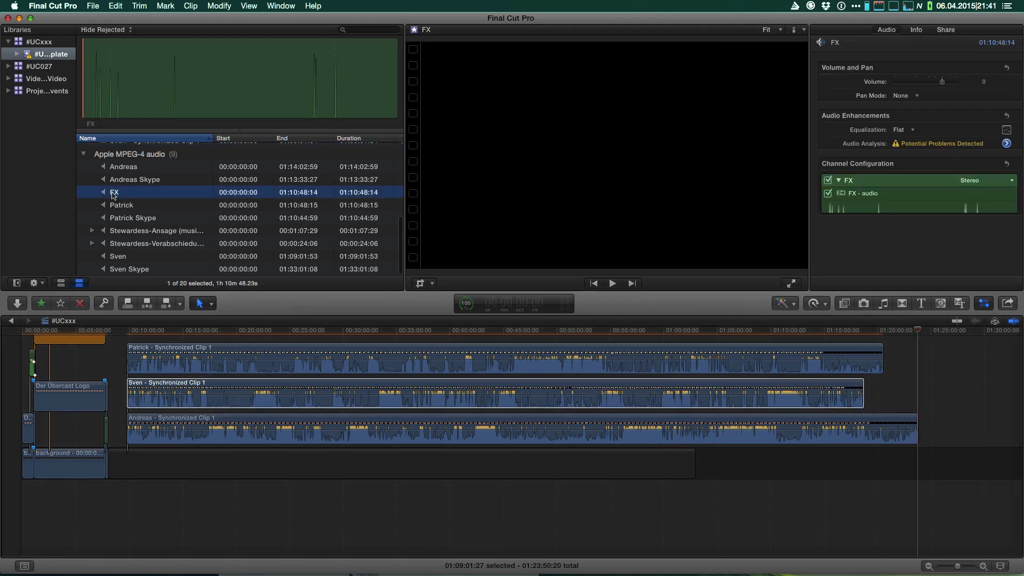
drag(114, 195, 128, 497)
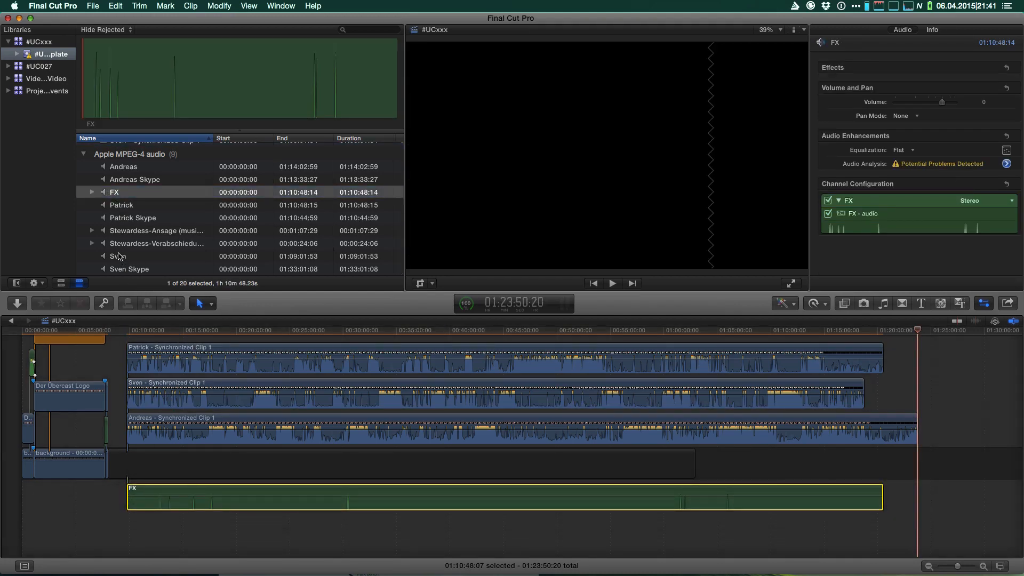
click(138, 193)
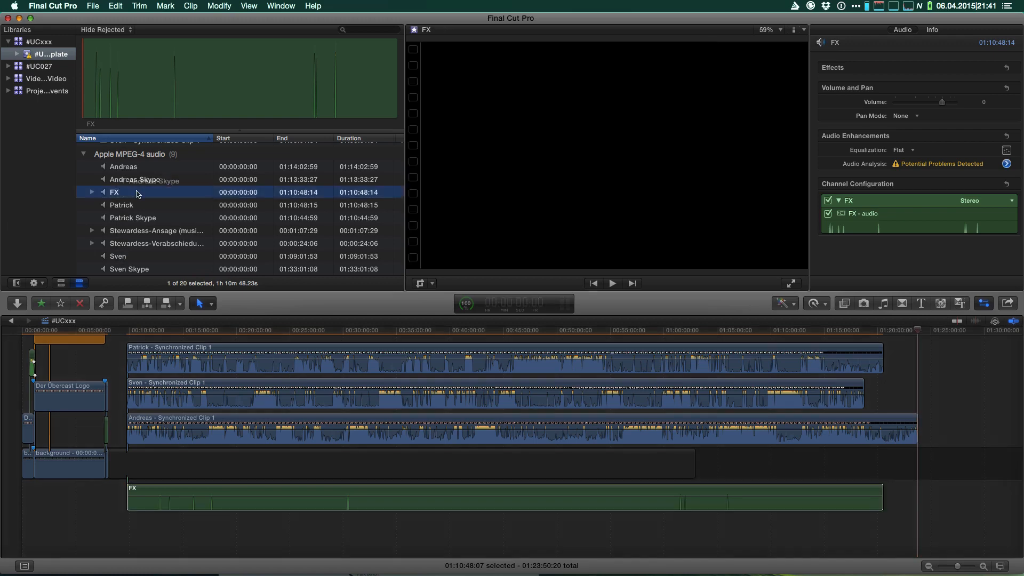
drag(138, 194, 129, 527)
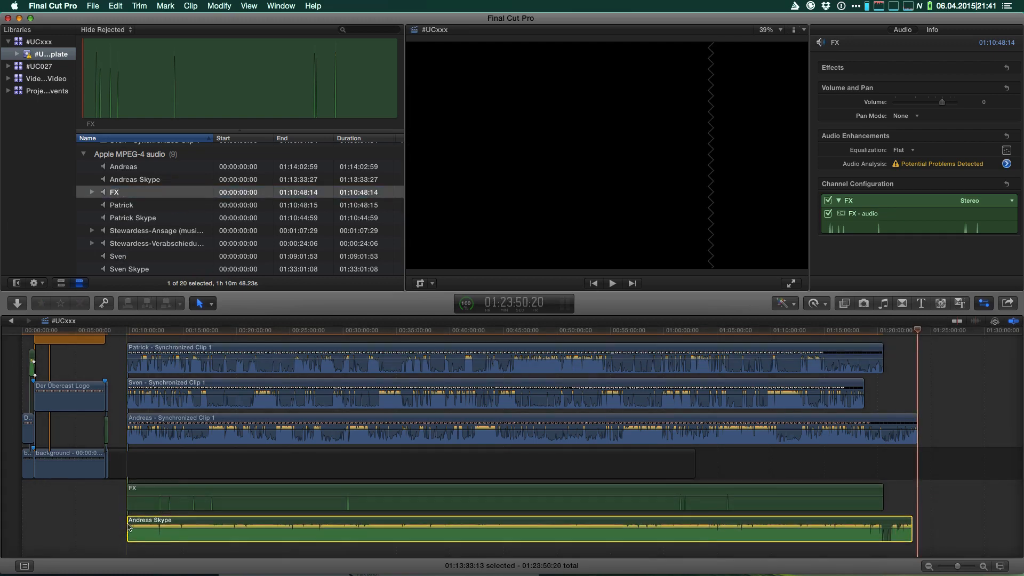
- Select the Skype recordings of all three speakers in the Apple MPEG-4 audio group
click(122, 180)
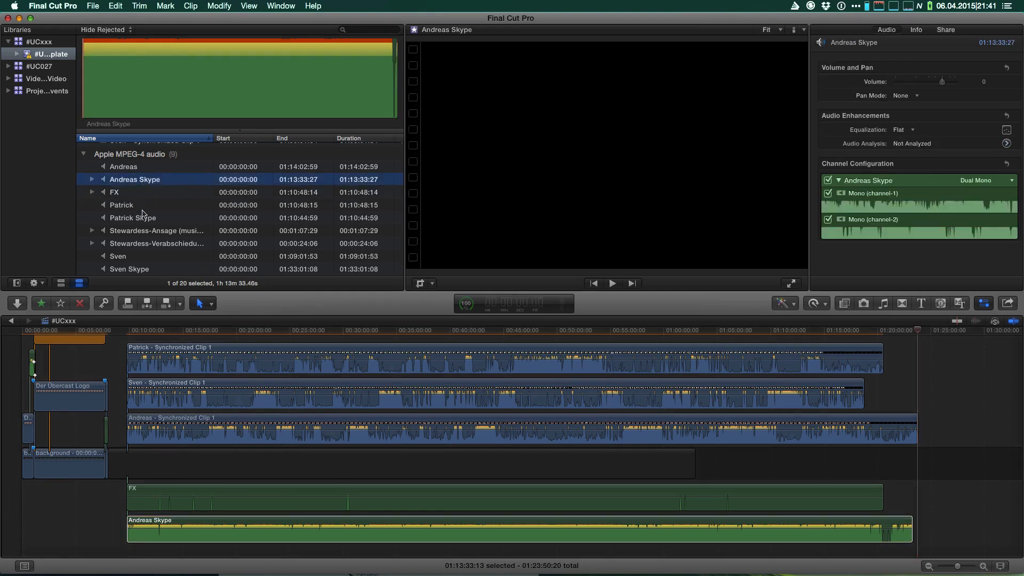
super+click(138, 219)
super+click(139, 270)
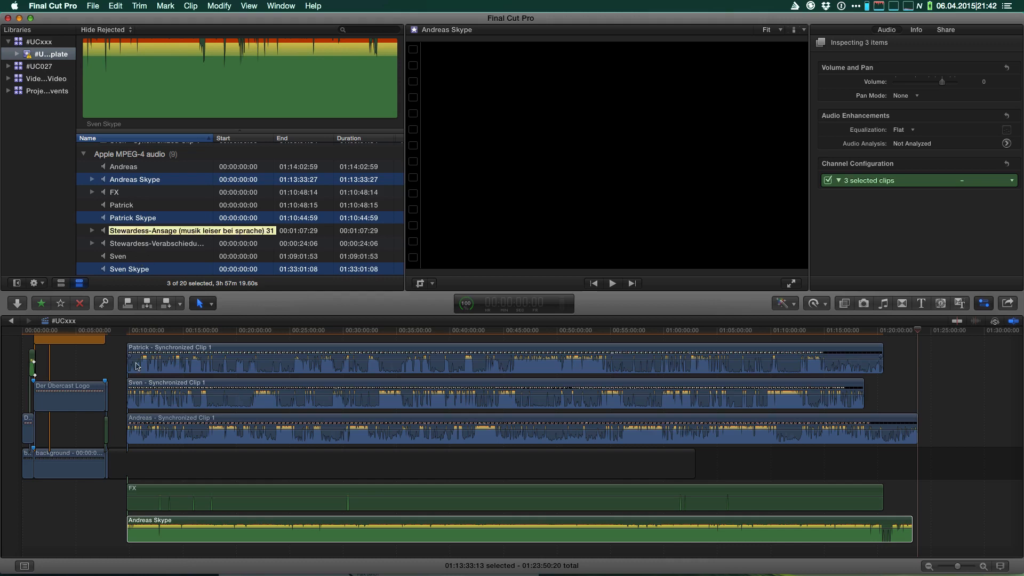
- Turn off the Storyline audio channel in each of the three synchronized clips, one by one, keeping the Connected channel on
scroll(123, 363, up, 3)
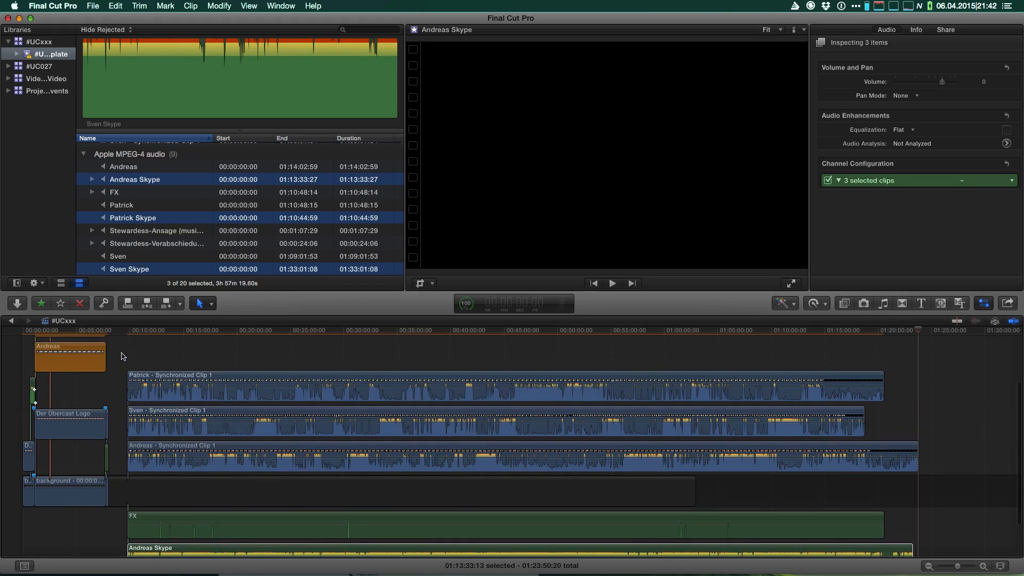
click(131, 381)
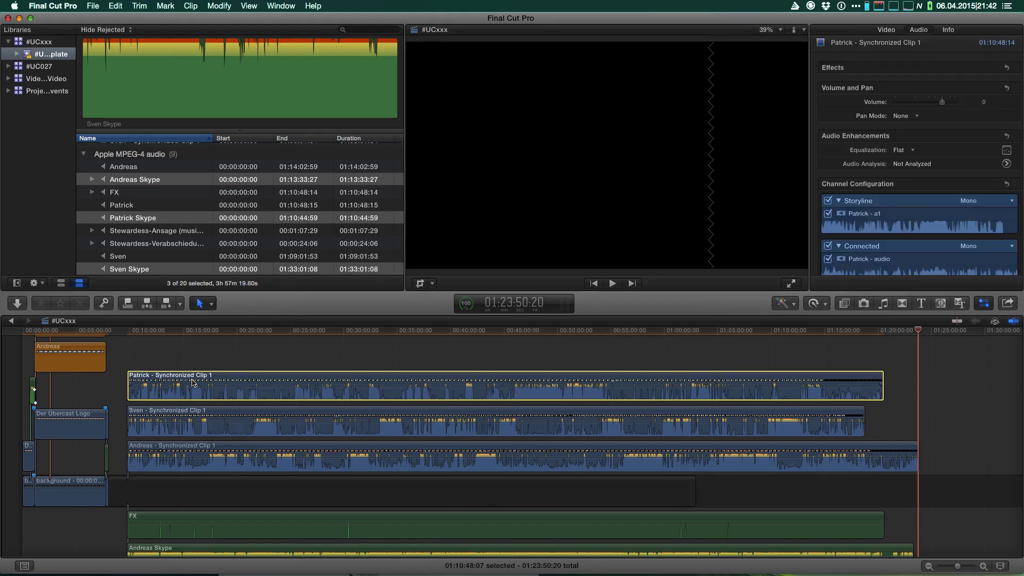
click(825, 206)
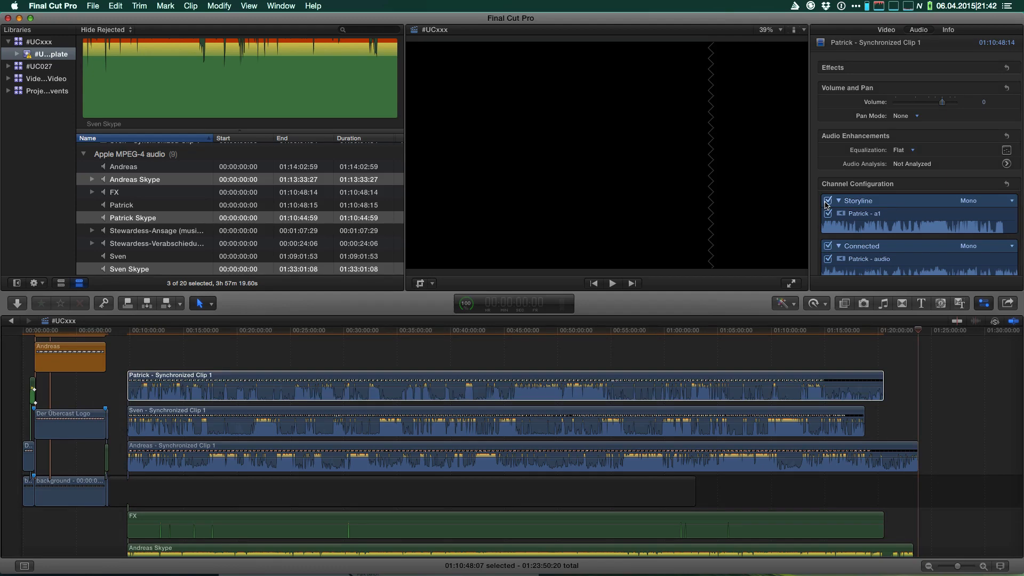
click(826, 202)
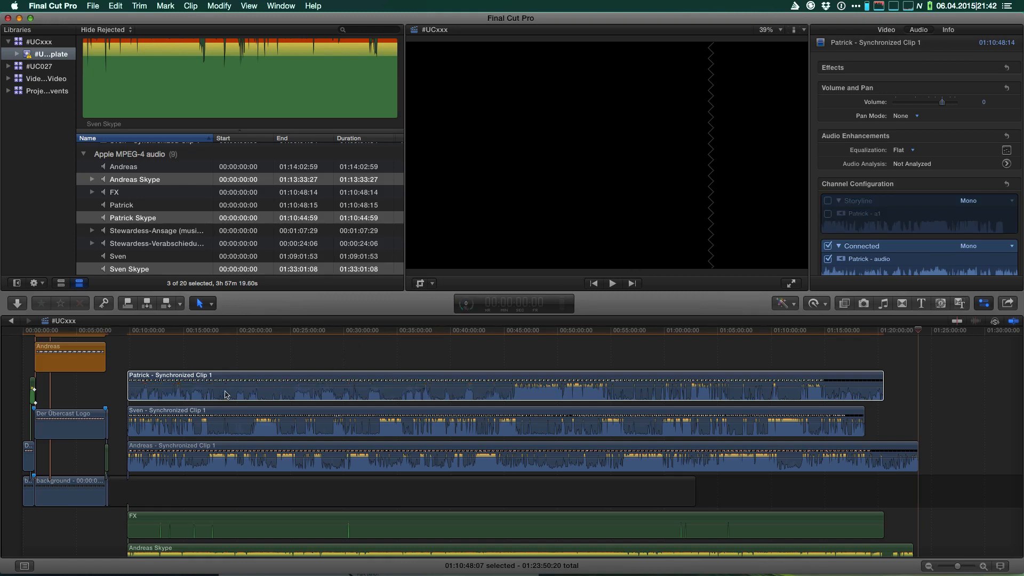
click(280, 414)
click(828, 202)
click(827, 203)
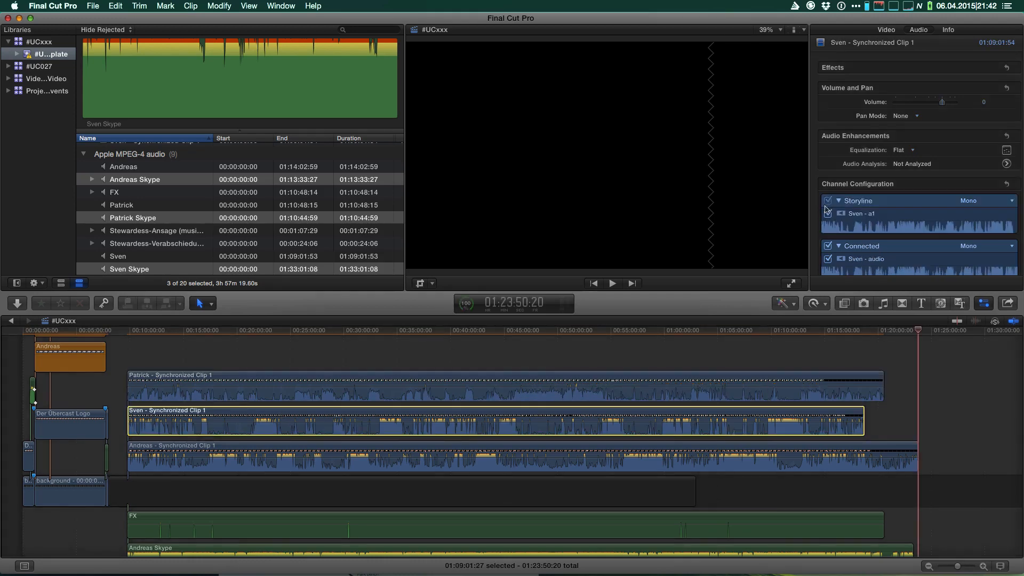
click(702, 448)
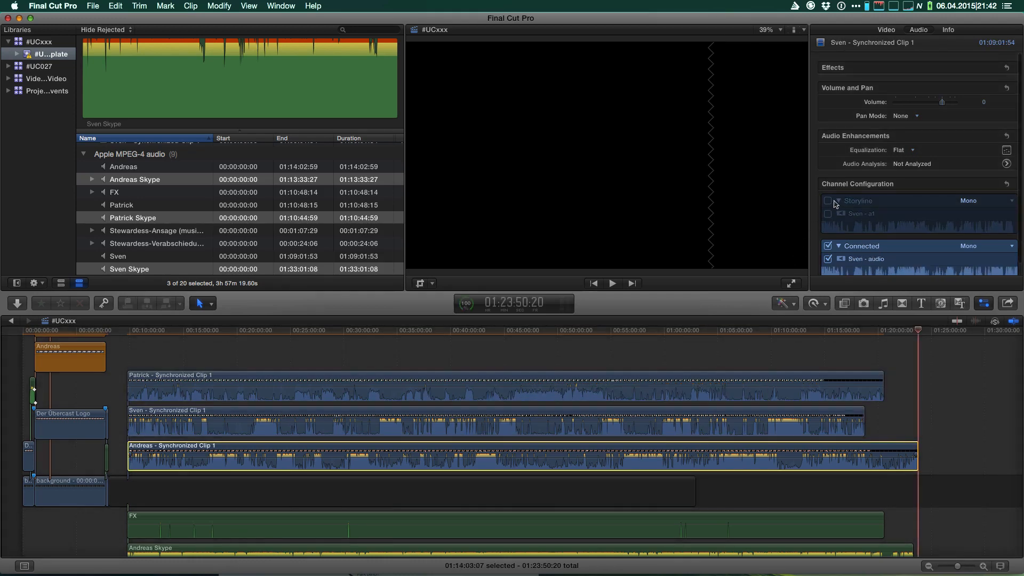
click(828, 201)
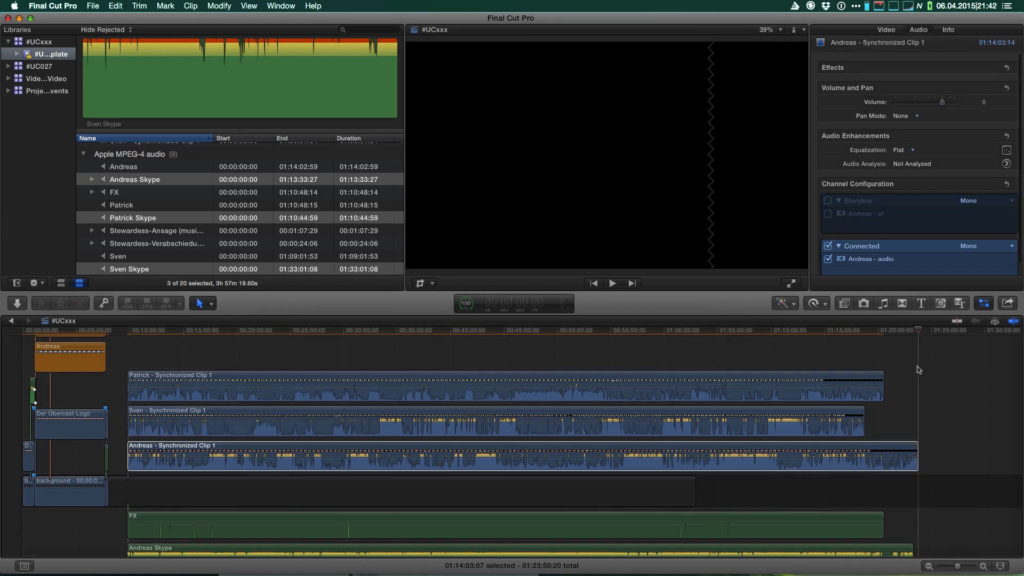
- Select all three synchronized clips and turn off their Storyline audio channel together, then deselect them
drag(928, 365, 622, 458)
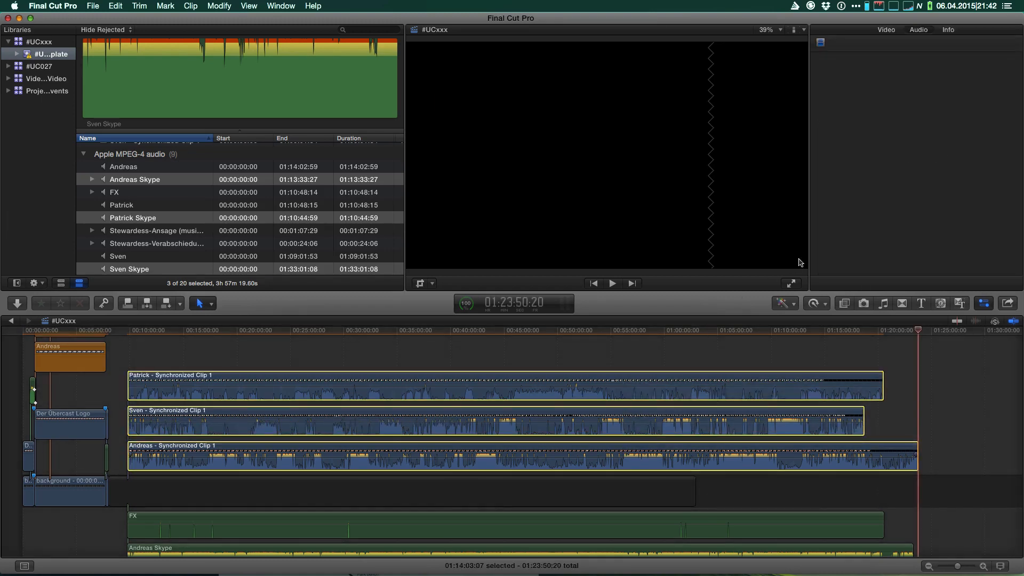
click(828, 202)
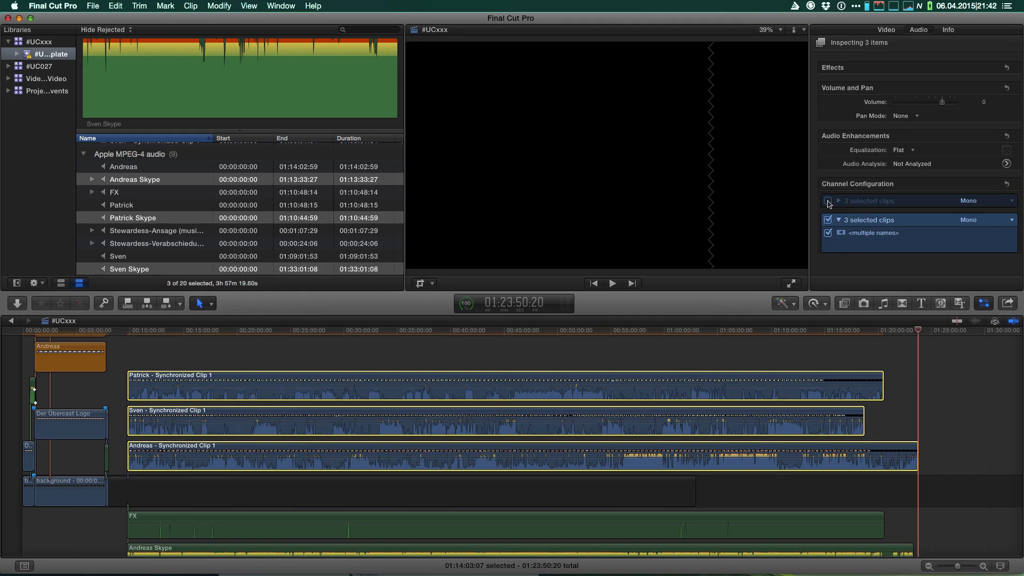
click(634, 348)
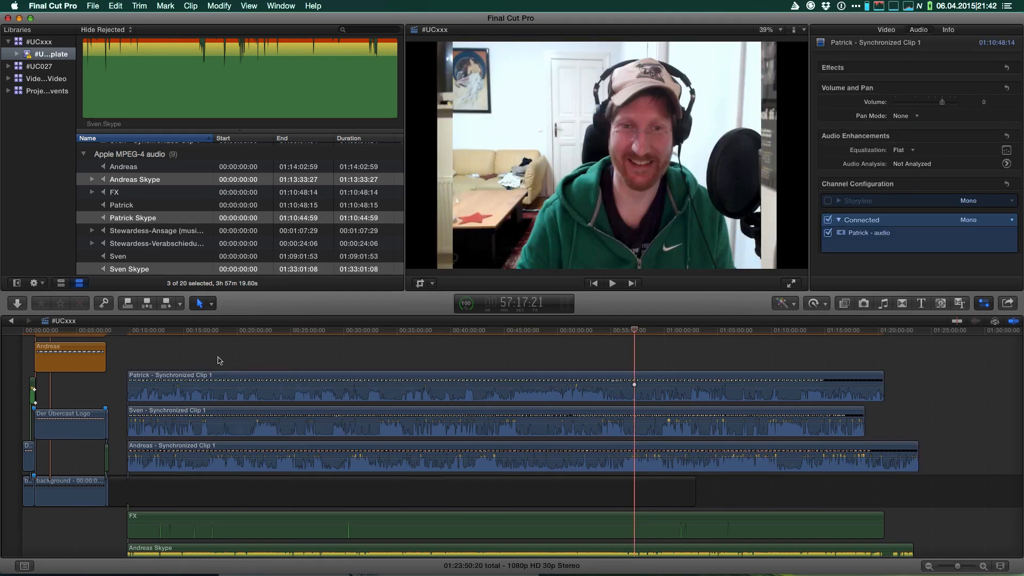
- Disable the FX and Skype audio clips below the gap, enabling them once in between to compare
key(Up)
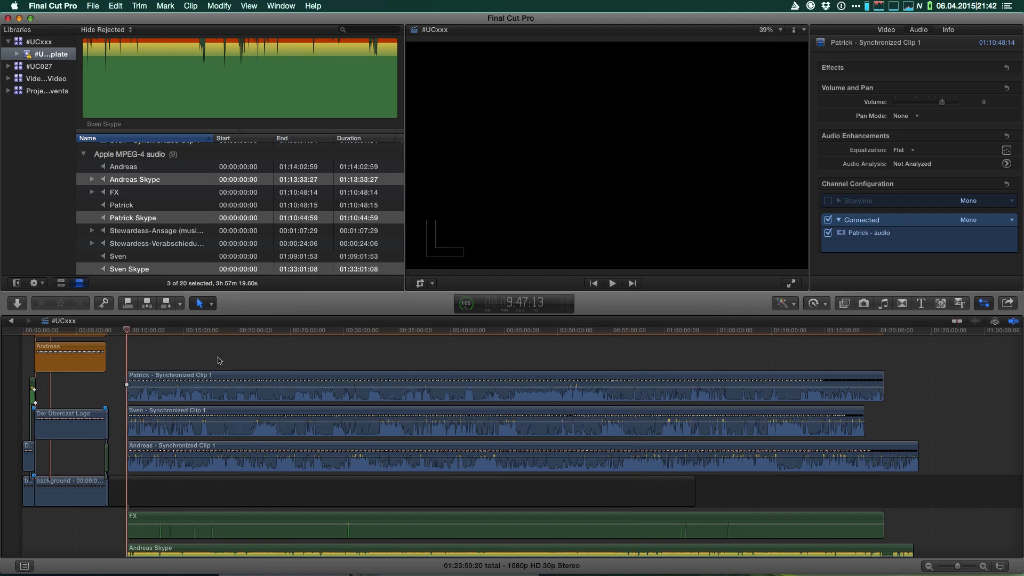
key(super+equal)
key(super+equal)
key(super+equal)
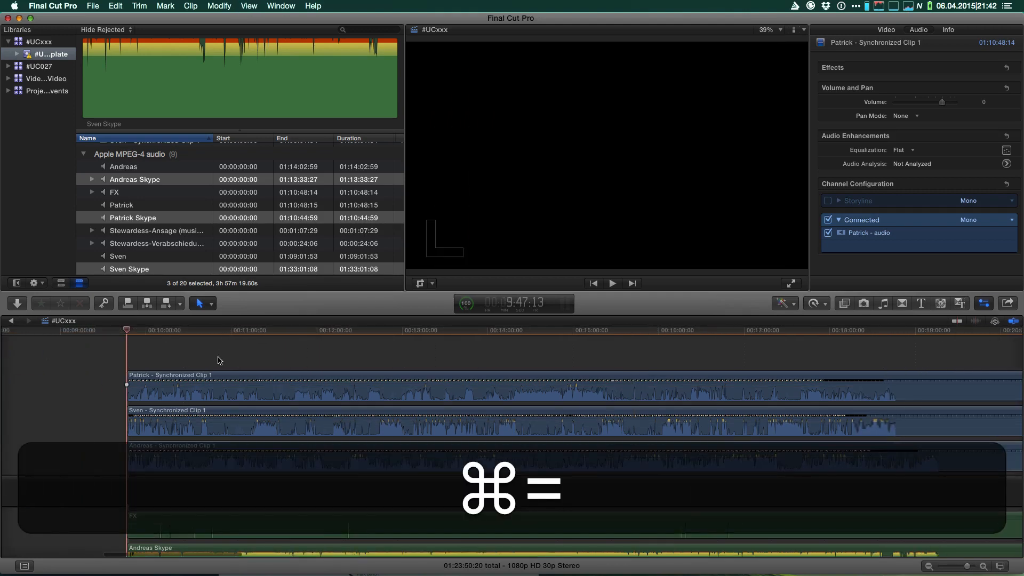
scroll(218, 360, down, 3)
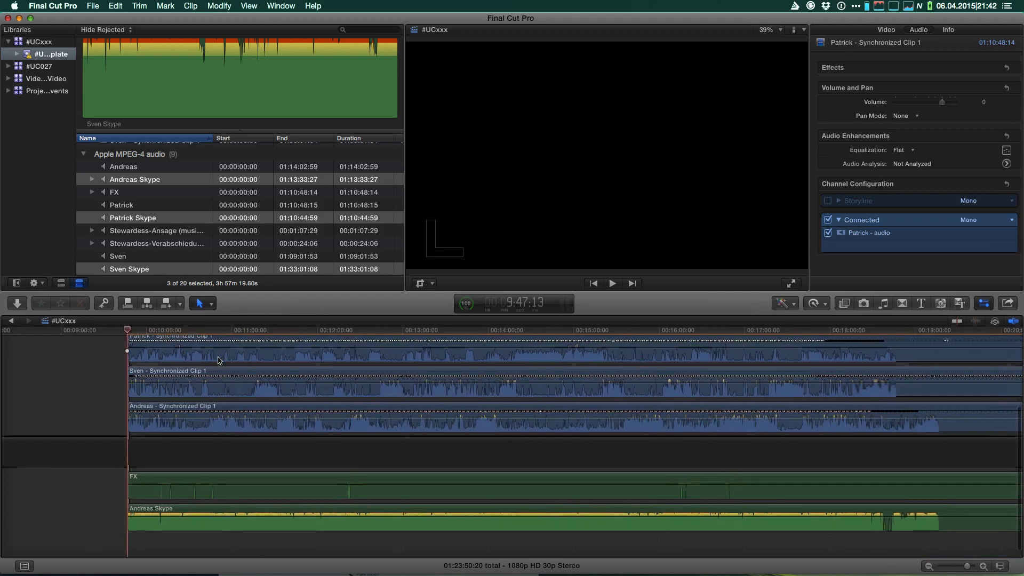
drag(96, 502, 91, 480)
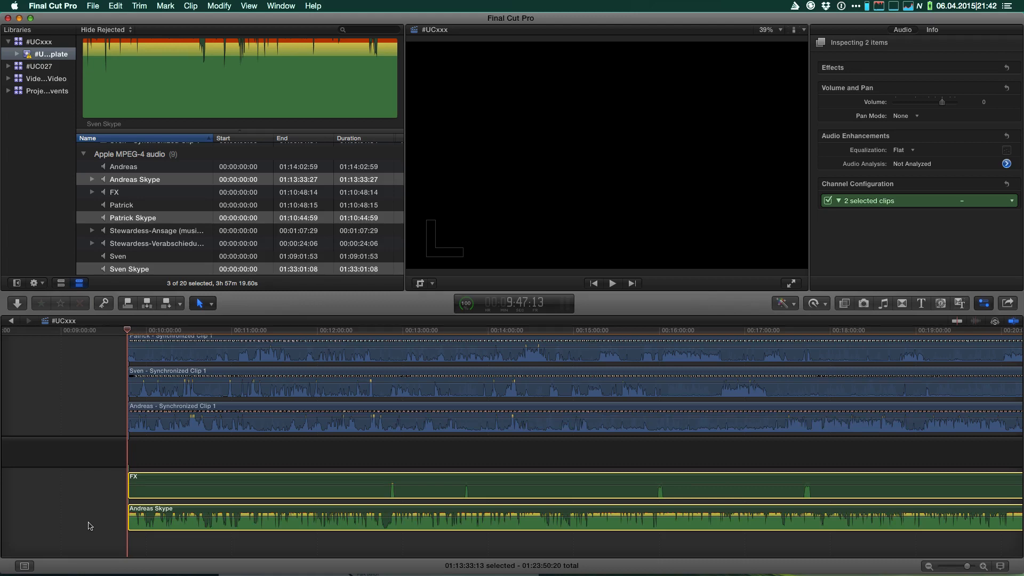
key(v)
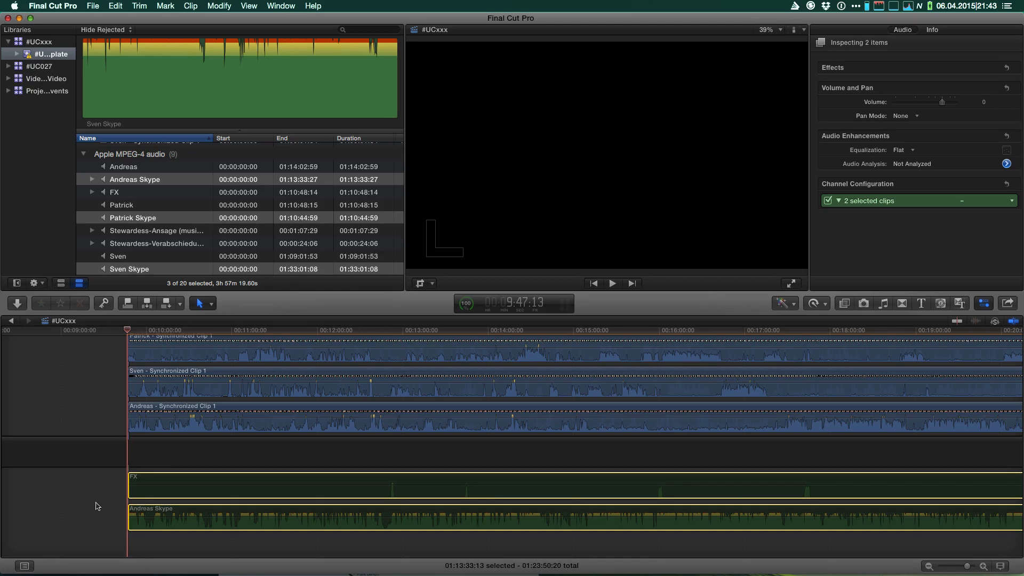
drag(96, 500, 149, 528)
key(v)
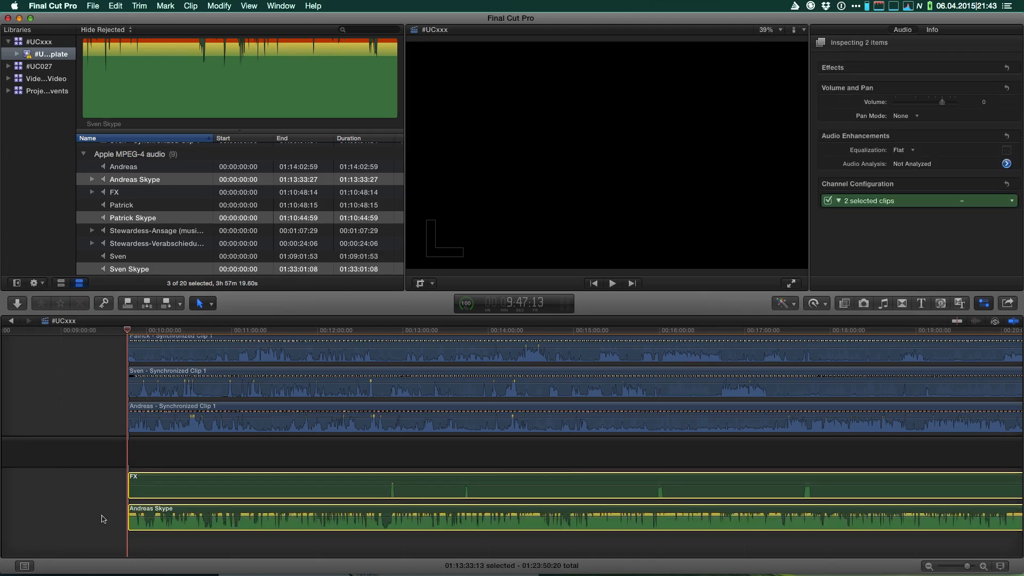
key(v)
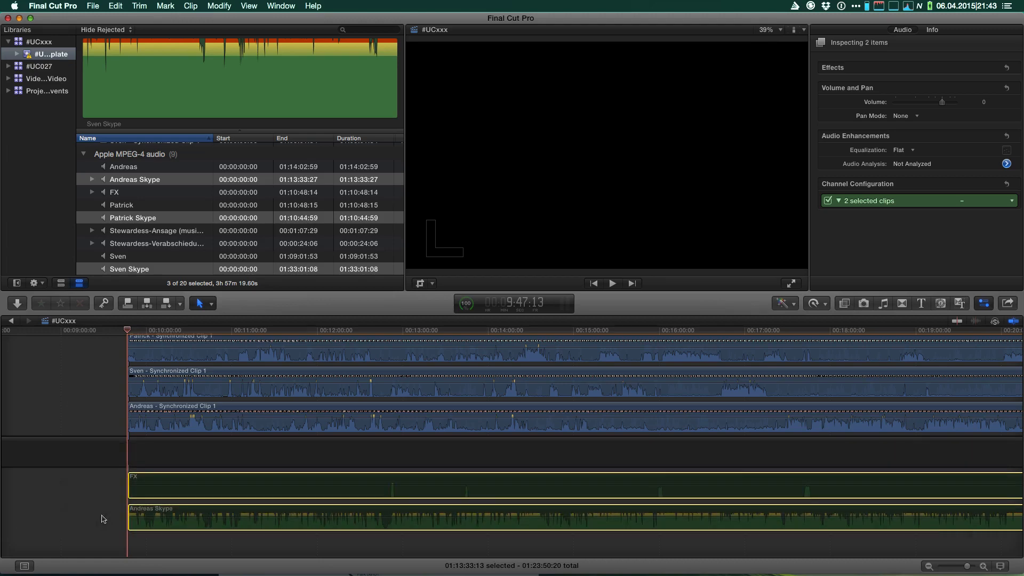
- Disable the lower two synchronized clips so that only the topmost one stays active
scroll(100, 383, up, 4)
drag(91, 429, 211, 462)
key(v)
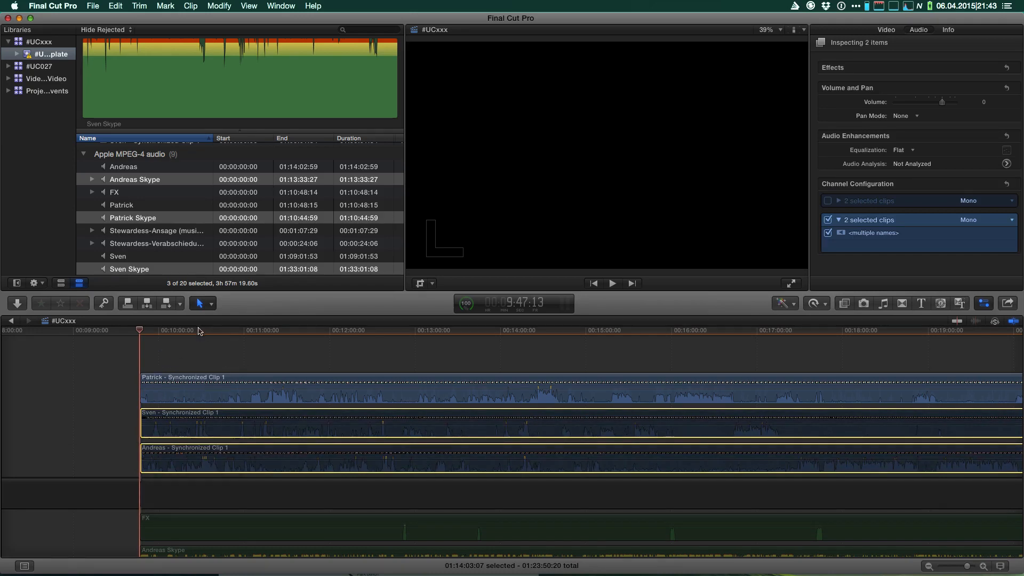
- Add a marker to the topmost synchronized clip at 14:26:09, just before its speech resumes
drag(198, 331, 269, 333)
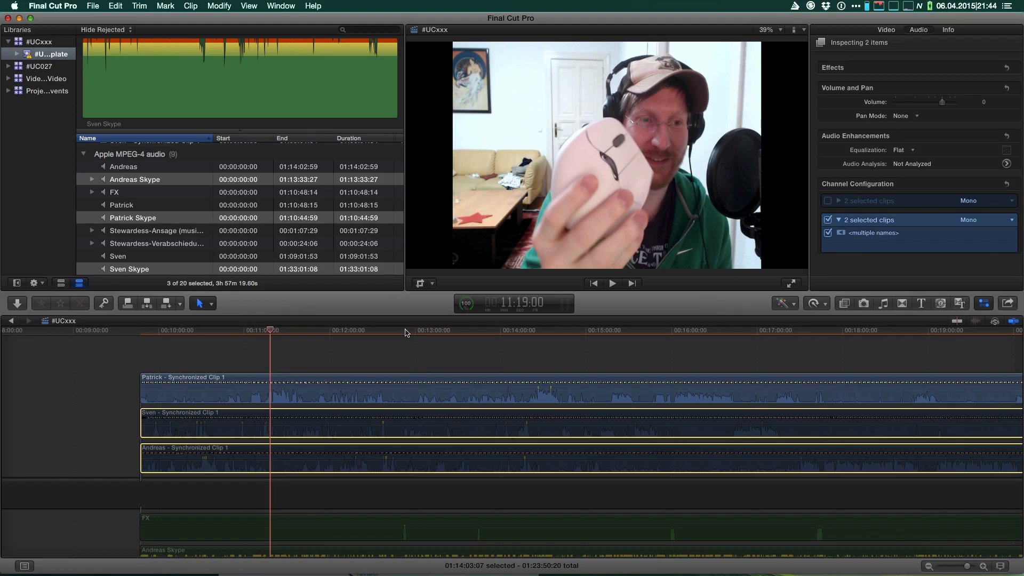
drag(405, 332, 536, 336)
key(super+equal)
key(super+equal)
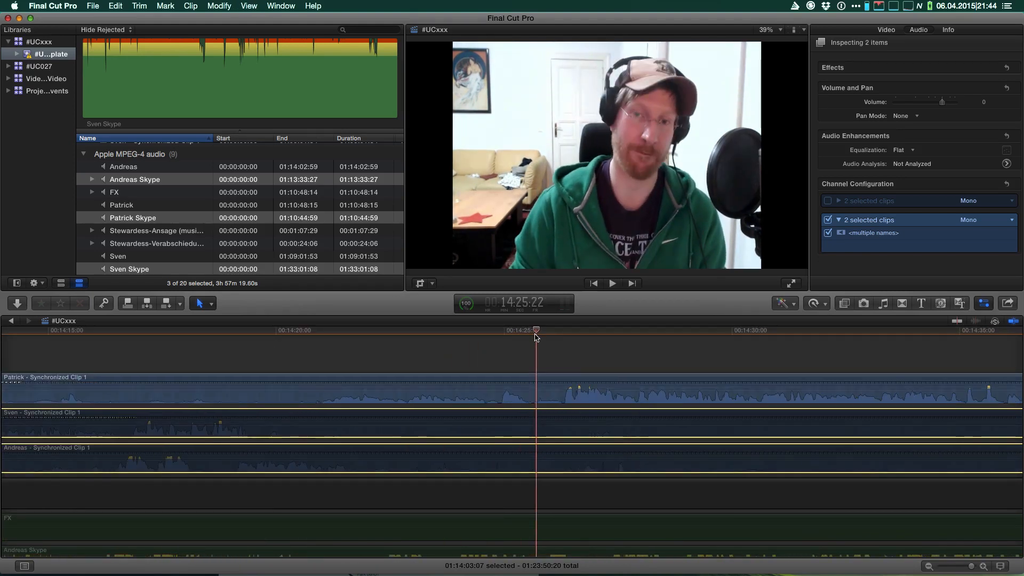
key(space)
key(space)
drag(472, 330, 550, 355)
key(Left)
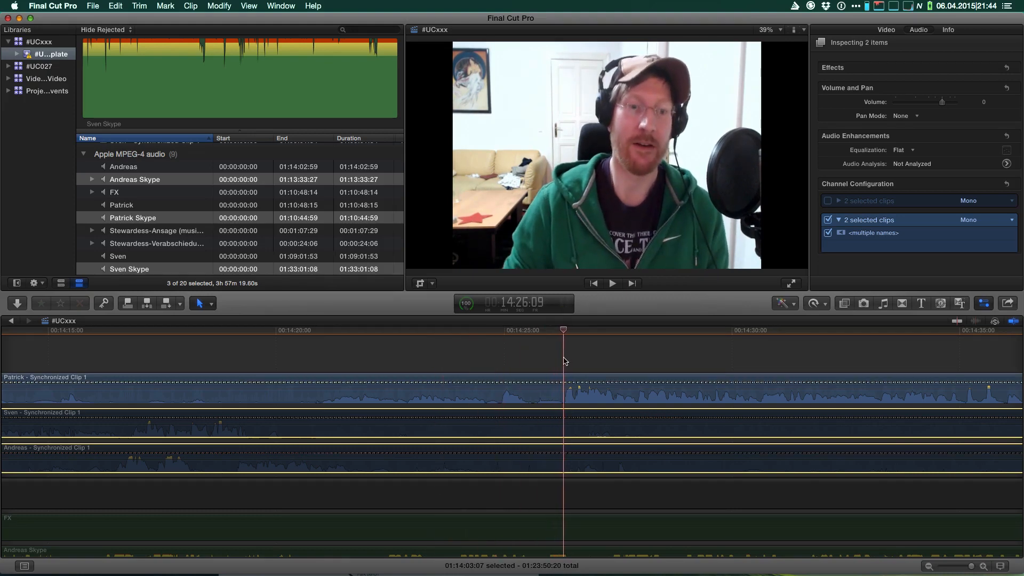
drag(527, 355, 589, 379)
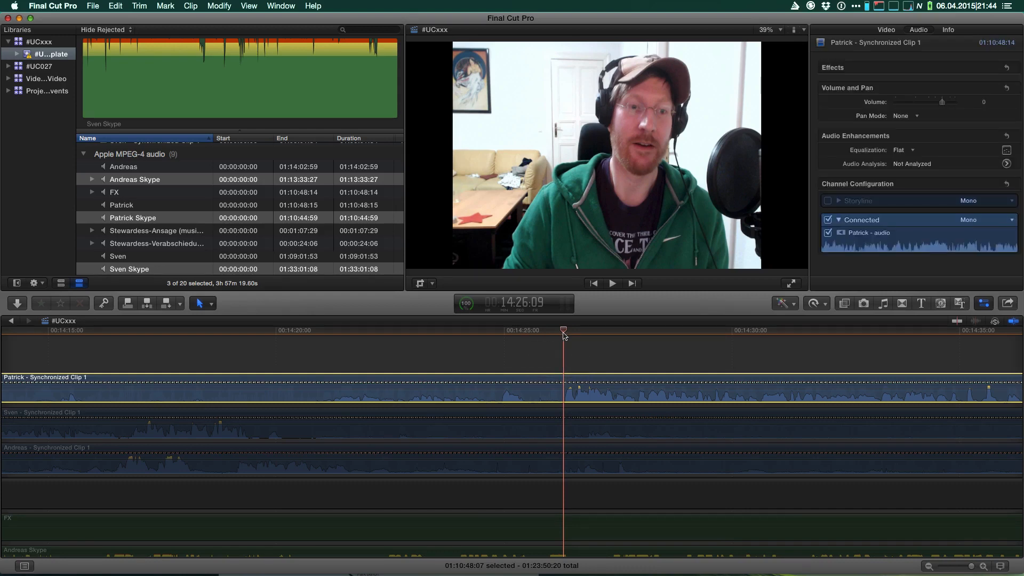
key(m)
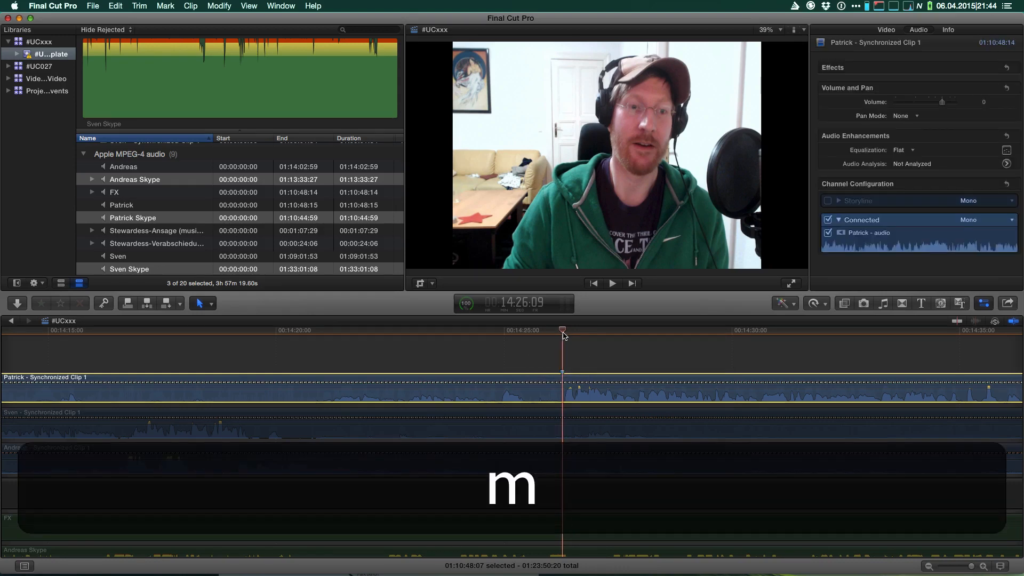
- Step the playhead across the edit points back to the synchronized clips' start at 9:47:13 and fit the whole timeline
click(473, 332)
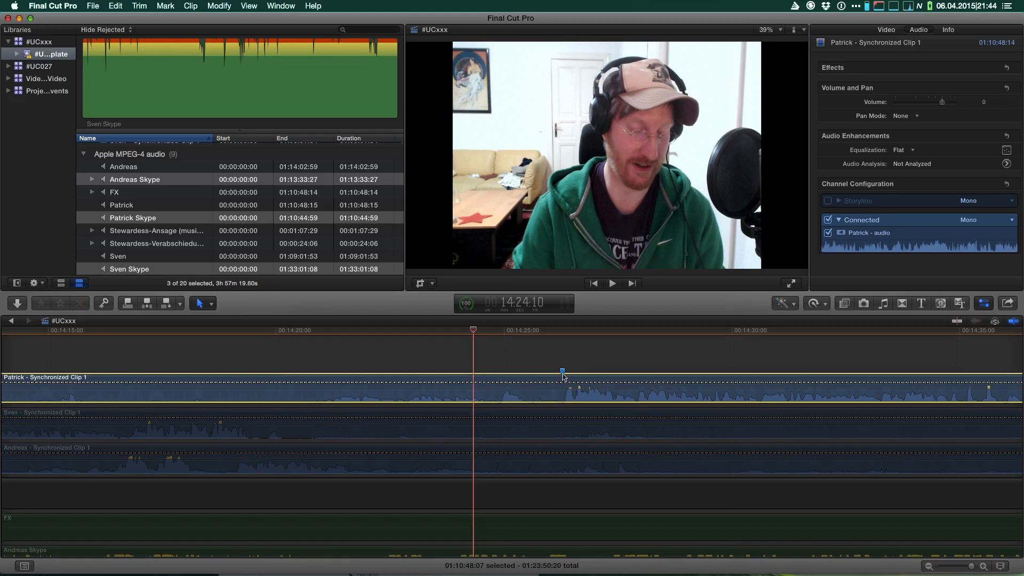
key(Down)
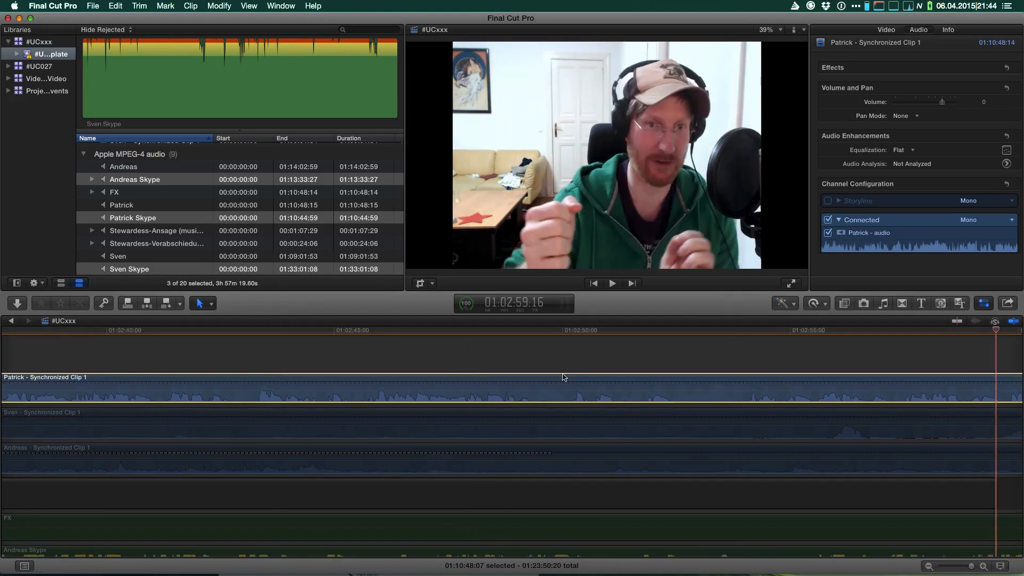
key(Up)
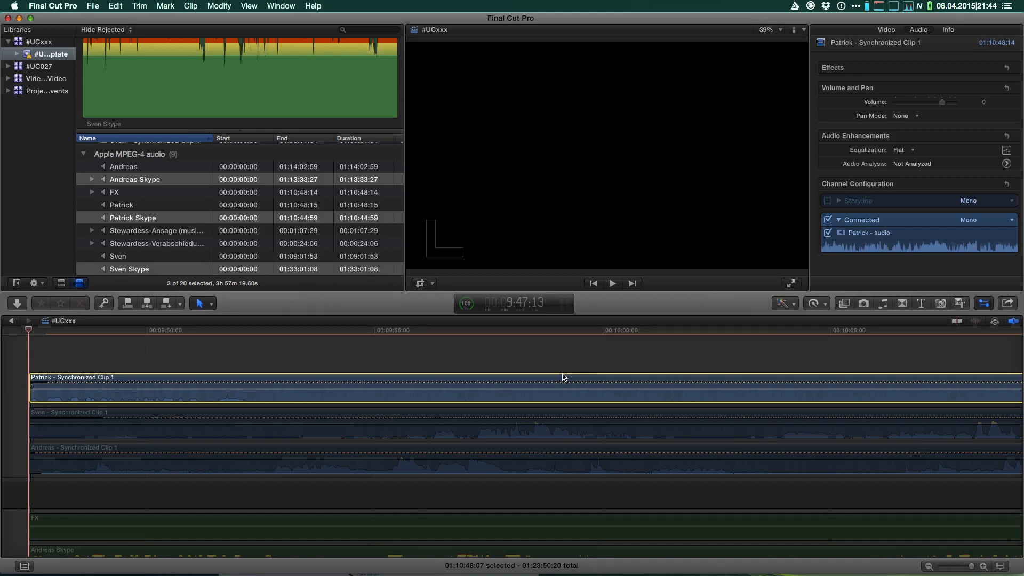
key(shift+z)
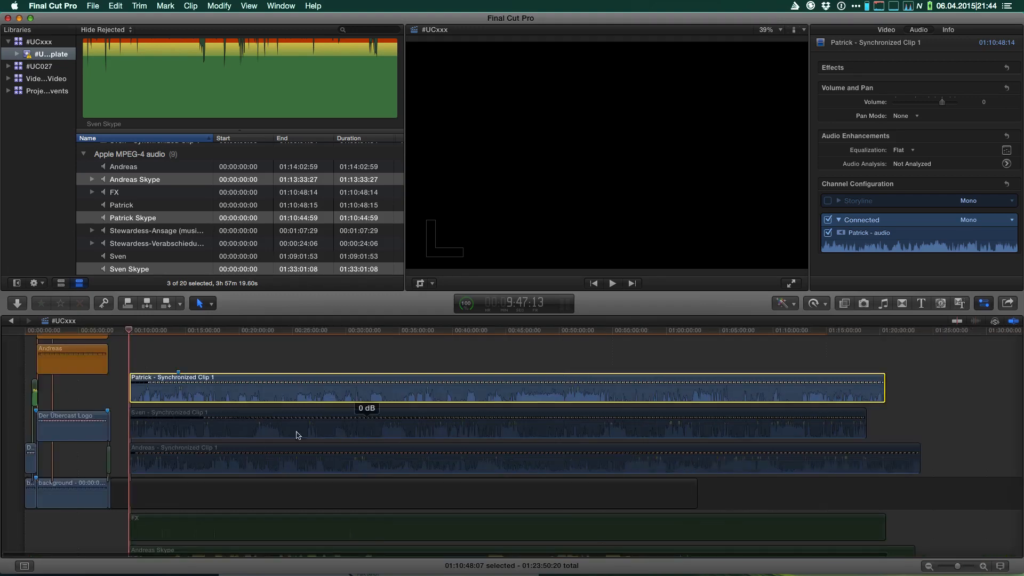
- Disable the topmost synchronized clip and enable the middle one so that only the middle clip stays active
click(183, 419)
click(164, 379)
key(space)
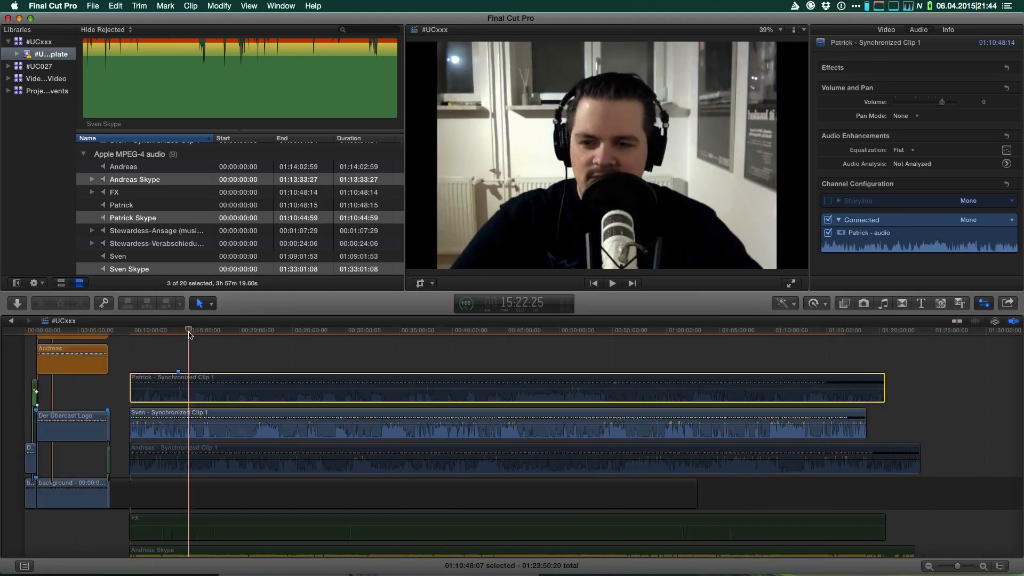
- Add a marker to the middle synchronized clip at 14:43:21, just before its speech resumes
key(super+equal)
key(super+equal)
key(super+equal)
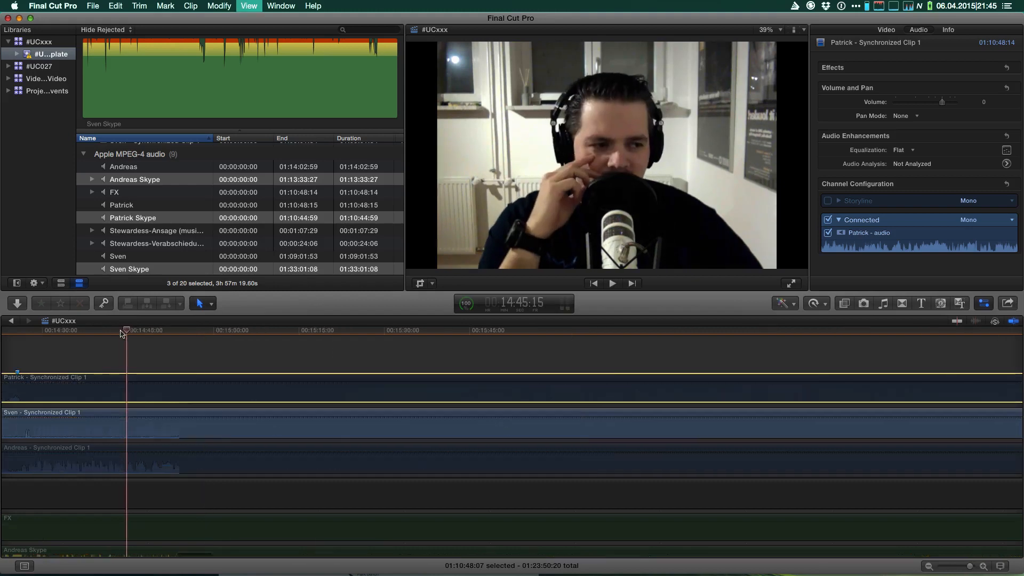
click(143, 424)
key(space)
key(shift+z)
- Disable the middle synchronized clip and enable the lowest one so that only the lowest clip stays active
click(143, 444)
key(space)
key(super+equal)
key(super+equal)
key(super+equal)
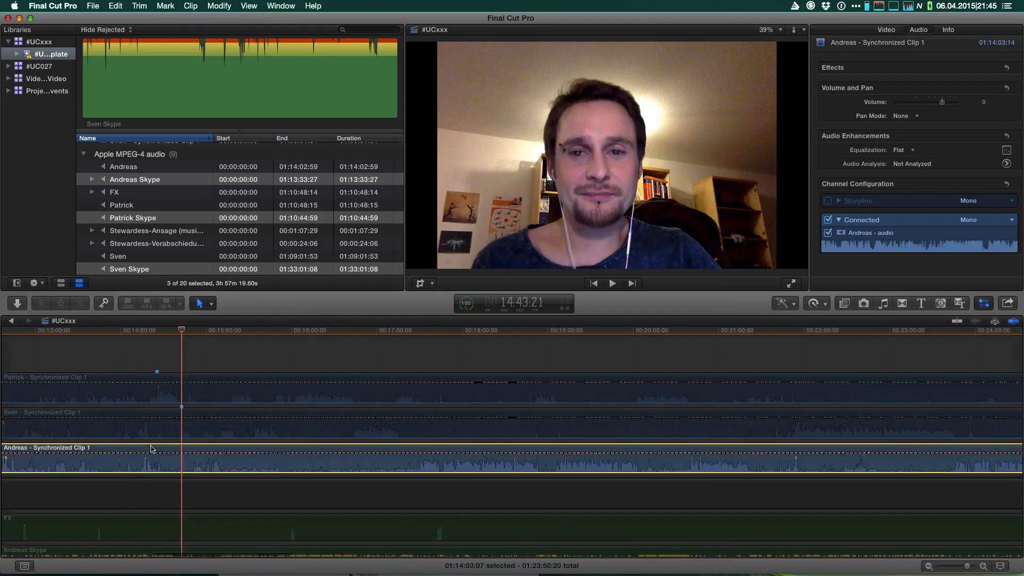
- Add a marker to the lowest synchronized clip at 14:52:03, just before its speech resumes
key(space)
key(super+equal)
key(super+equal)
key(super+equal)
key(super+equal)
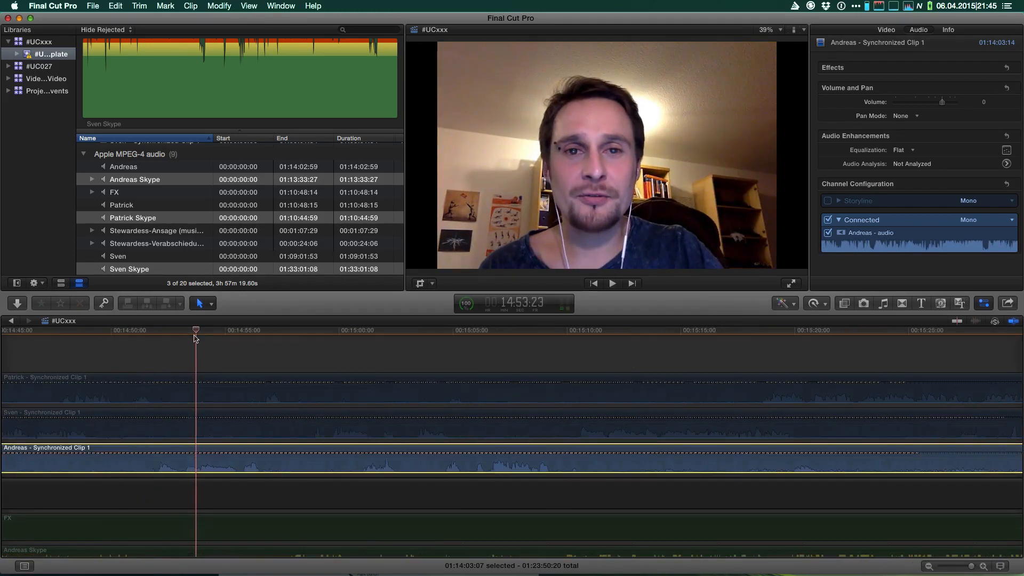
drag(195, 330, 158, 331)
key(m)
key(shift+z)
- Enable the Skype audio clip below the FX clip and add a marker to it at 14:27:11
click(158, 553)
key(super+equal)
key(super+equal)
key(super+equal)
key(super+equal)
key(super+equal)
key(super+equal)
scroll(158, 553, left, 5)
click(110, 333)
key(space)
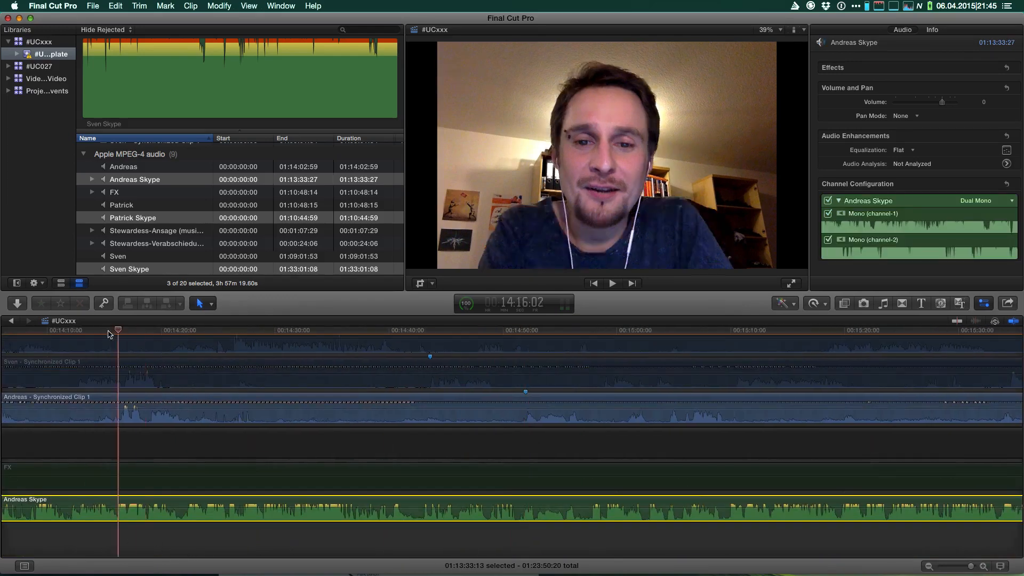
key(space)
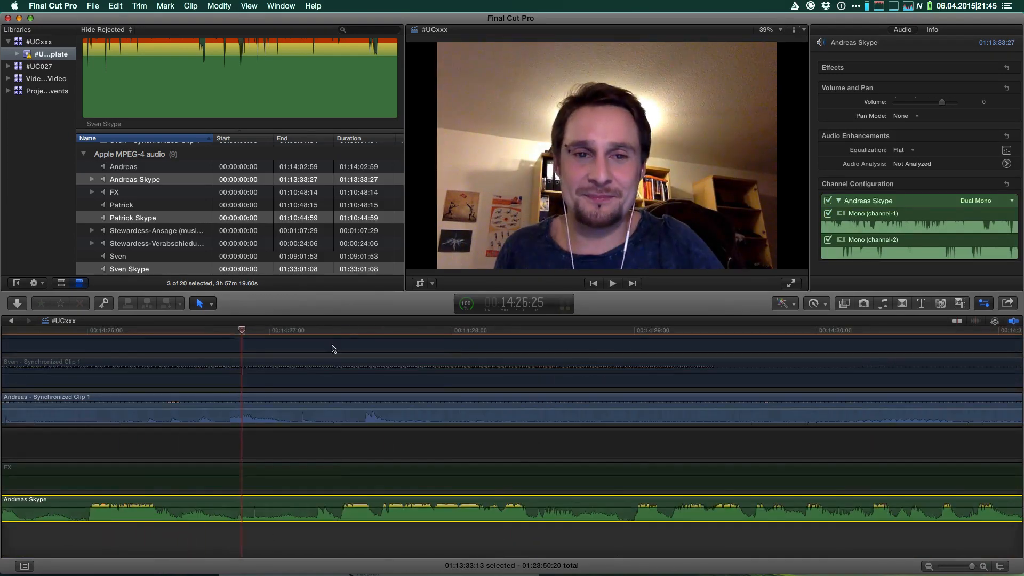
- Disable the lowest synchronized clip and the Skype audio clip, and place the playhead at the clips' start, 9:47:13
key(shift+z)
click(168, 403)
scroll(168, 403, up, 3)
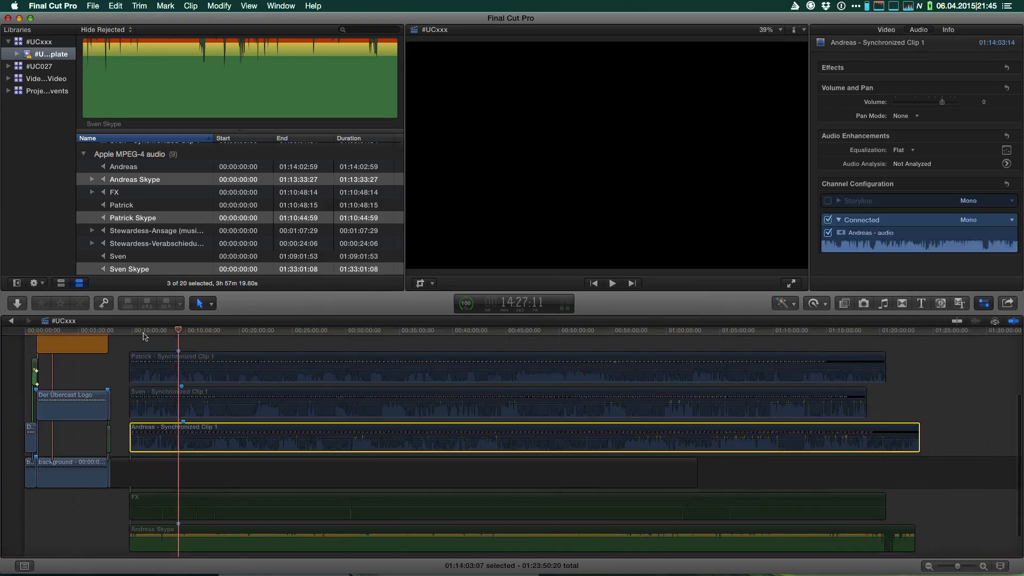
click(129, 333)
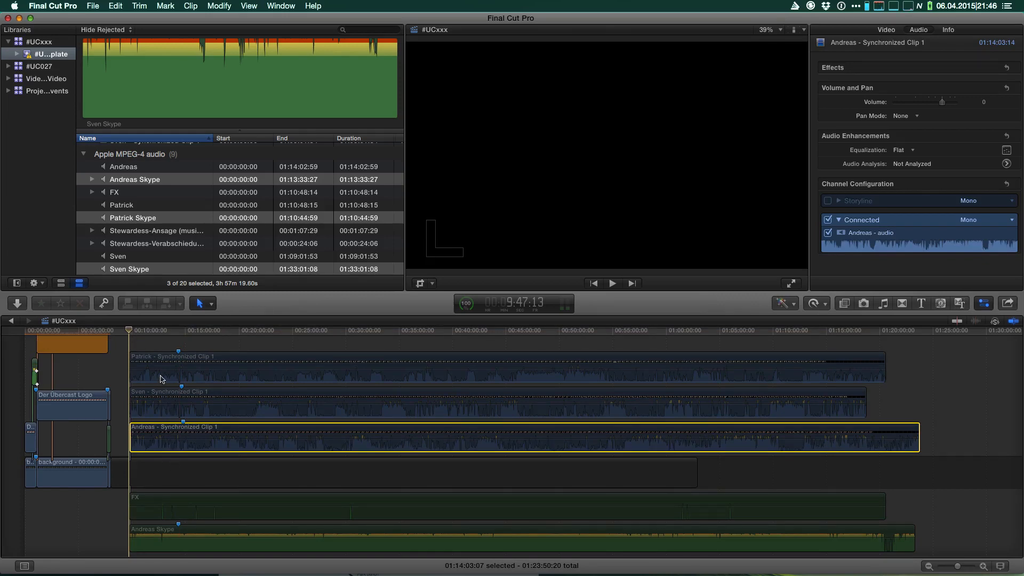
- Shift the topmost synchronized clip by +01:02 so that its marker lines up with the Skype audio clip's marker
click(178, 332)
key(super+equal)
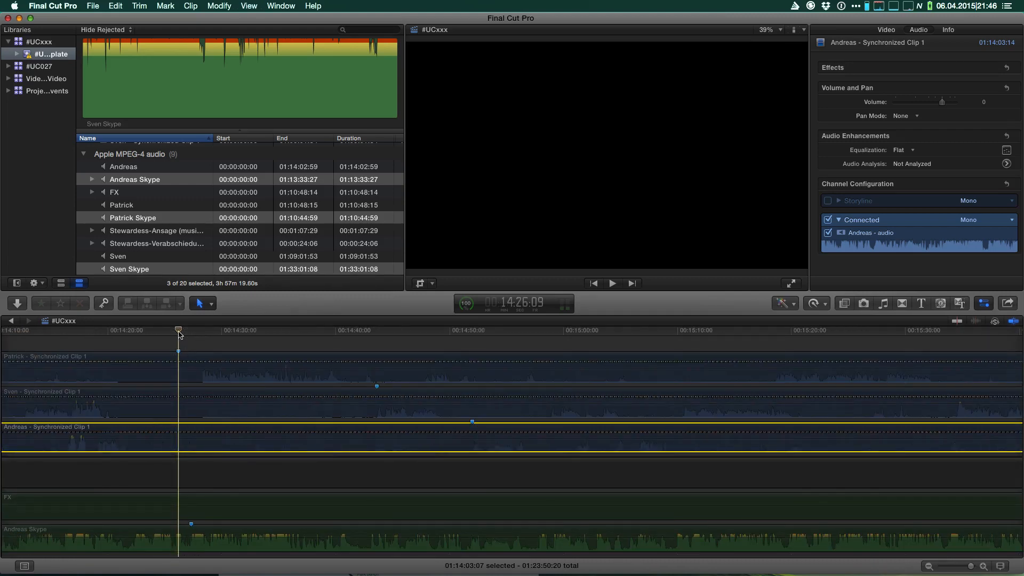
click(193, 358)
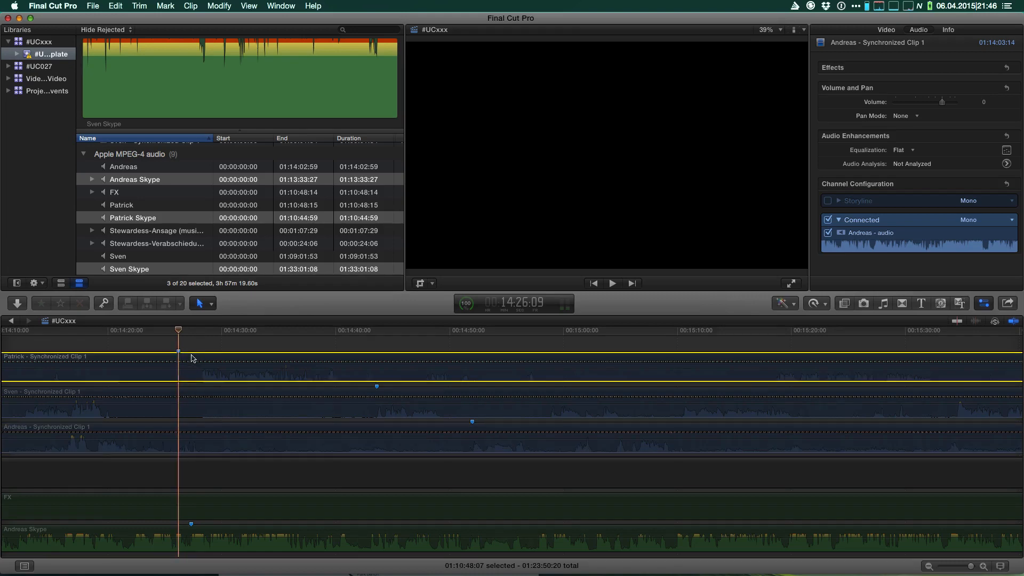
drag(196, 359, 198, 359)
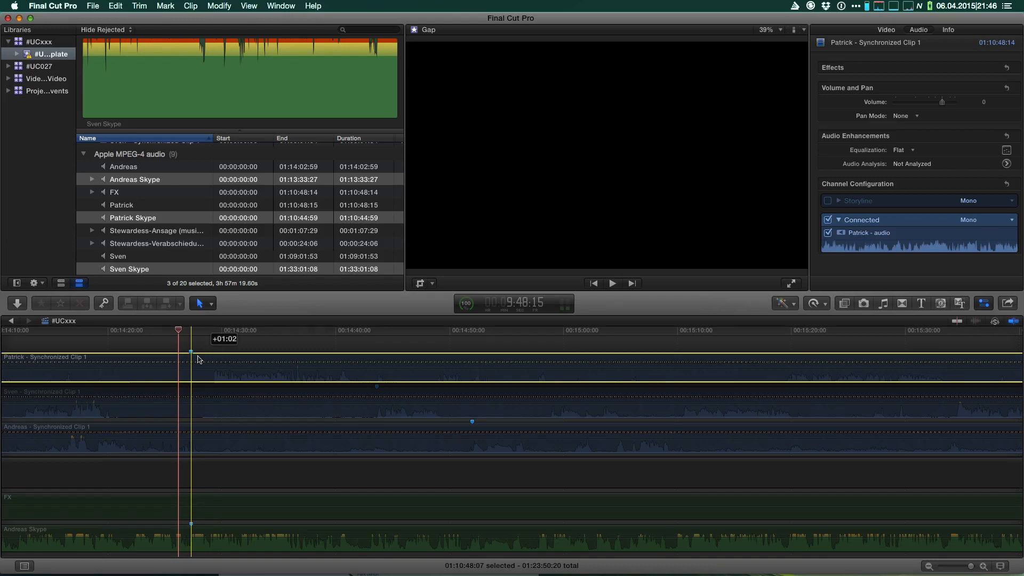
drag(198, 359, 198, 363)
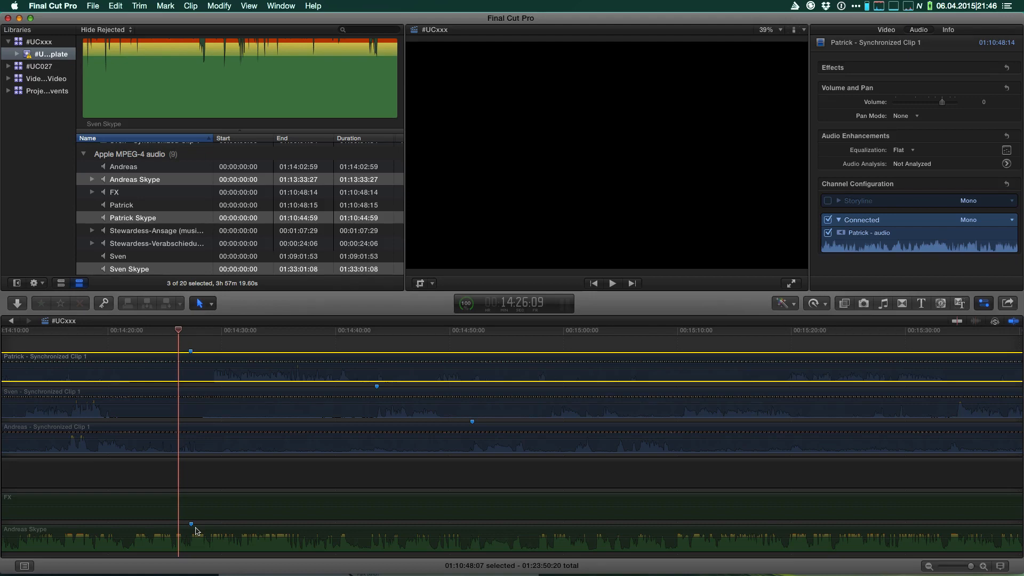
- Toggle snapping off and on again while trying to nudge the topmost synchronized clip around the Skype clip's marker
drag(203, 361, 204, 363)
key(n)
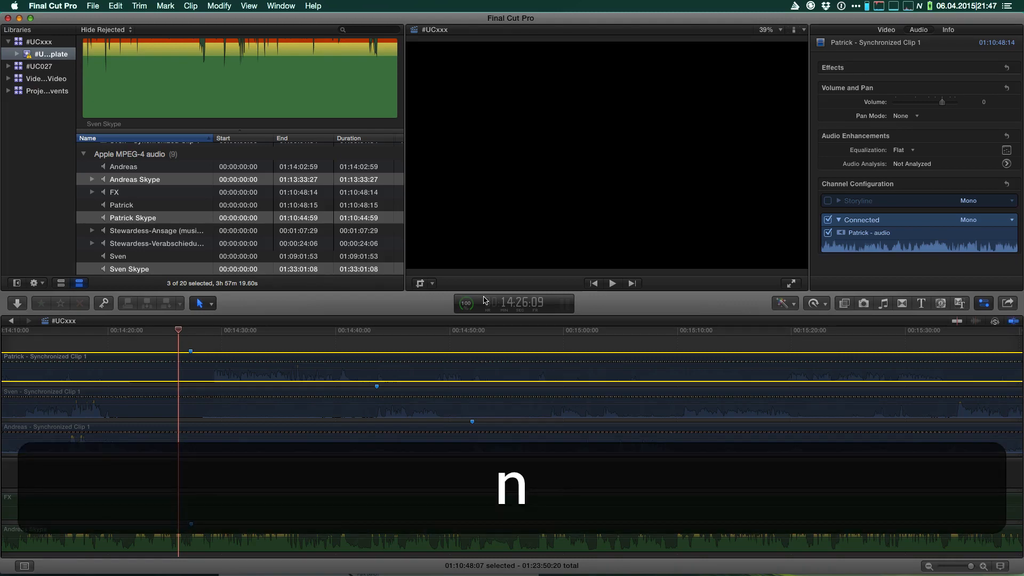
drag(199, 357, 224, 363)
key(n)
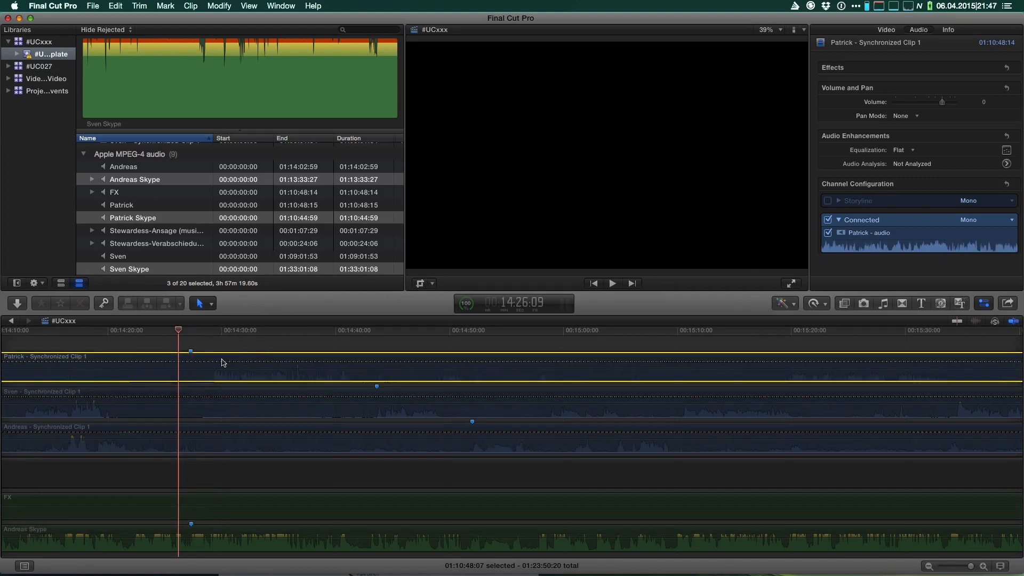
- Enable the topmost synchronized clip and the Skype audio clip together
key(super+equal)
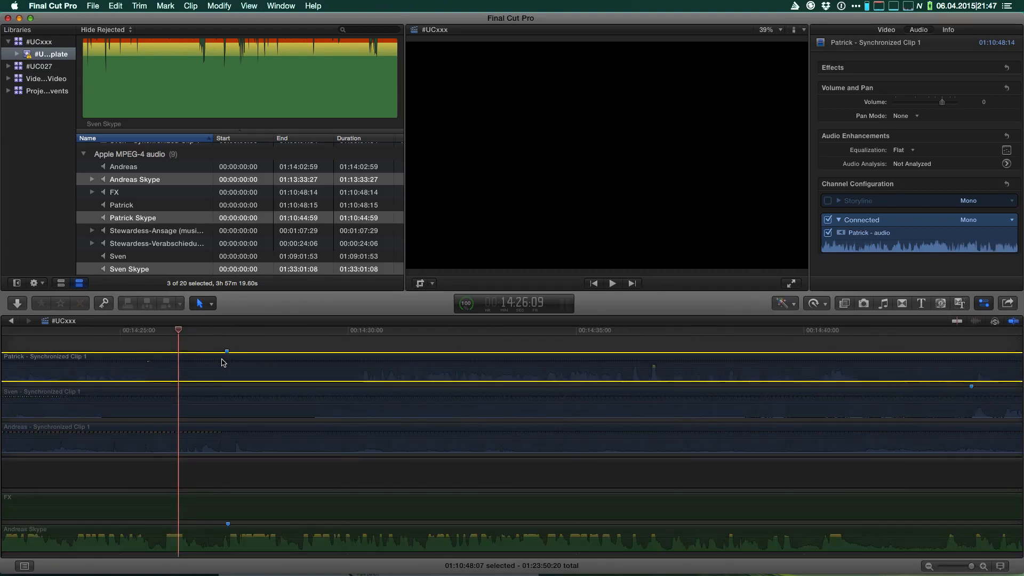
key(v)
click(239, 530)
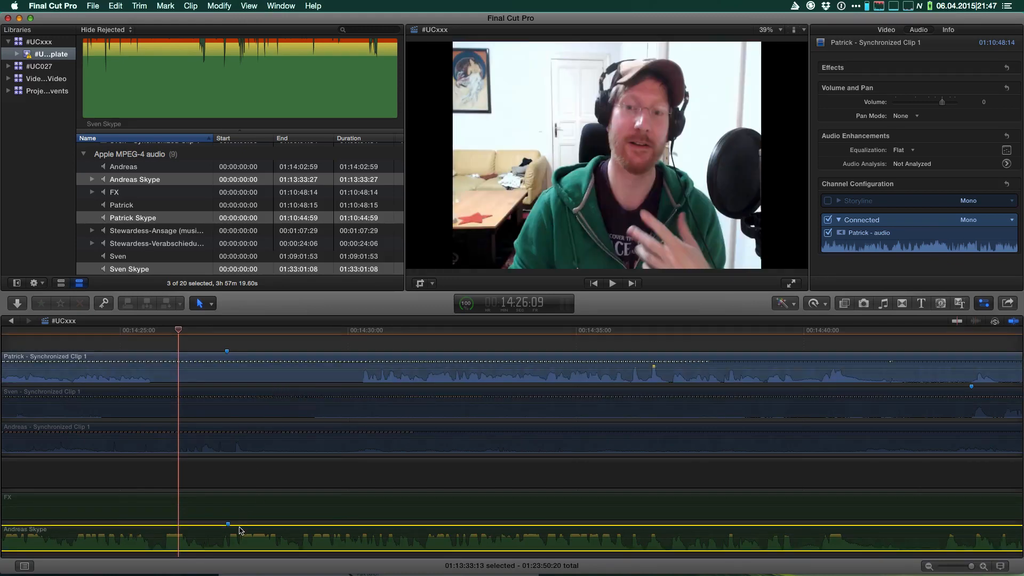
key(v)
- Play both active clips from the marker at 14:27:11 for about two seconds to check their alignment
drag(207, 332, 224, 334)
key(super+equal)
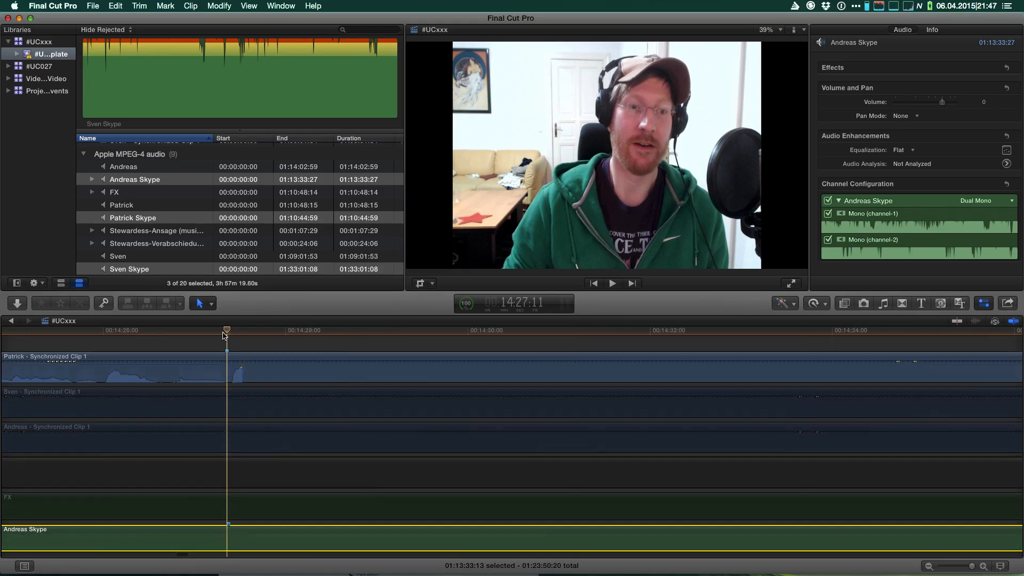
key(space)
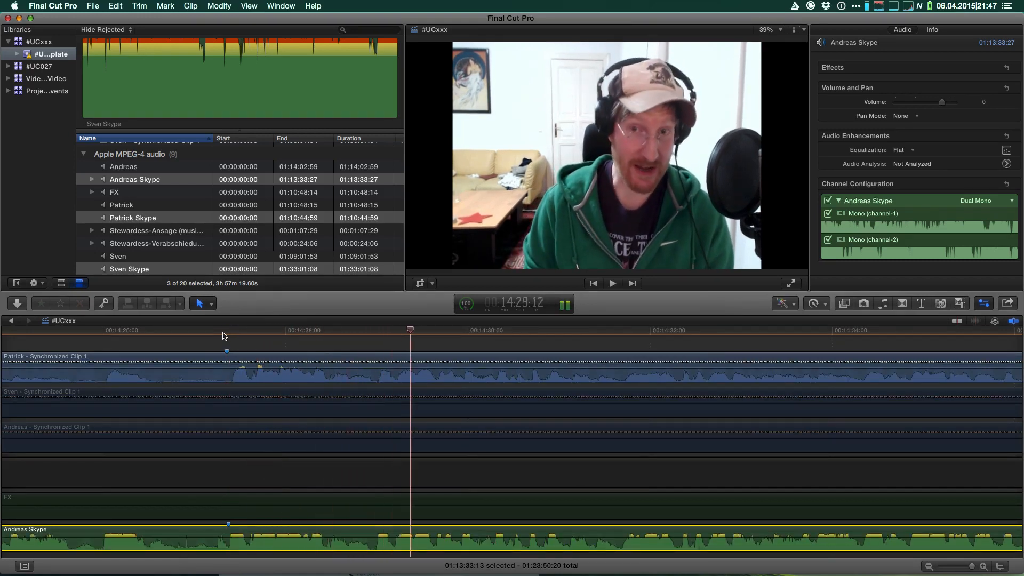
key(space)
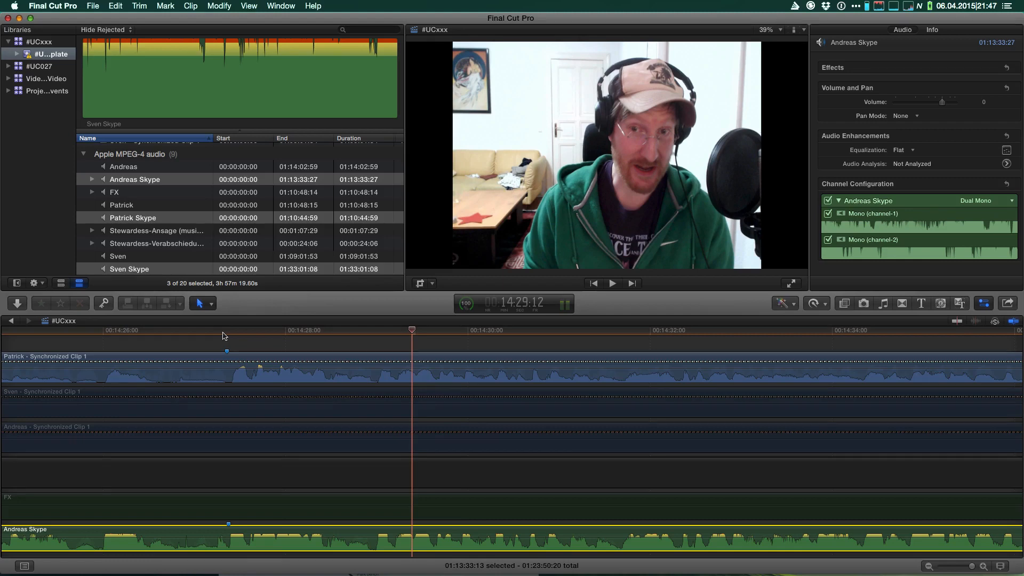
- Shift the FX clip slightly later so that its start lines up with the start of the topmost synchronized clip
key(super+minus)
key(super+minus)
key(super+minus)
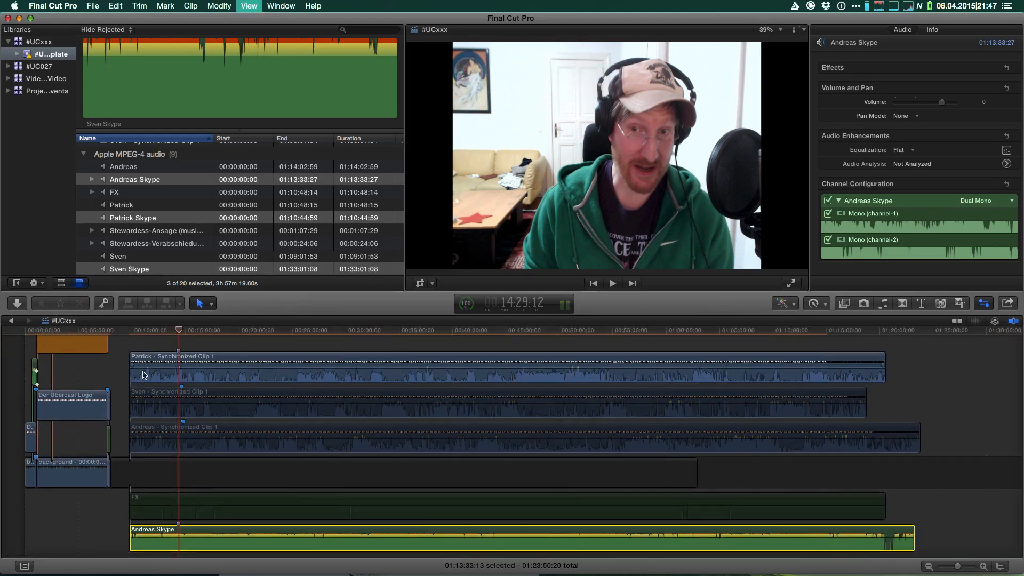
key(super+equal)
key(super+equal)
key(super+equal)
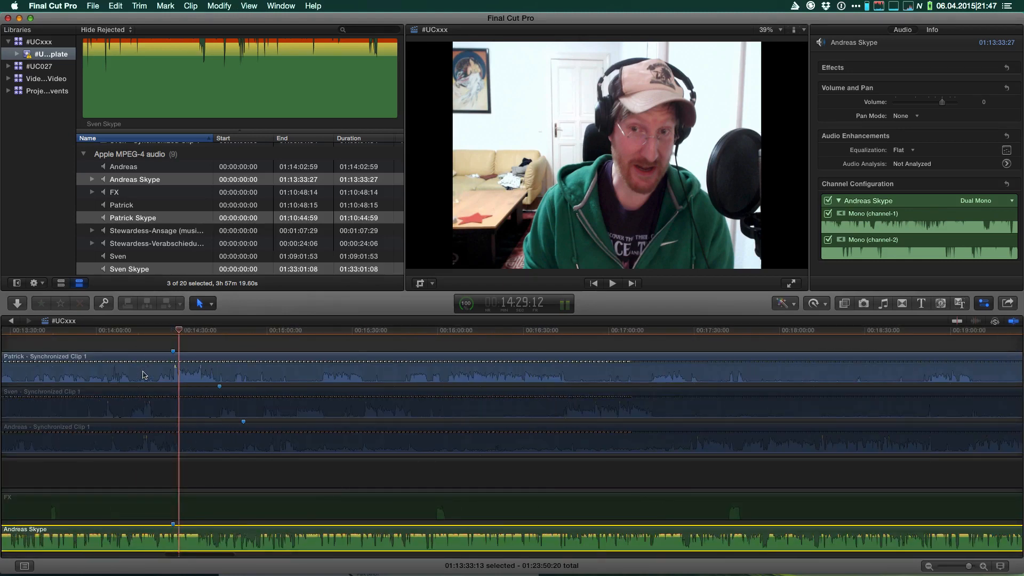
scroll(143, 375, left, 10)
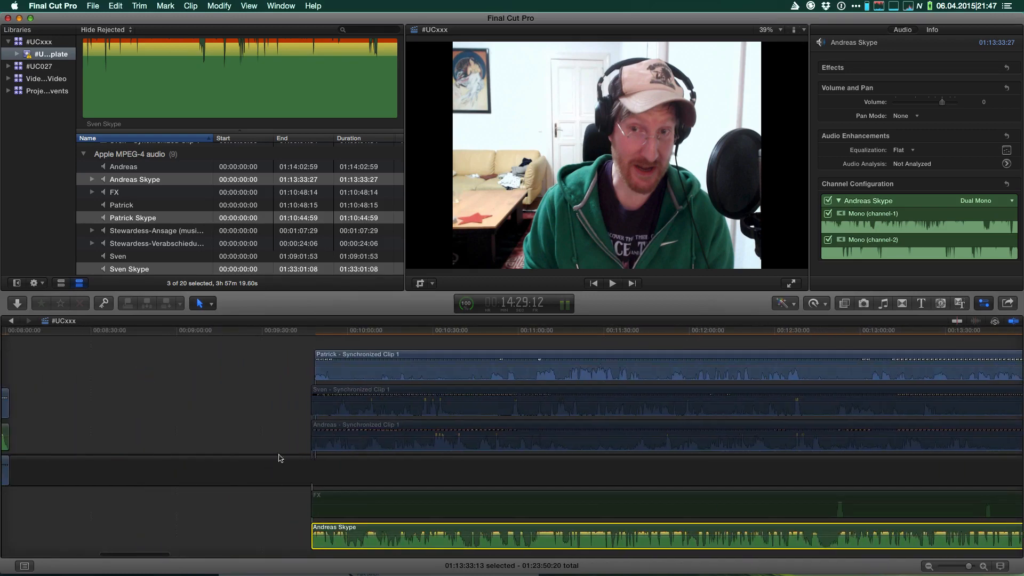
drag(327, 503, 326, 501)
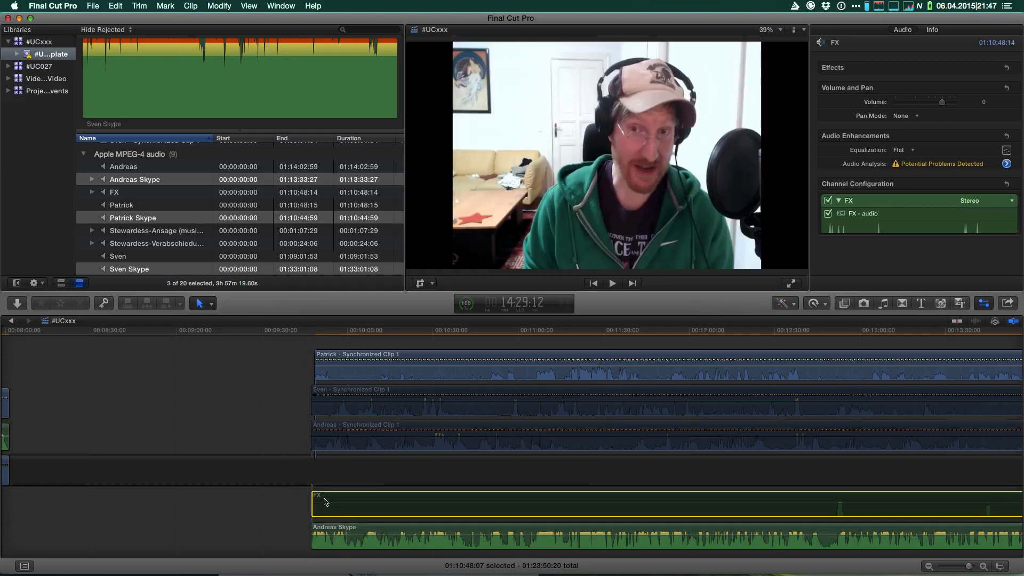
click(311, 330)
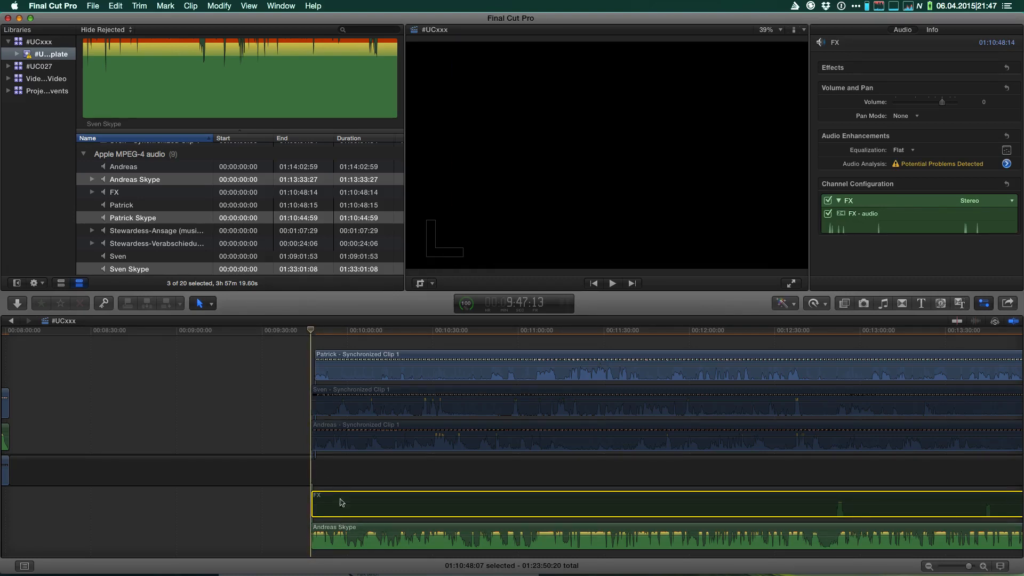
drag(331, 499, 336, 498)
- Disable the topmost synchronized clip and enable the middle one alongside the Skype audio clip
super+click(338, 365)
super+click(336, 437)
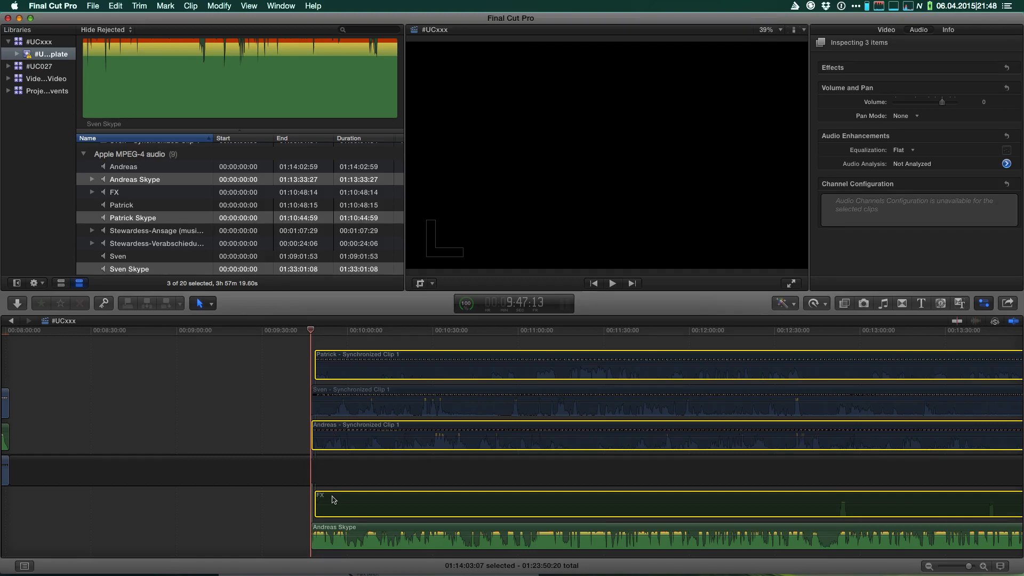
key(shift+z)
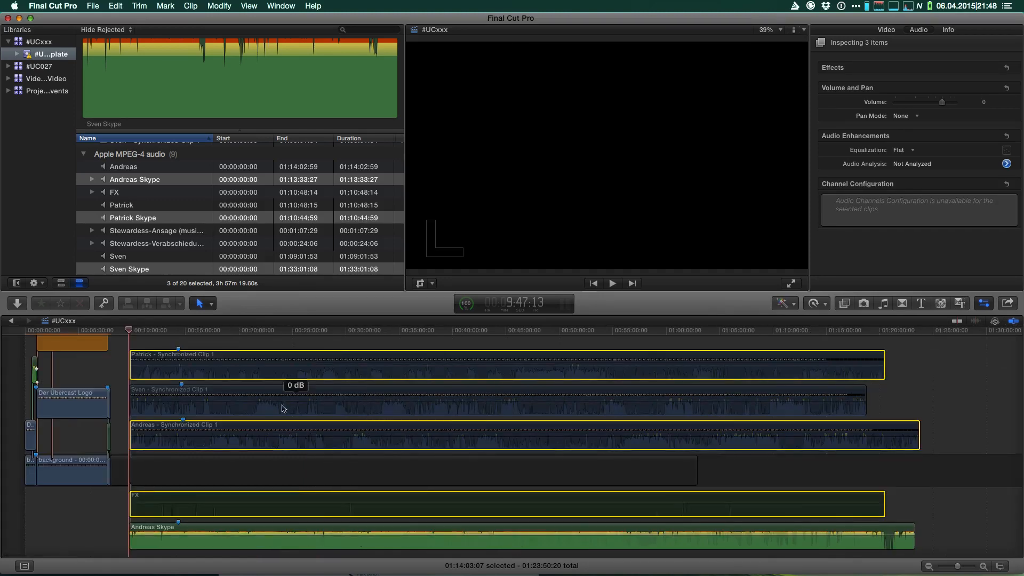
click(179, 394)
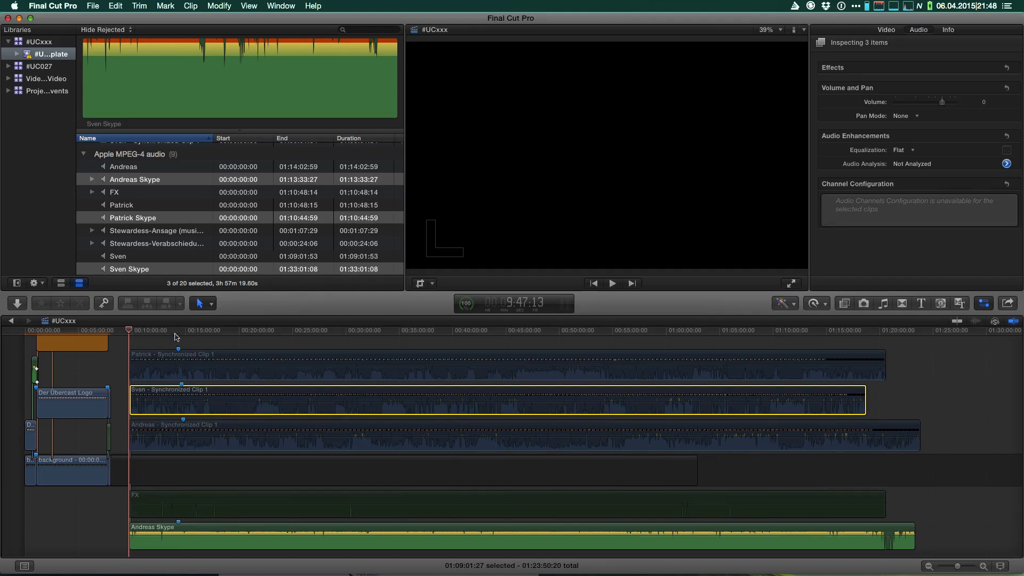
- Shift the middle synchronized clip slightly later so that its marker sits just after 14:44:00
click(183, 334)
key(super+equal)
key(super+equal)
key(super+equal)
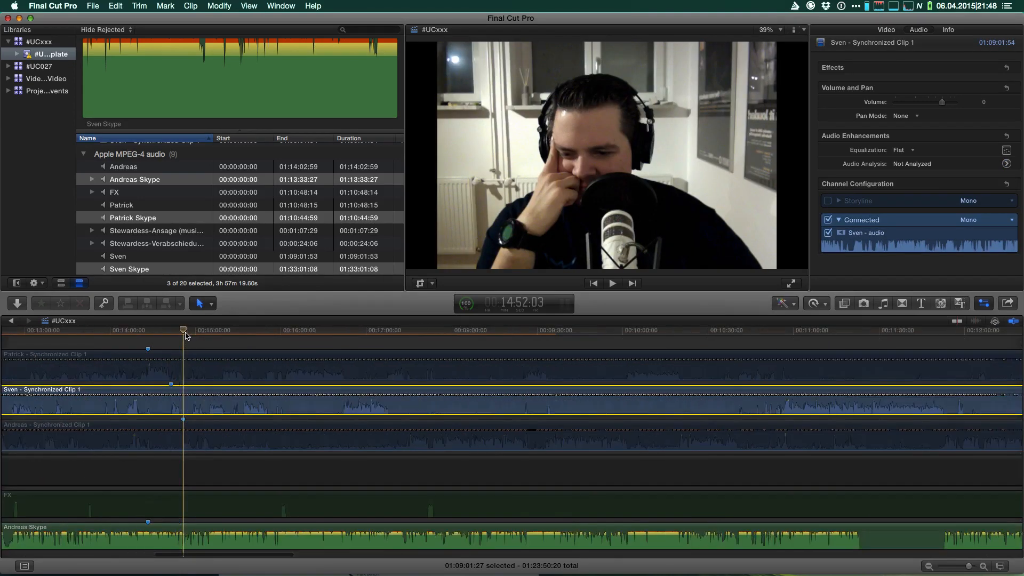
click(73, 331)
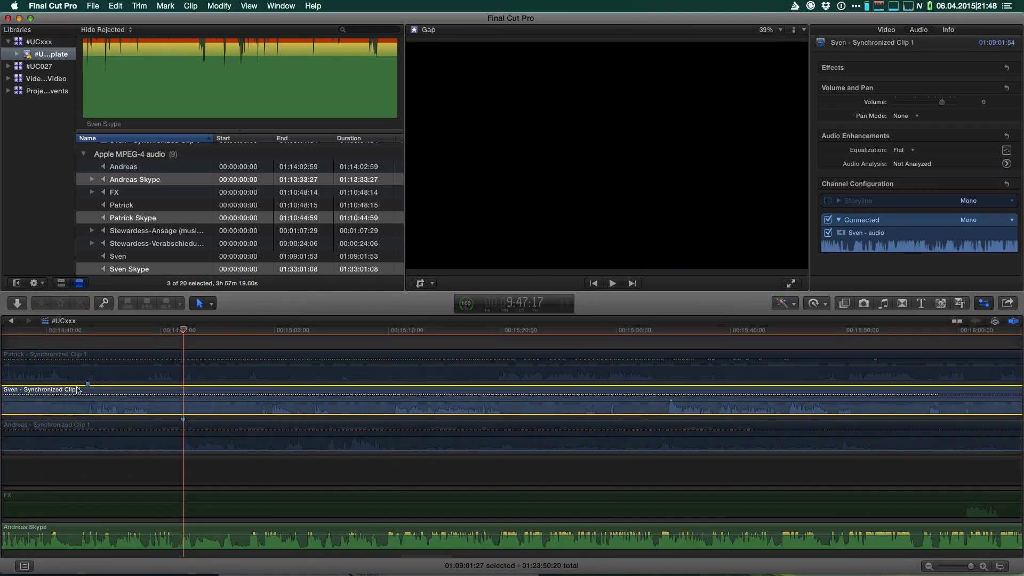
- Play the middle synchronized clip together with the Skype audio clip around its marker to check their alignment
key(space)
key(super+equal)
key(super+equal)
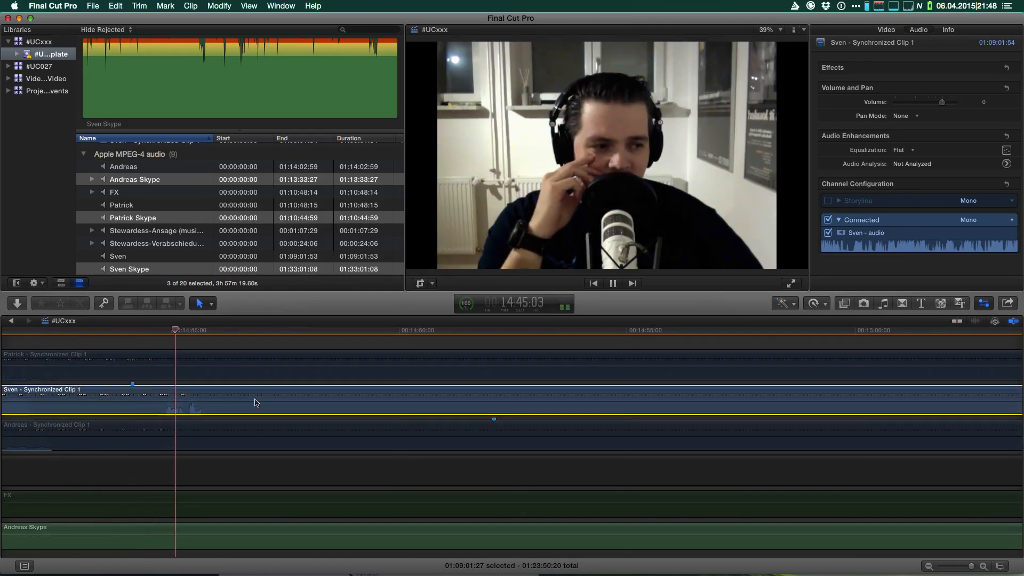
key(space)
scroll(296, 385, left, 5)
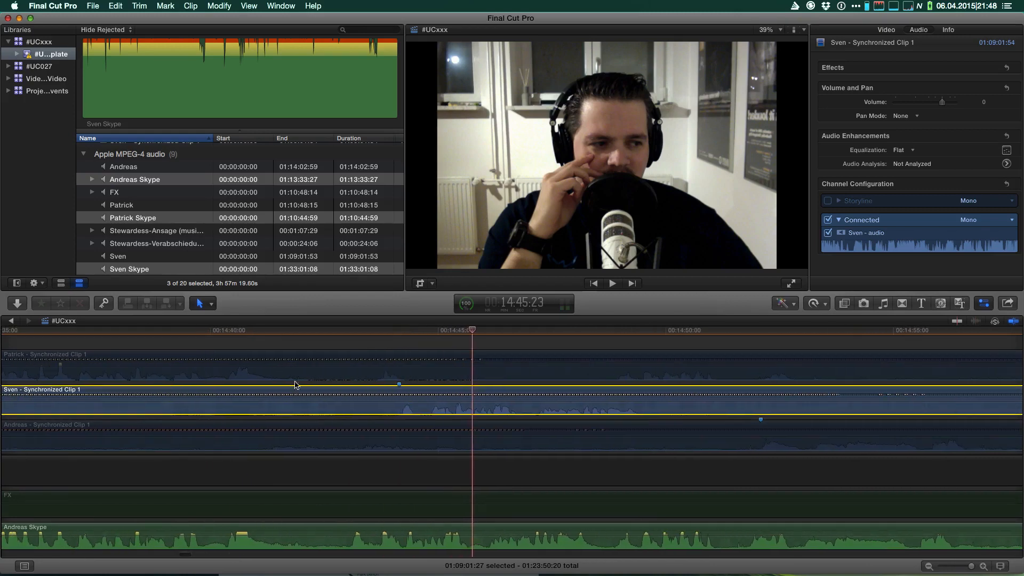
key(super+equal)
key(super+equal)
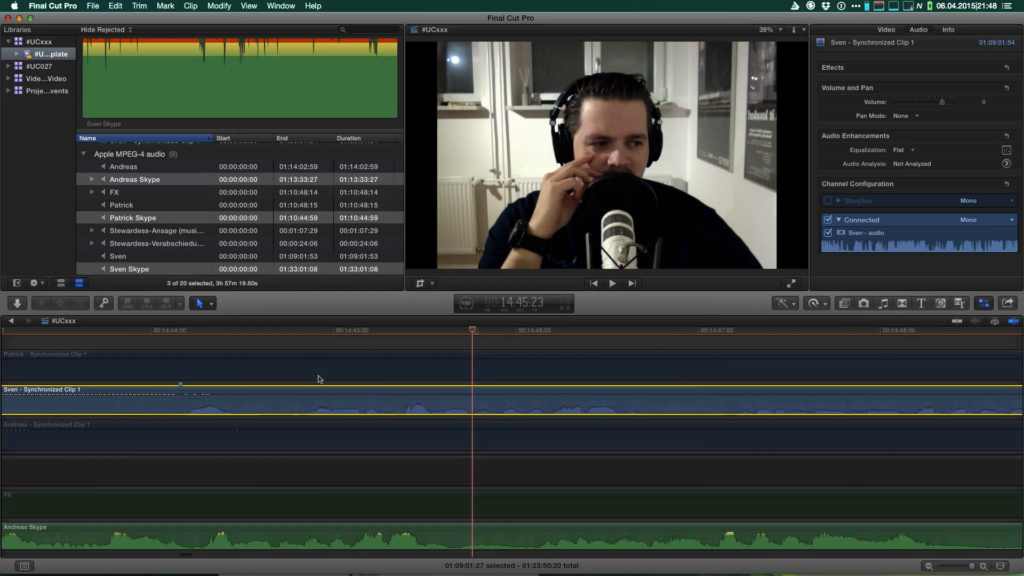
scroll(374, 362, left, 4)
drag(314, 334, 256, 338)
key(space)
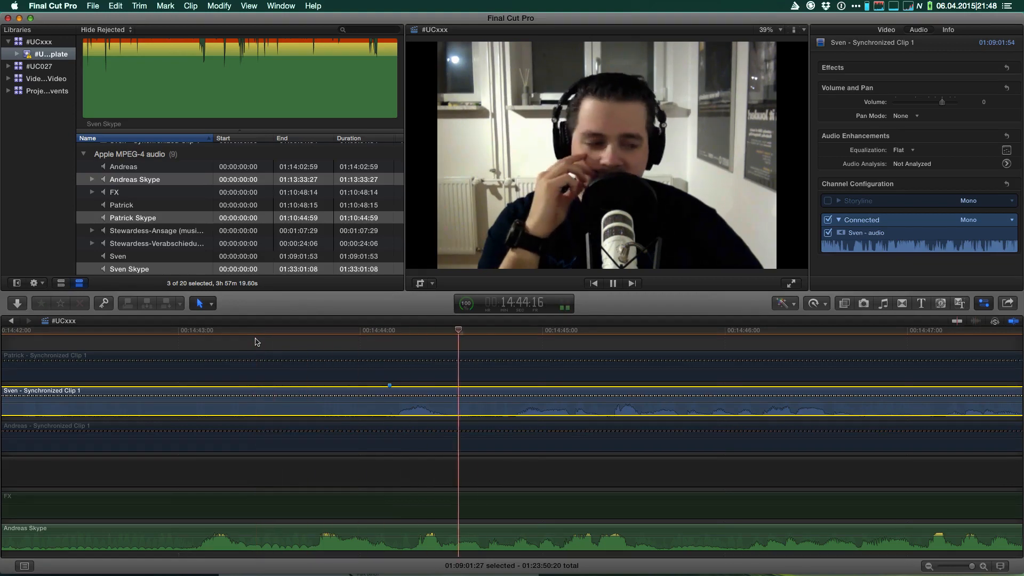
key(space)
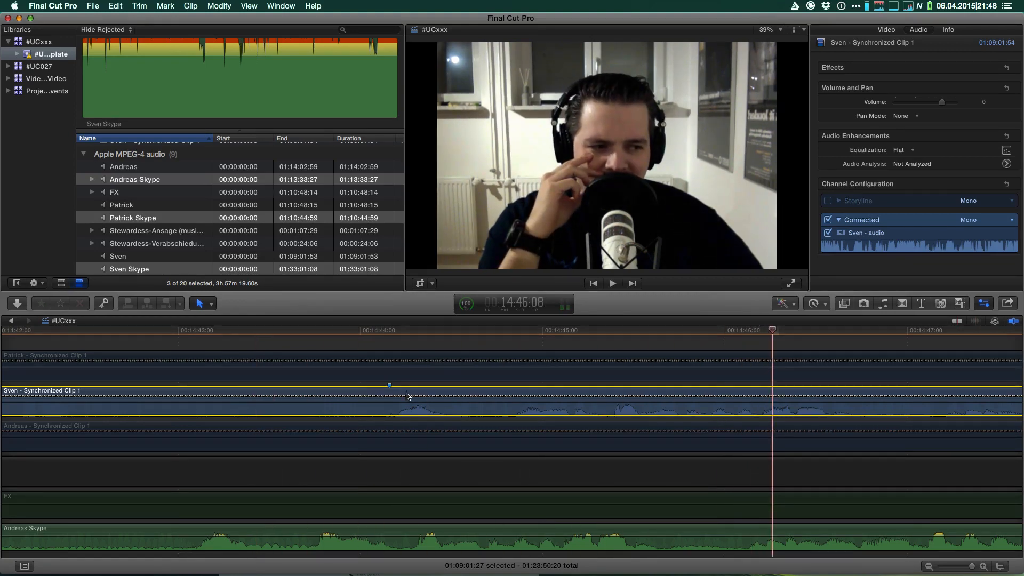
scroll(407, 396, right, 2)
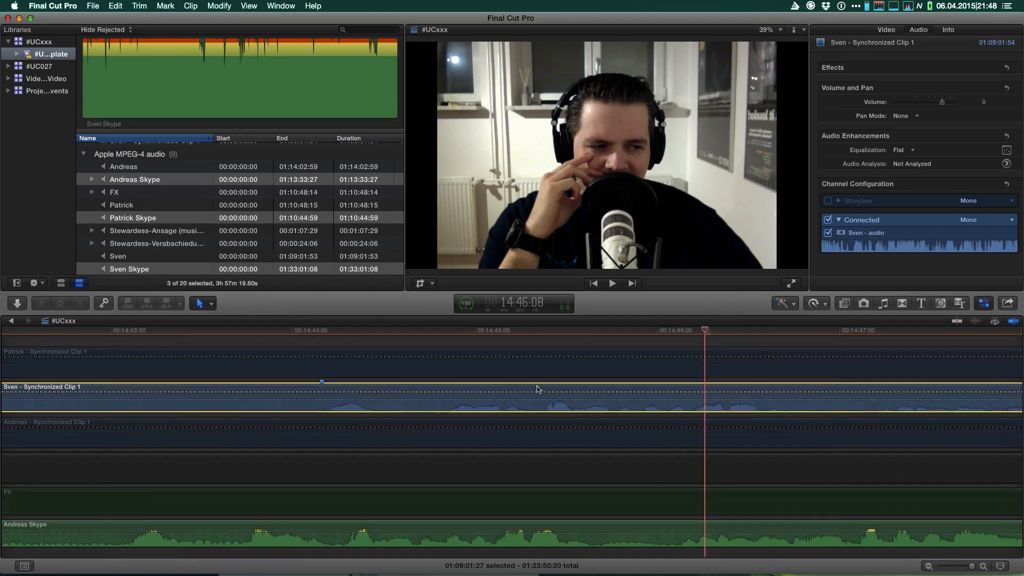
- Try shifting the middle synchronized clip about half a second later and play it against the Skype audio from 14:44:01
drag(537, 388, 617, 389)
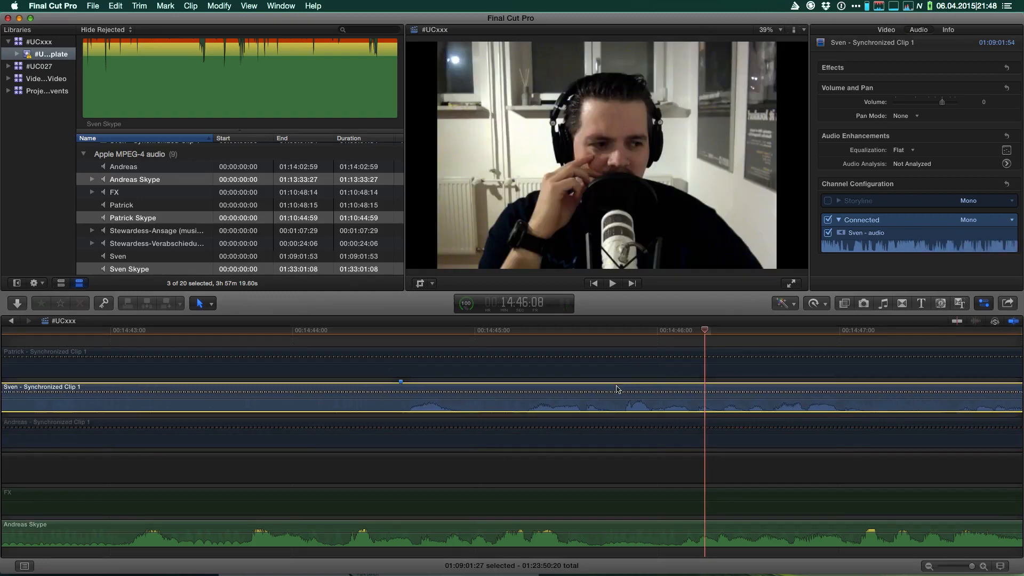
drag(316, 331, 301, 332)
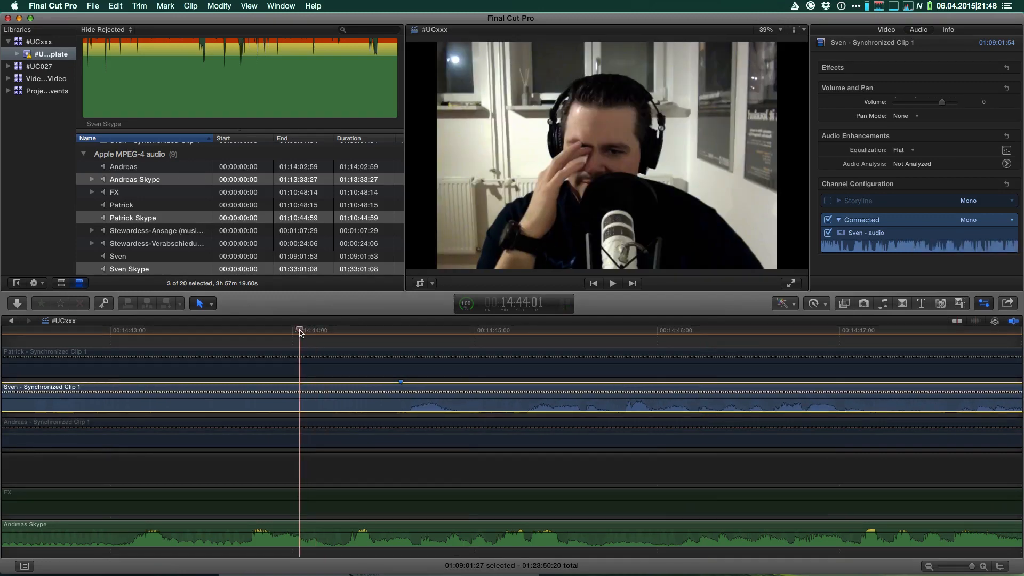
key(space)
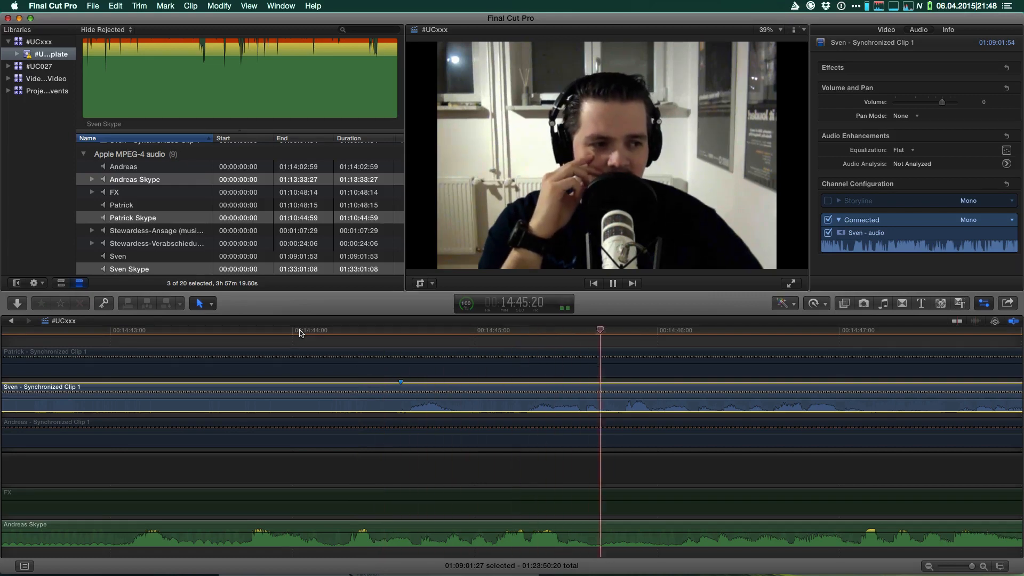
key(space)
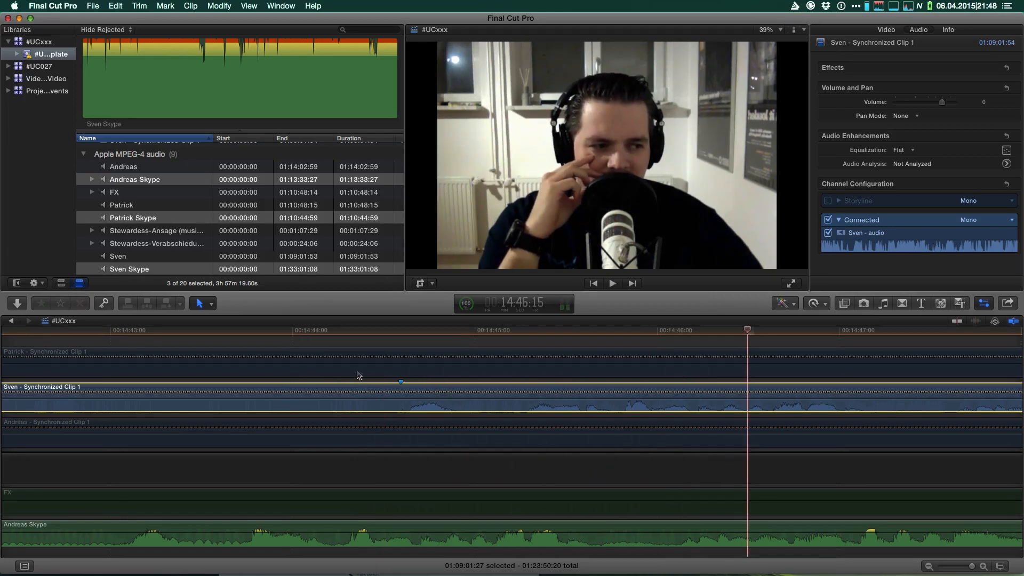
- Shift the middle synchronized clip earlier to match its waveform to the Skype audio, and place the playhead at 14:44:08
drag(424, 394, 144, 382)
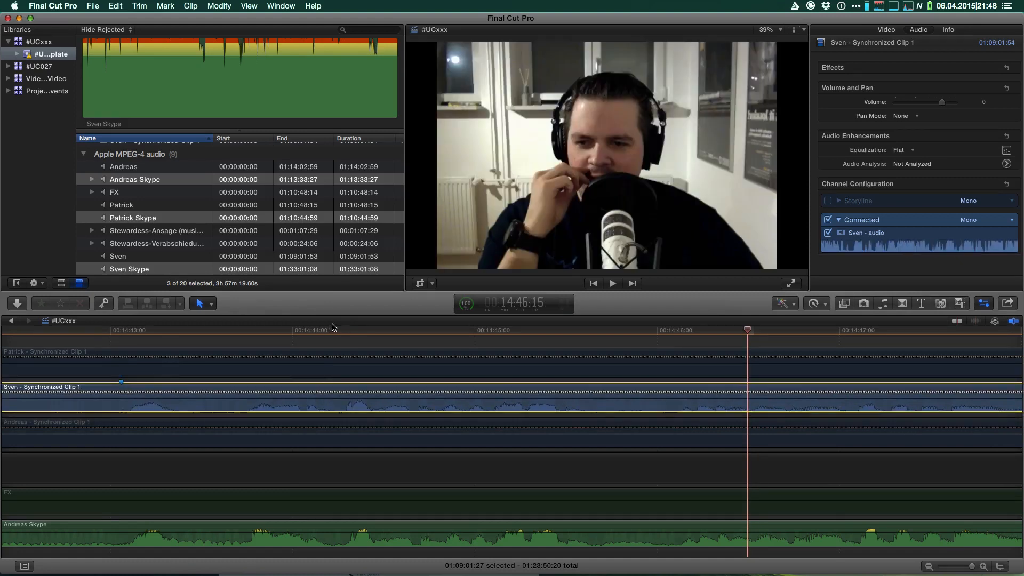
drag(331, 330, 346, 332)
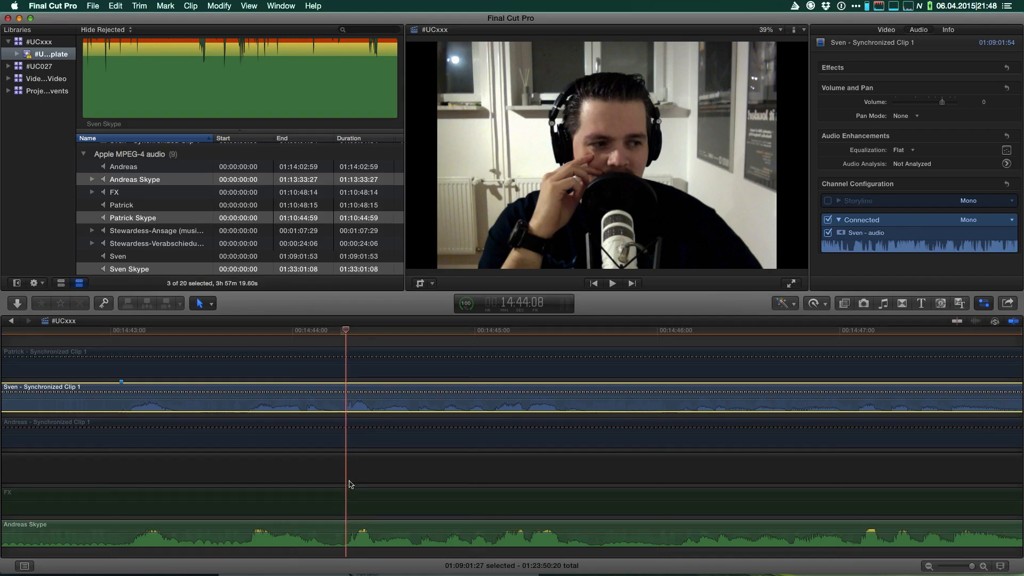
- Test nudging the middle synchronized clip later and earlier, by single frames and in larger increments
key(period)
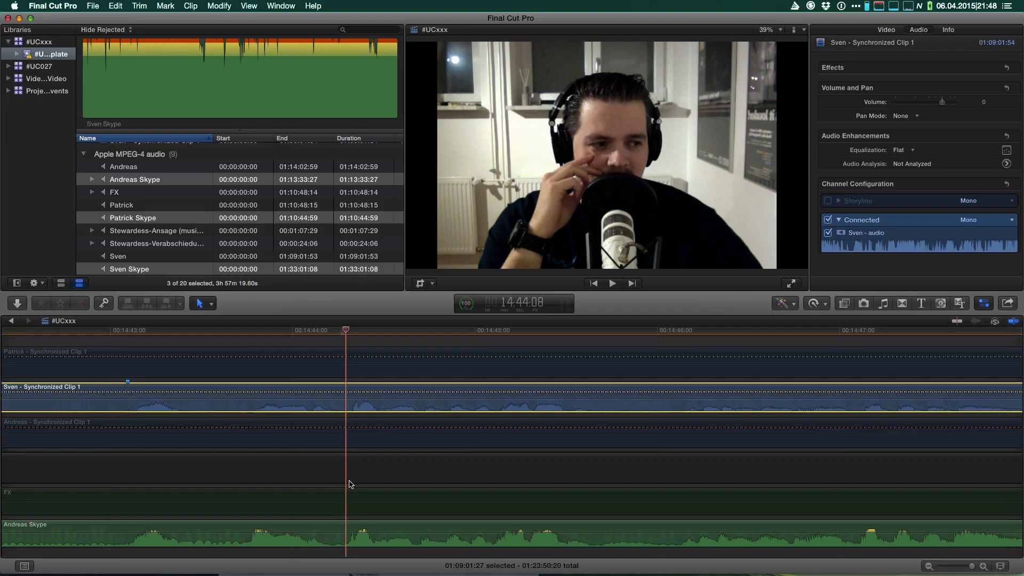
key(comma)
key(period)
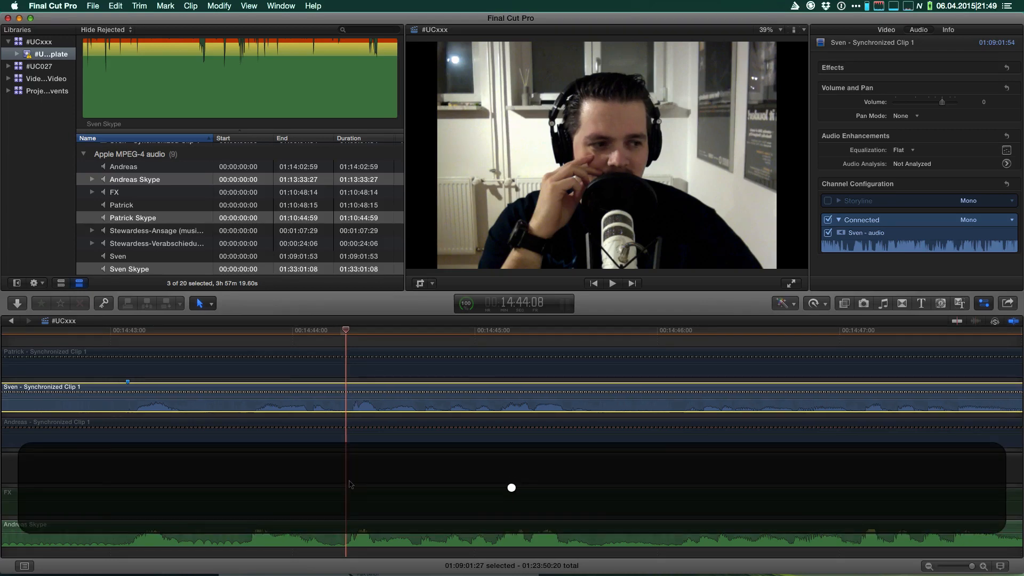
key(comma)
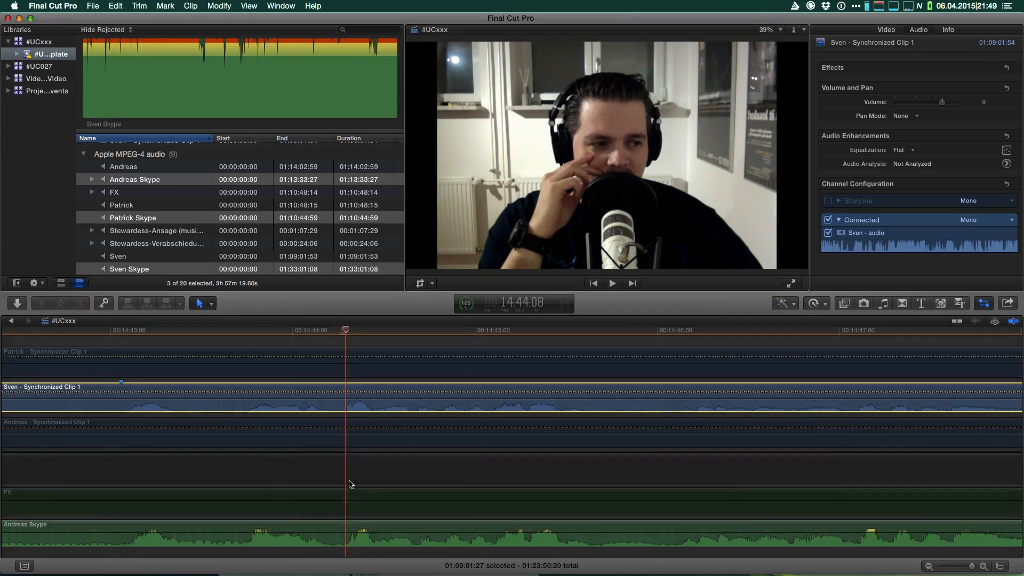
key(shift)
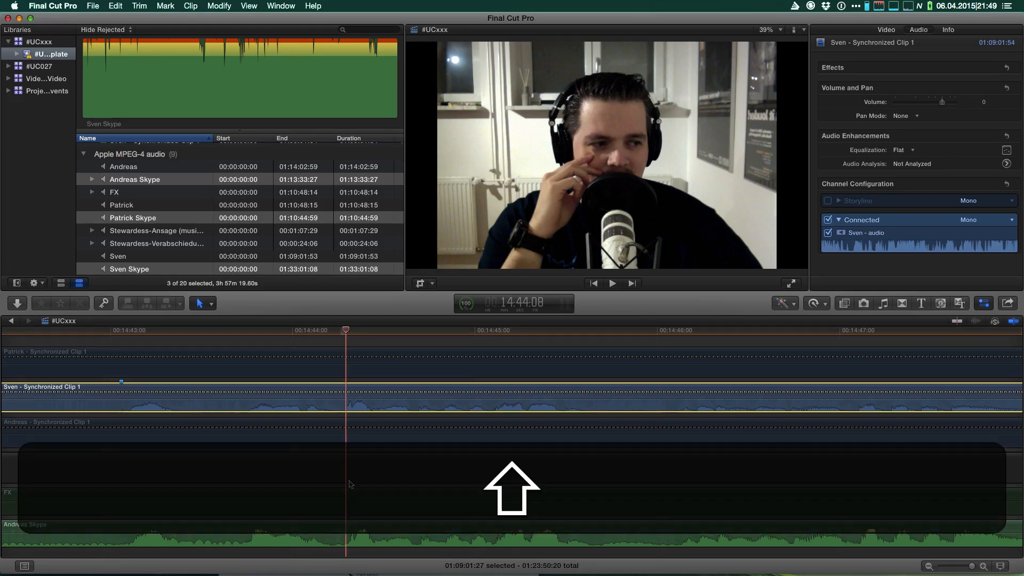
key(shift+comma)
key(shift+period)
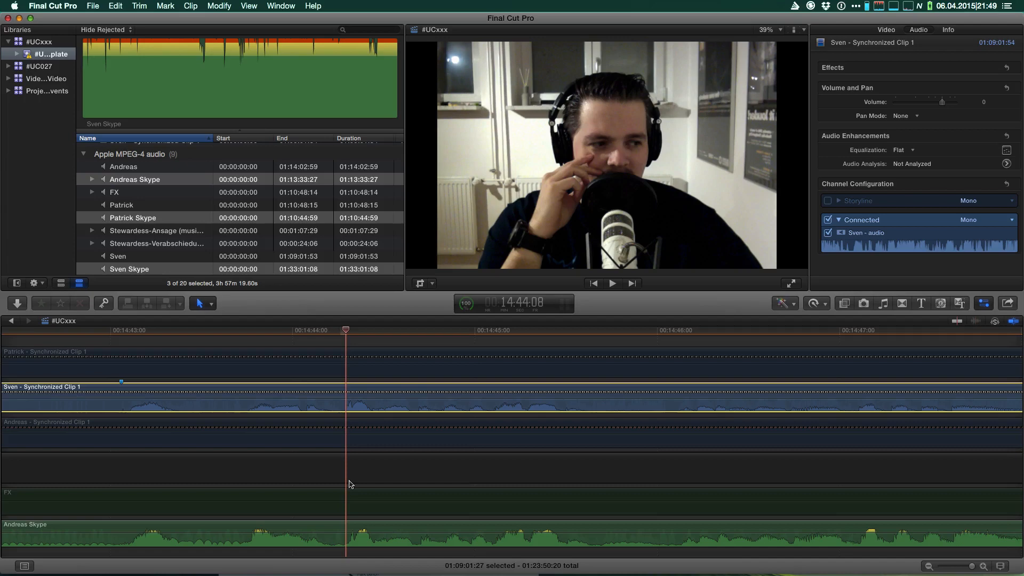
- Play the aligned section from 14:44:08, and disable the middle synchronized clip and the Skype audio clip
key(space)
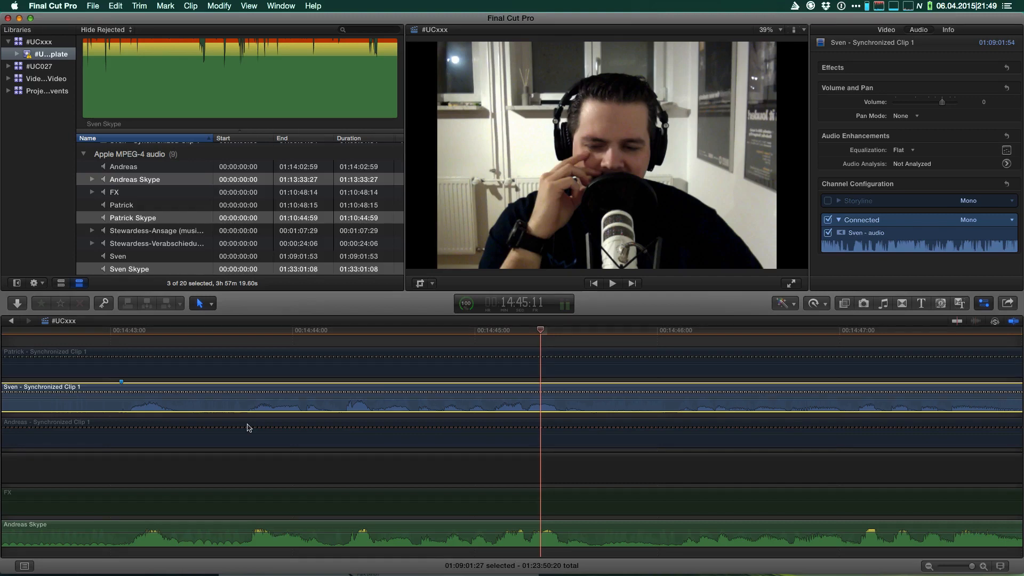
key(v)
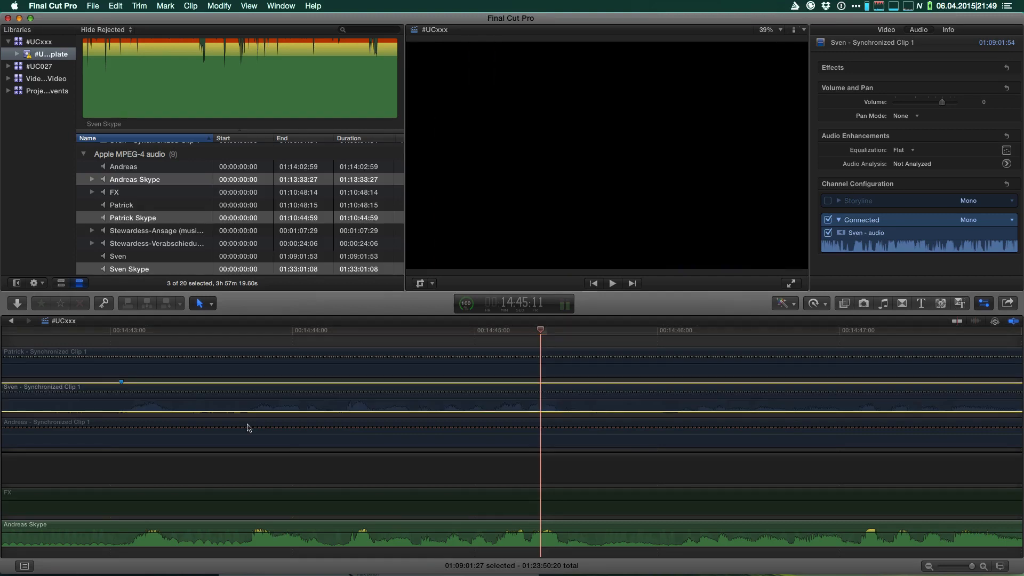
key(shift+z)
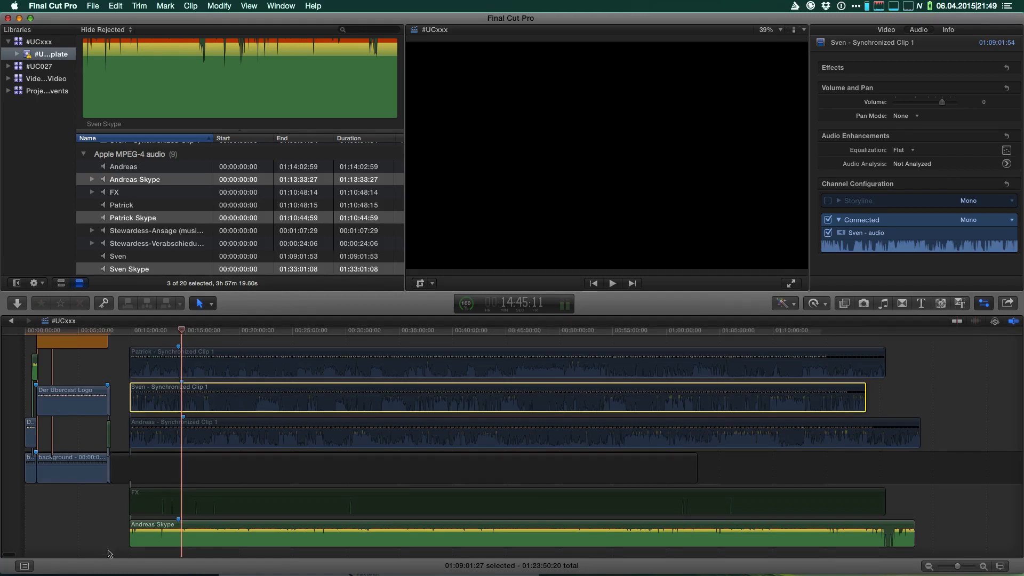
click(135, 535)
key(v)
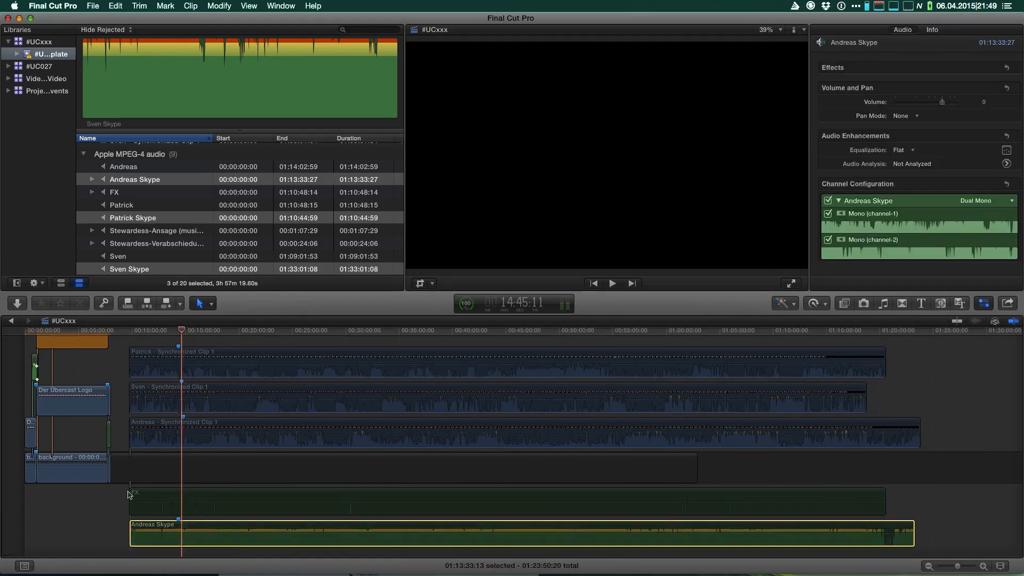
- Split the stacked clips at 14:27:11 and enable the sections of the three synchronized clips after the cut
drag(160, 330, 154, 549)
key(super+b)
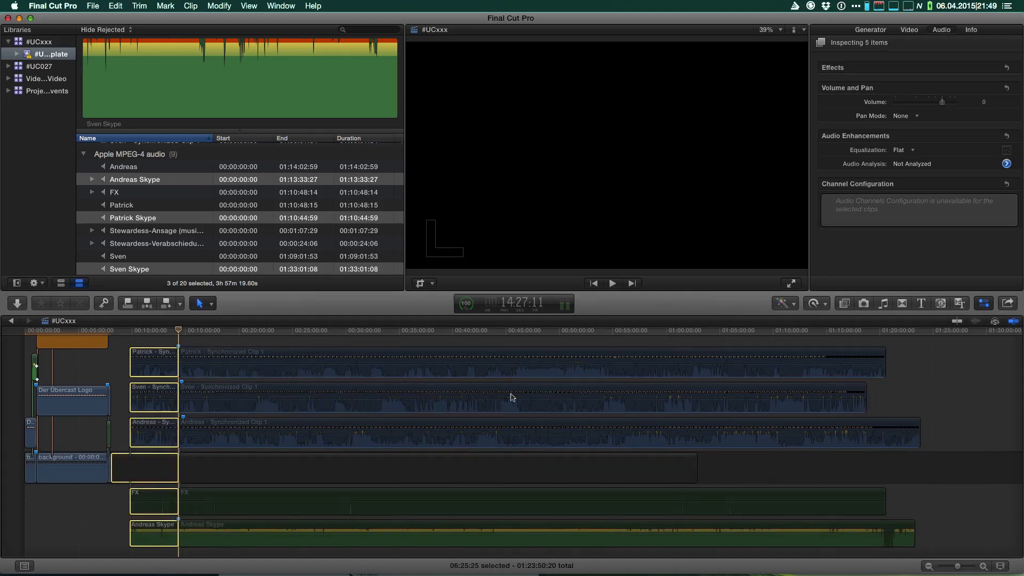
drag(943, 361, 781, 429)
key(v)
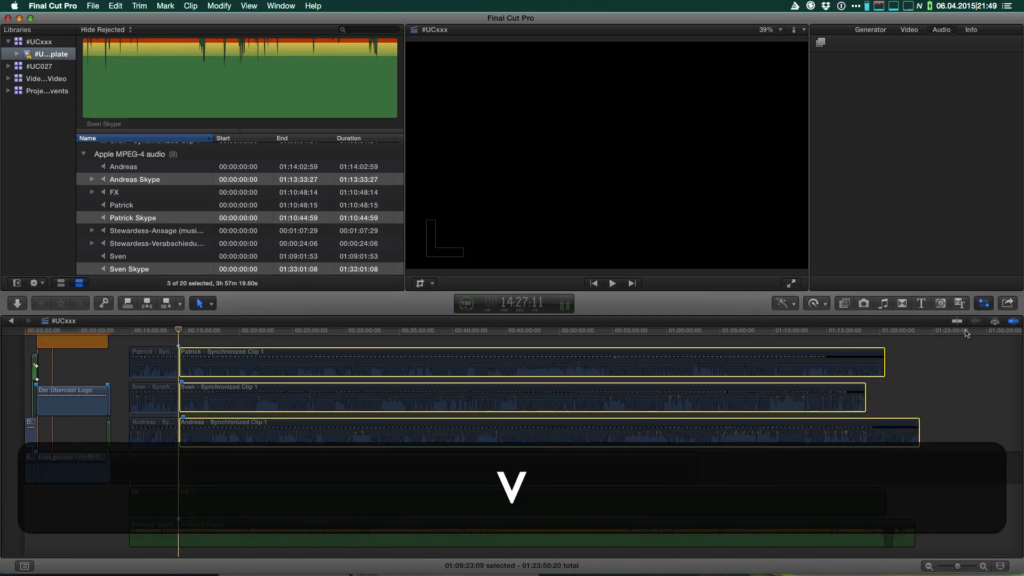
- Examine the waveforms near the ends of the three enabled synchronized clips, around 01:16:39, and check the clip appearance options
drag(803, 333, 845, 332)
key(super+equal)
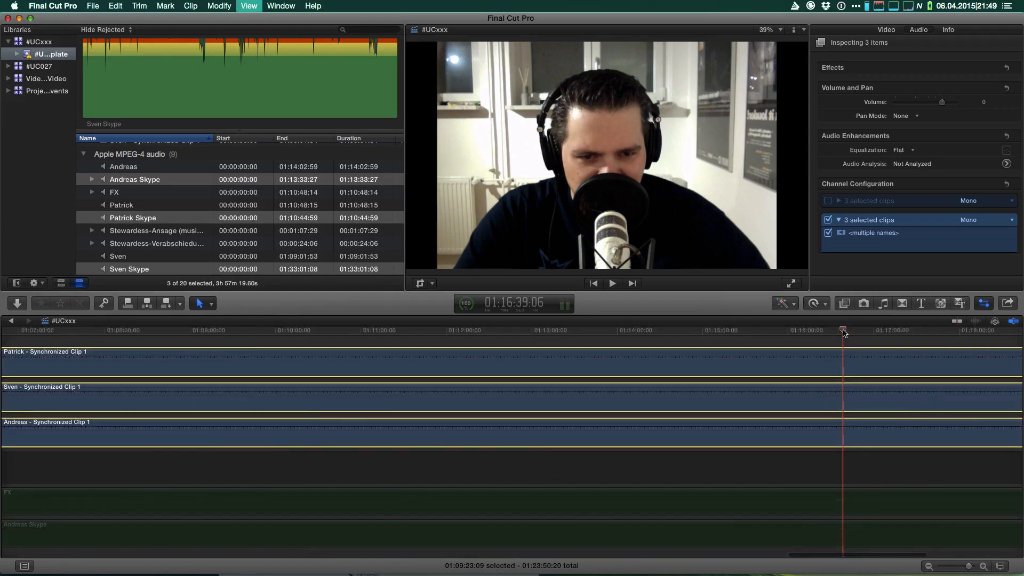
scroll(688, 409, right, 10)
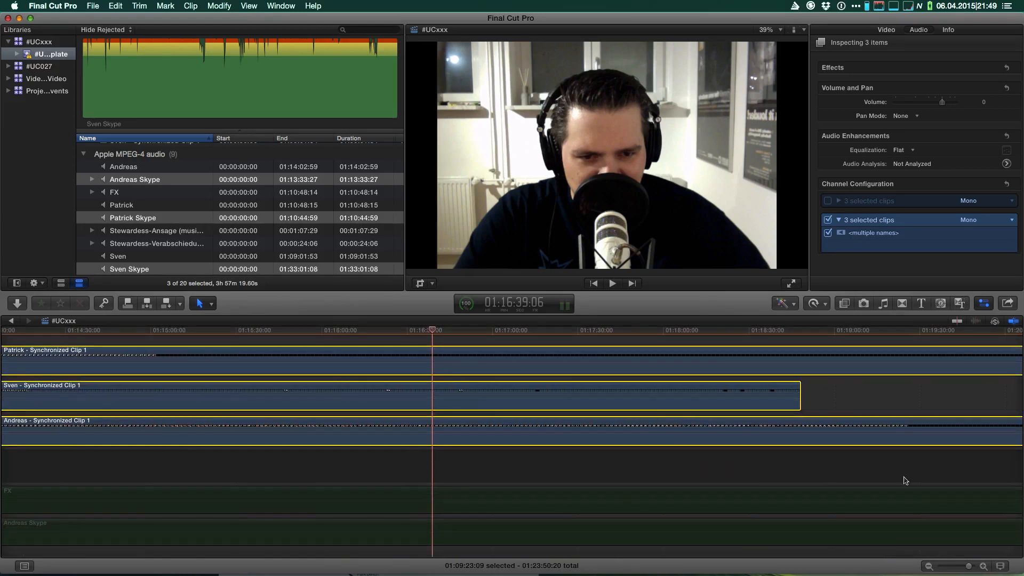
click(1000, 566)
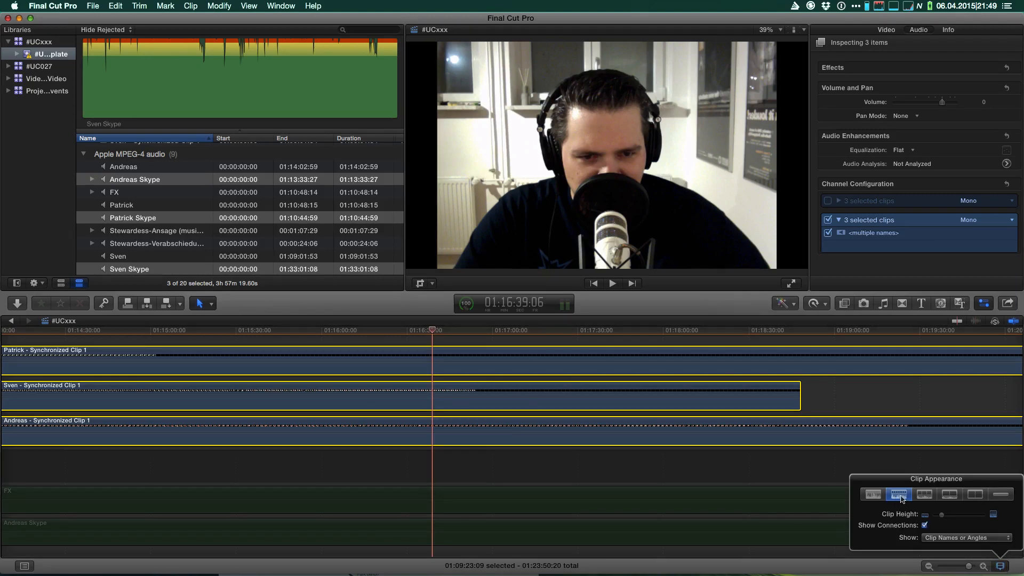
click(857, 396)
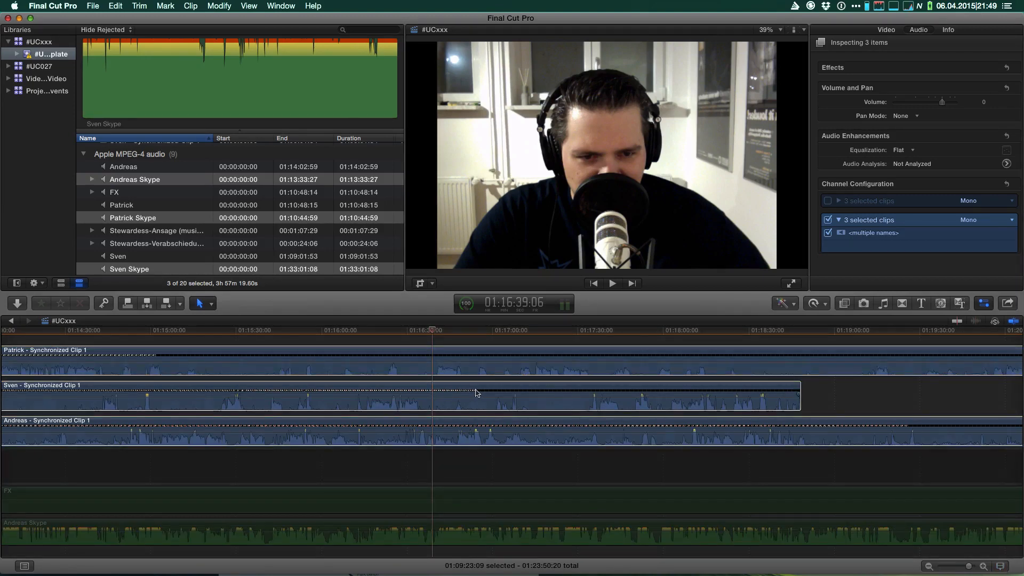
click(159, 362)
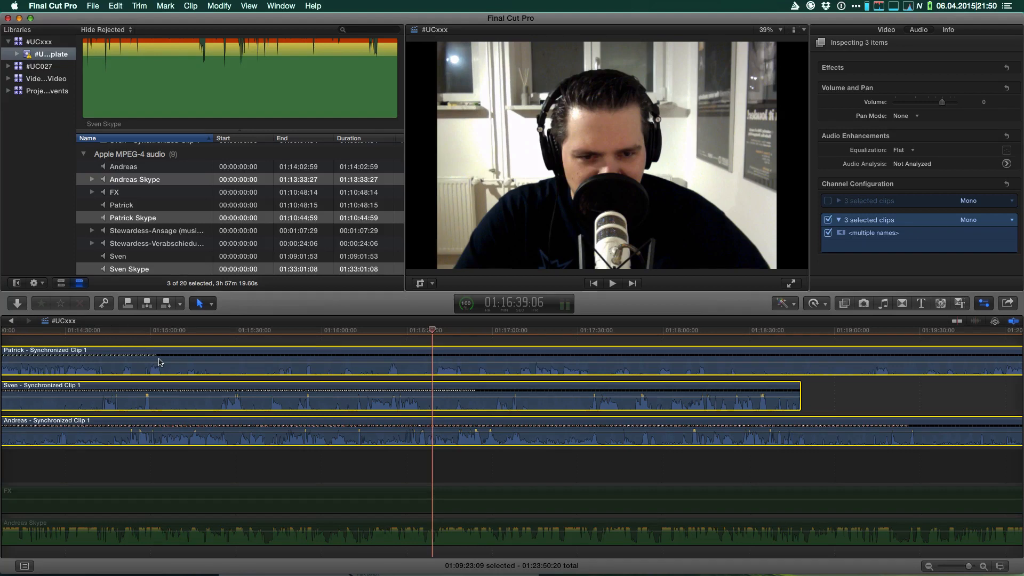
- Play the three synchronized clips together from 01:14:43:20 to check whether they stay in sync near the end
scroll(159, 362, left, 5)
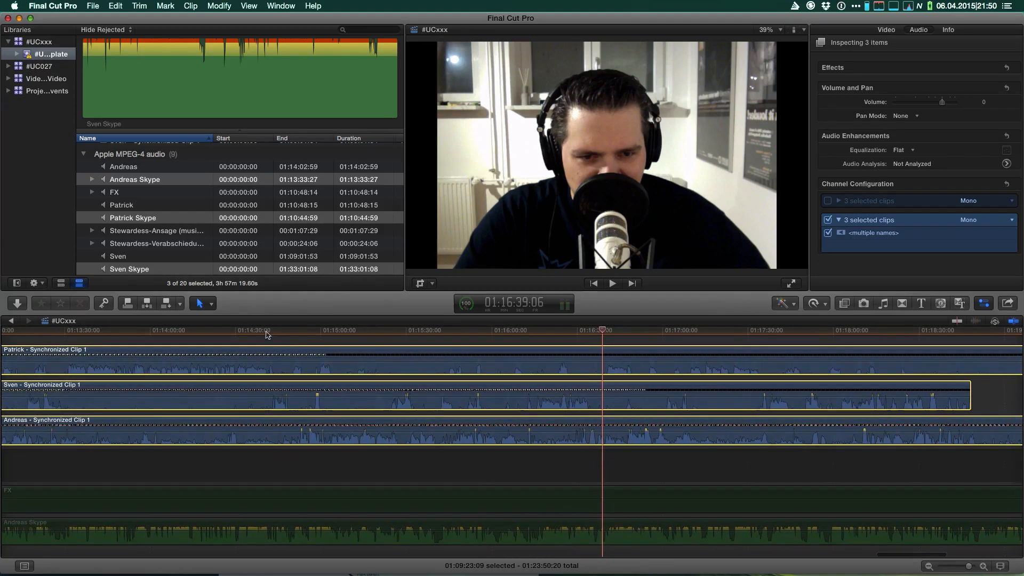
click(275, 331)
drag(276, 333, 275, 334)
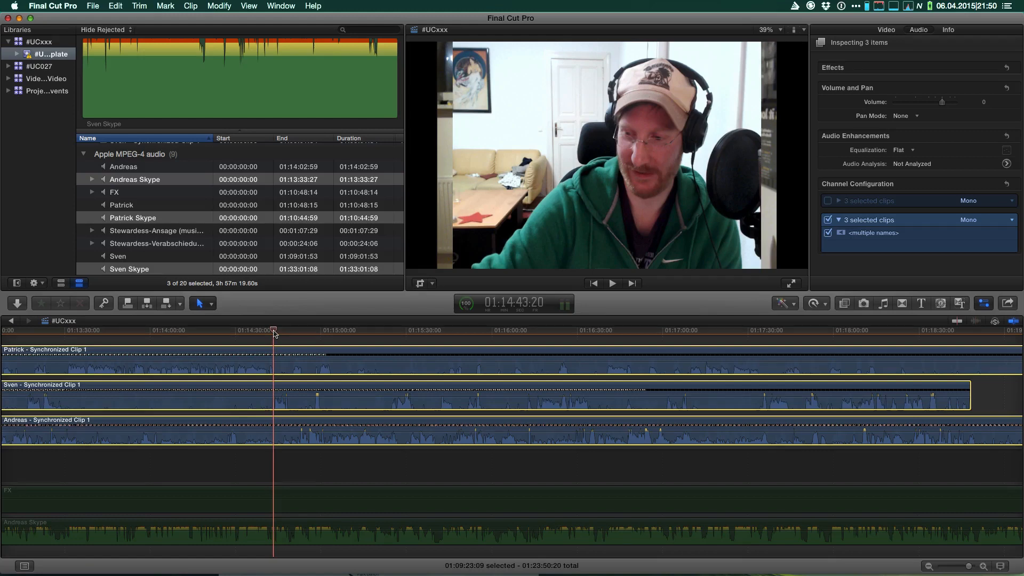
key(space)
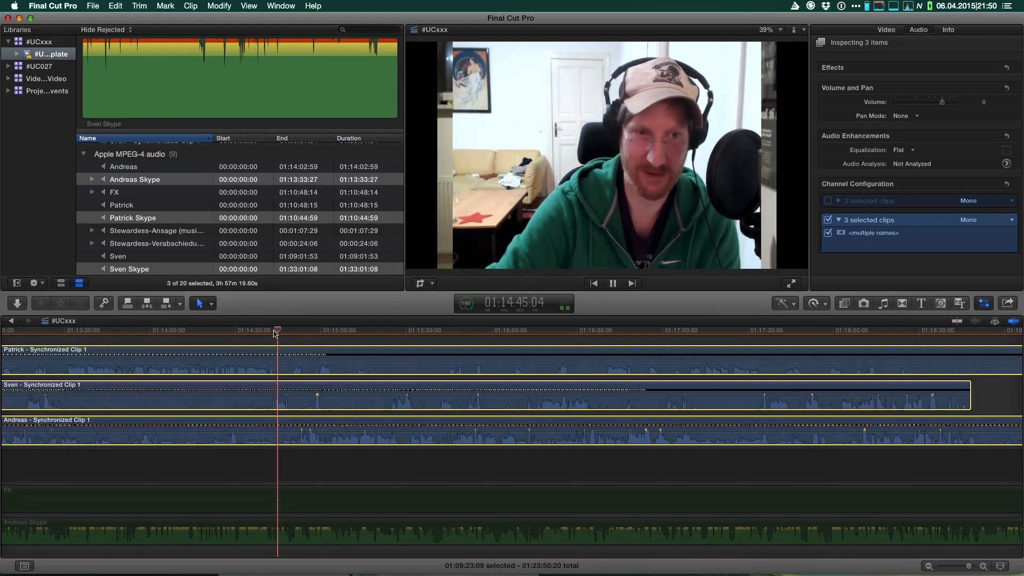
key(k)
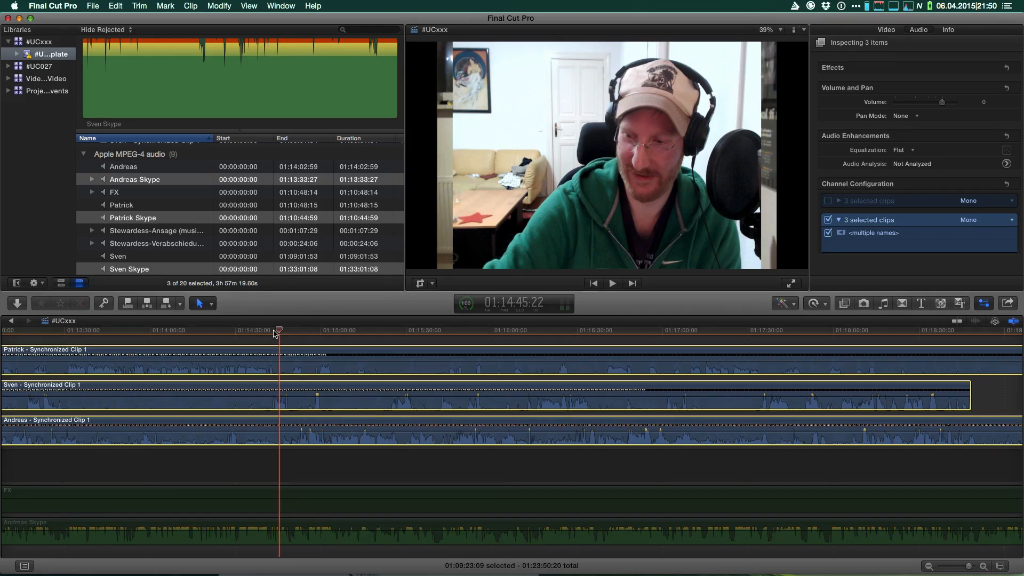
- Shuttle playback forward and backward around 01:14:45 to examine the synchronized clips' timing
key(k)
key(l)
key(k)
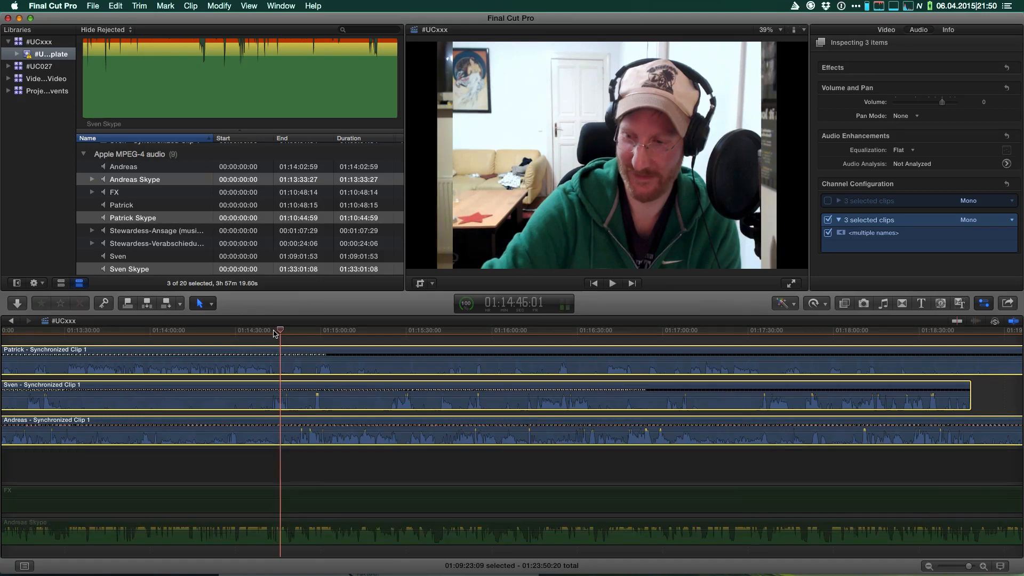
key(j)
key(k)
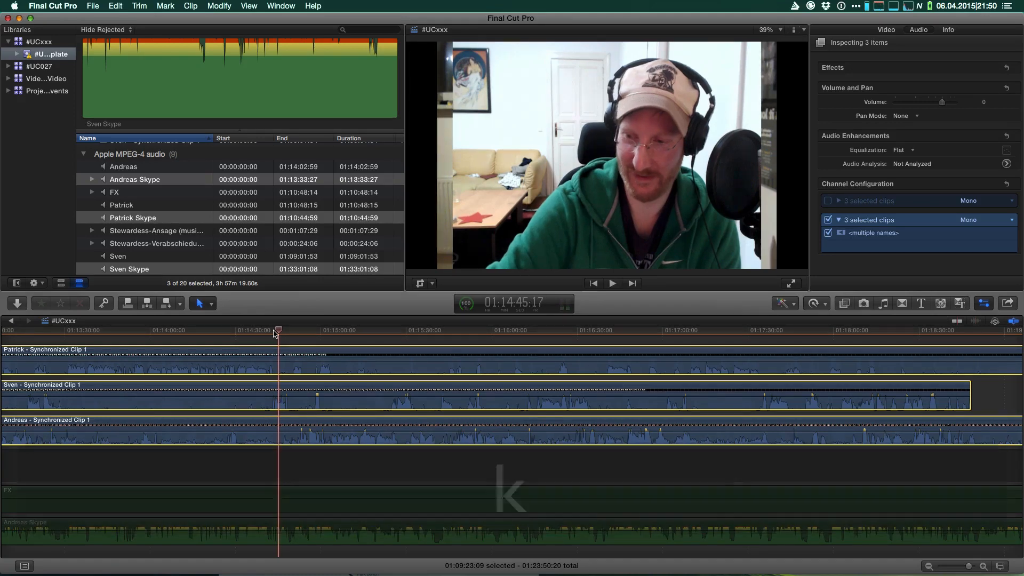
key(k)
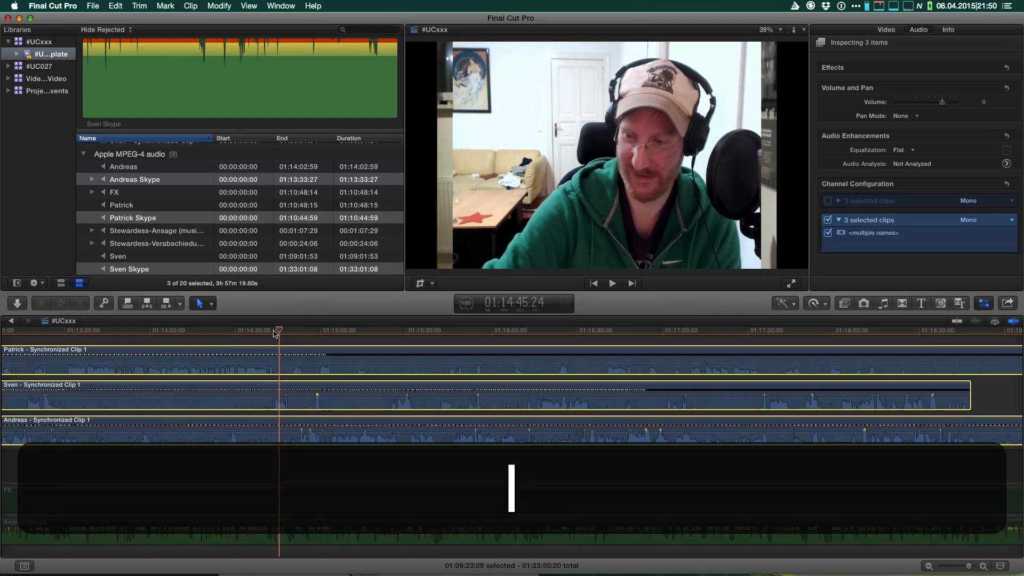
key(j)
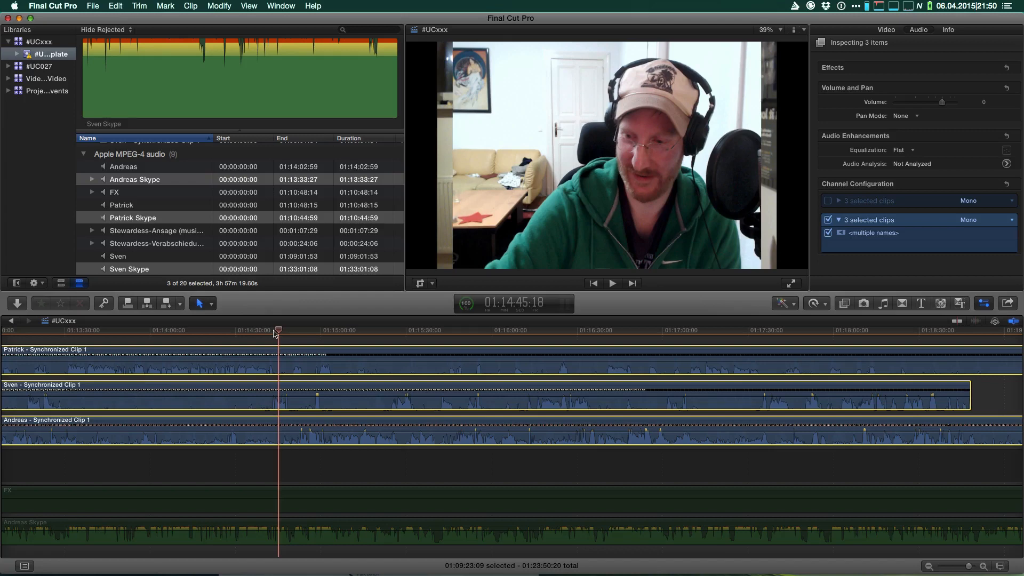
key(l)
key(k)
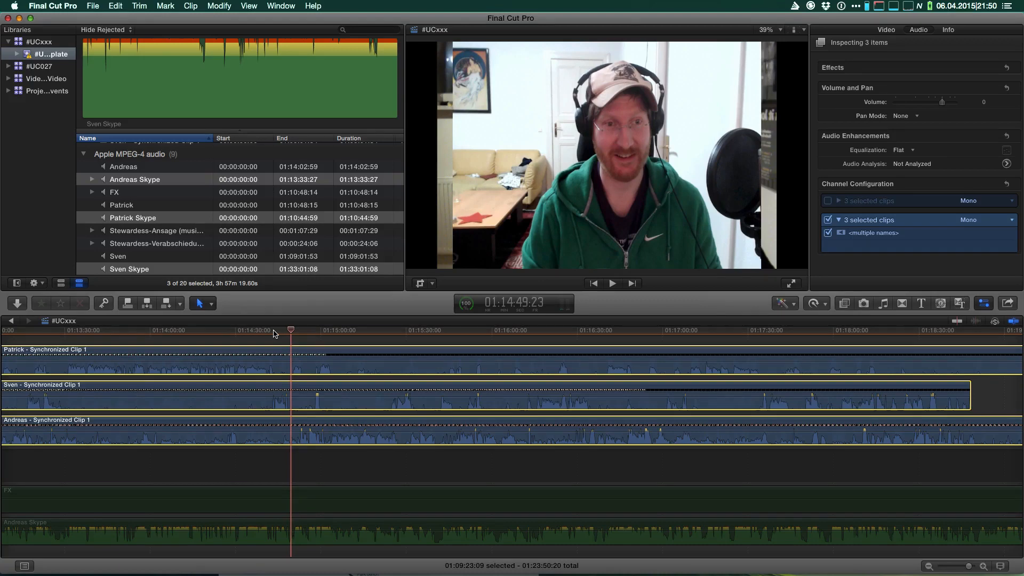
key(j)
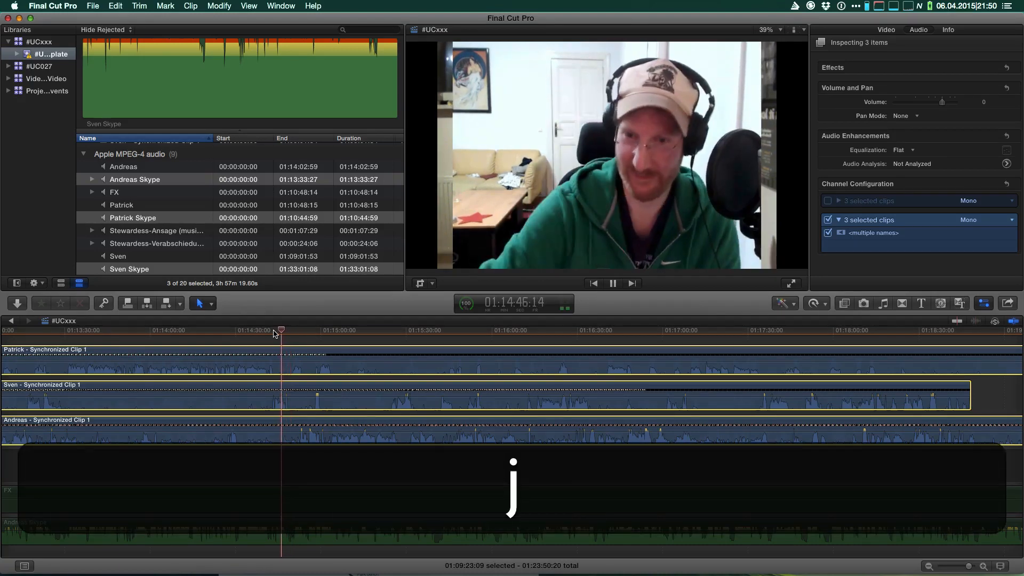
key(k)
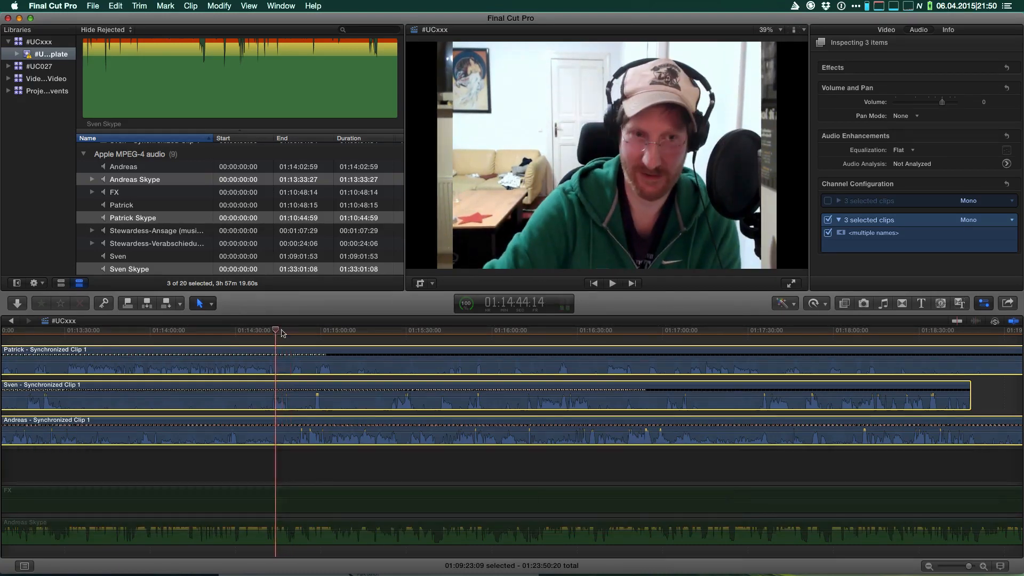
- Play the three synchronized clips from 01:14:45:13 to locate a cut point near the end of the recording
key(super+equal)
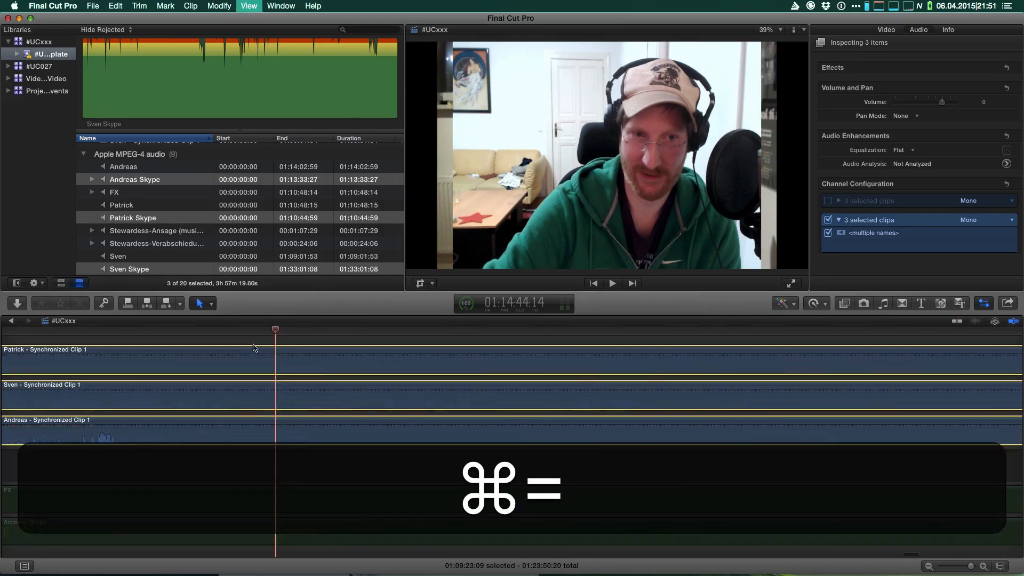
click(297, 334)
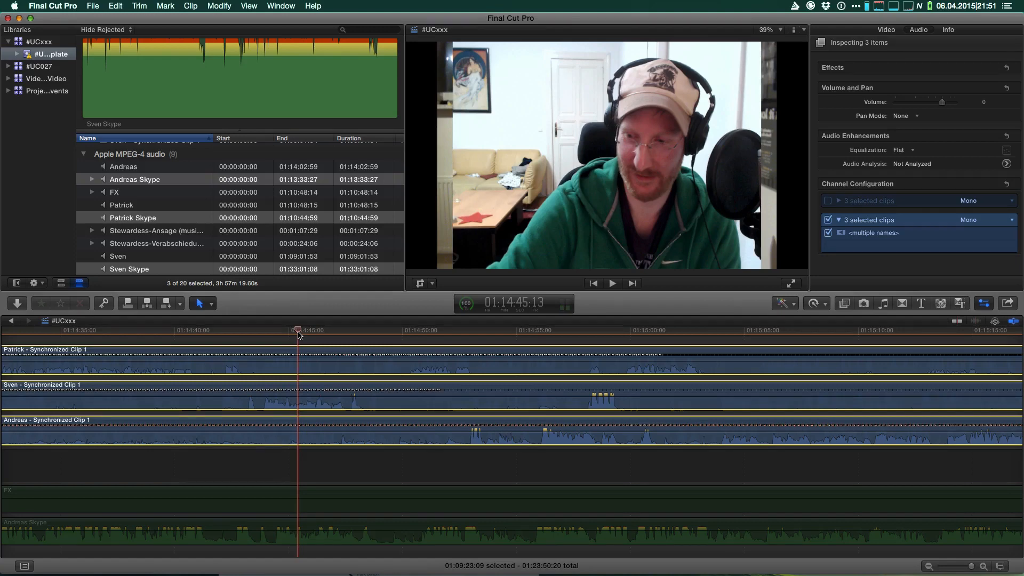
key(space)
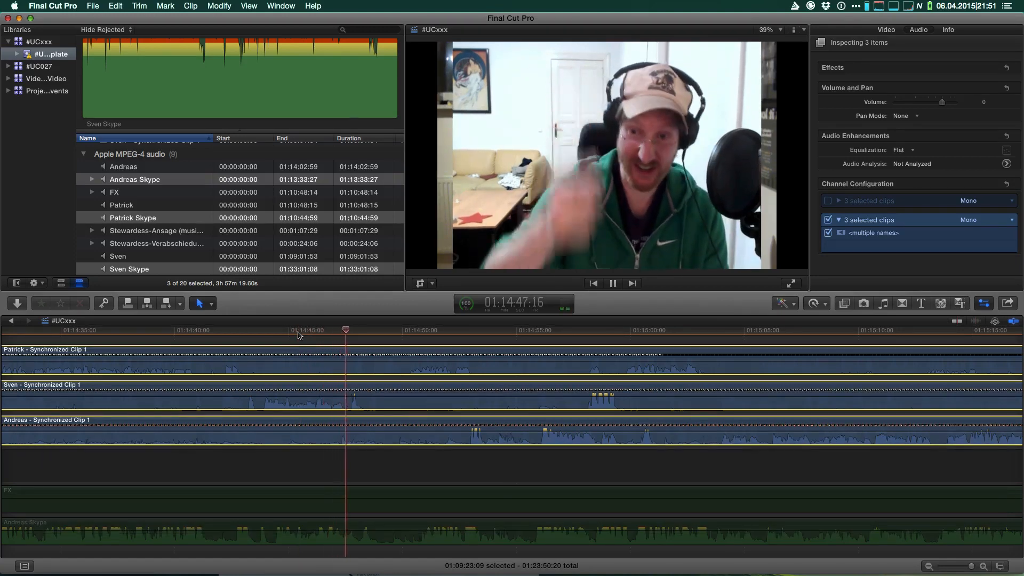
key(k)
key(l)
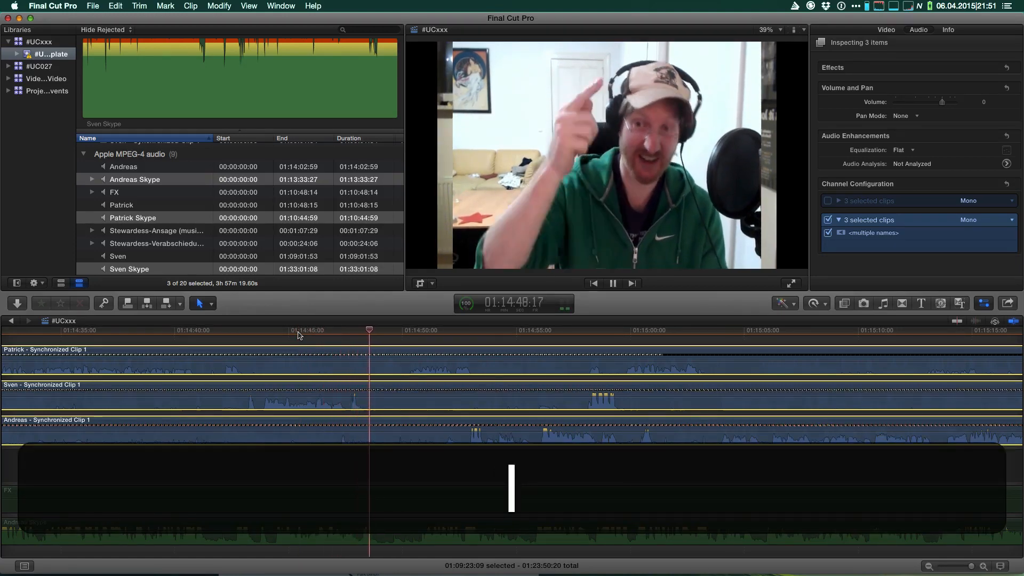
key(space)
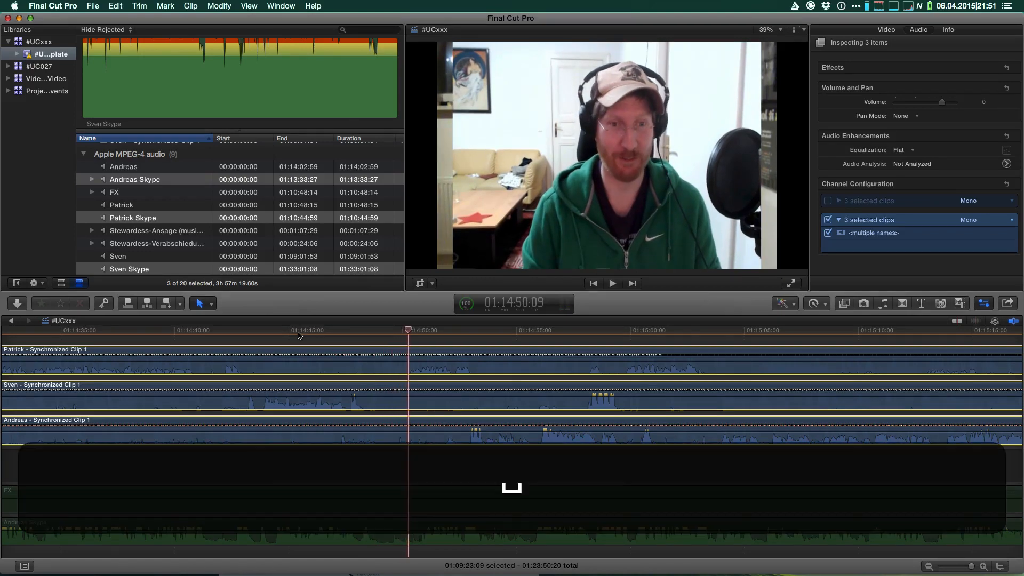
- Split the three enabled synchronized clips, the FX clip and the Skype audio clip at 01:14:50:05
click(375, 335)
drag(374, 333, 405, 343)
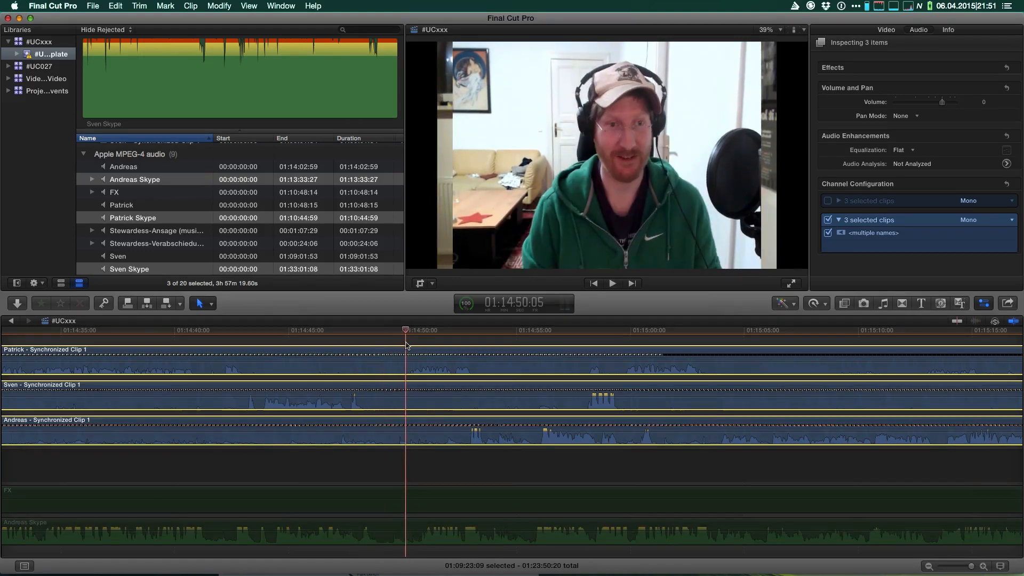
key(shift+z)
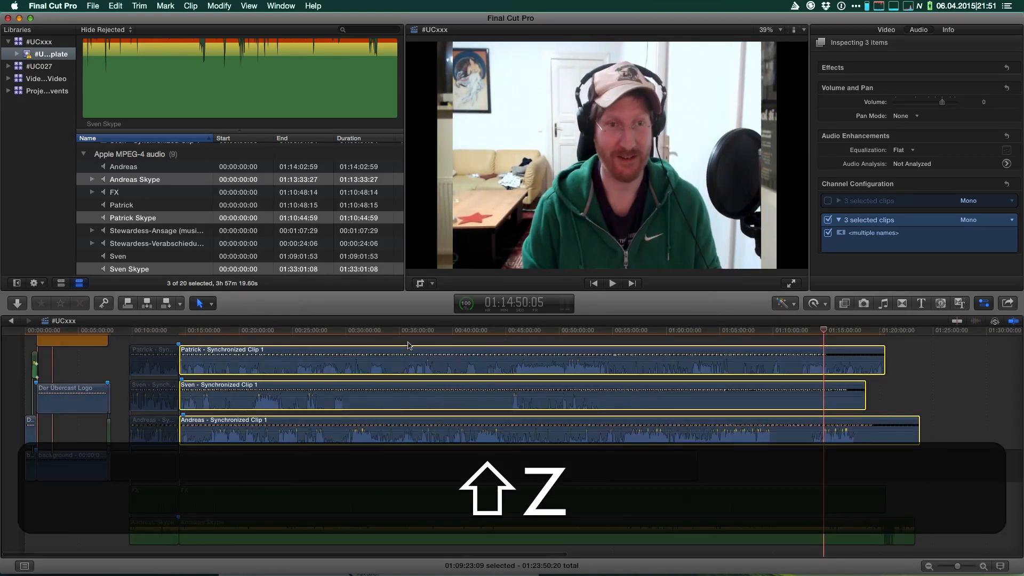
drag(943, 353, 767, 554)
key(super)
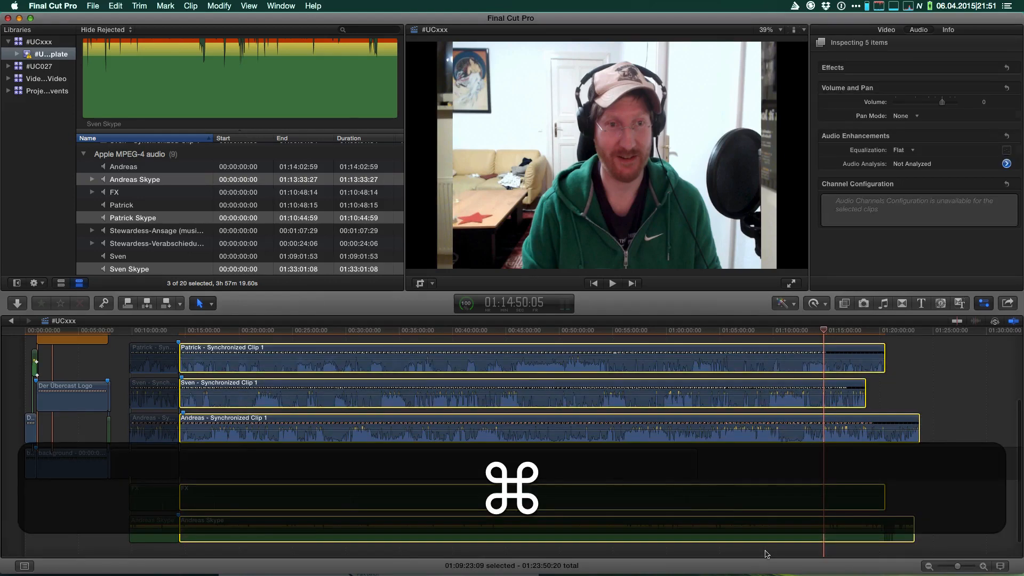
key(super+b)
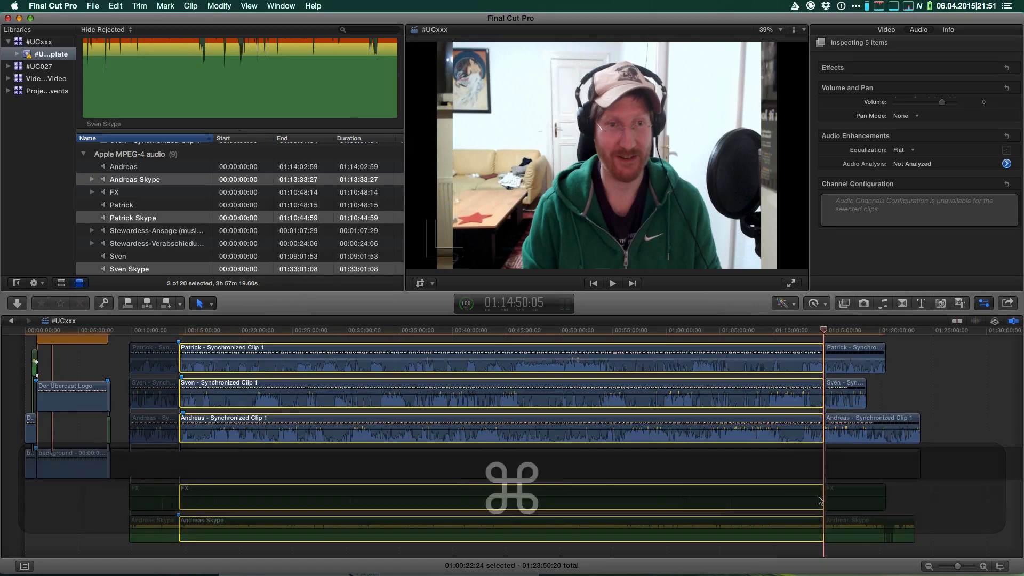
- Split the gap clip in the primary storyline at 01:14:50:05 and at 14:27:11, and select its middle section
click(884, 465)
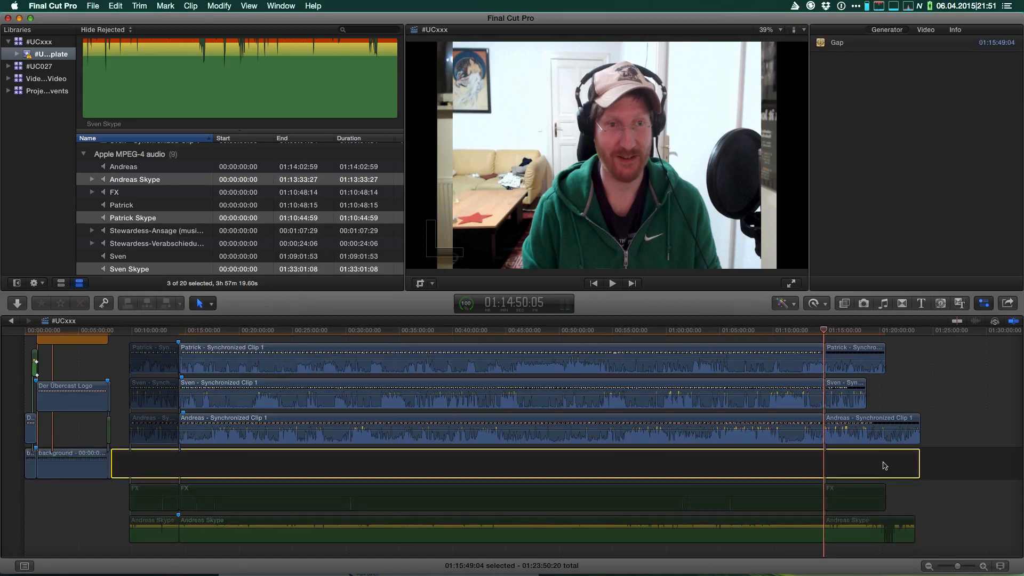
key(super+b)
click(211, 331)
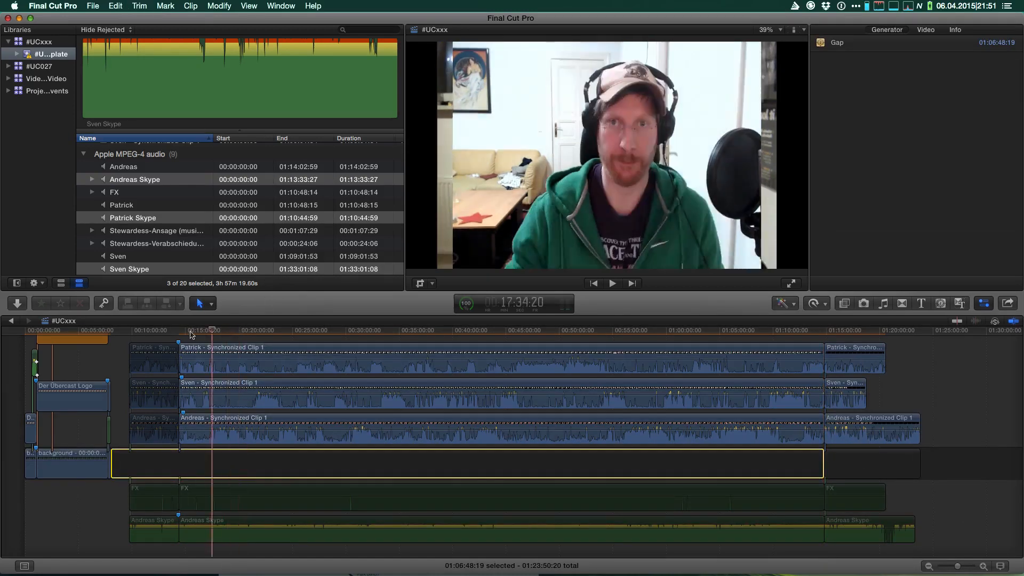
click(180, 330)
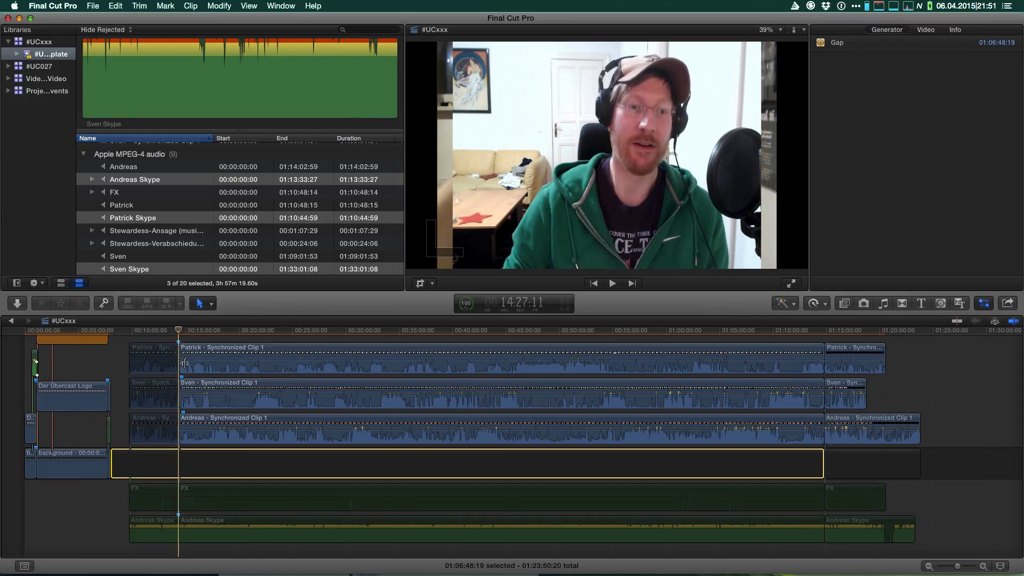
key(super+b)
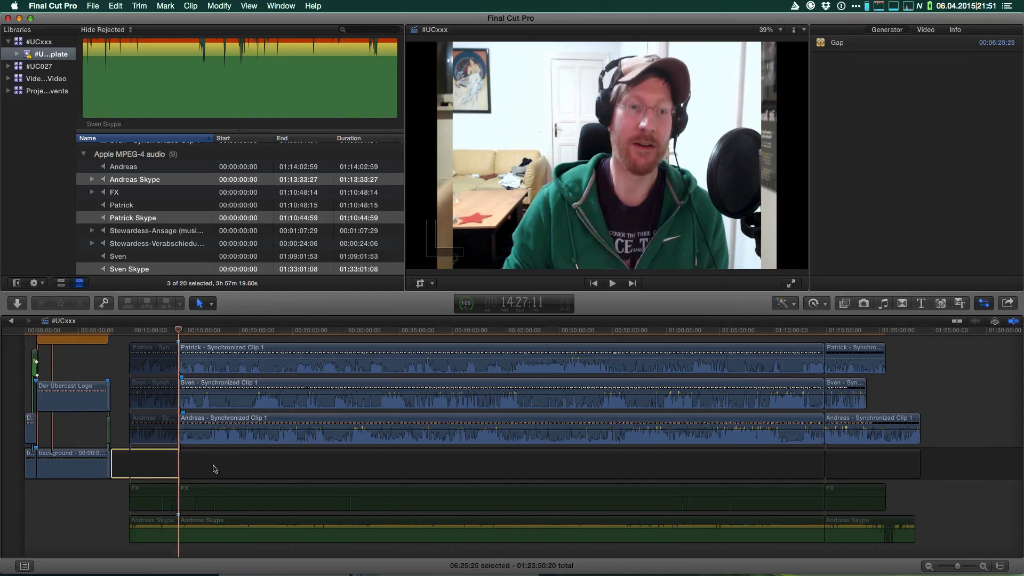
click(215, 467)
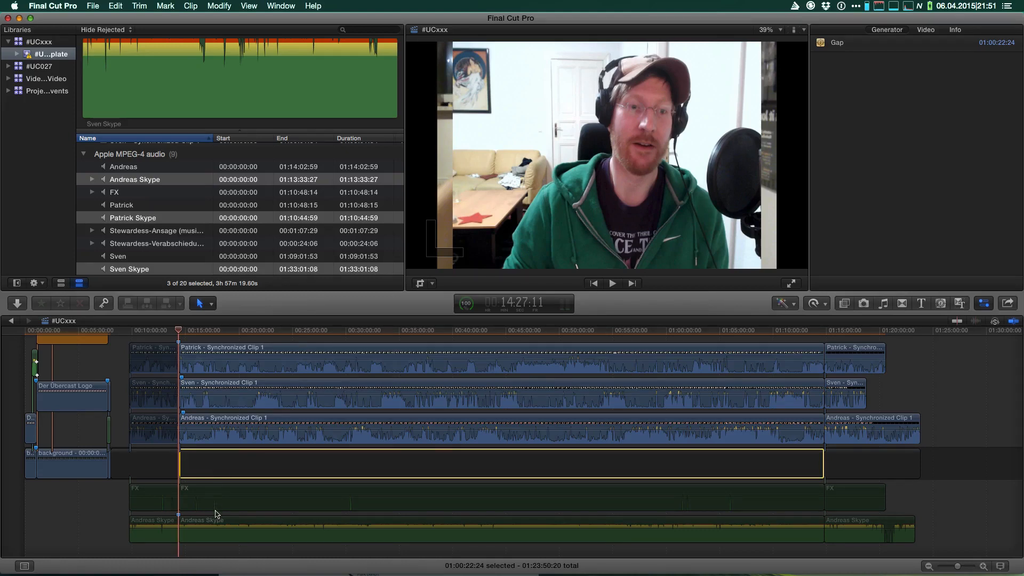
- Copy the lowest orange placeholder clip in the intro section, the one framed in the layout's upper-right picture
scroll(223, 411, up, 5)
click(80, 334)
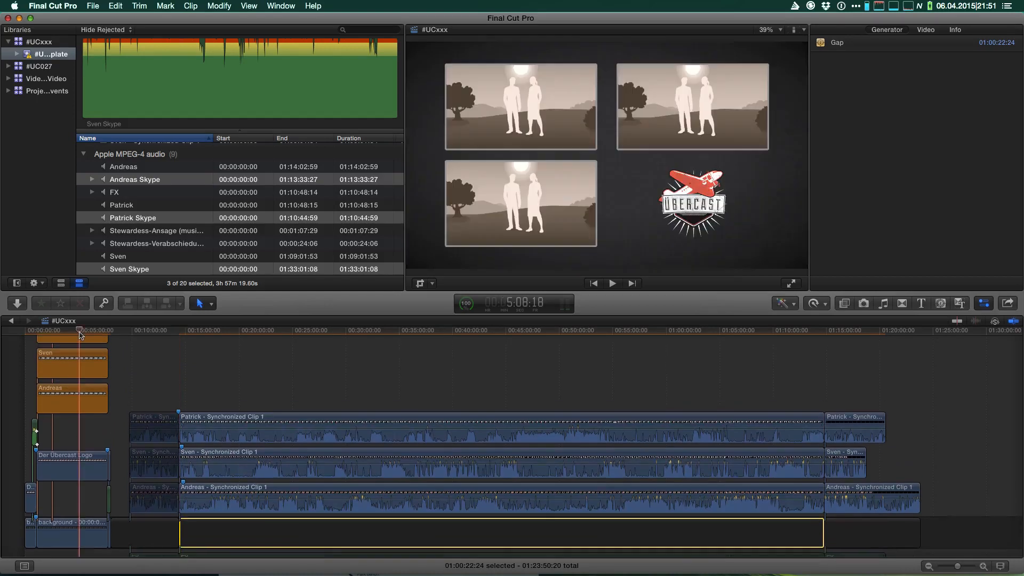
click(84, 404)
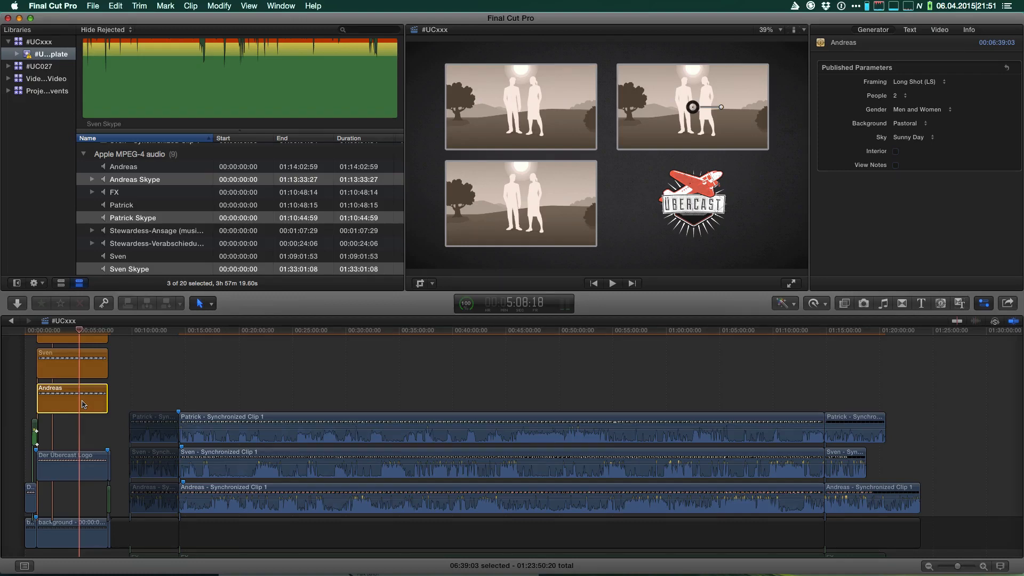
key(super)
key(super+c)
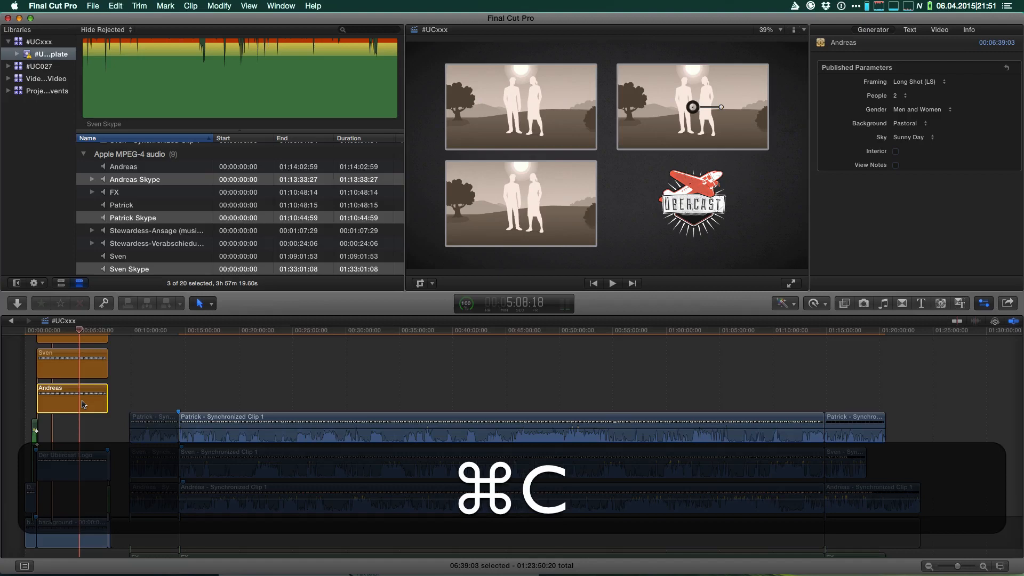
- Disable all sections of the upper and middle synchronized clips and enable all three sections of the lowest one
drag(120, 496, 151, 423)
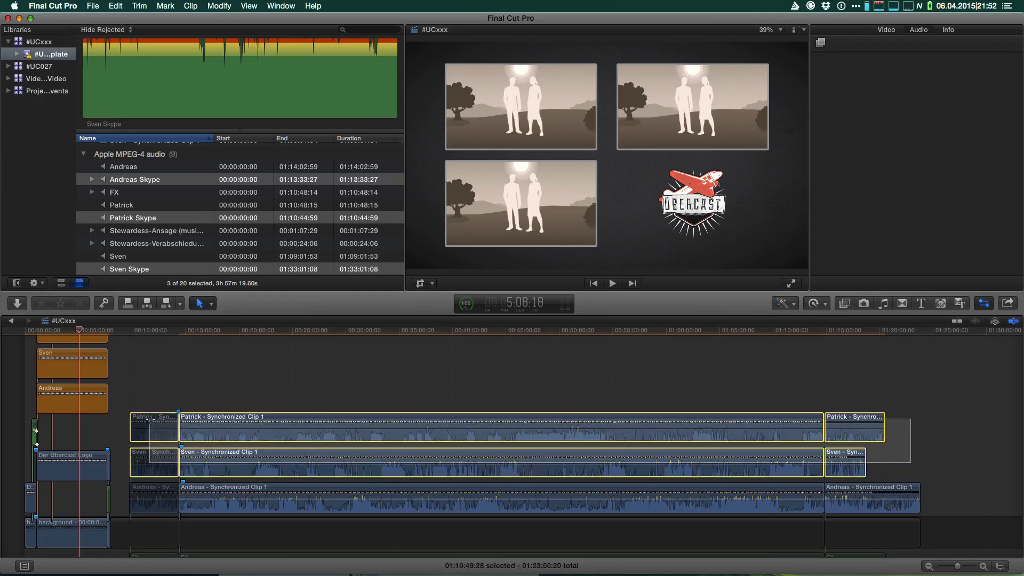
key(v)
key(v)
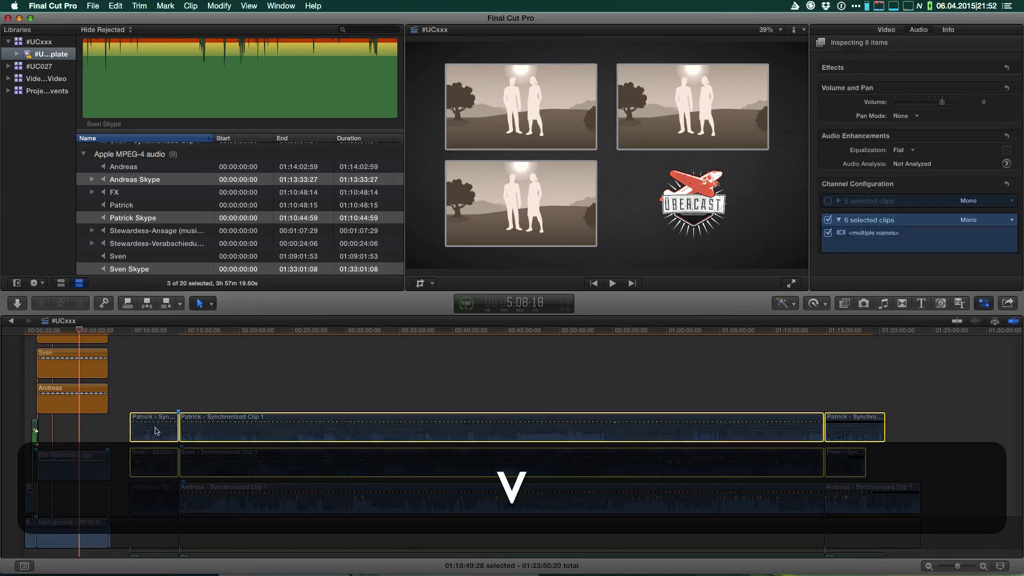
drag(119, 493, 905, 494)
key(v)
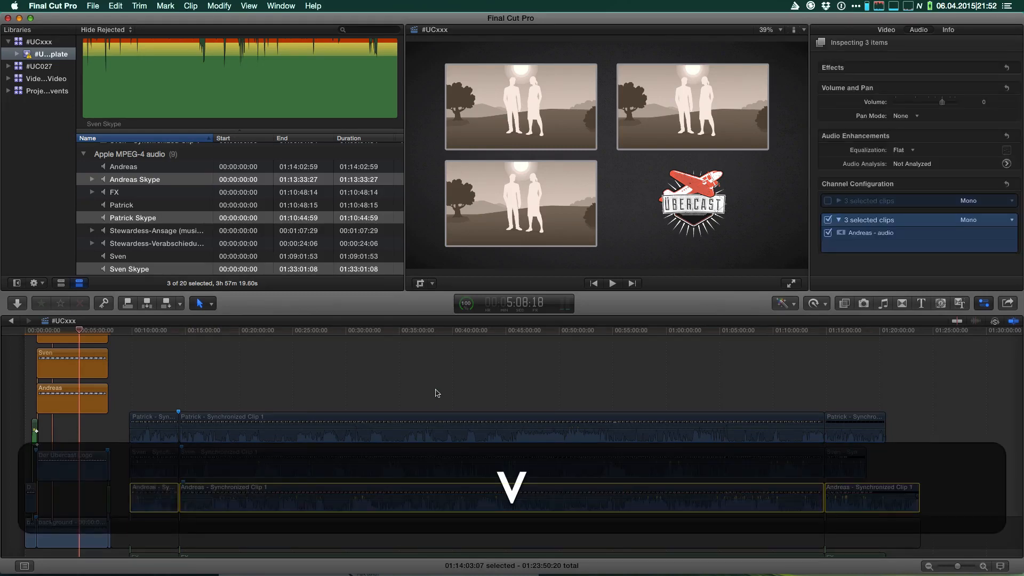
- Paste the placeholder's Faded Sun and Adjustable Frame Animation effects, Position and Scale onto the three sections of the lowest synchronized clip
click(309, 333)
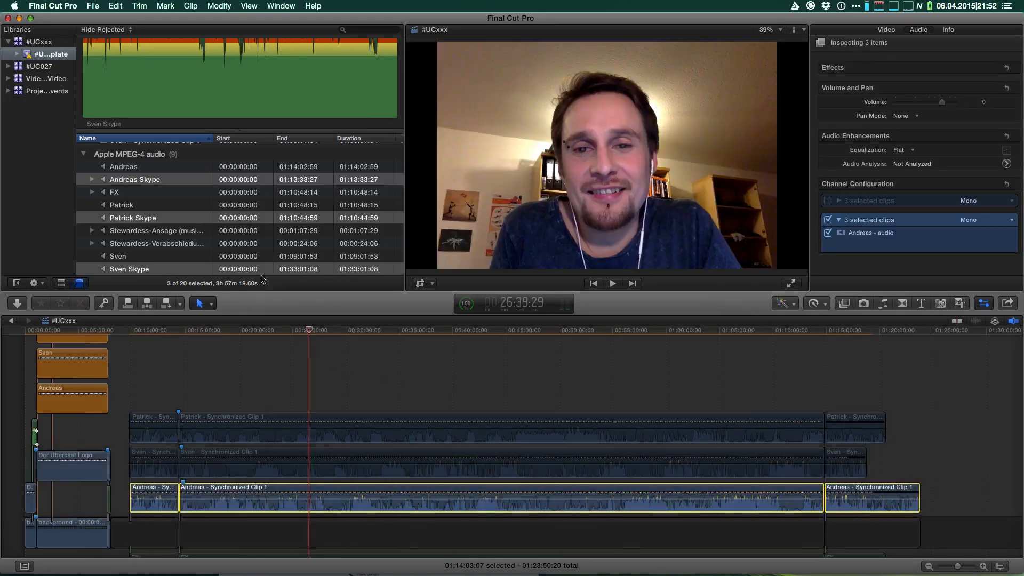
click(115, 6)
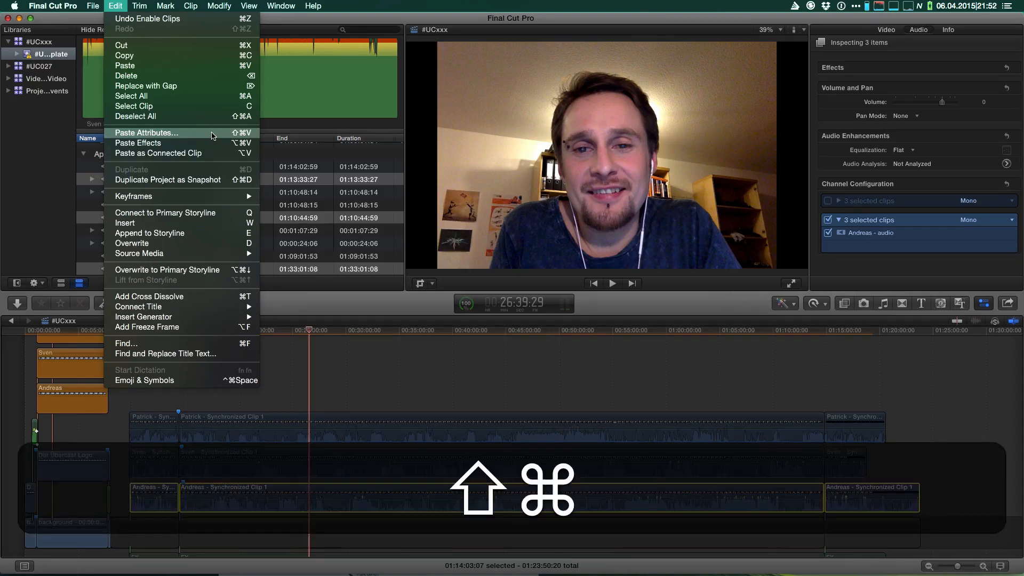
key(shift+super+v)
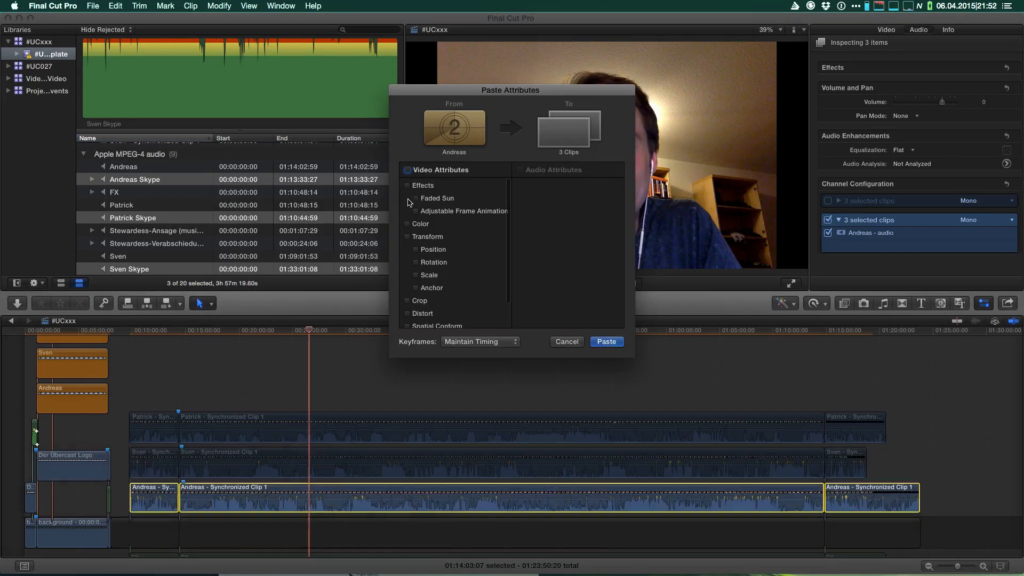
click(407, 187)
click(417, 249)
click(416, 276)
click(607, 342)
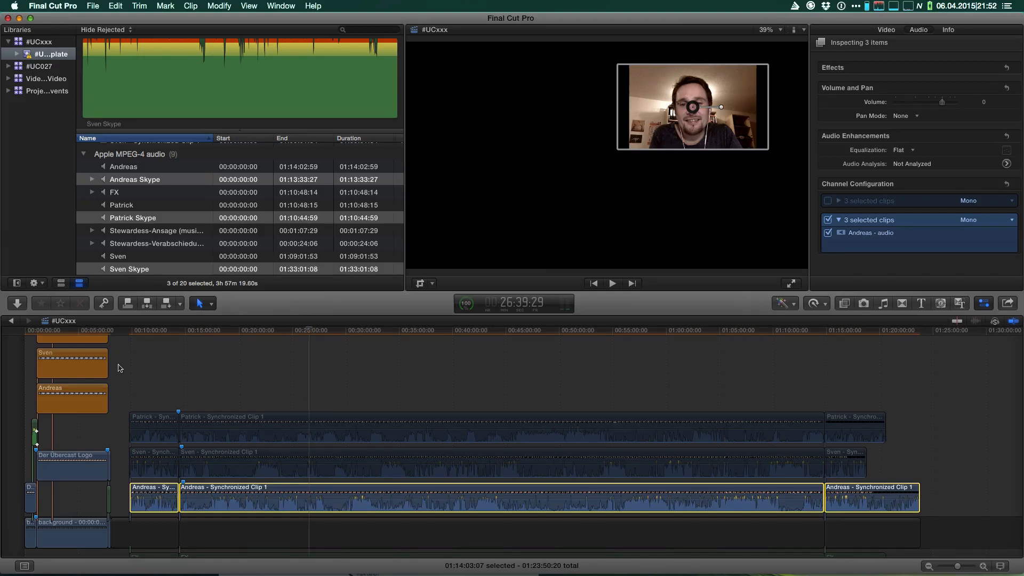
- Enable the middle synchronized clip's three sections and paste the effects, Position and Scale from its matching intro placeholder onto them
drag(122, 459, 869, 472)
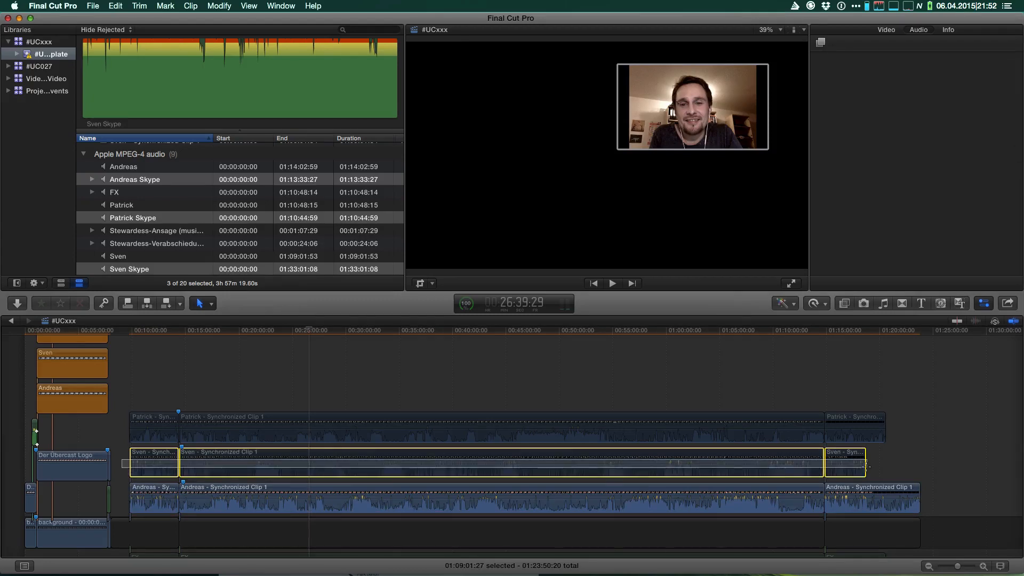
key(v)
key(super+c)
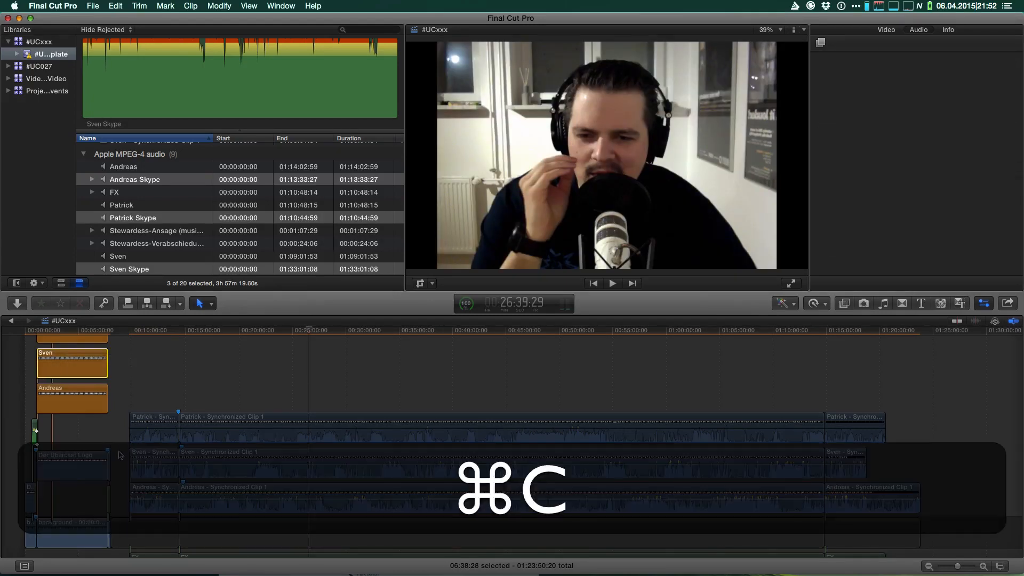
key(shift+super+v)
click(409, 186)
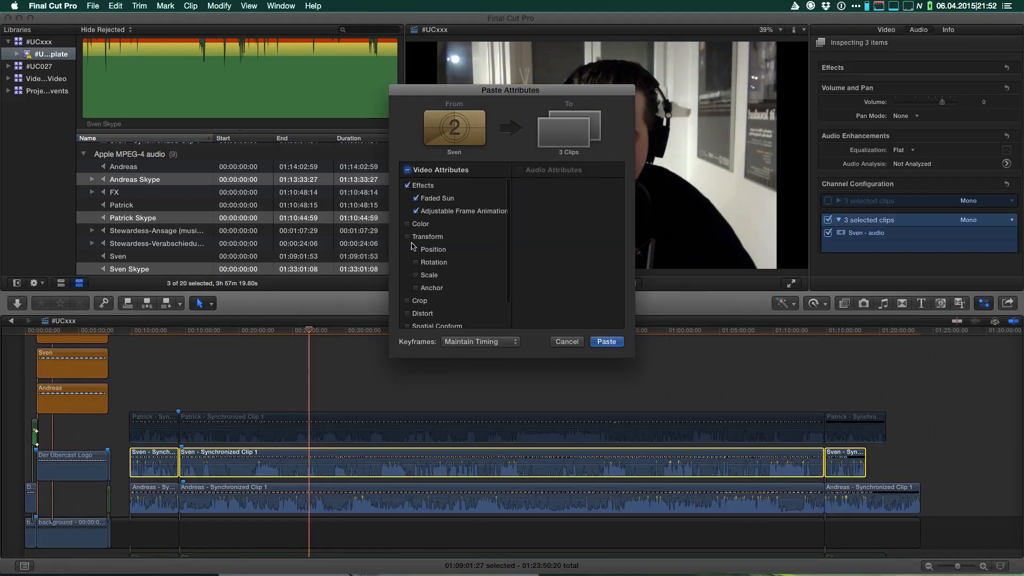
click(414, 247)
click(415, 274)
key(Return)
- Enable the uppermost synchronized clip's three sections and paste its matching intro placeholder's effects, Position and Scale attributes onto them
click(256, 401)
drag(131, 389, 871, 433)
key(v)
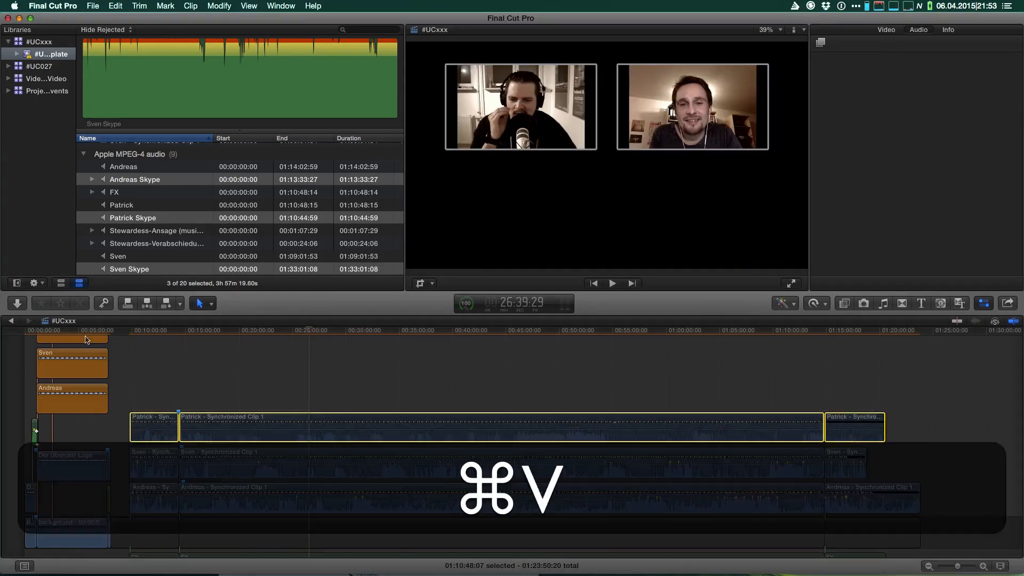
click(86, 340)
key(super+c)
drag(153, 371, 830, 425)
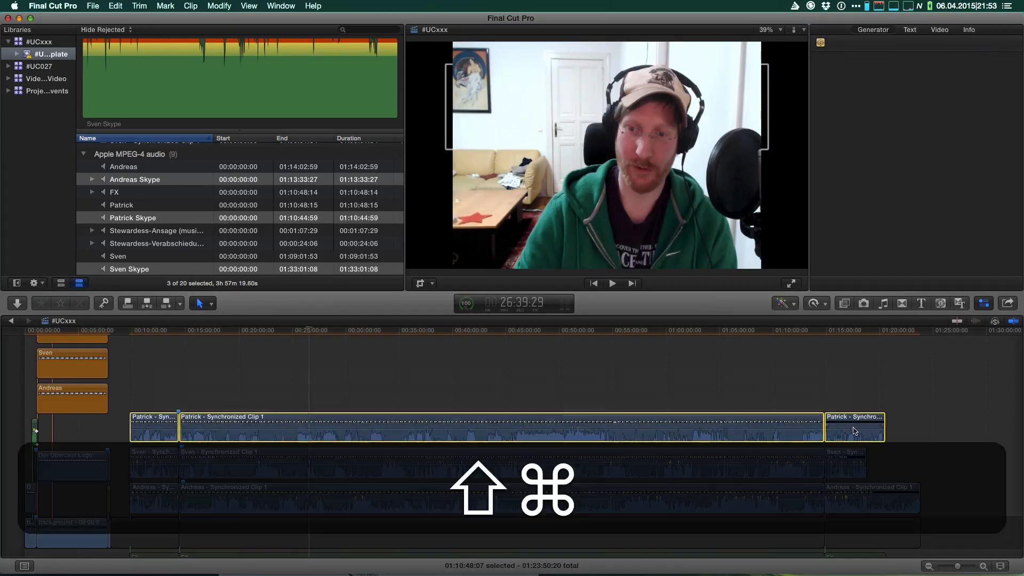
key(shift+super+v)
click(415, 249)
click(415, 274)
key(Return)
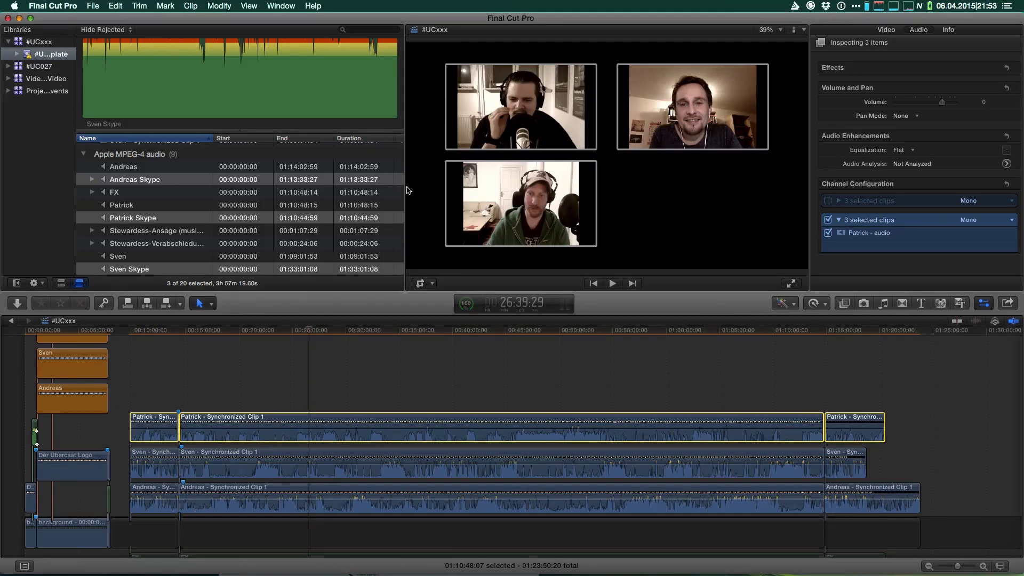
- Enable the FX clip's middle section between the cuts at 14:27:11 and 01:14:50:05
click(393, 352)
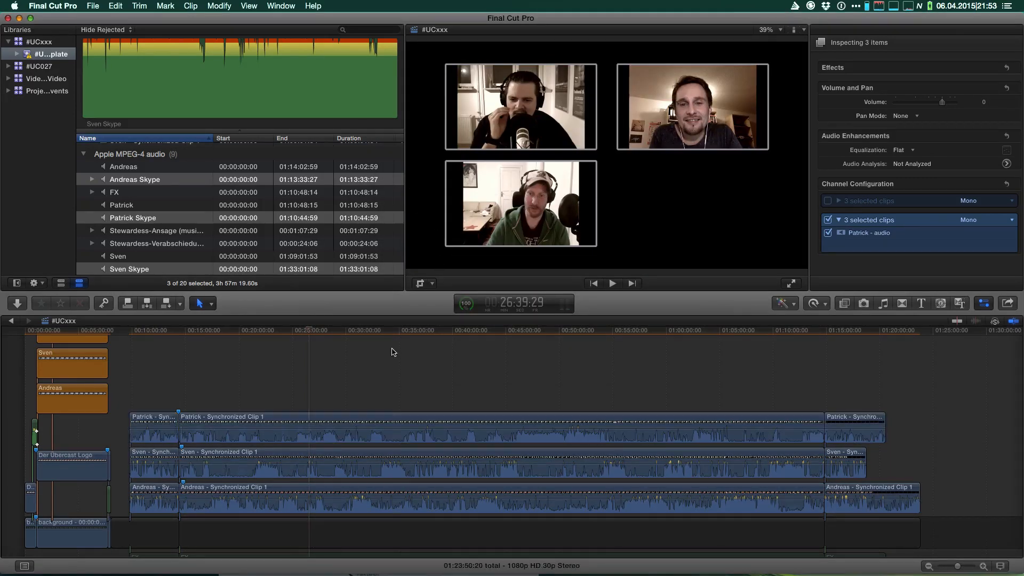
click(184, 413)
scroll(183, 411, down, 3)
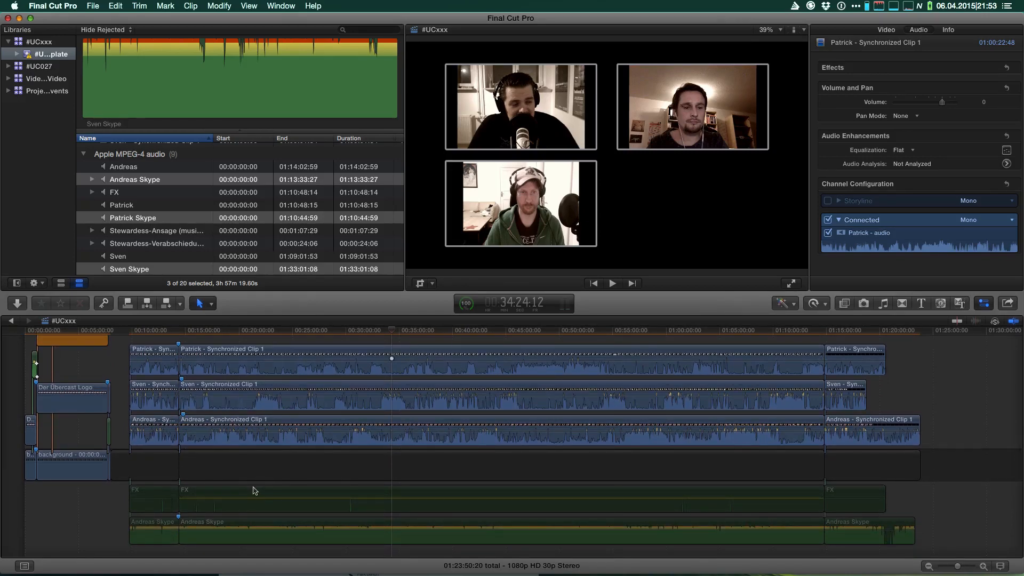
click(254, 490)
key(v)
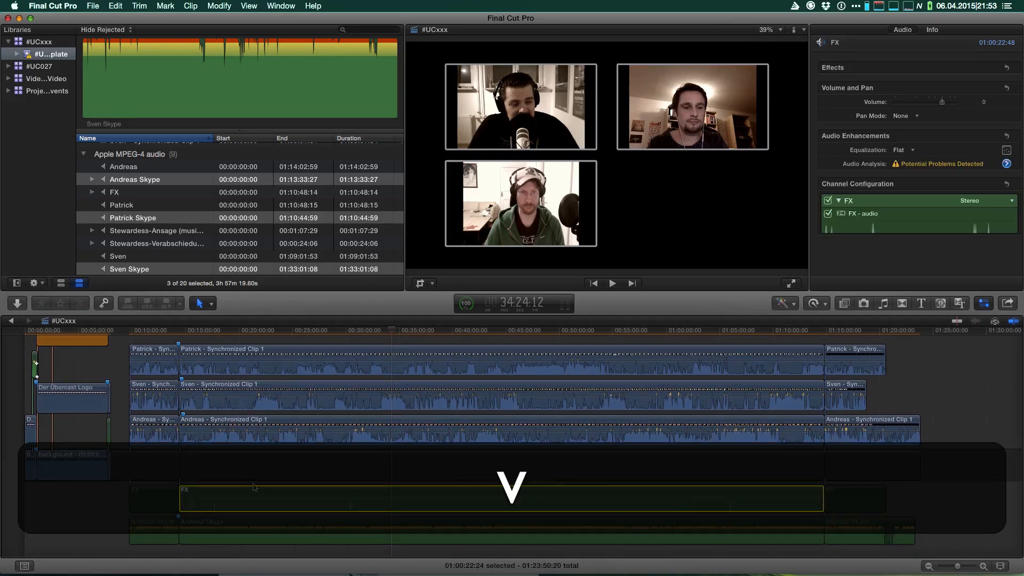
- Mark the gap's whole middle section between the two cuts with the Range Selection tool
click(254, 463)
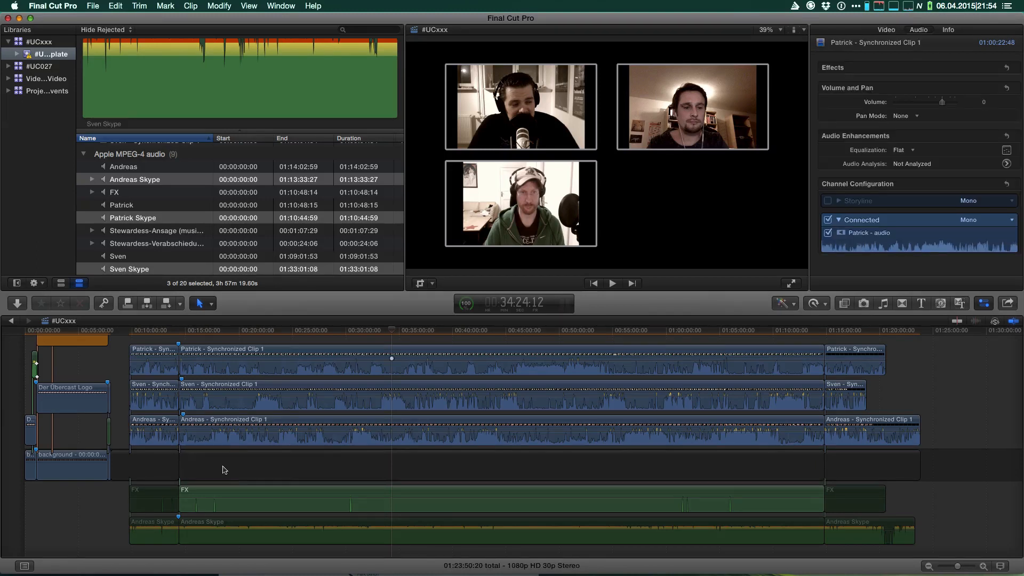
click(212, 304)
click(234, 368)
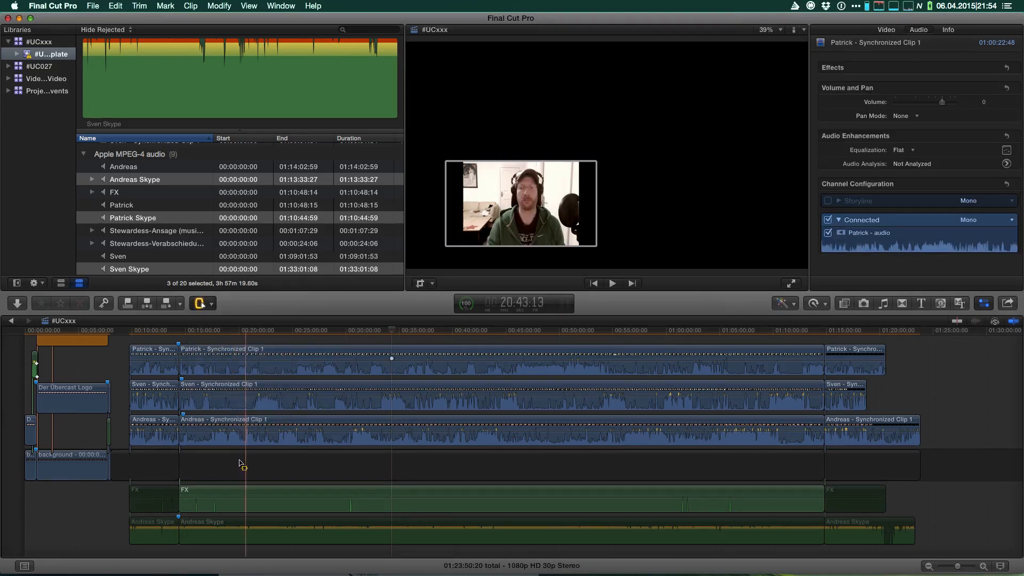
drag(238, 464, 351, 468)
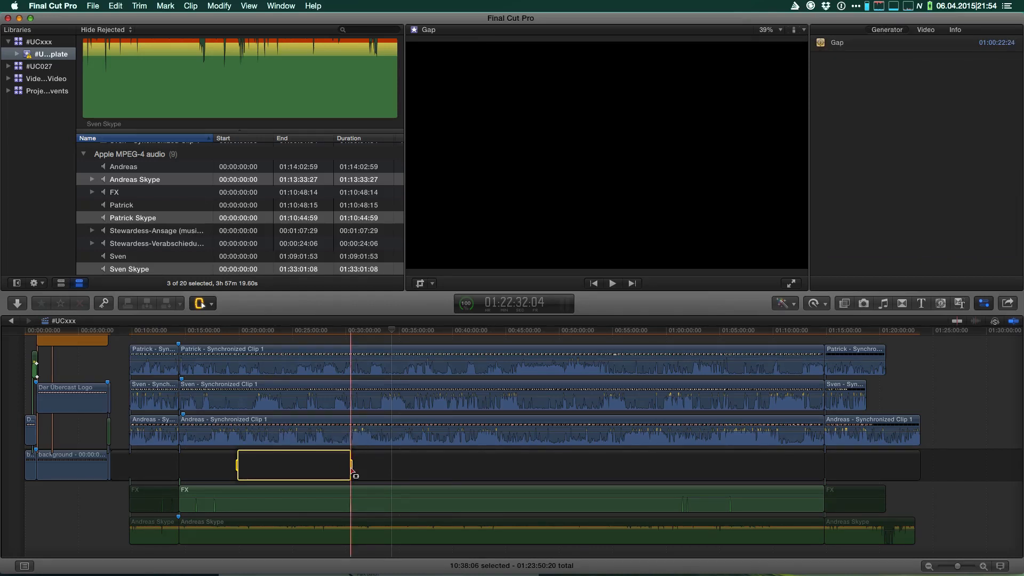
click(1005, 304)
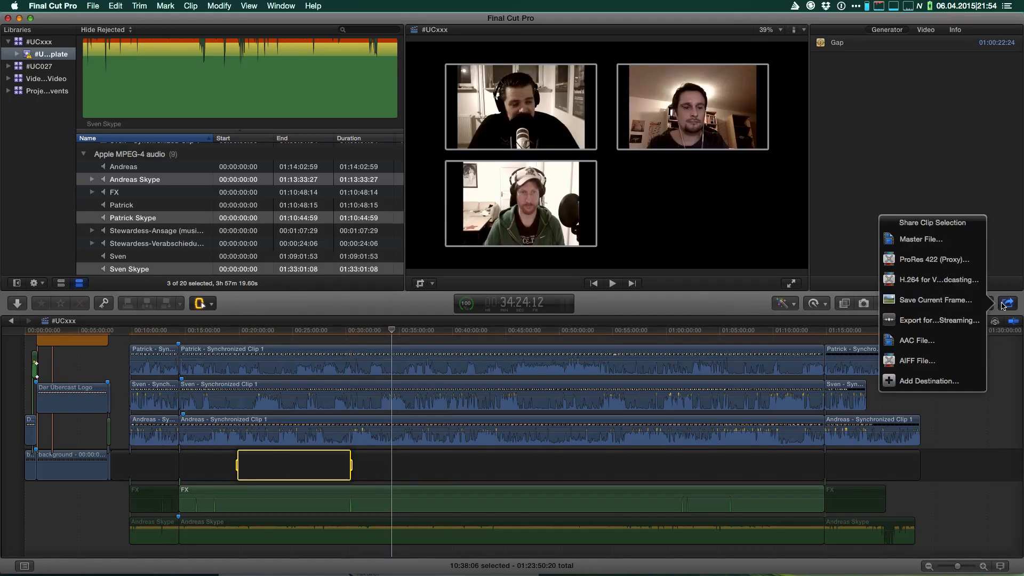
click(1003, 306)
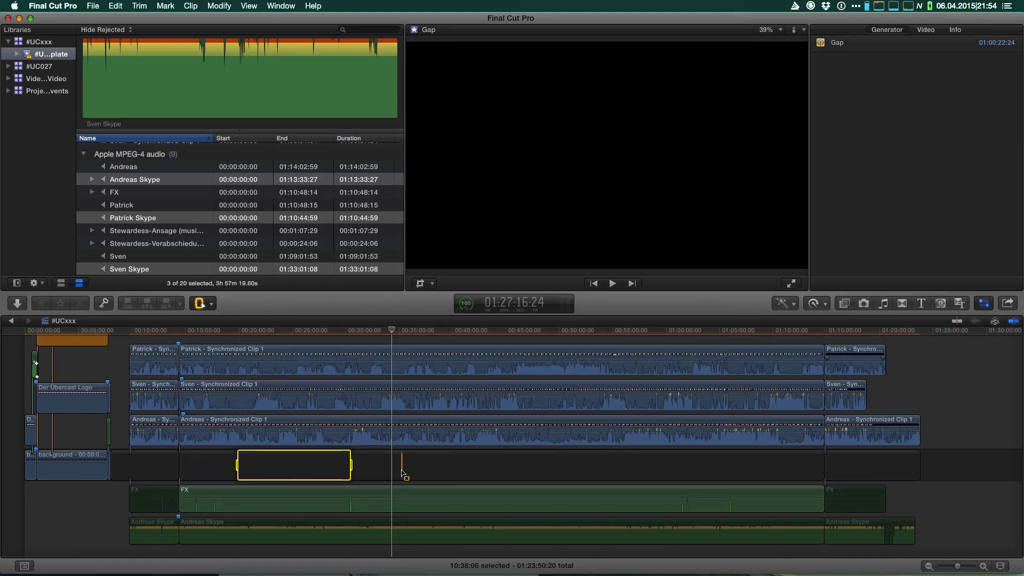
click(404, 473)
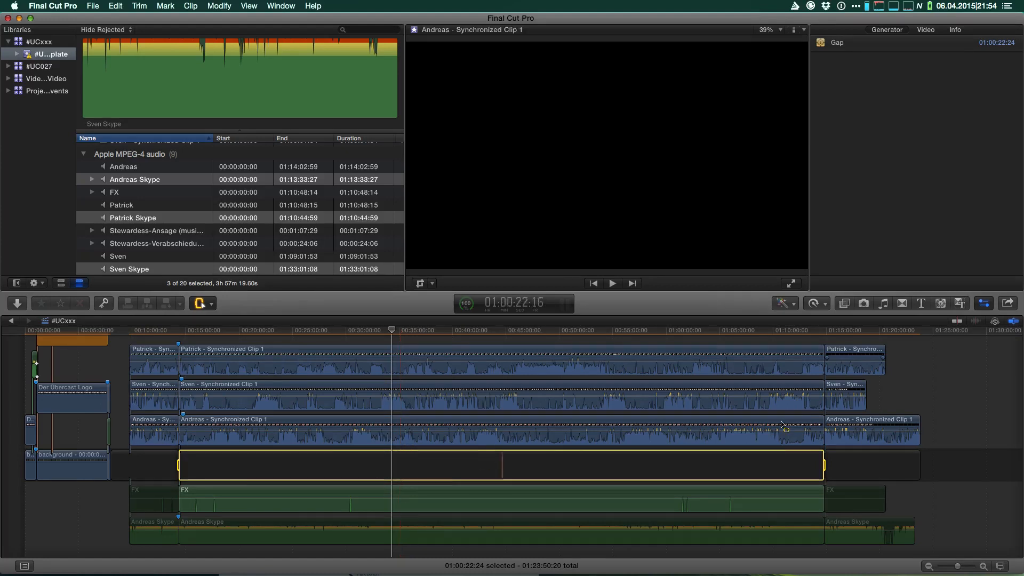
- Export the marked range as an Audio Only AIFF master file named #UCxxx on the Desktop
click(1005, 304)
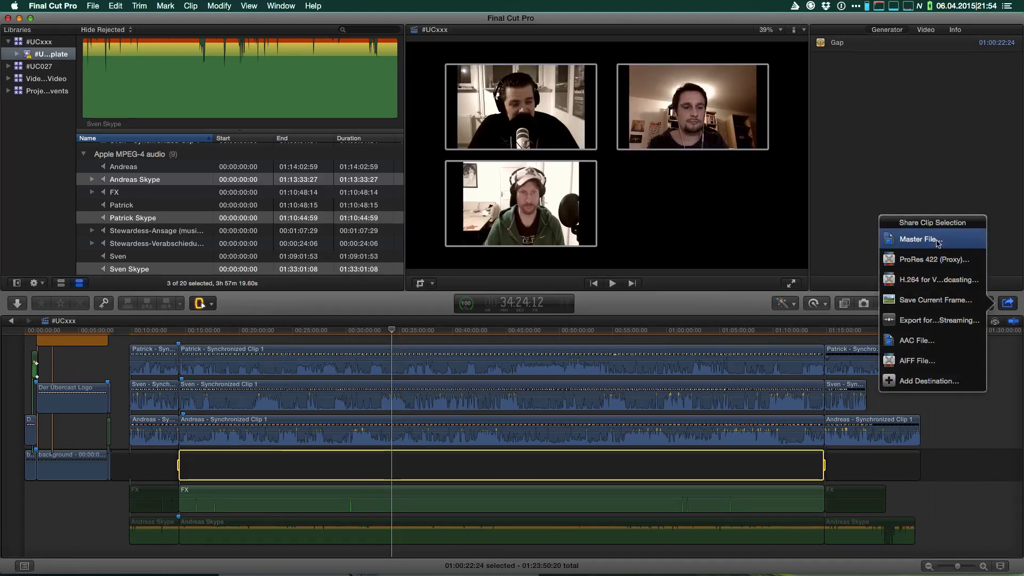
click(938, 242)
key(Return)
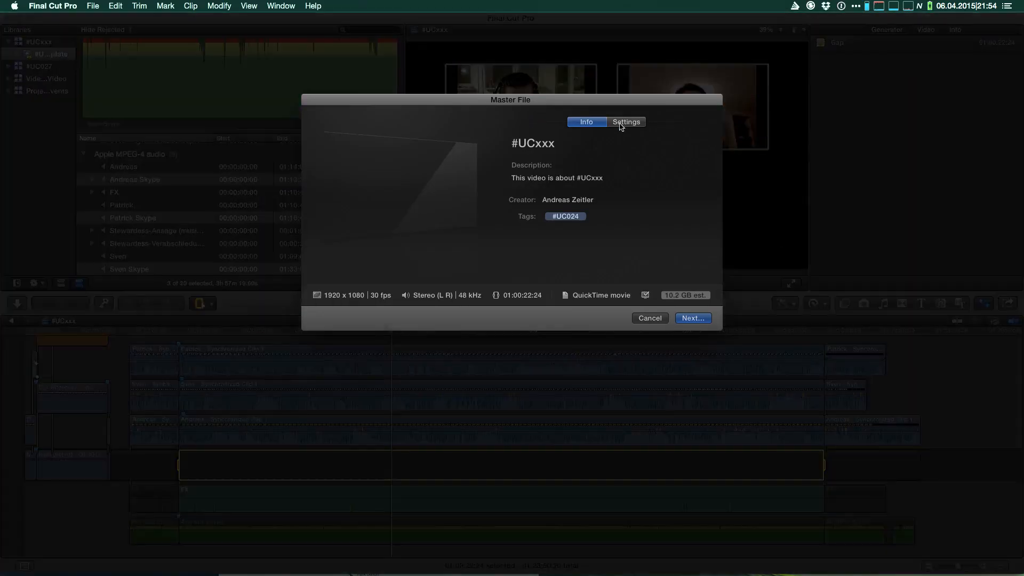
click(627, 126)
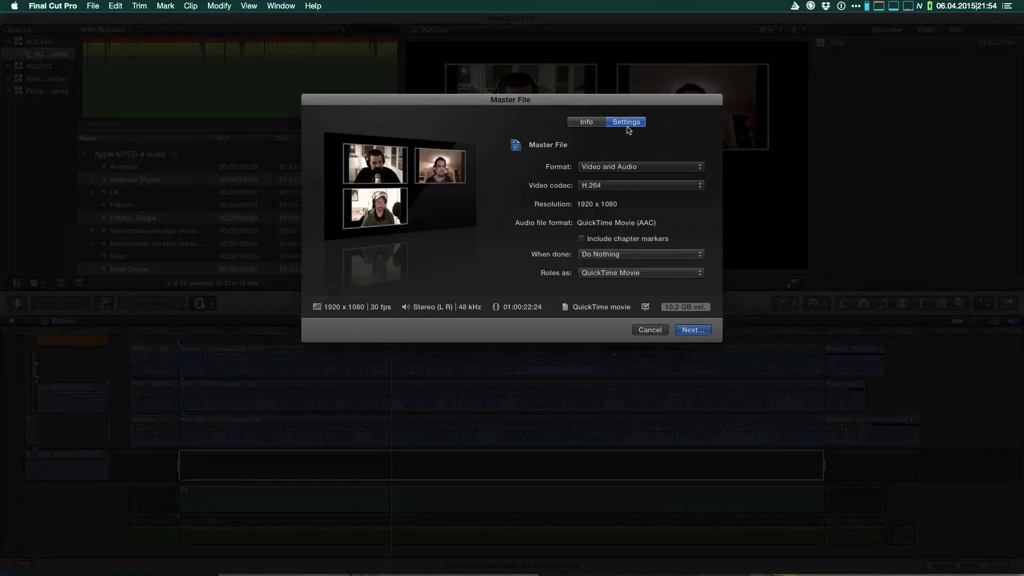
click(614, 166)
click(607, 187)
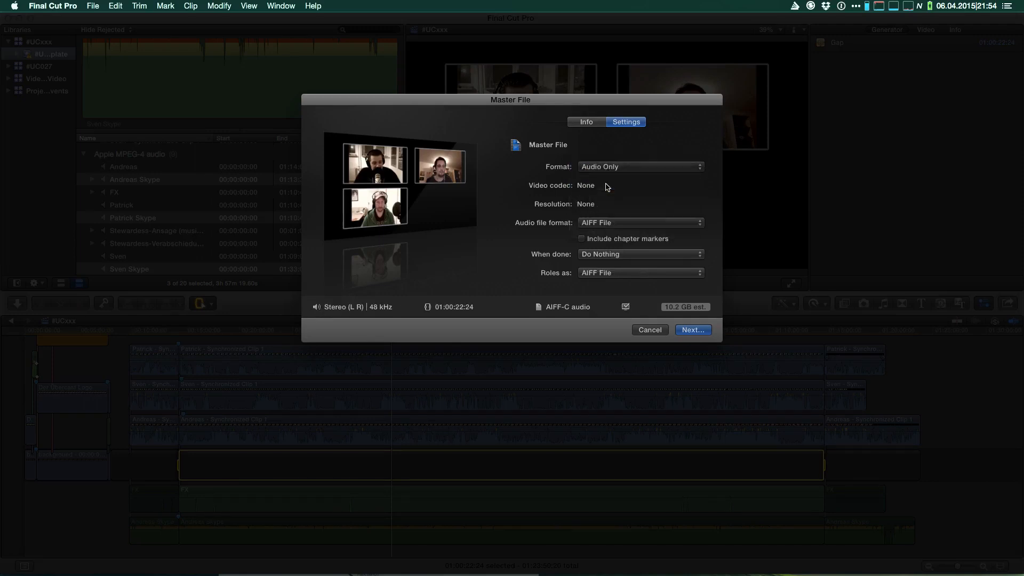
click(691, 330)
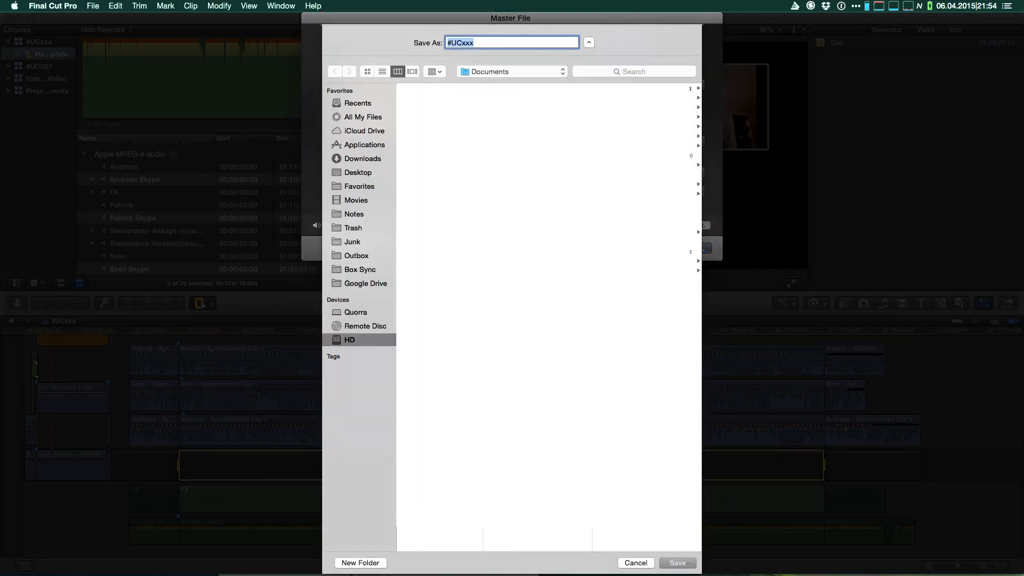
key(super+d)
key(Return)
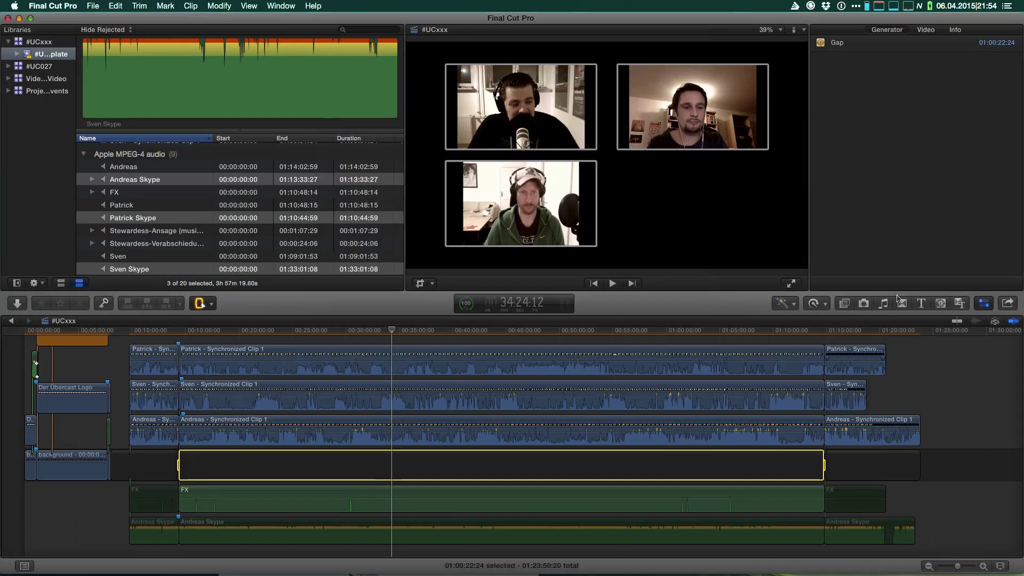
- Export the same range as a Video and Audio master file named #UCxxx and check the sharing progress in the background tasks
click(1009, 308)
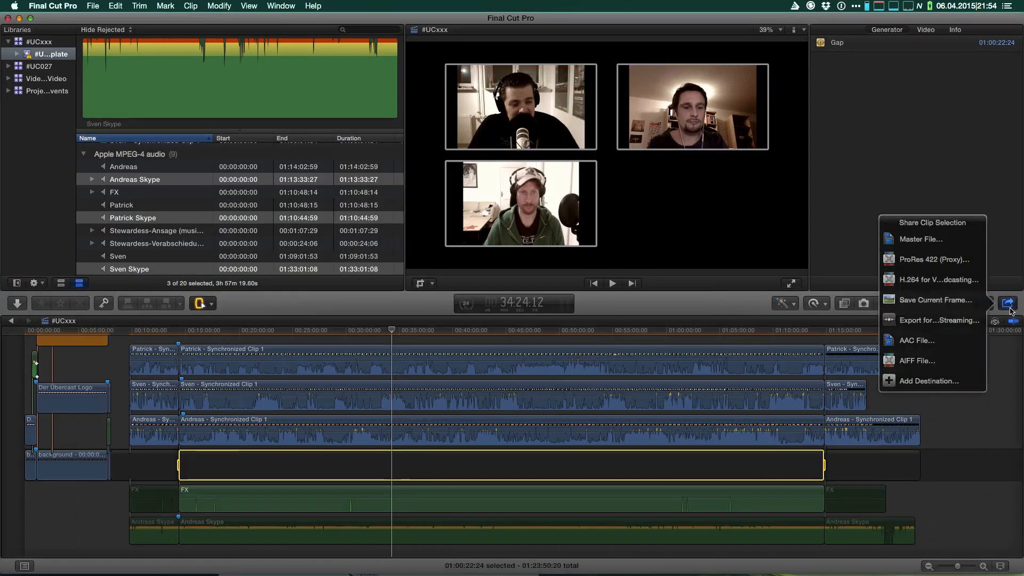
click(931, 240)
key(Return)
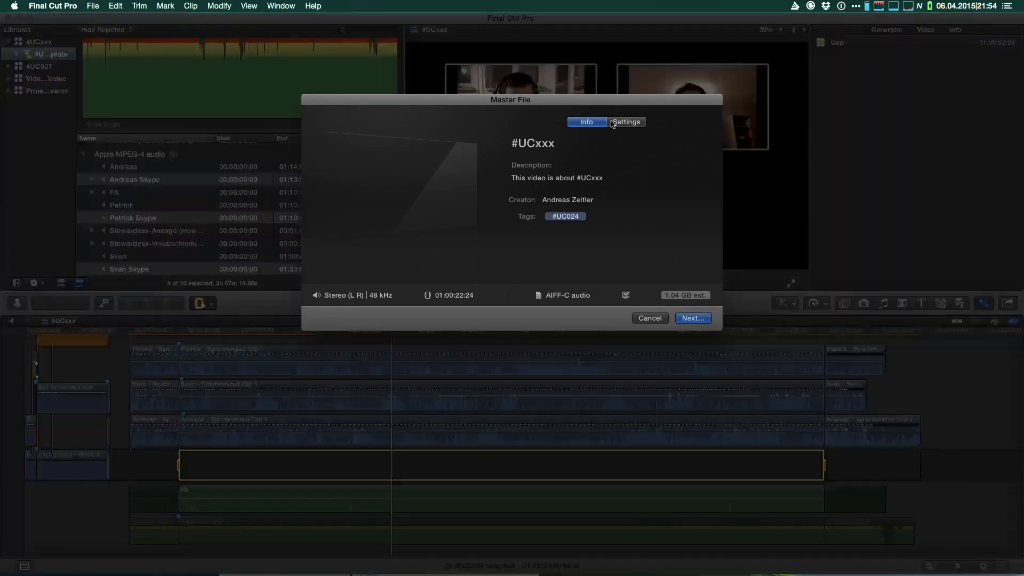
click(621, 122)
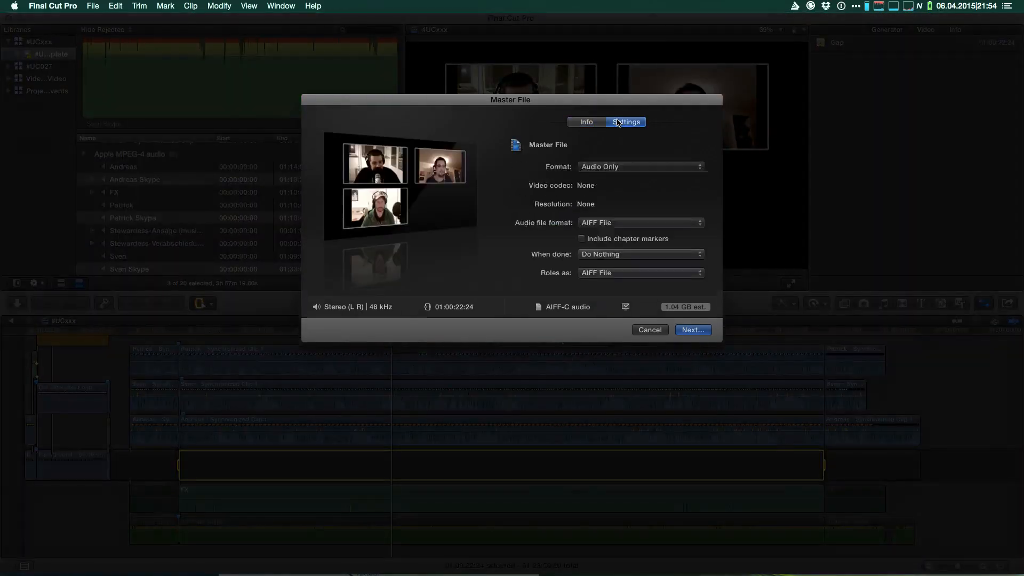
click(597, 167)
click(596, 148)
key(Return)
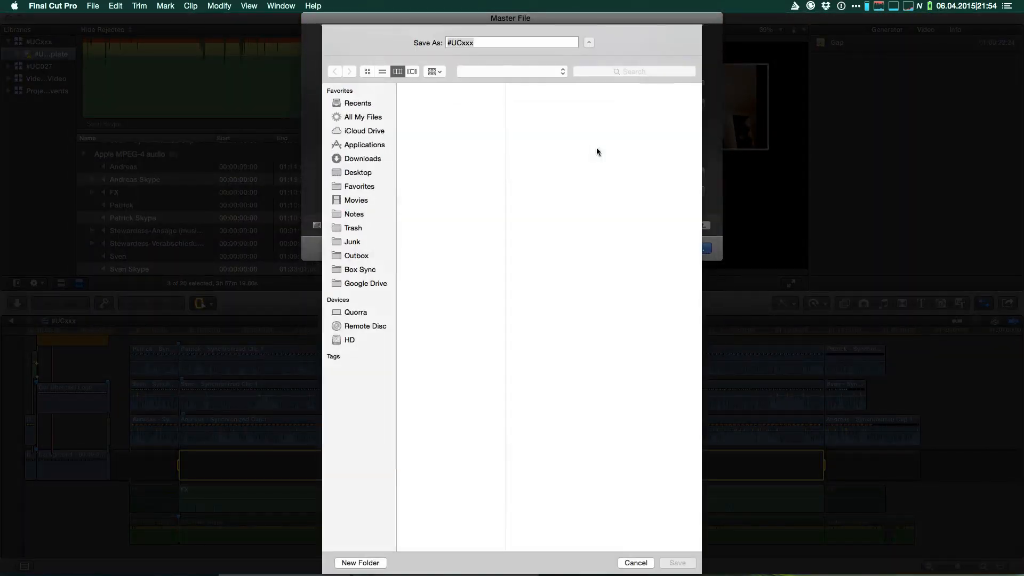
key(Return)
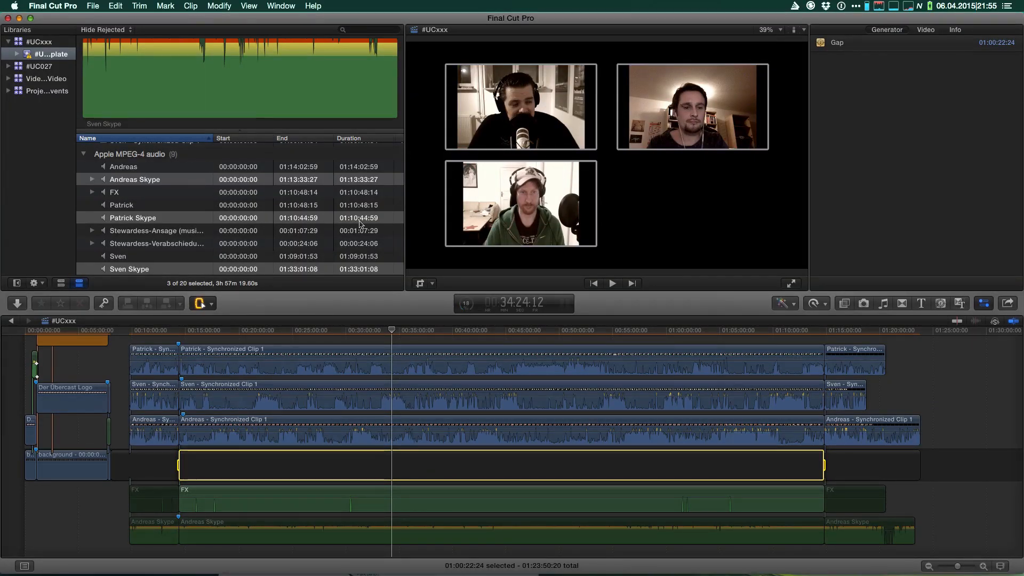
key(super+9)
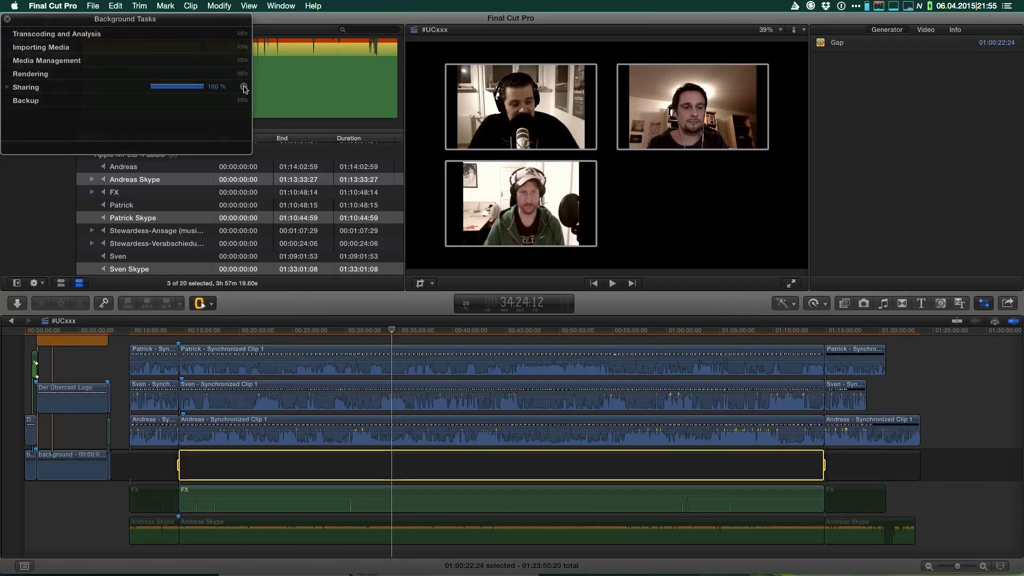
click(7, 19)
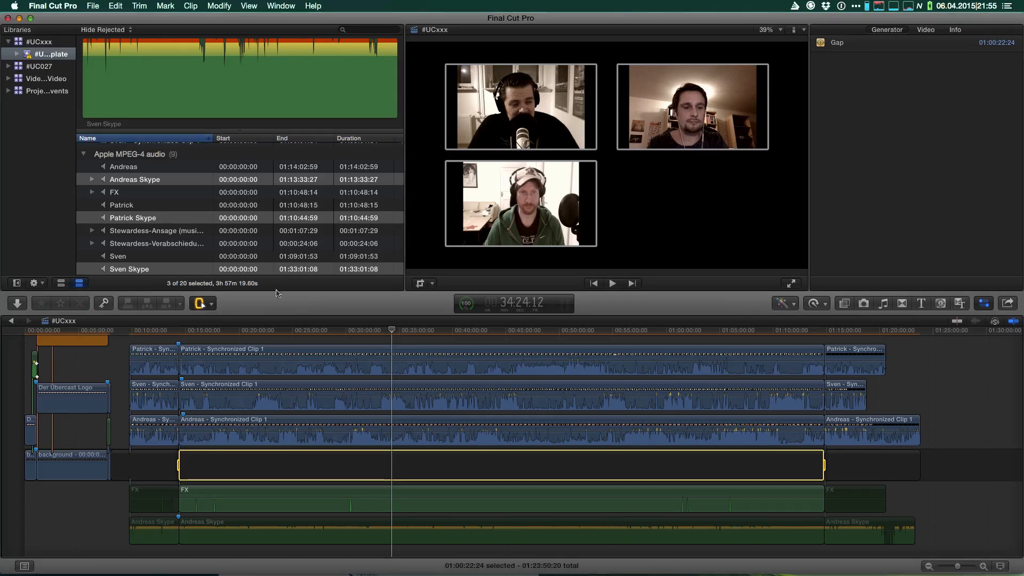
- Switch back to the Select tool and enable the Skype audio clip's first section, before the first cut
key(a)
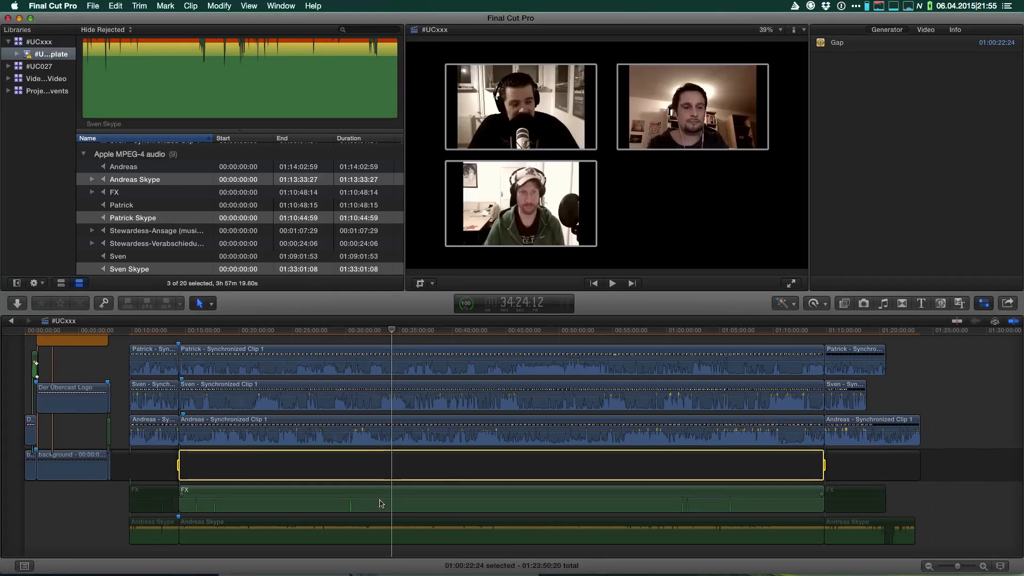
click(374, 466)
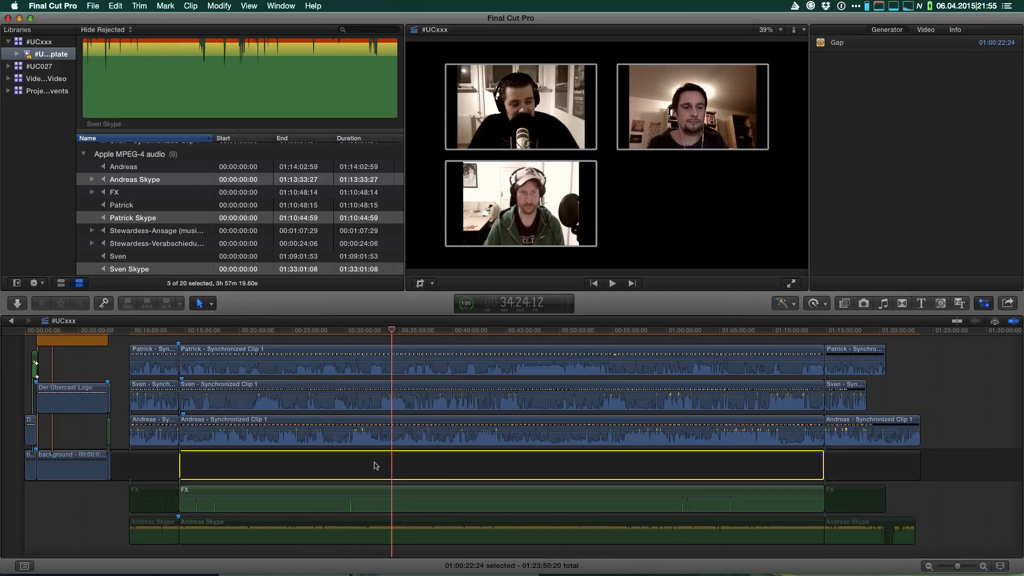
scroll(214, 393, down, 2)
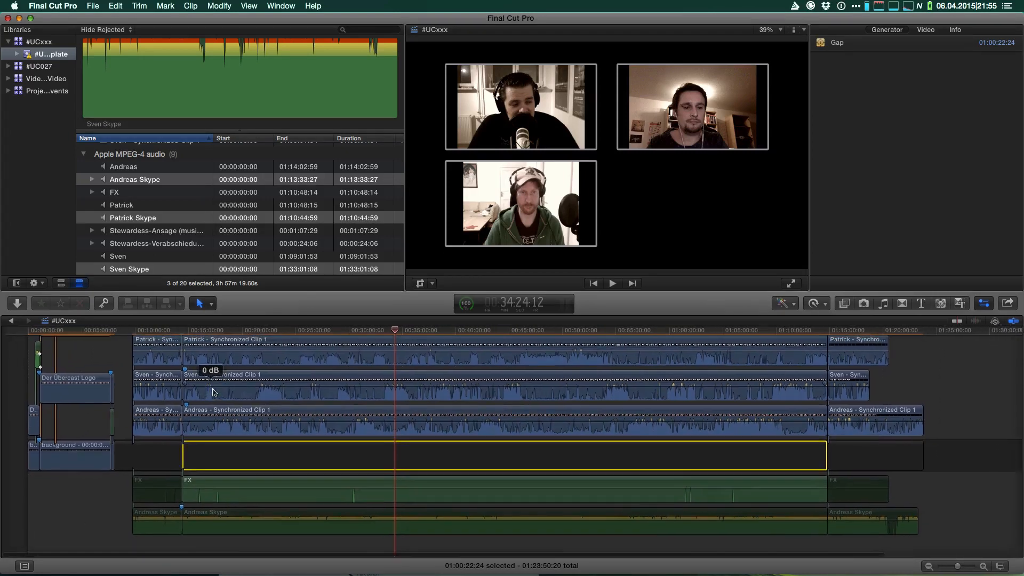
click(153, 514)
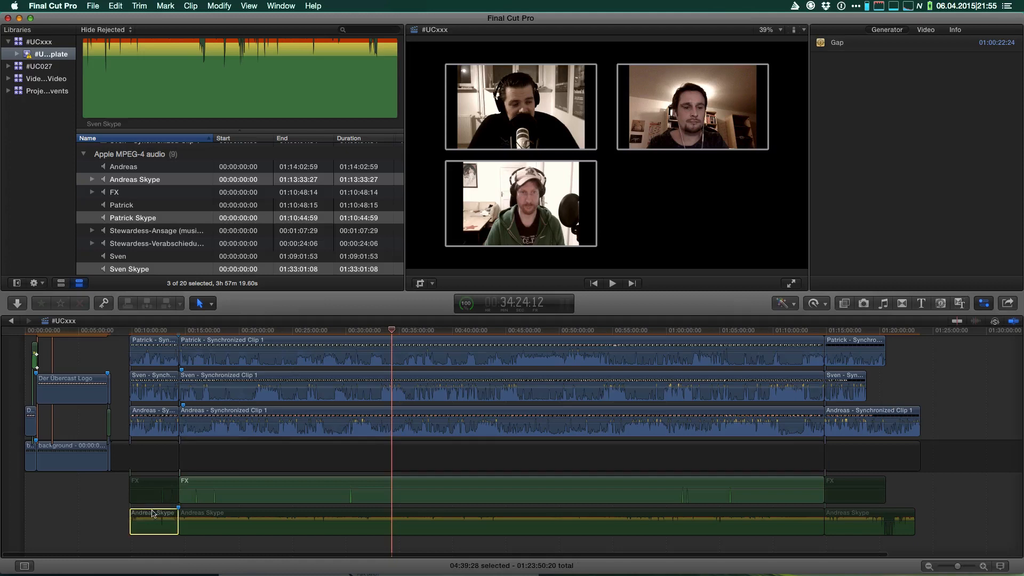
click(153, 332)
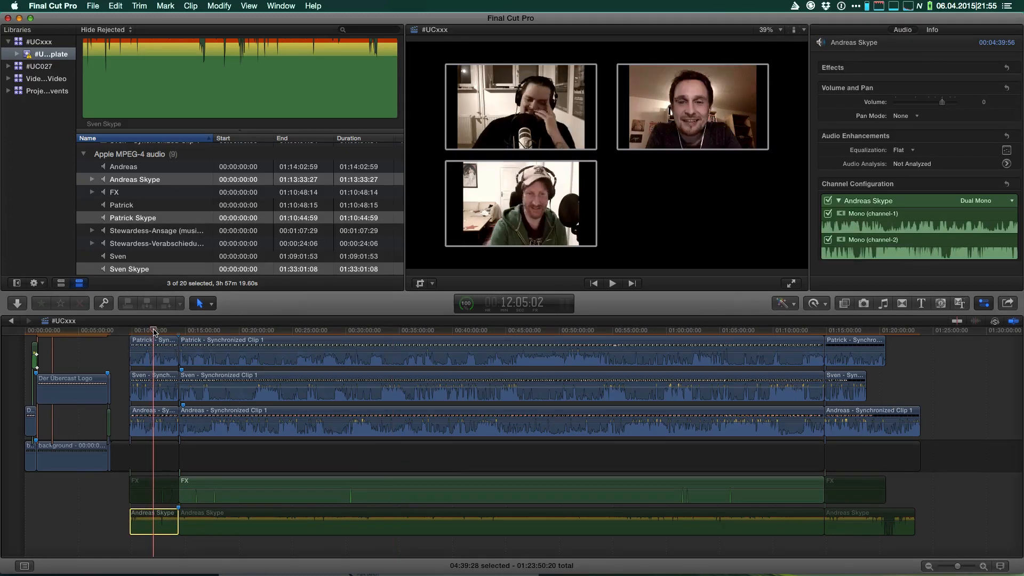
key(v)
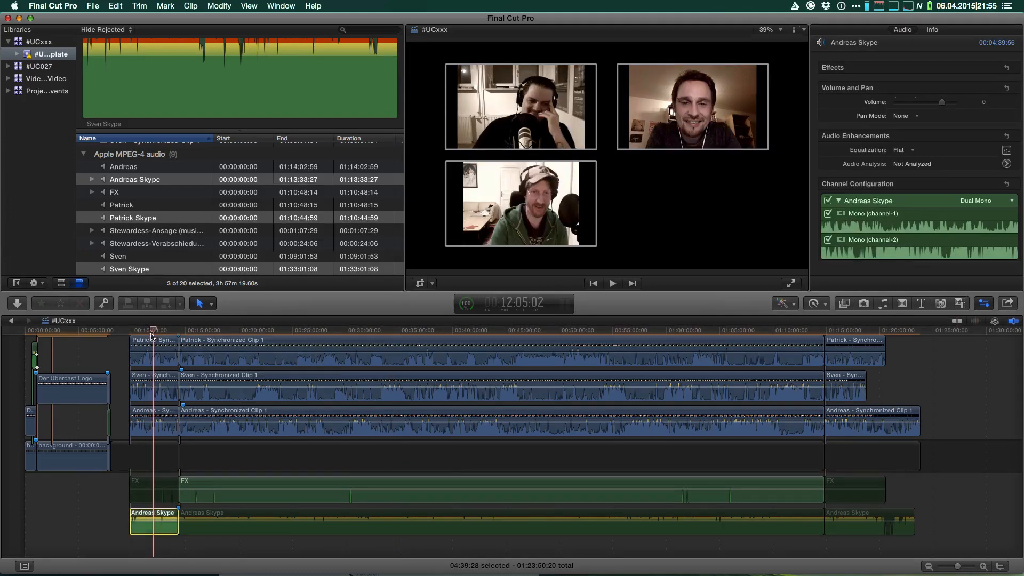
- Split the enabled first section of the Skype audio clip at 12:05:02
key(super+equal)
key(super+equal)
key(super+equal)
key(super+equal)
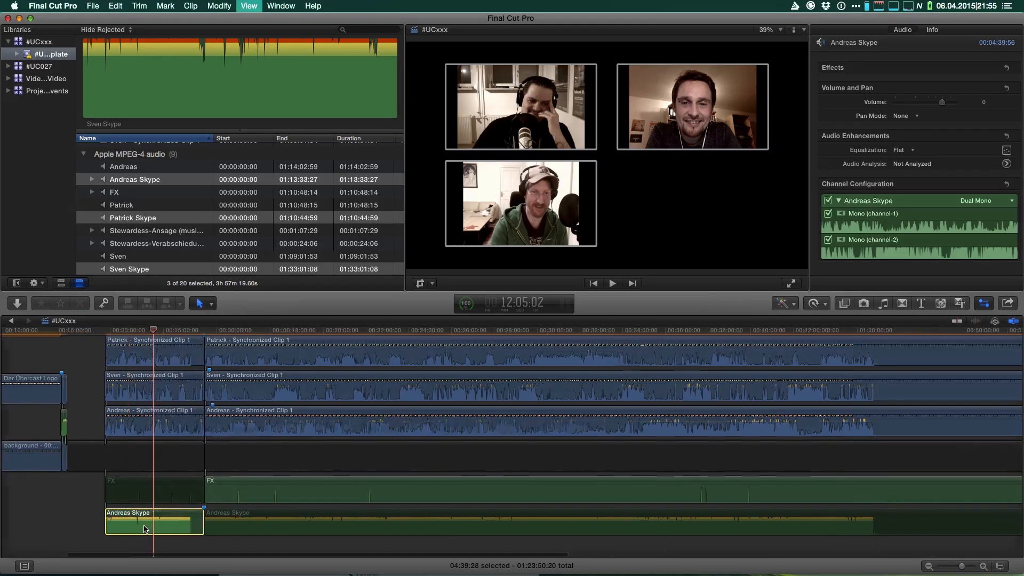
key(super+b)
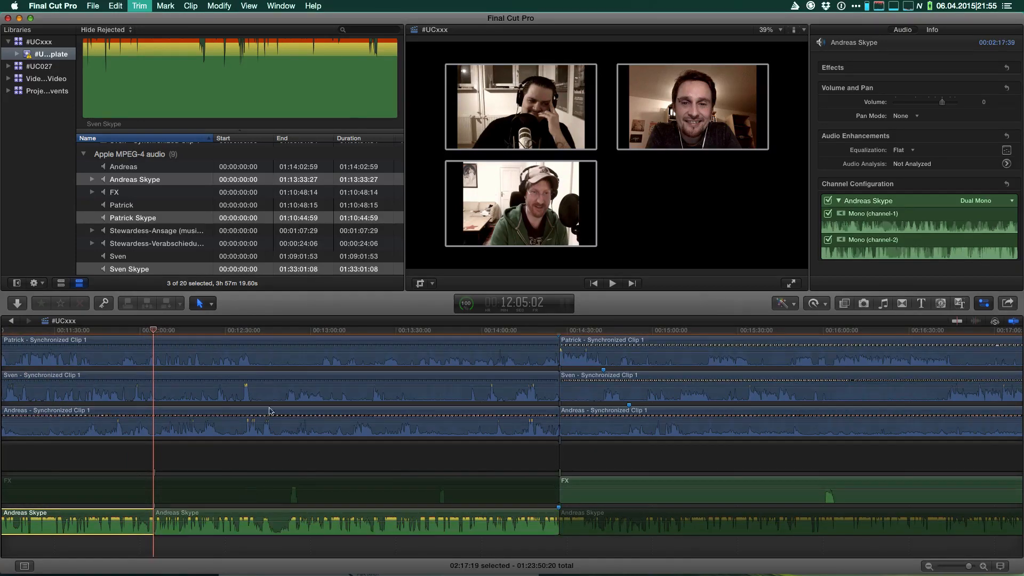
click(259, 334)
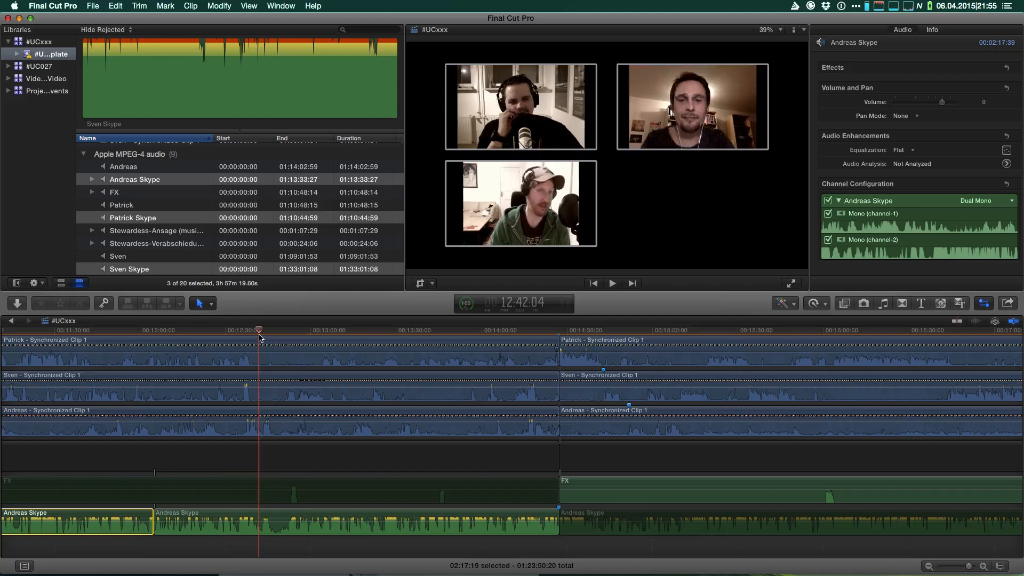
click(246, 518)
key(super+b)
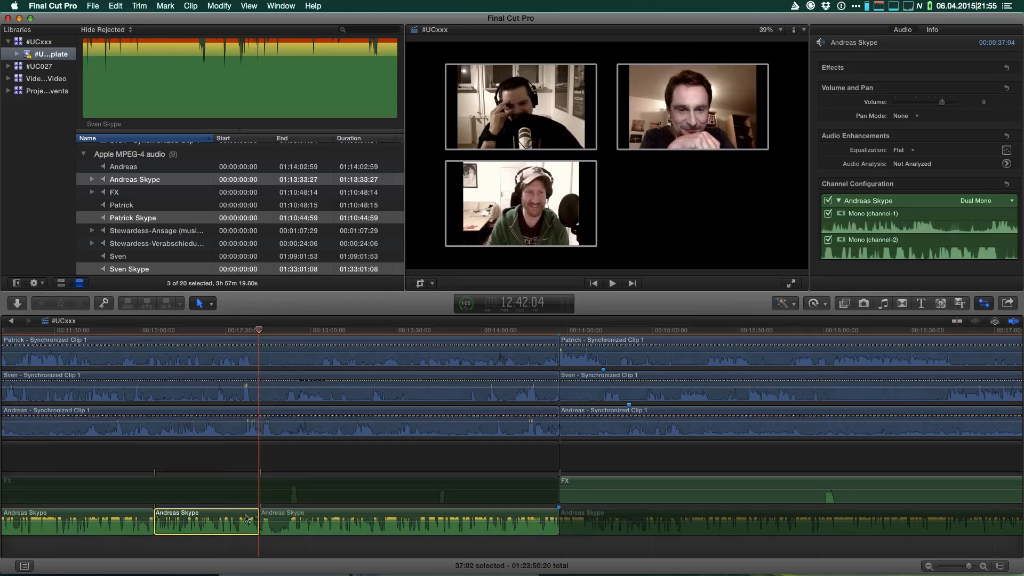
key(super+z)
- Split the Skype audio piece that follows the 12:05:02 cut at 12:45:21
drag(259, 328, 268, 328)
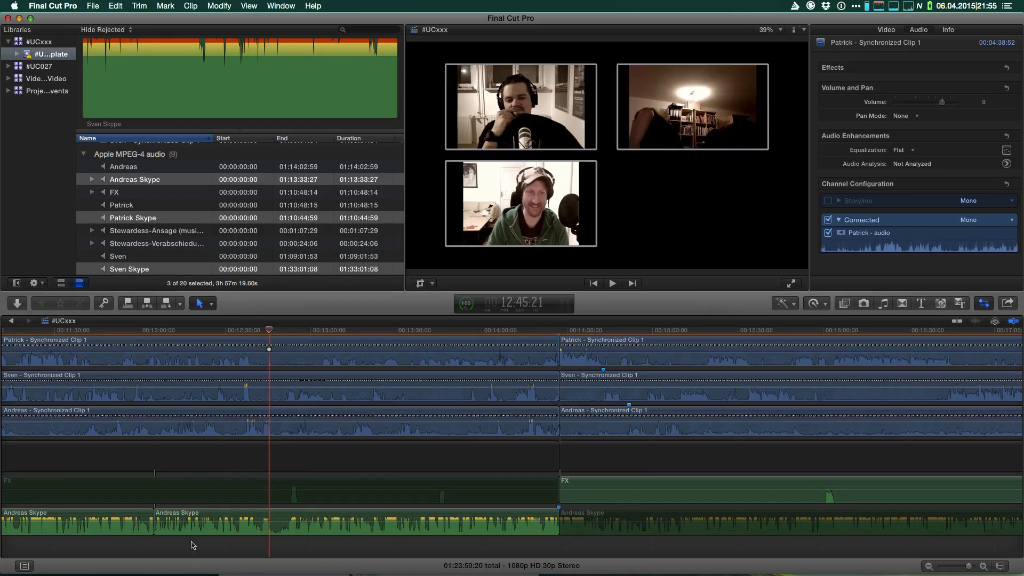
click(215, 520)
key(super+b)
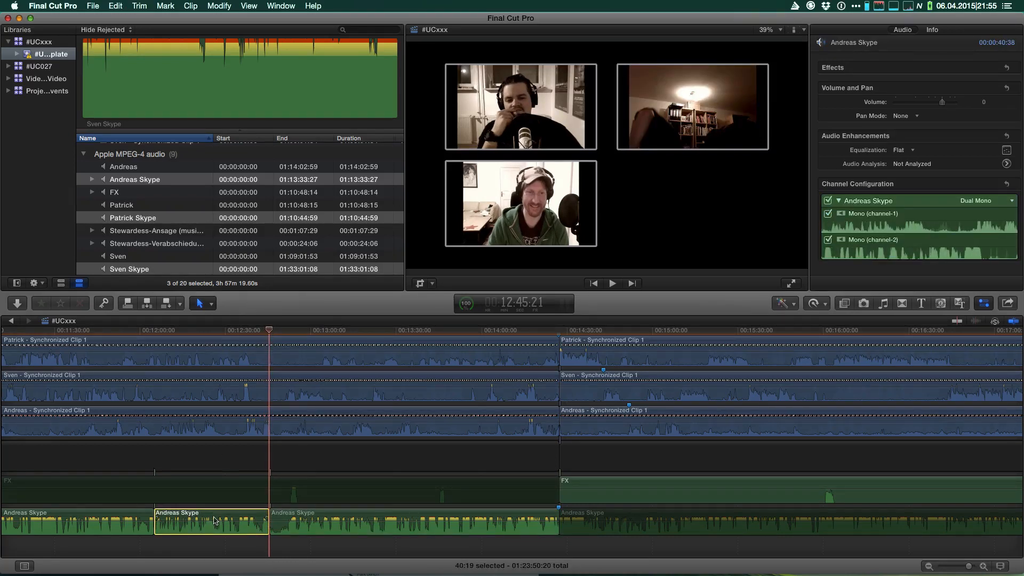
key(shift+z)
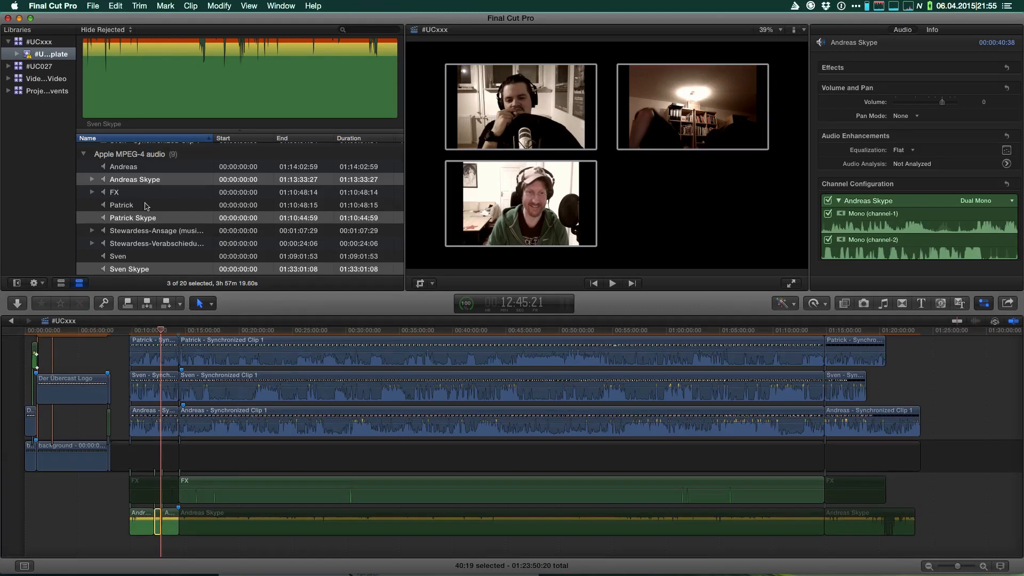
- Rename the #UCxxx project in the browser as "#UCxxx - v1"
scroll(147, 206, up, 4)
scroll(147, 207, up, 4)
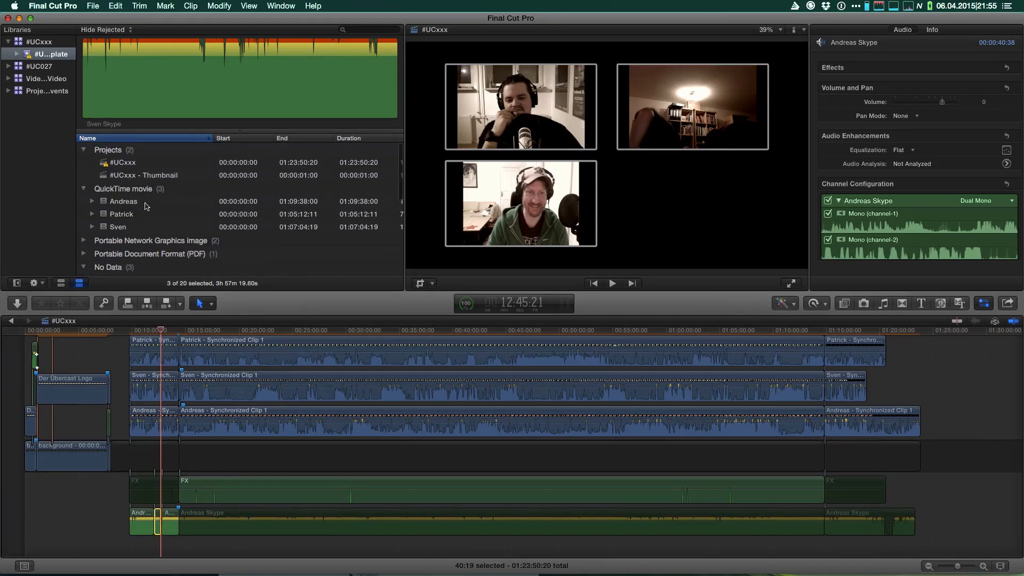
click(125, 164)
click(126, 164)
key(Return)
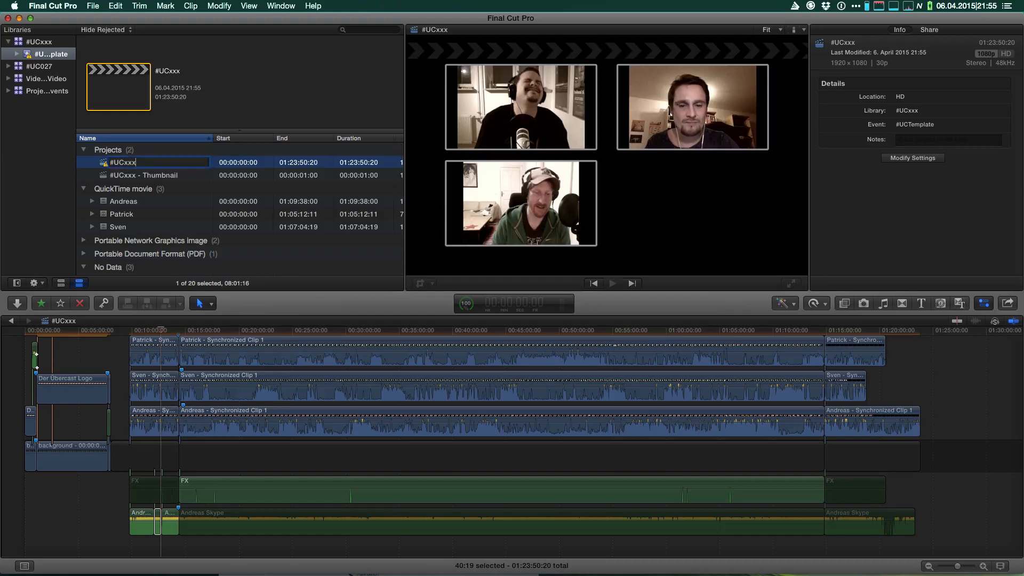
text(- v1)
key(Return)
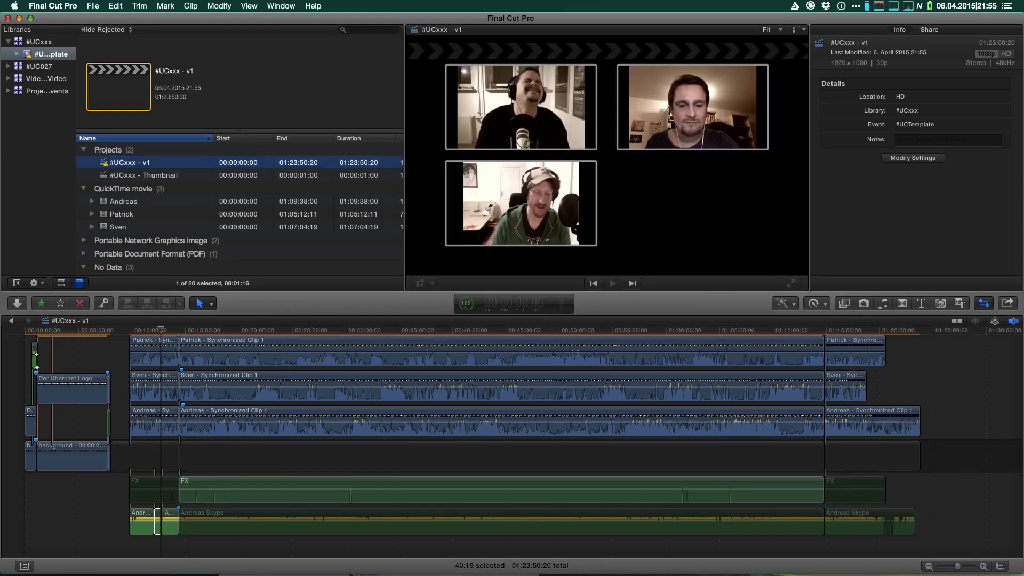
- Duplicate the "#UCxxx - v1" project, name the copy "#UCxxx - v2" and open it in the timeline
key(super+d)
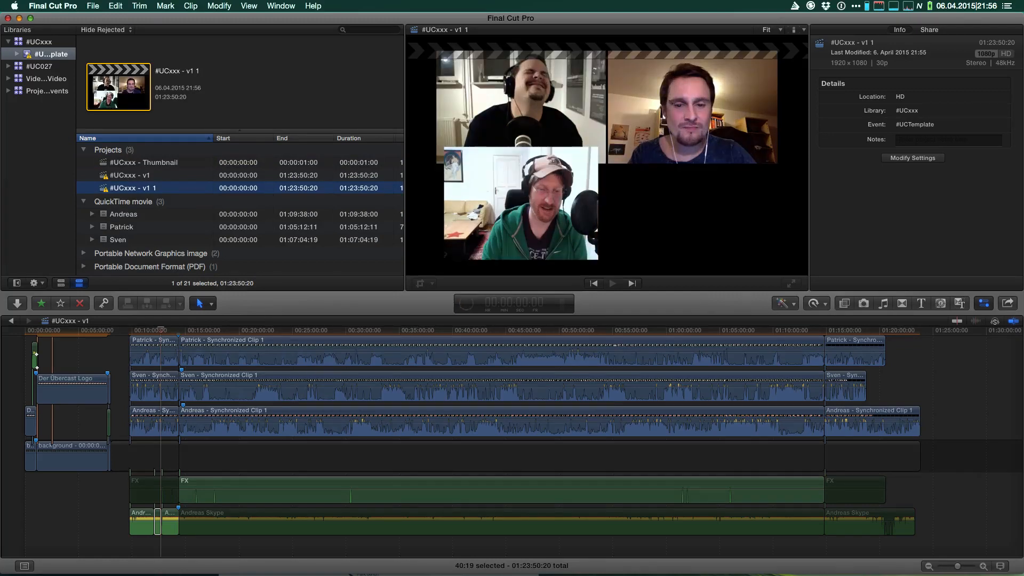
key(Return)
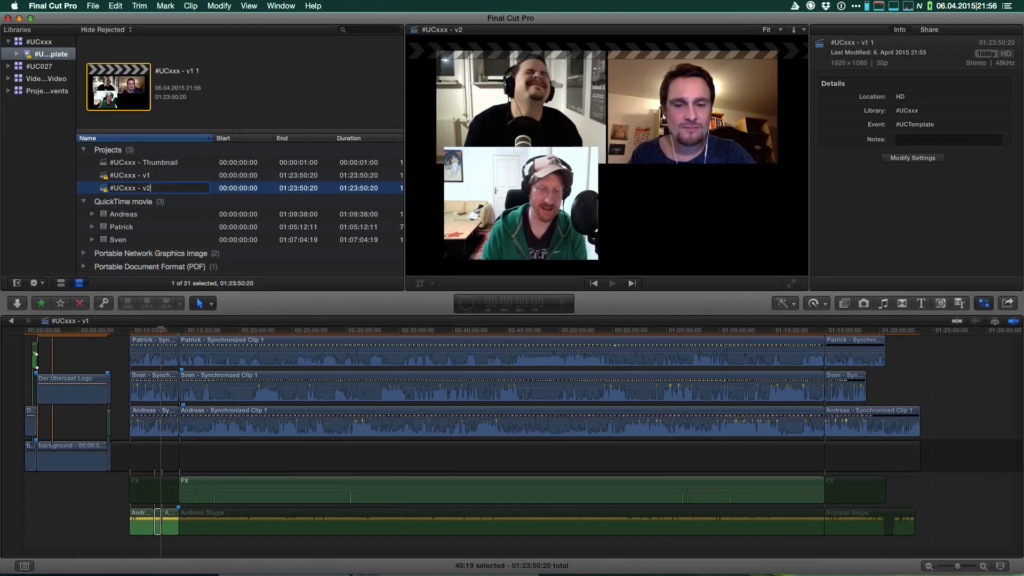
key(Return)
key(super+o)
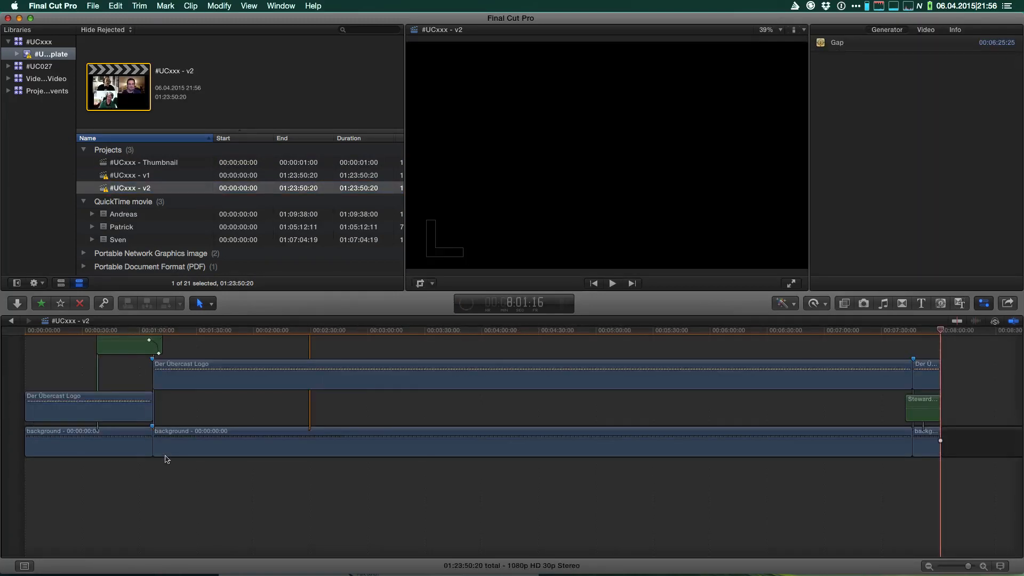
- Move the short middle Skype audio piece to the very start of the timeline, beneath the background clip
key(shift+z)
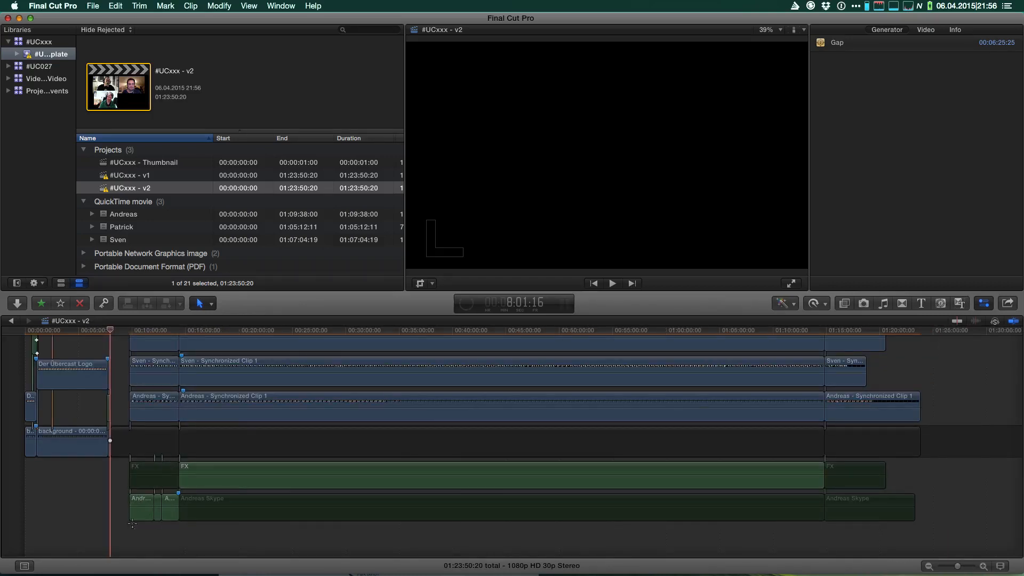
drag(132, 528, 137, 475)
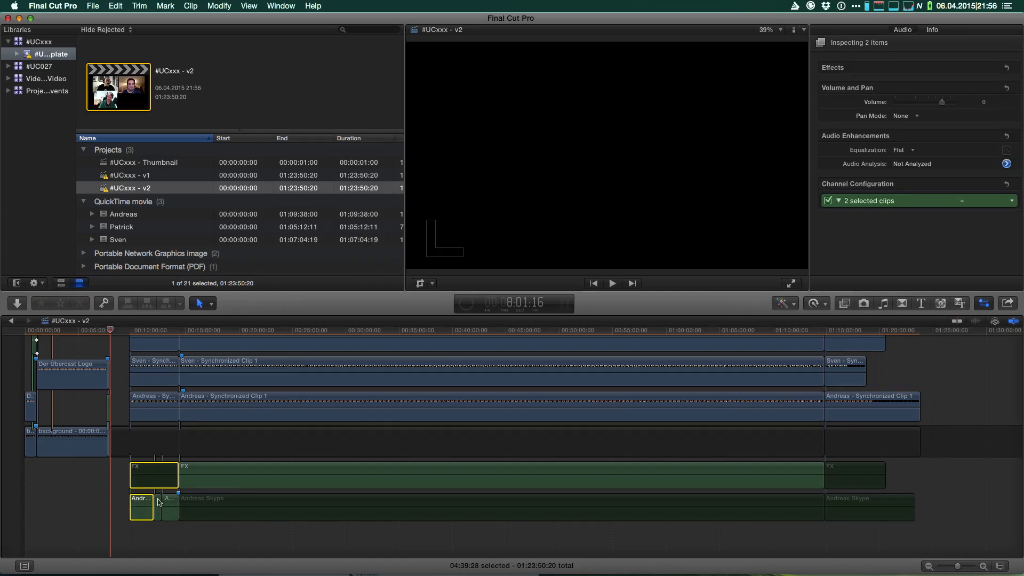
click(158, 505)
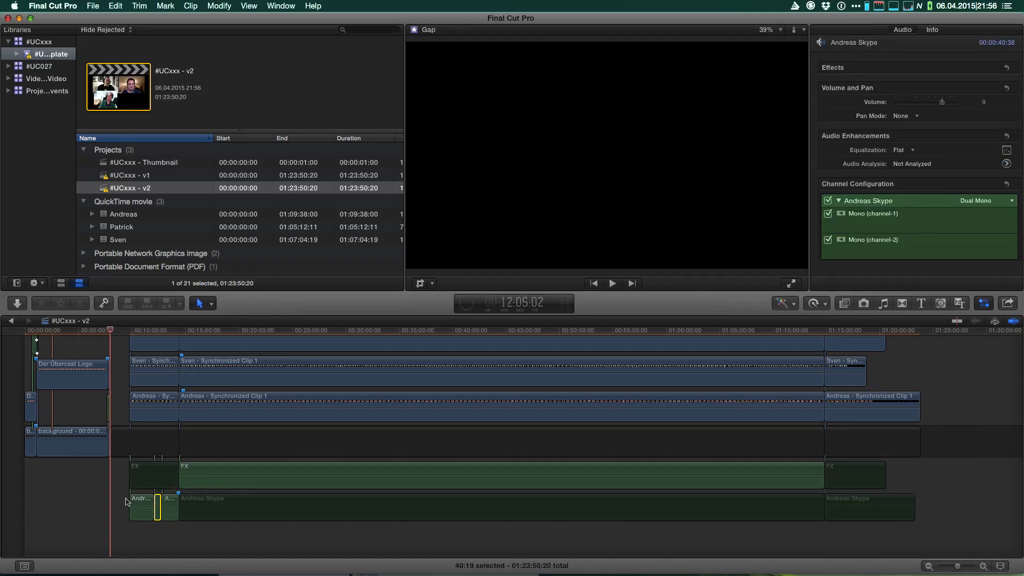
drag(158, 504, 10, 457)
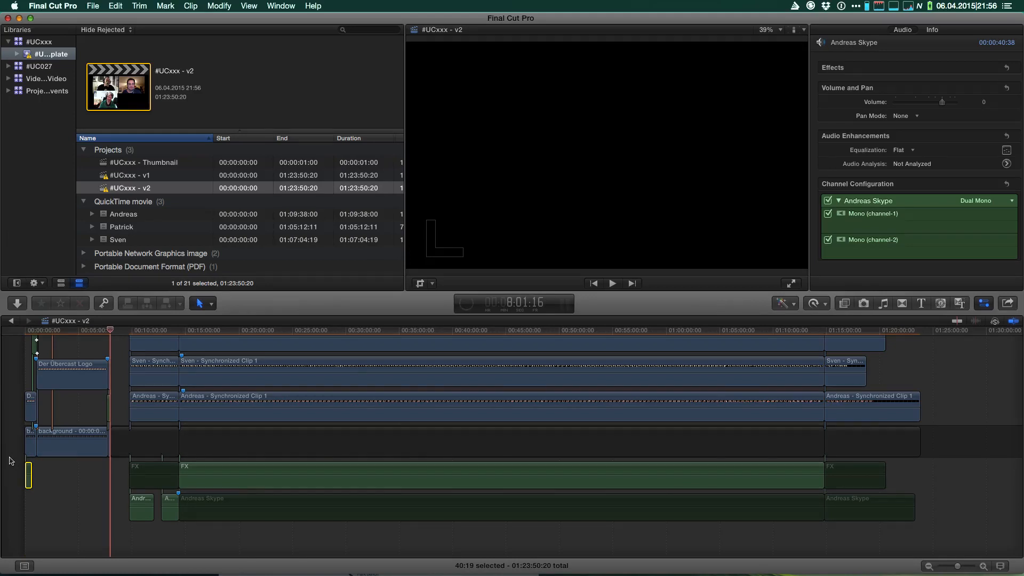
- Delete the gap clips before and after the main conversation, together with the pieces connected to them
click(154, 440)
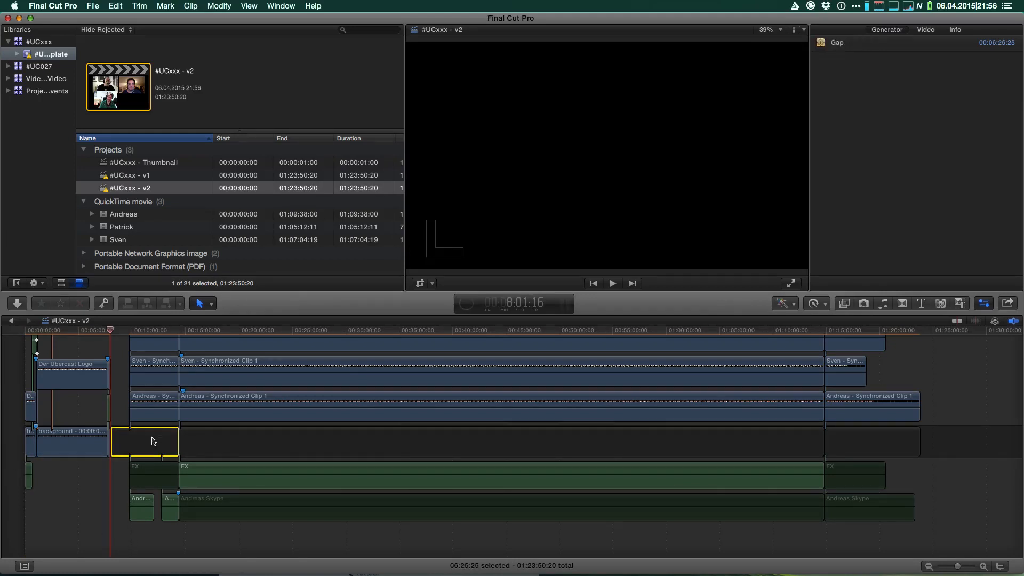
key(Delete)
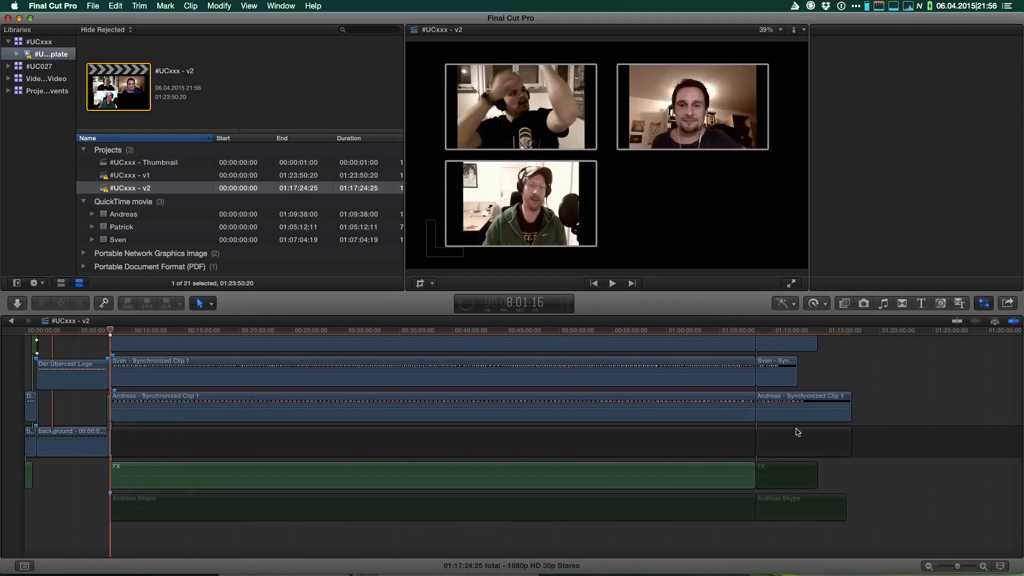
click(792, 437)
key(Delete)
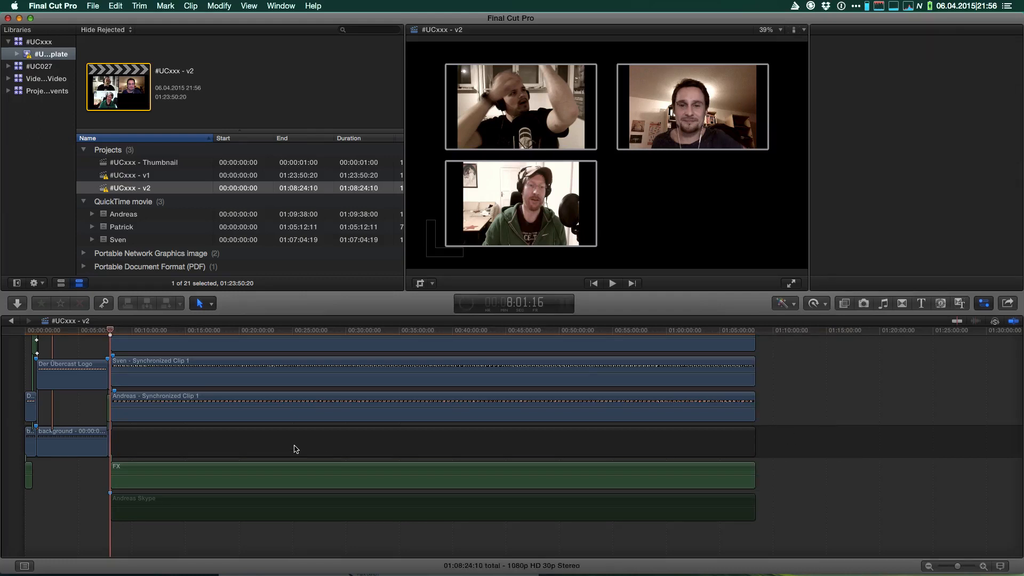
- Move the three speakers' synchronized clips, the FX clip and the disabled Skype audio clip together earlier, over the first background section
key(shift+z)
scroll(203, 394, up, 3)
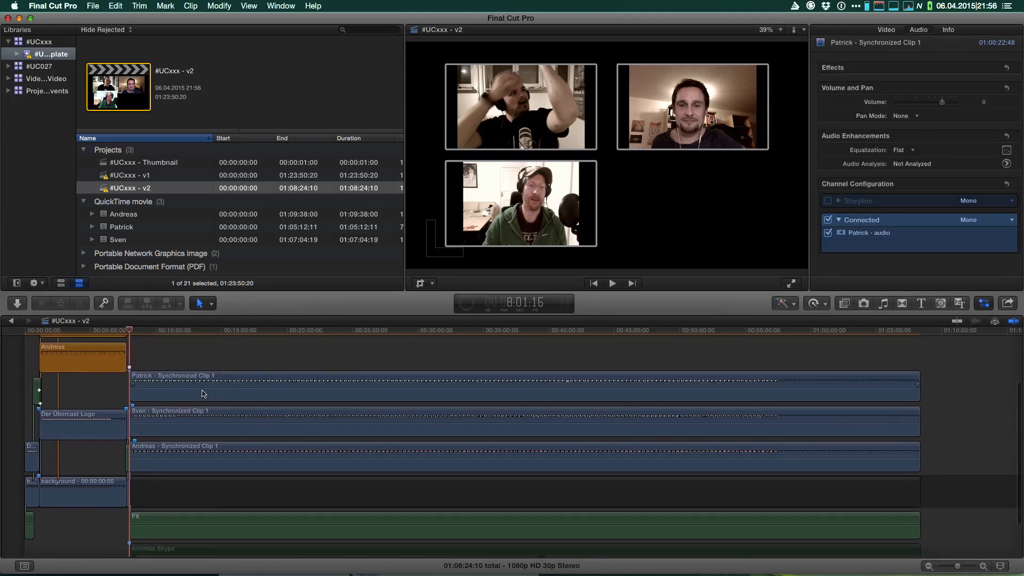
scroll(203, 394, up, 3)
click(169, 472)
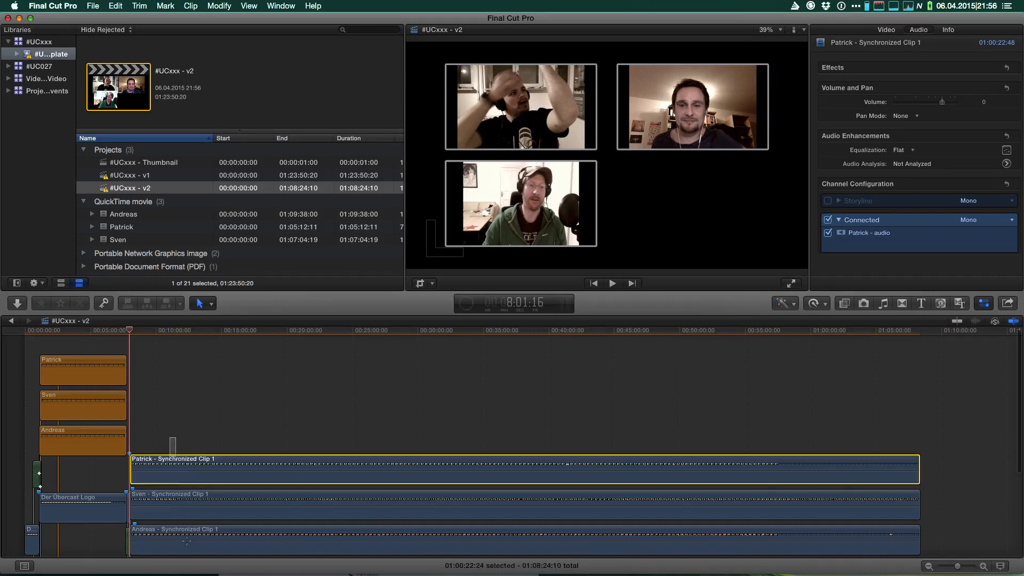
drag(186, 541, 190, 404)
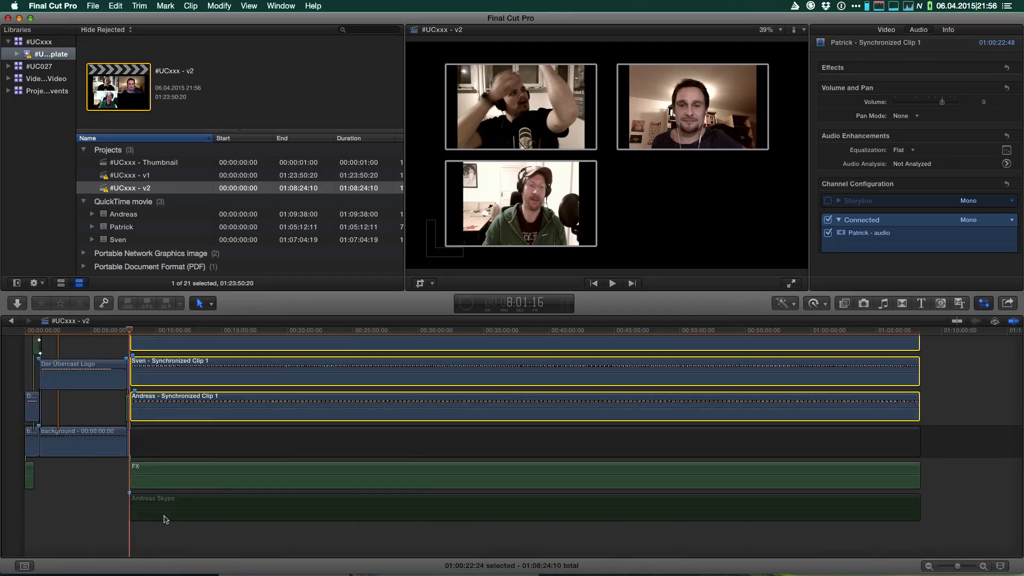
drag(122, 532, 171, 469)
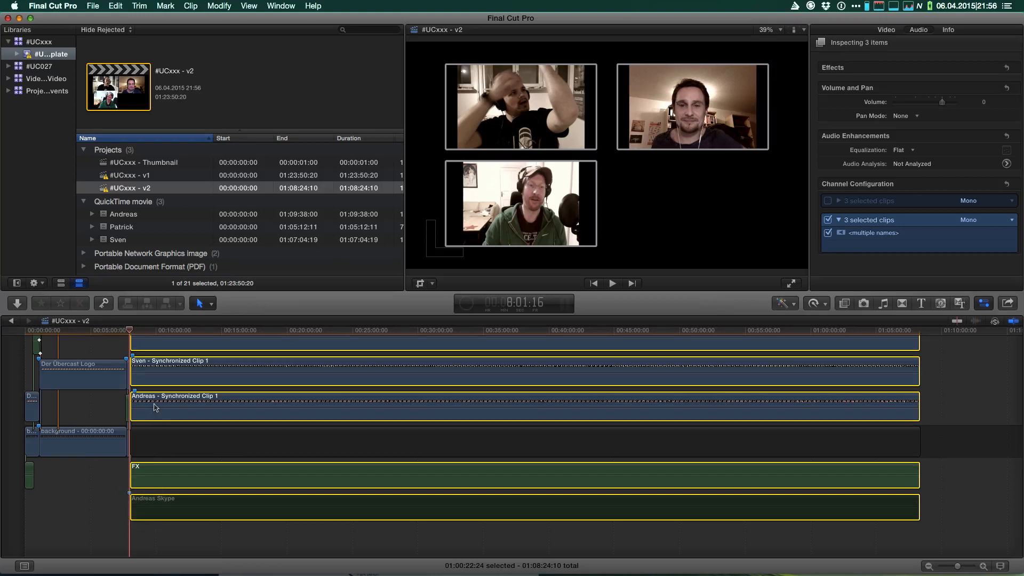
drag(156, 398, 83, 368)
- Delete the three orange speaker placeholder clips above the beginning of the timeline
scroll(77, 405, up, 6)
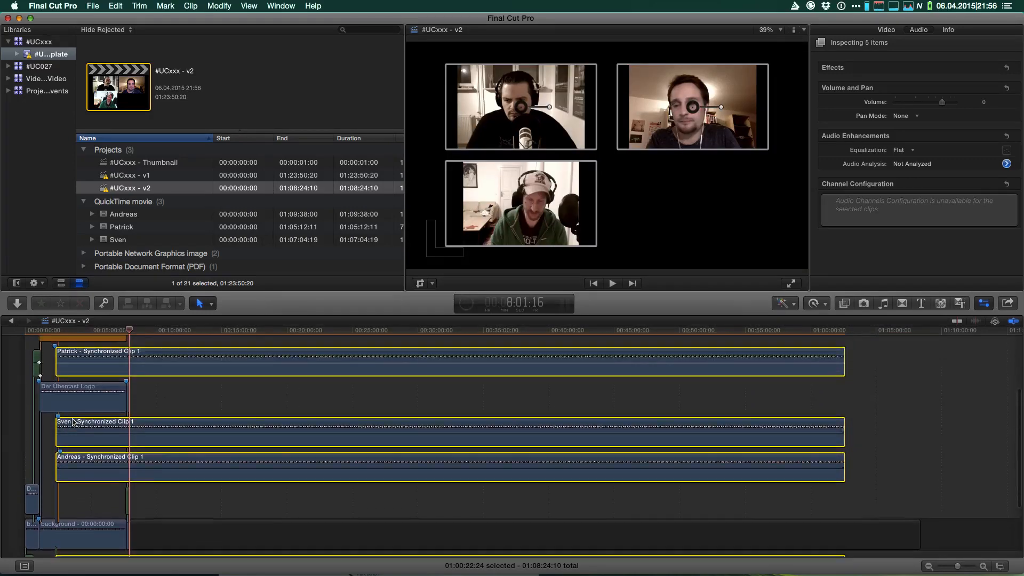
scroll(73, 423, up, 2)
drag(152, 360, 55, 444)
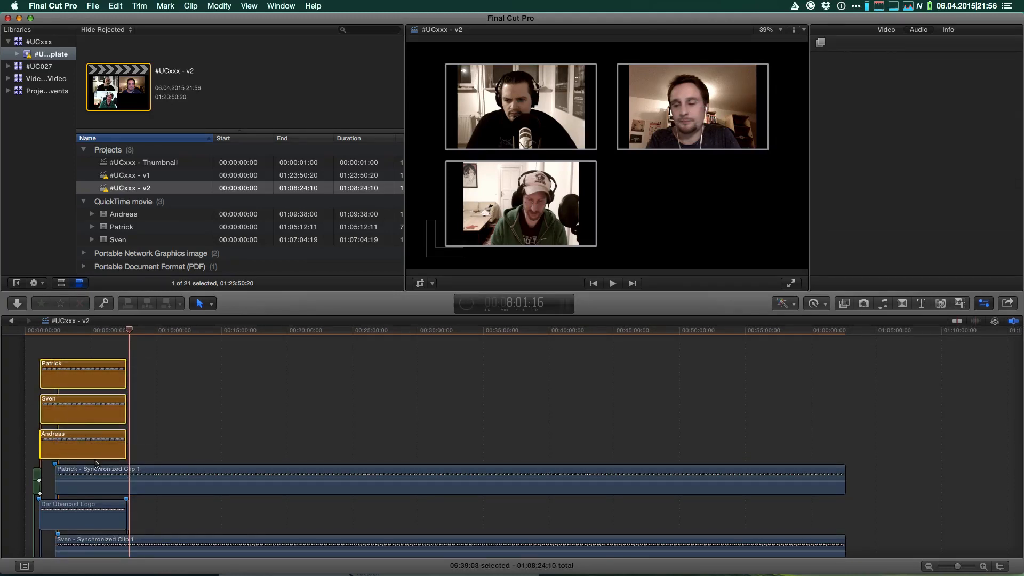
key(Delete)
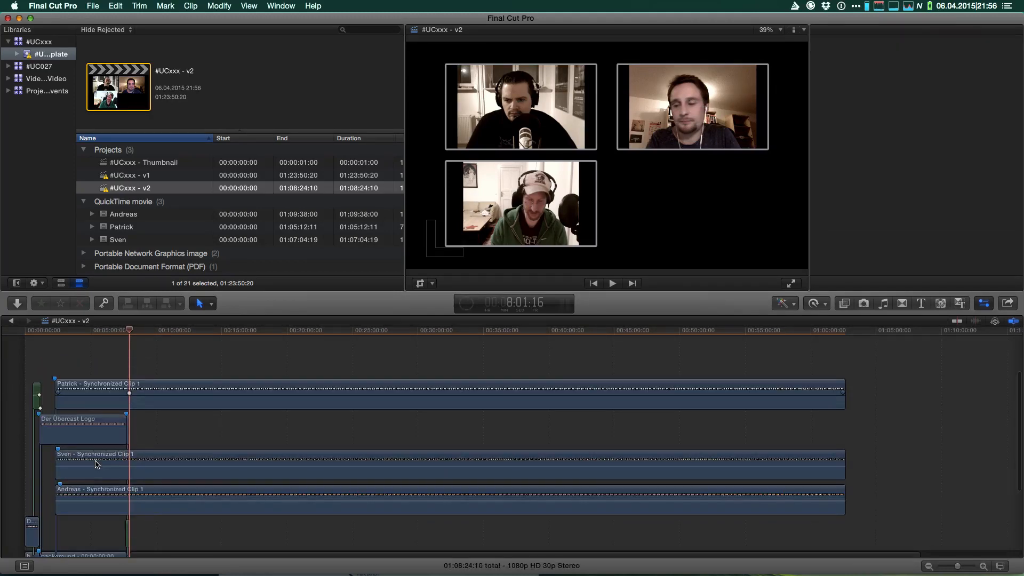
- Move the longer "Der Übercast Logo" clip beneath the three speakers' synchronized clips
scroll(71, 418, down, 2)
click(70, 418)
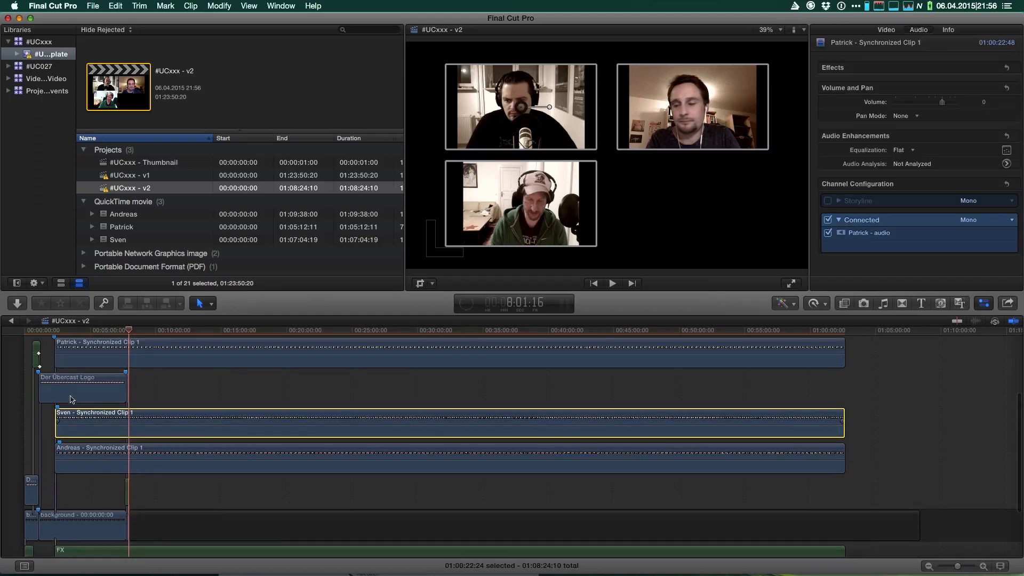
click(66, 380)
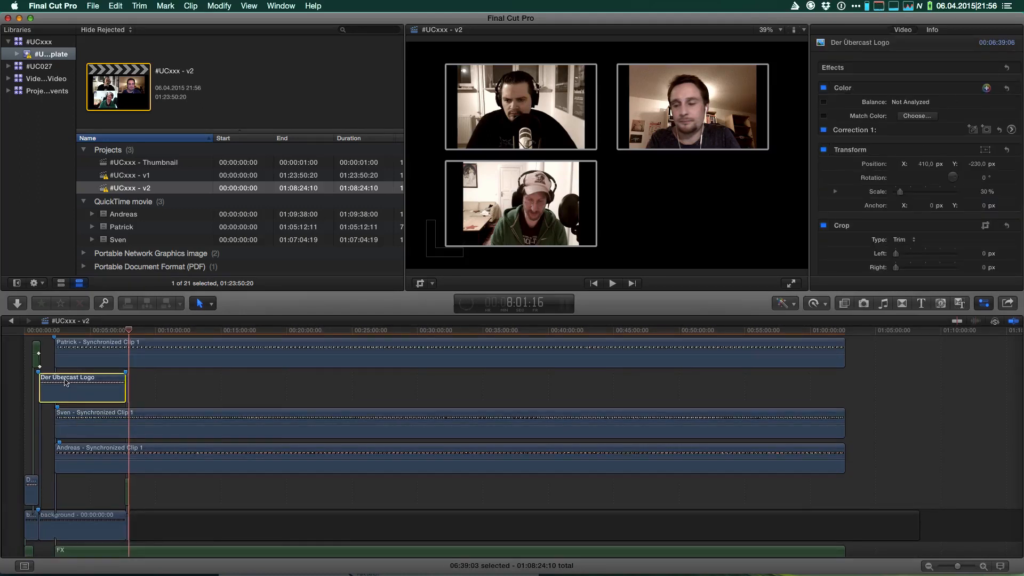
drag(66, 382, 66, 471)
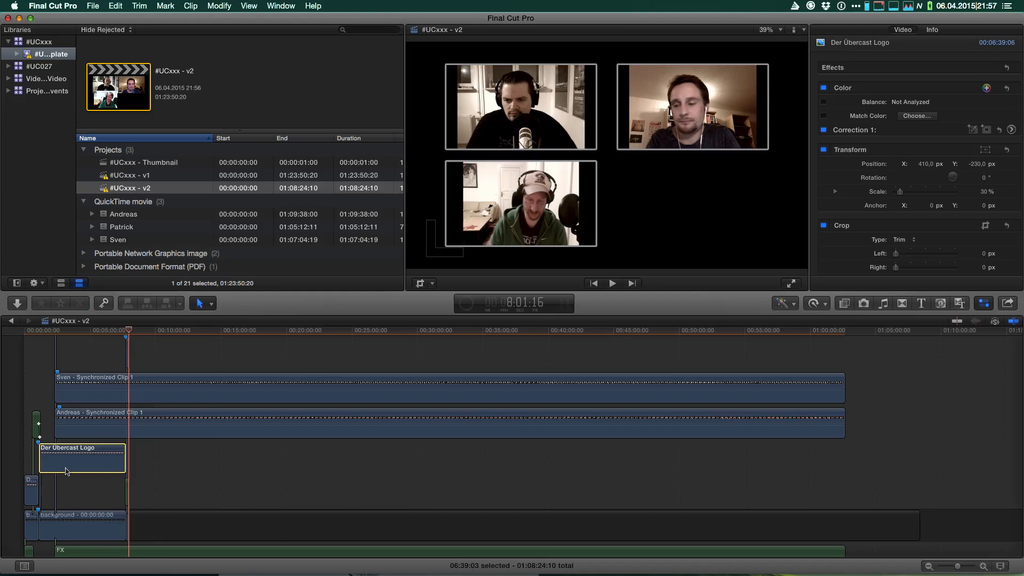
- Delete the long leftover gap clip that follows the background clip in the primary storyline
click(122, 520)
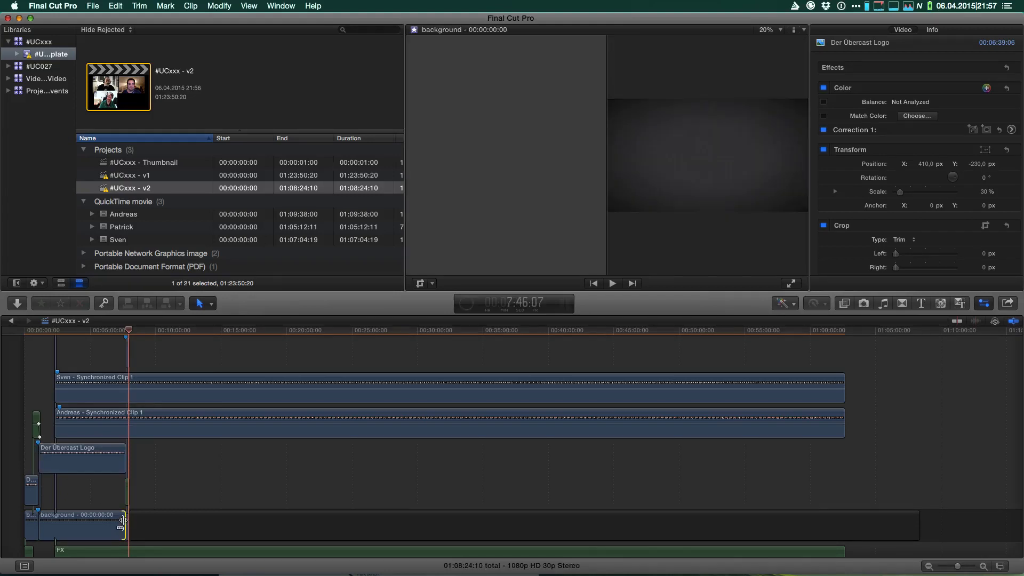
click(201, 530)
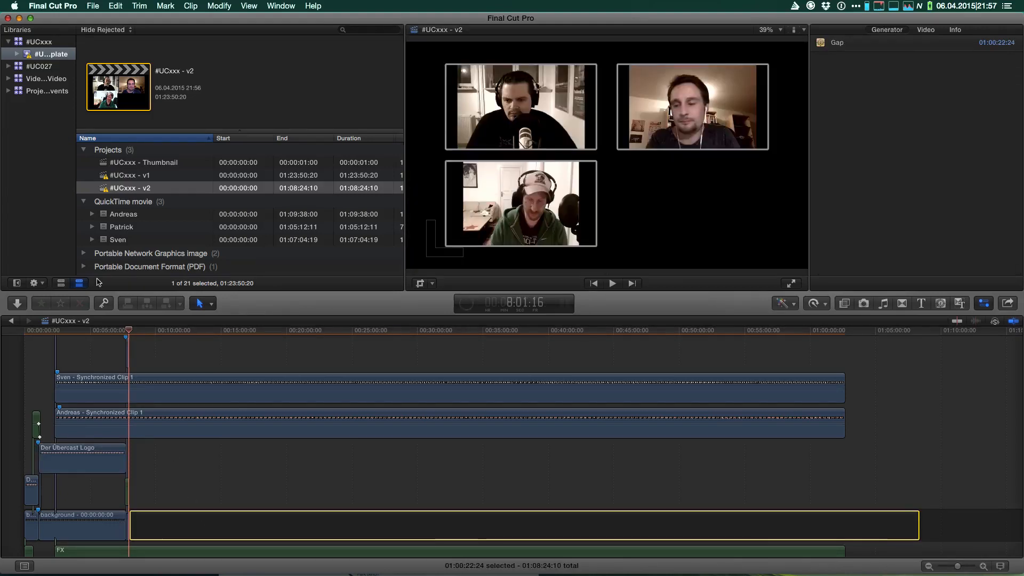
click(42, 330)
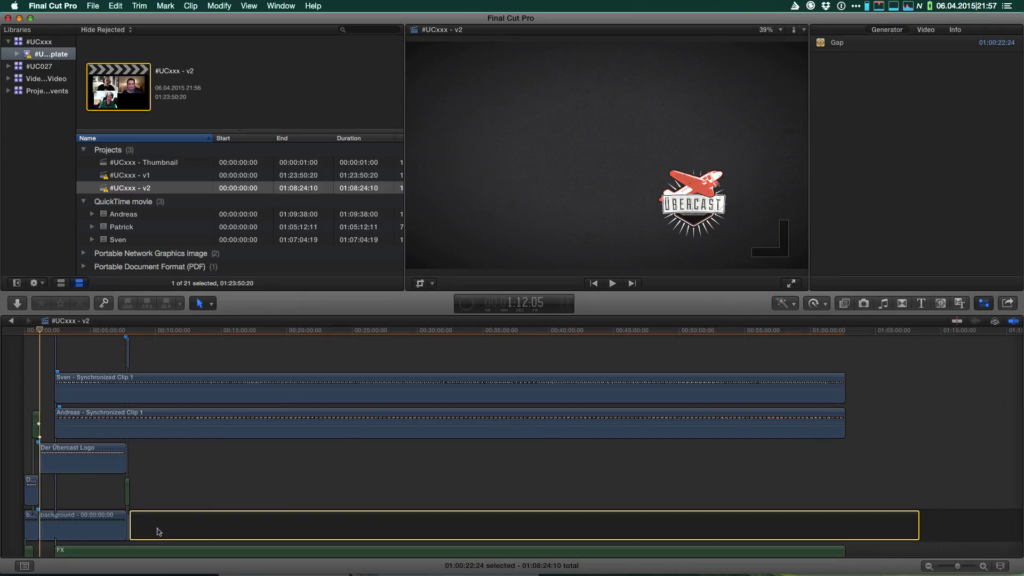
scroll(158, 532, down, 4)
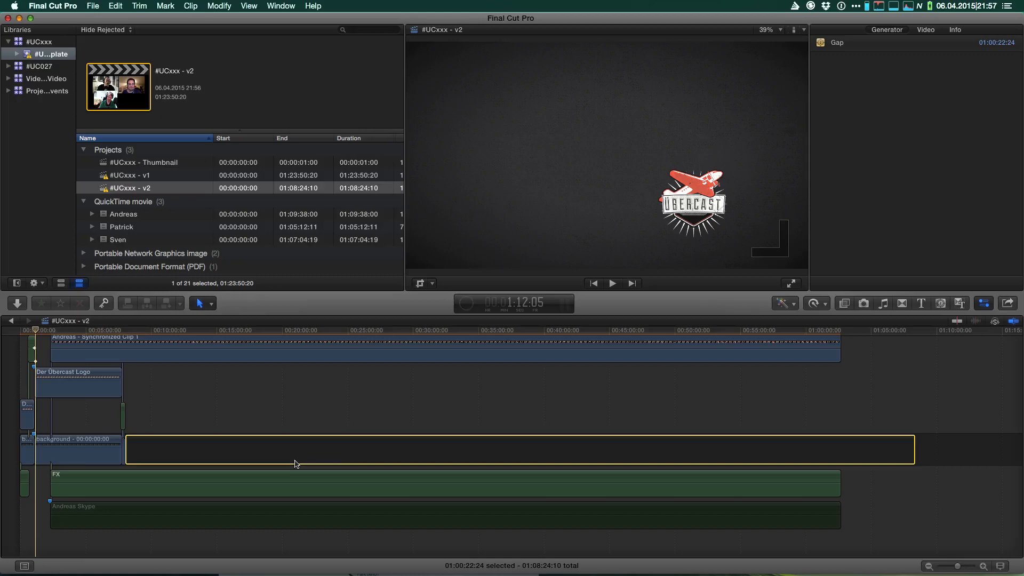
key(Delete)
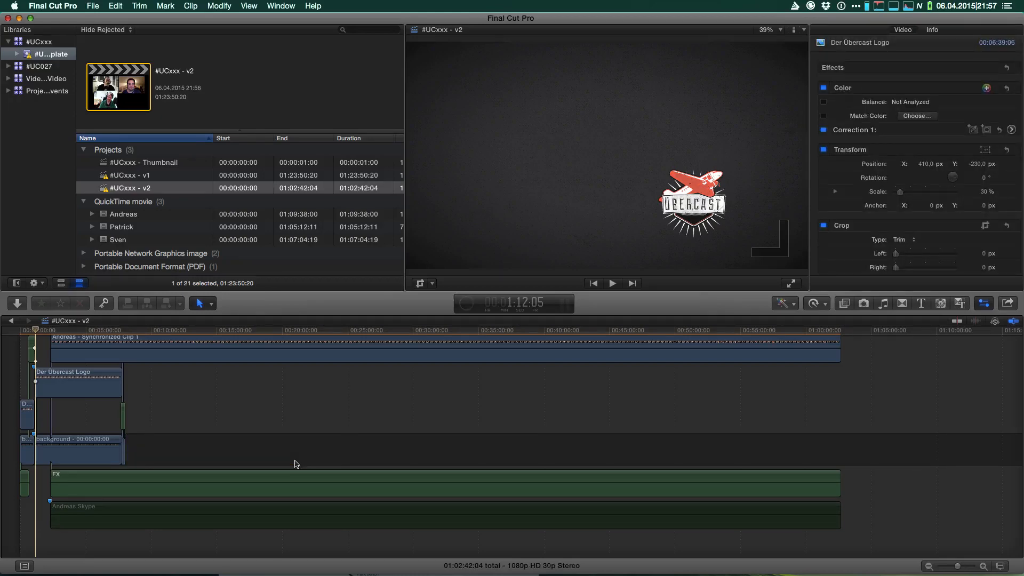
- Extend the main background clip and the "Der Übercast Logo" clip to the end of the speakers' clips at 01:02:42:04
key(shift+z)
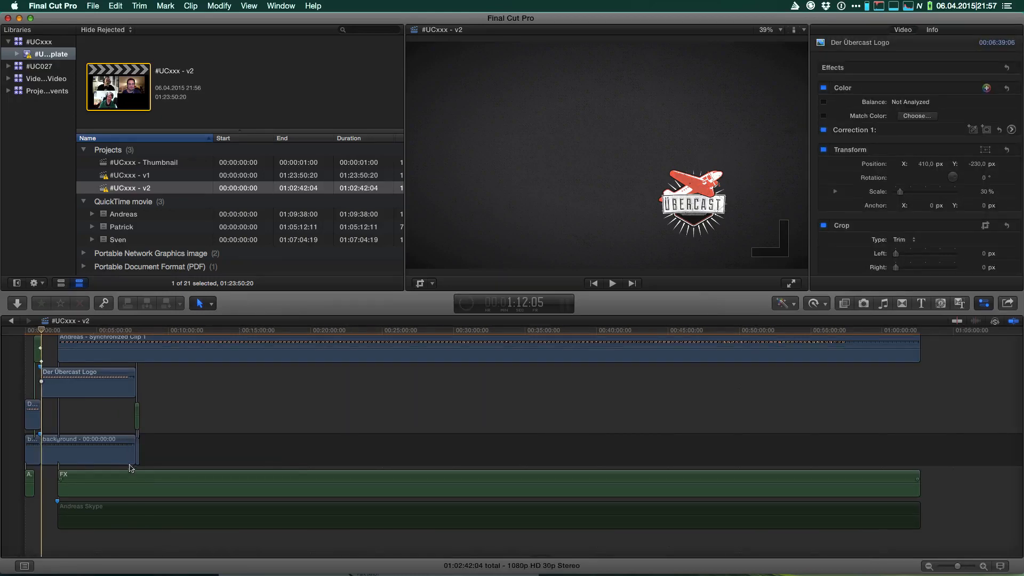
drag(887, 334, 923, 334)
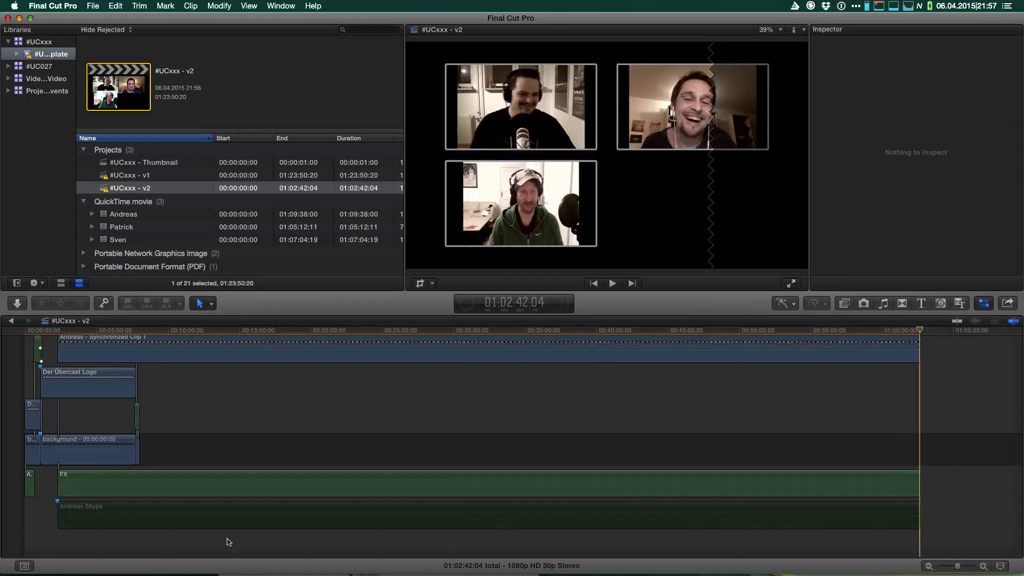
click(134, 456)
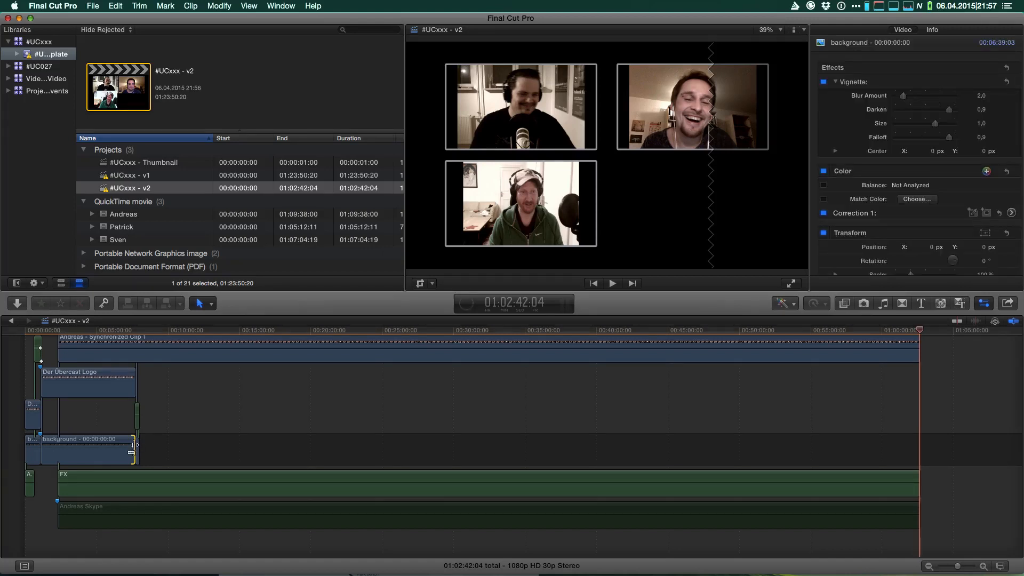
drag(134, 450, 212, 450)
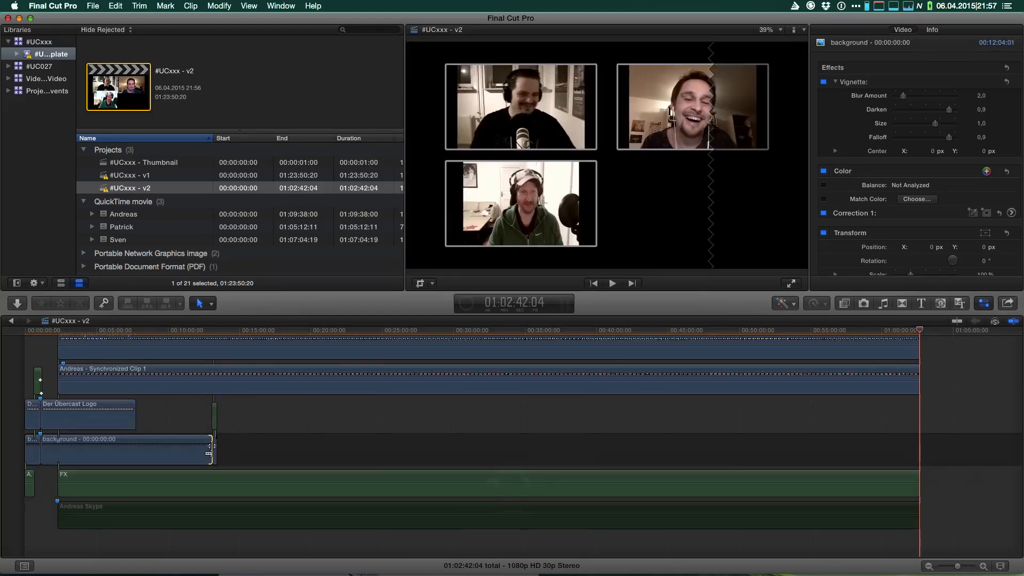
click(132, 412)
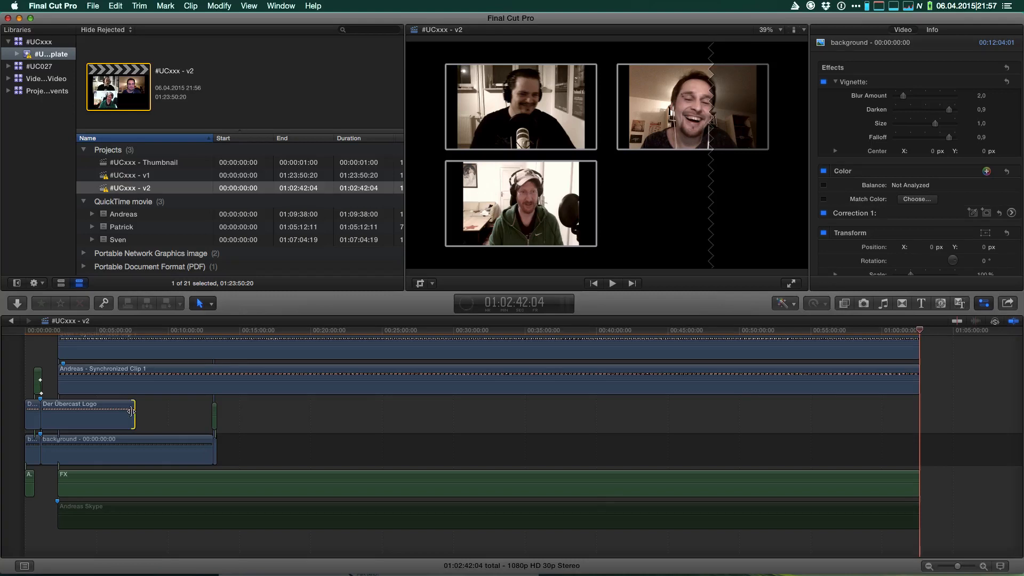
click(211, 447)
key(shift+x)
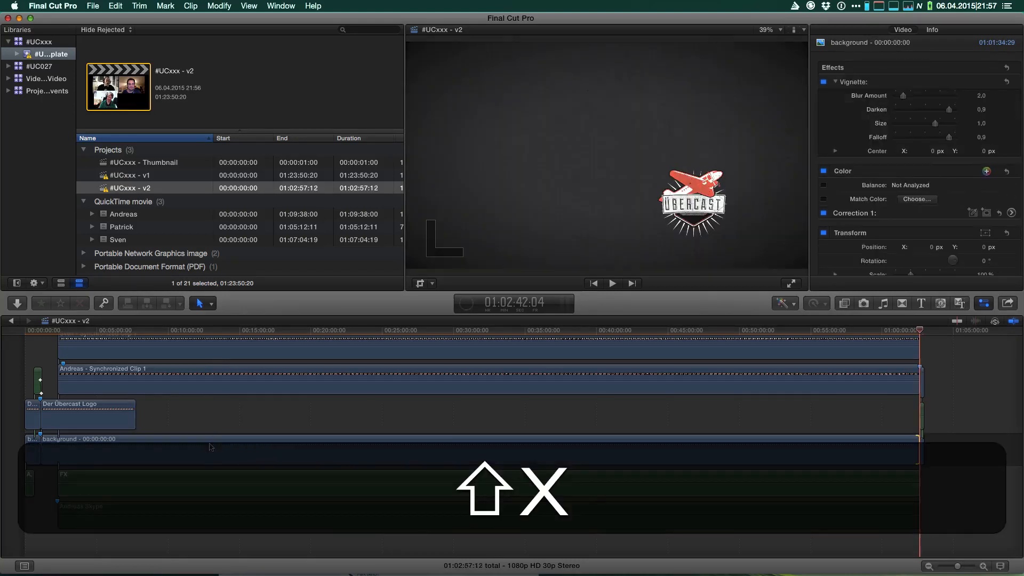
click(134, 425)
key(shift+x)
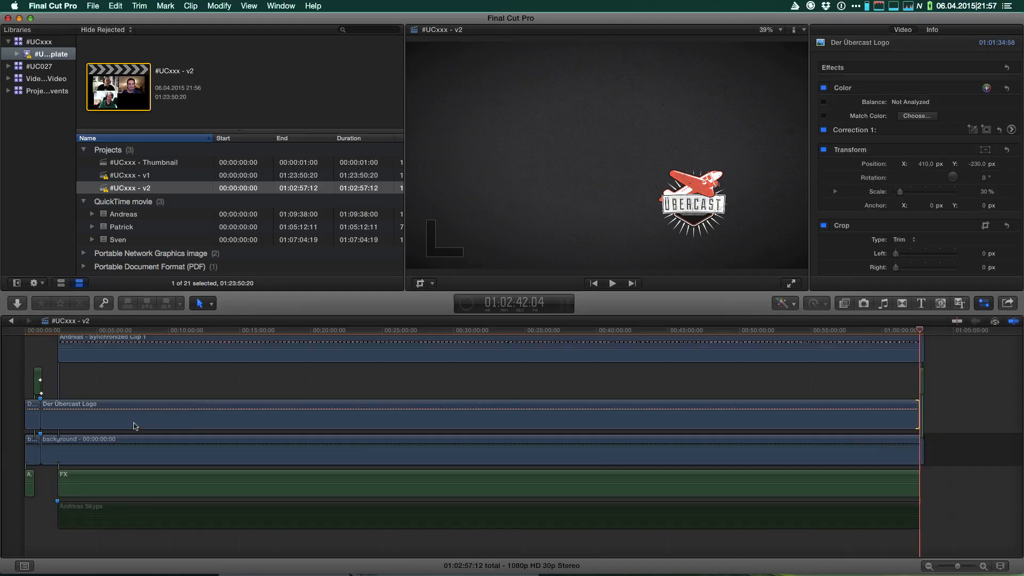
- Examine the transition from the conversation to the closing logo, background and "Stewardess-Verabschiedung 30" audio at the timeline's end
key(super+plus)
key(super+plus)
key(super+plus)
key(super+plus)
key(super+plus)
key(super+plus)
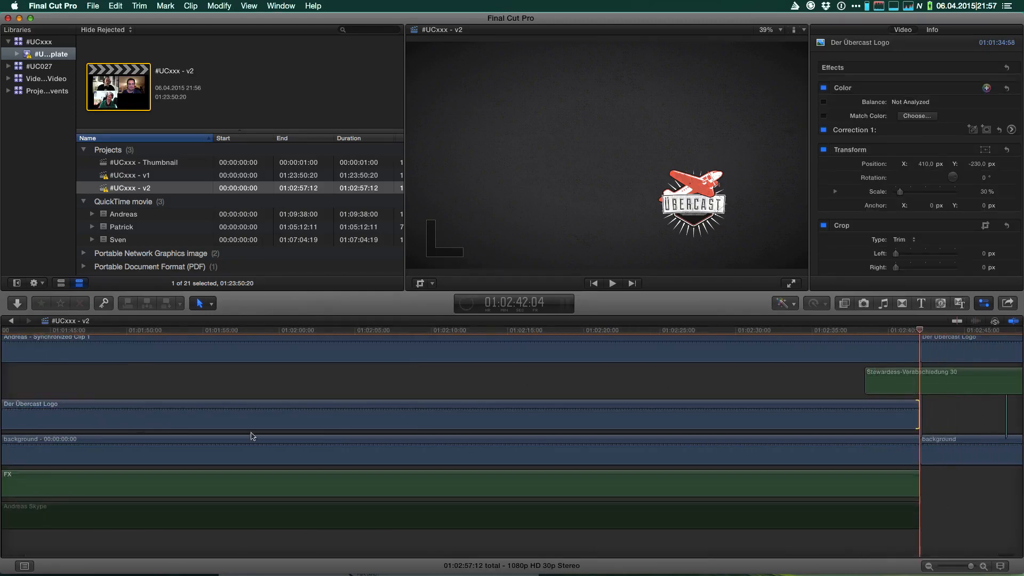
scroll(421, 431, right, 10)
scroll(421, 431, up, 3)
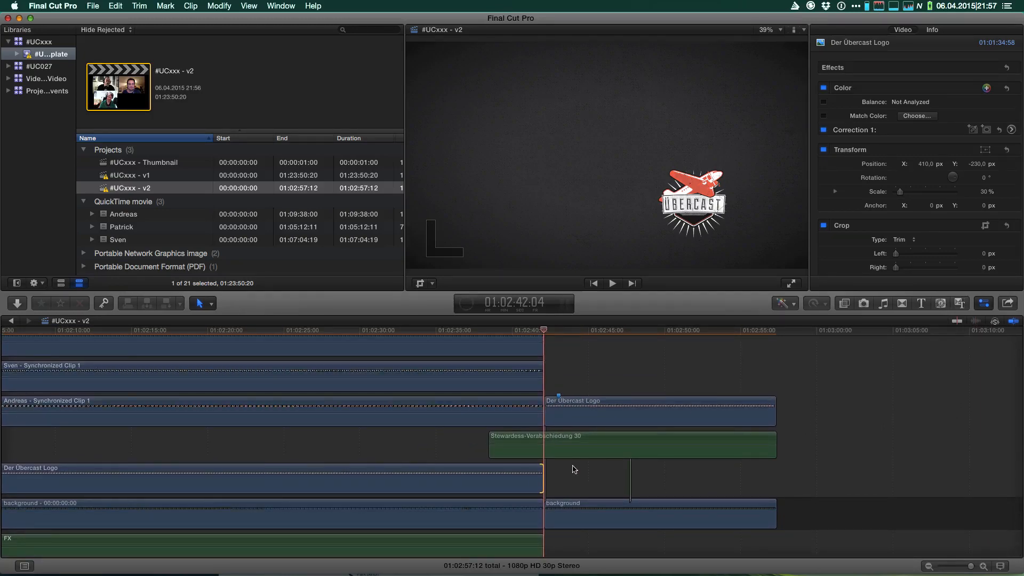
scroll(574, 469, up, 2)
scroll(574, 469, left, 1)
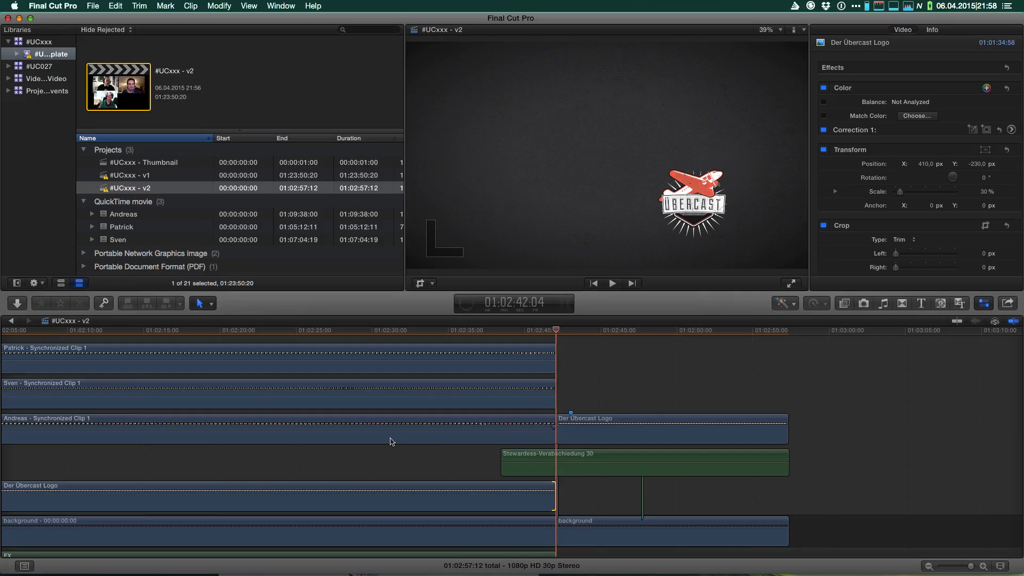
- Move the three speakers' synchronized clips together earlier so they start with the main background clip at about 00:01:07
key(Home)
key(super+minus)
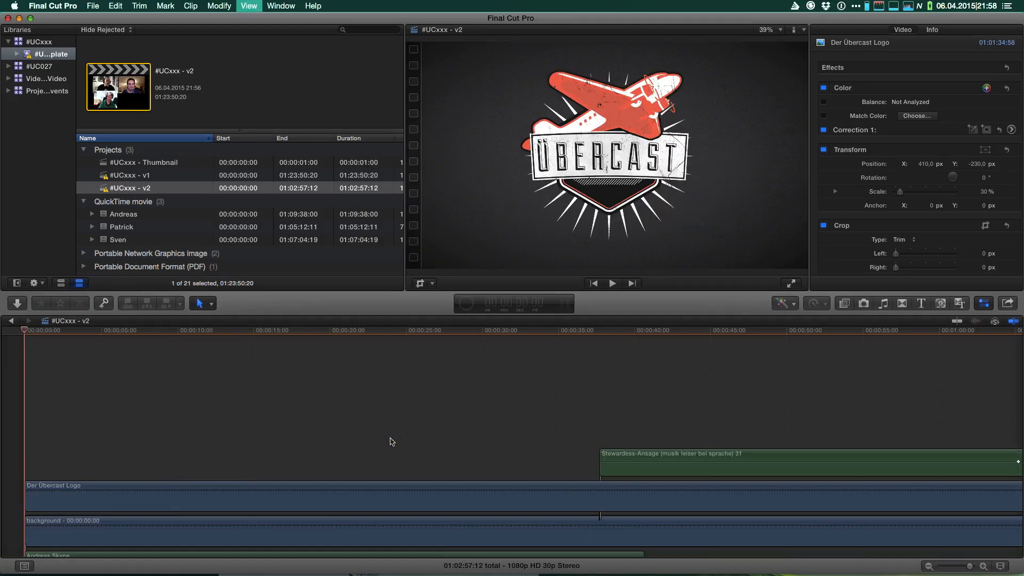
scroll(342, 411, right, 15)
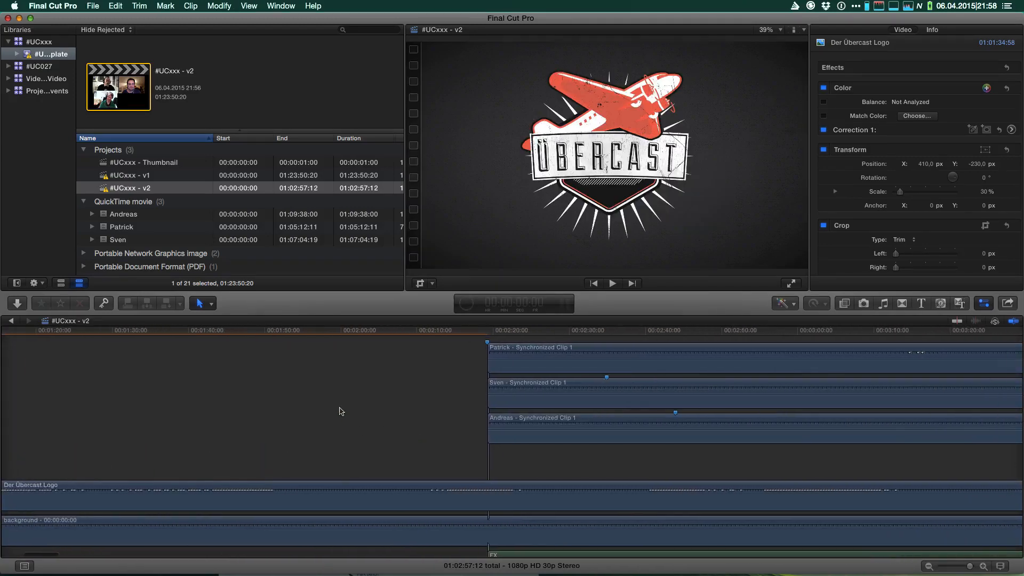
scroll(342, 412, left, 15)
key(super+minus)
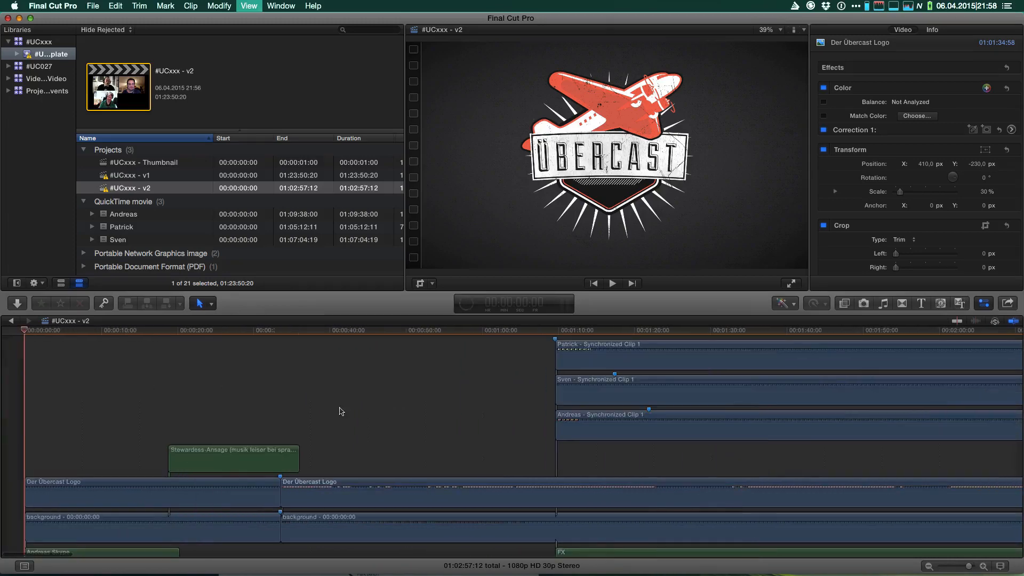
drag(523, 350, 595, 434)
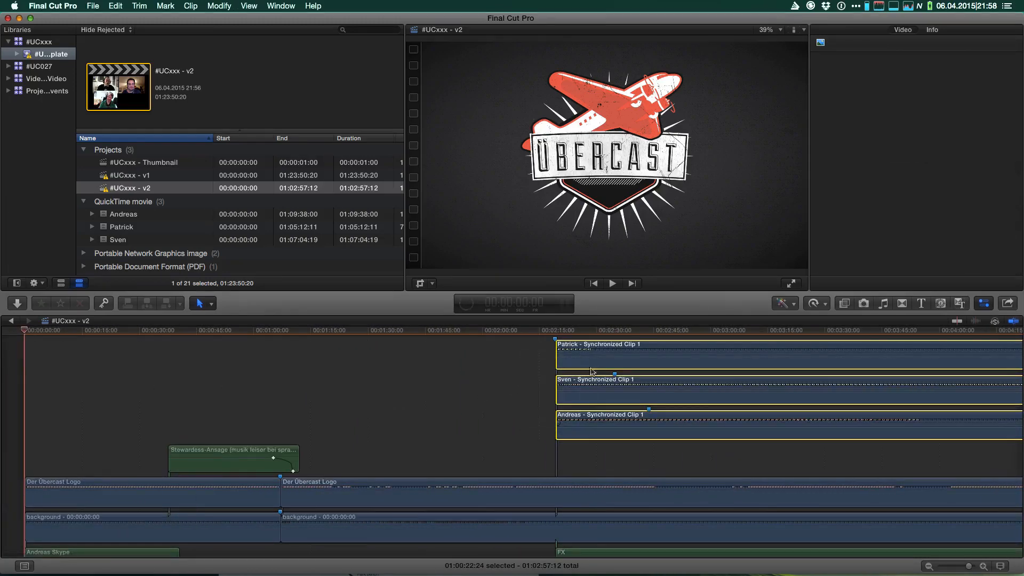
drag(461, 353, 317, 345)
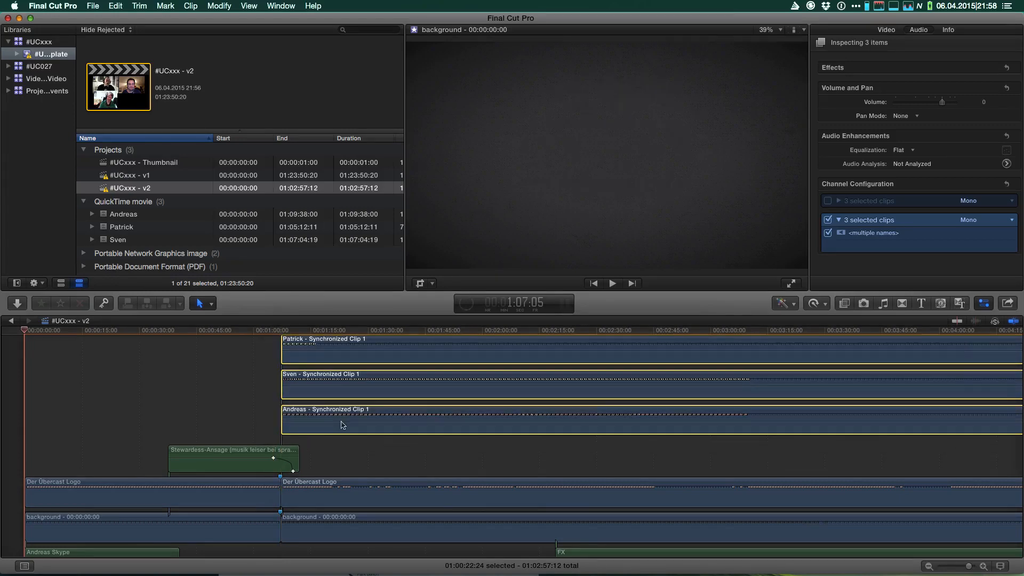
- Move the long "FX" and Skype audio clips below the primary storyline earlier to align with the start of the speakers' clips
scroll(357, 450, down, 3)
drag(471, 500, 568, 549)
drag(394, 506, 294, 496)
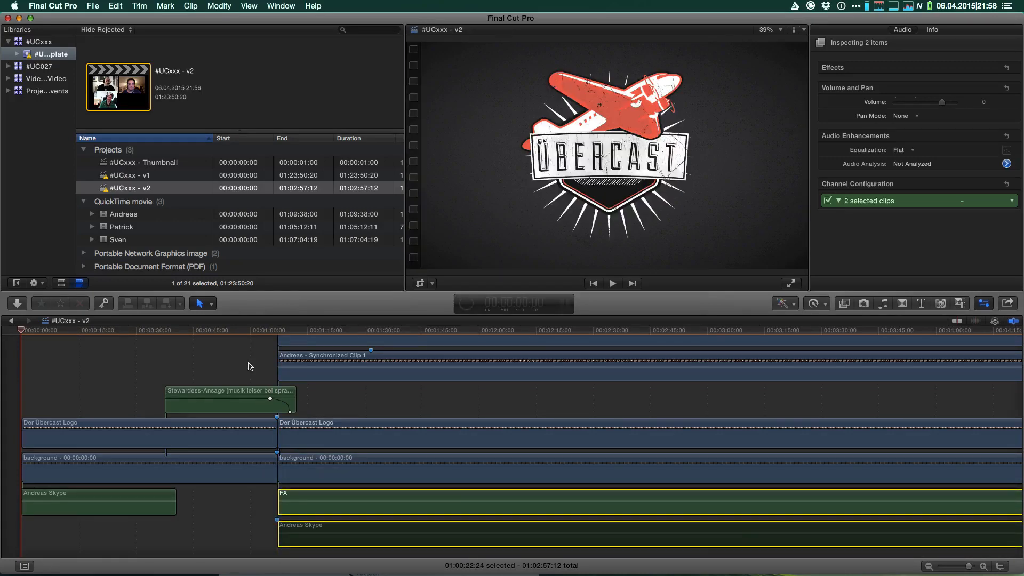
- Play the intro transition and move the final volume keyframe of "Stewardess-Ansage (musik leiser bei sprache) 31" earlier to about 00:01:09
click(269, 332)
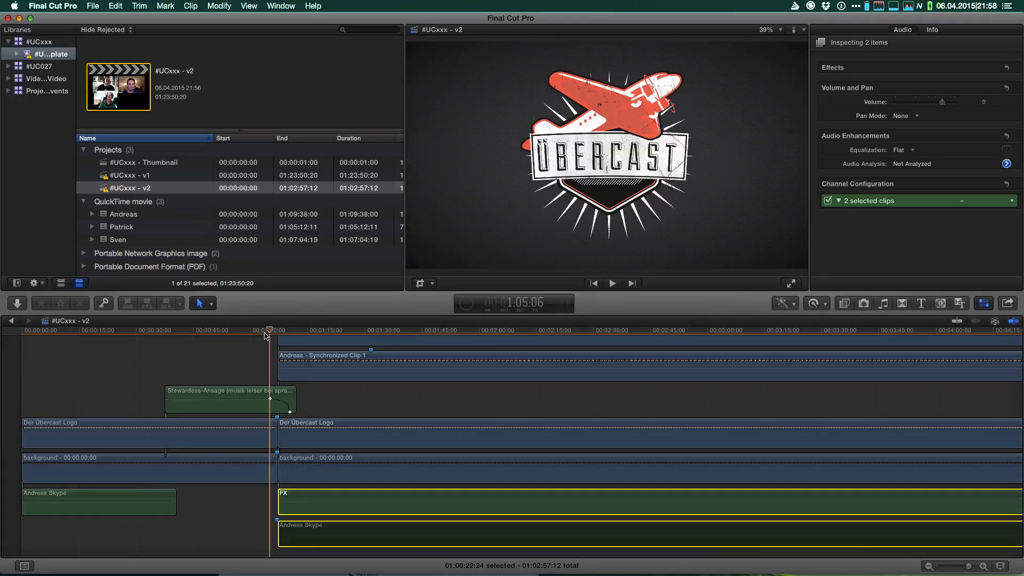
key(super+equal)
key(super+equal)
key(super+equal)
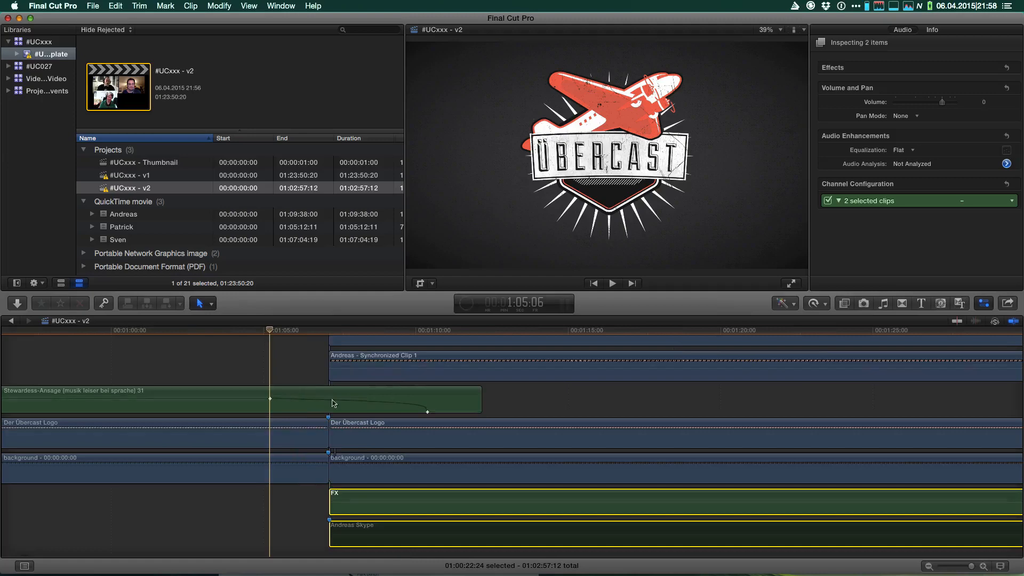
drag(431, 405, 430, 414)
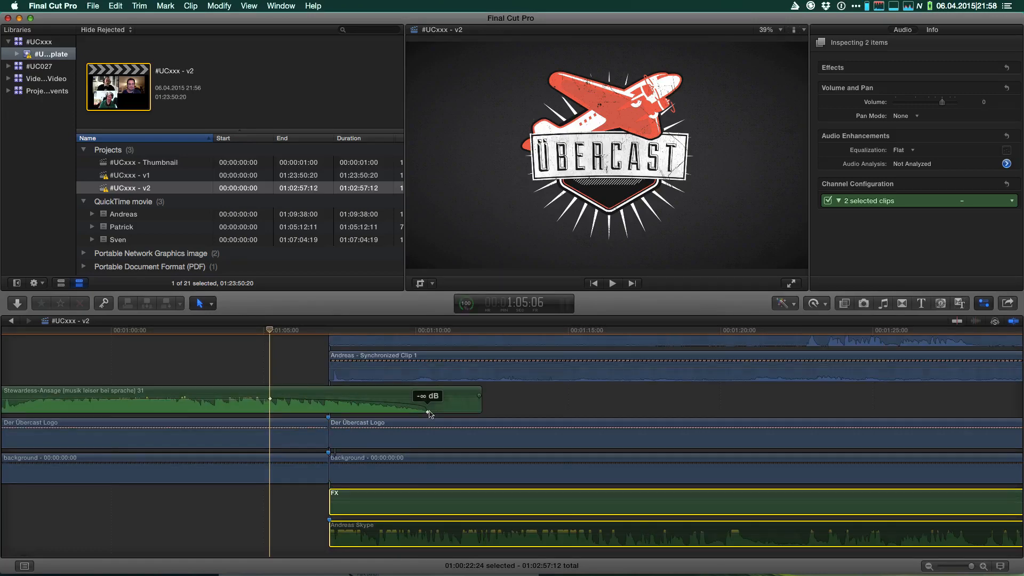
scroll(316, 372, up, 3)
scroll(317, 372, left, 1)
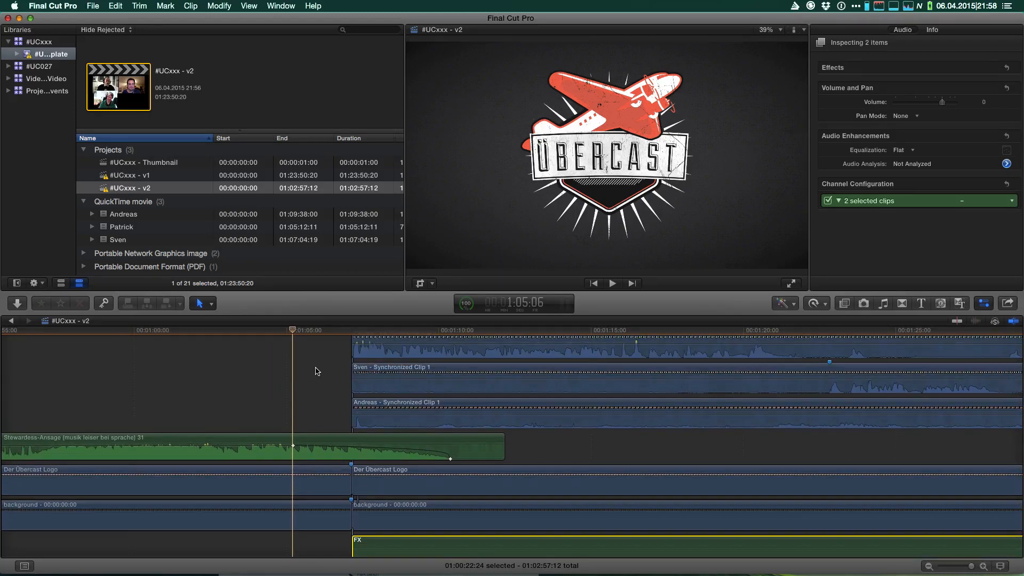
key(space)
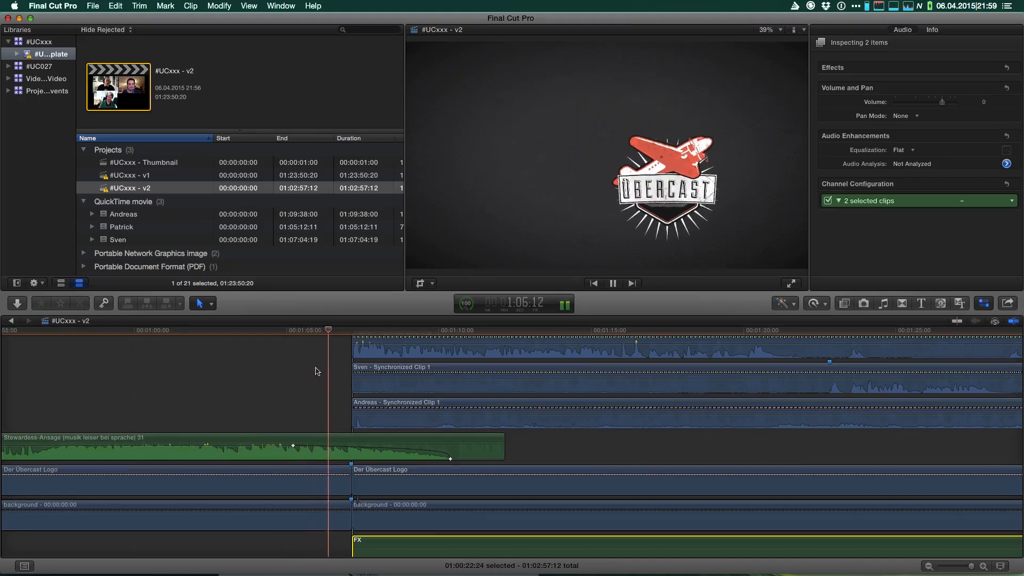
key(space)
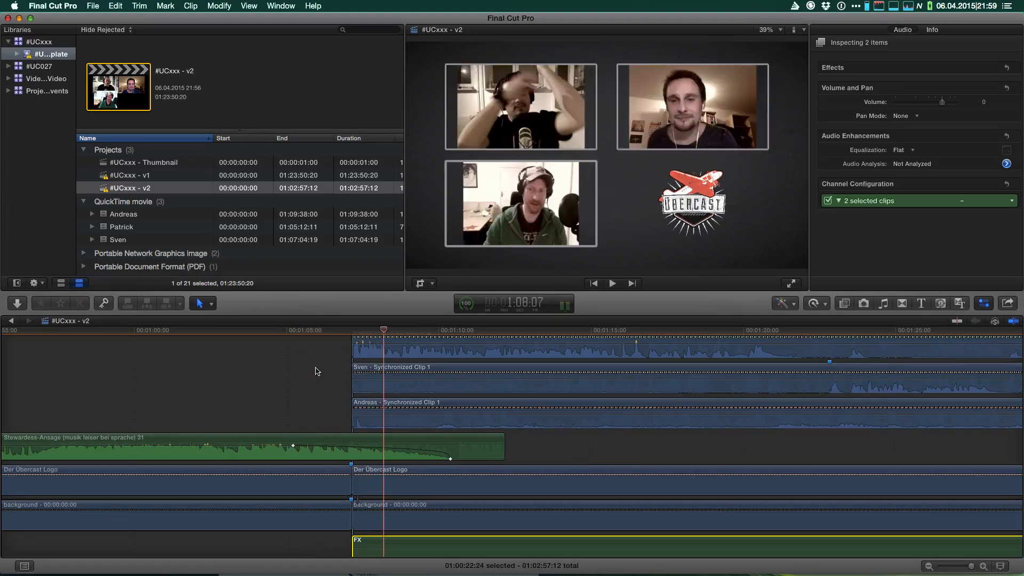
mouse_move(451, 460)
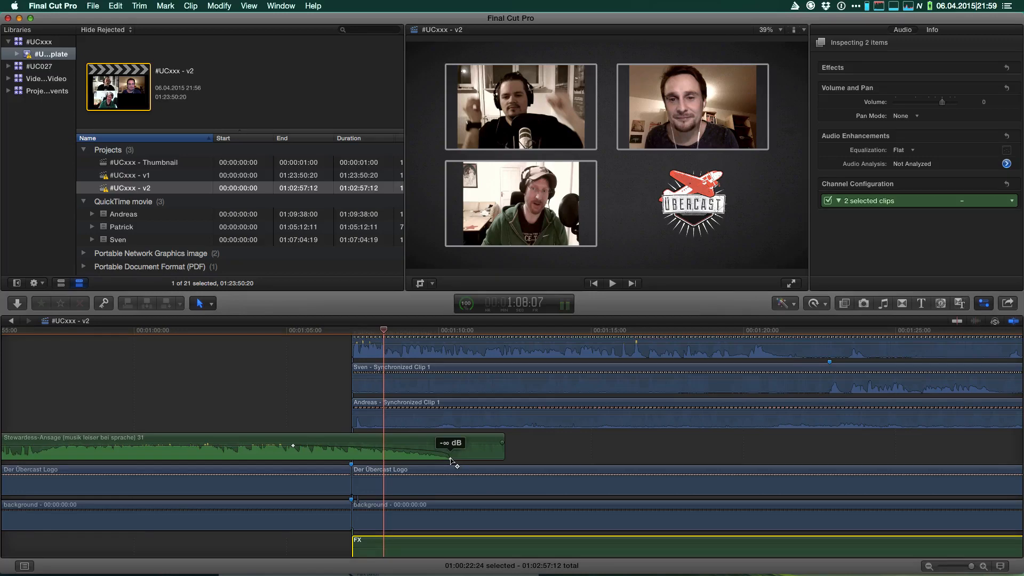
drag(450, 459, 413, 462)
- Replay the transition from about 00:01:04:28 and shorten the "Stewardess-Ansage" fade-out slightly further, ending it at about 00:01:08:20
drag(228, 335, 286, 339)
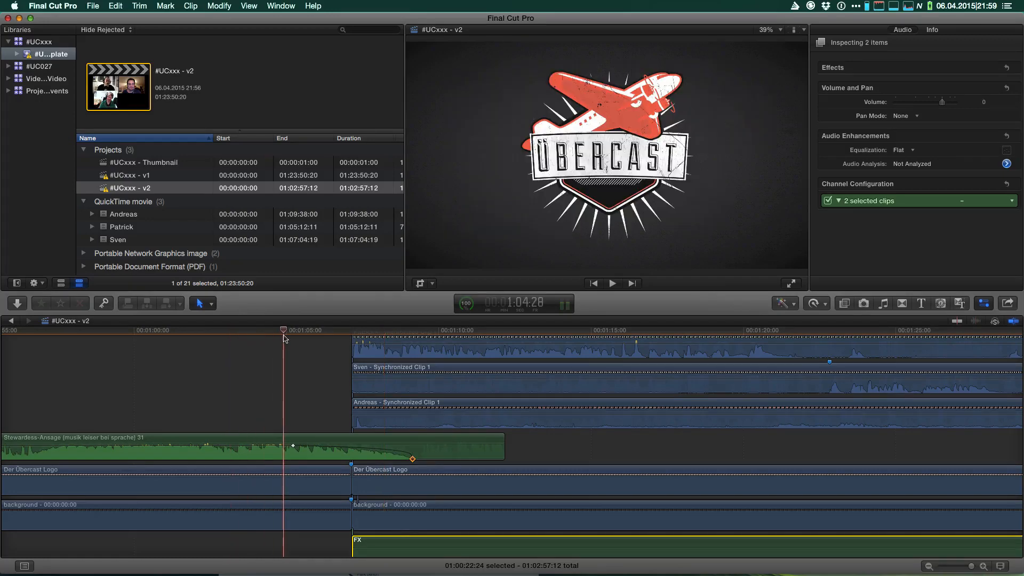
key(space)
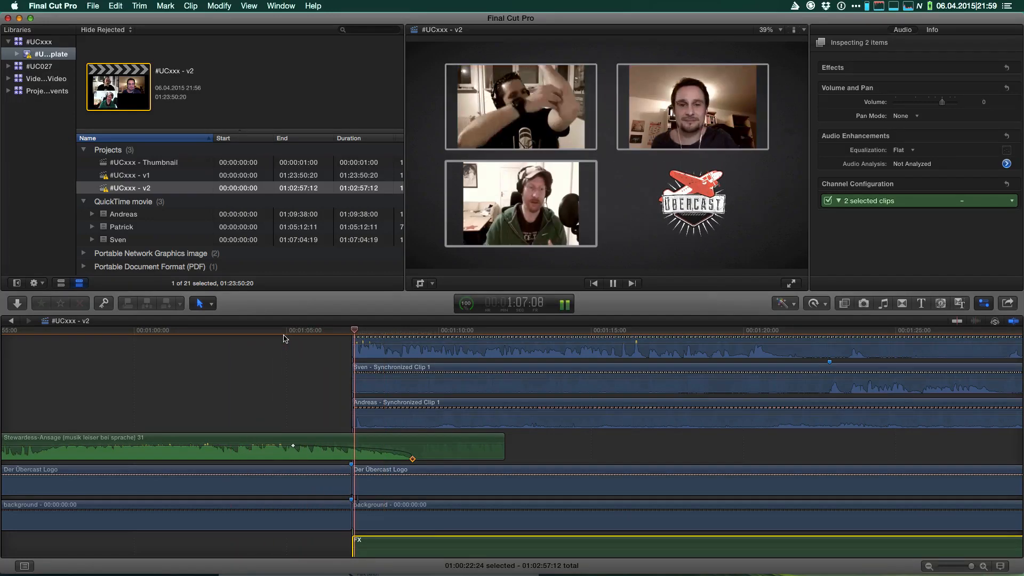
key(space)
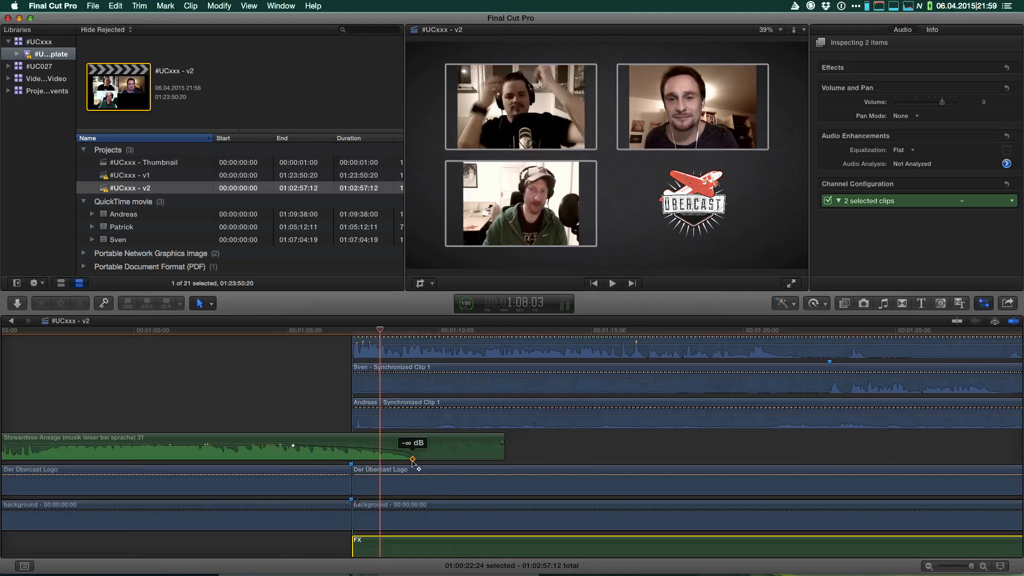
drag(413, 460, 397, 461)
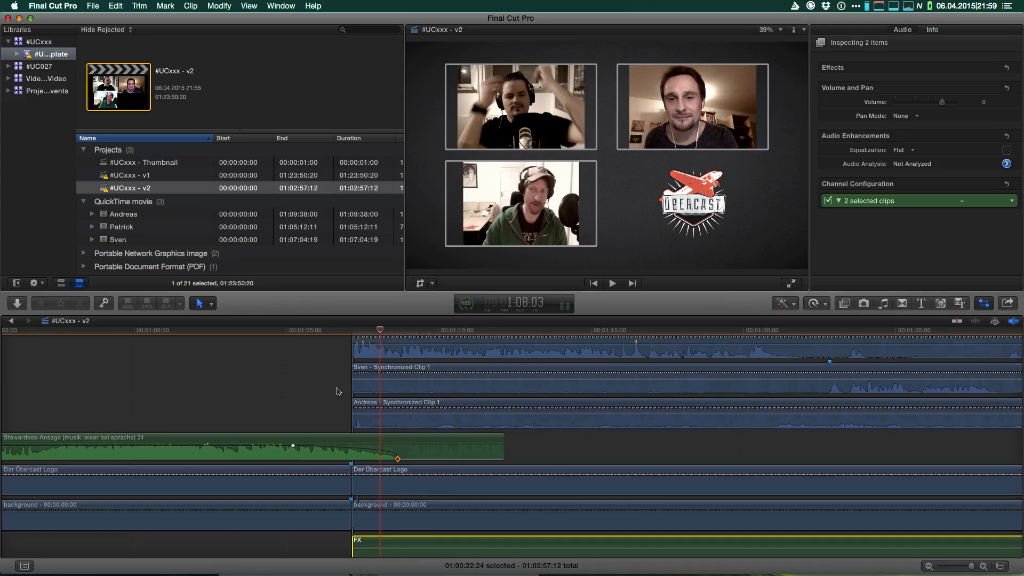
- Trim the ends of the long "Der Übercast Logo" clip and the main background clip to the speakers' end at 01:01:29:29
key(shift+z)
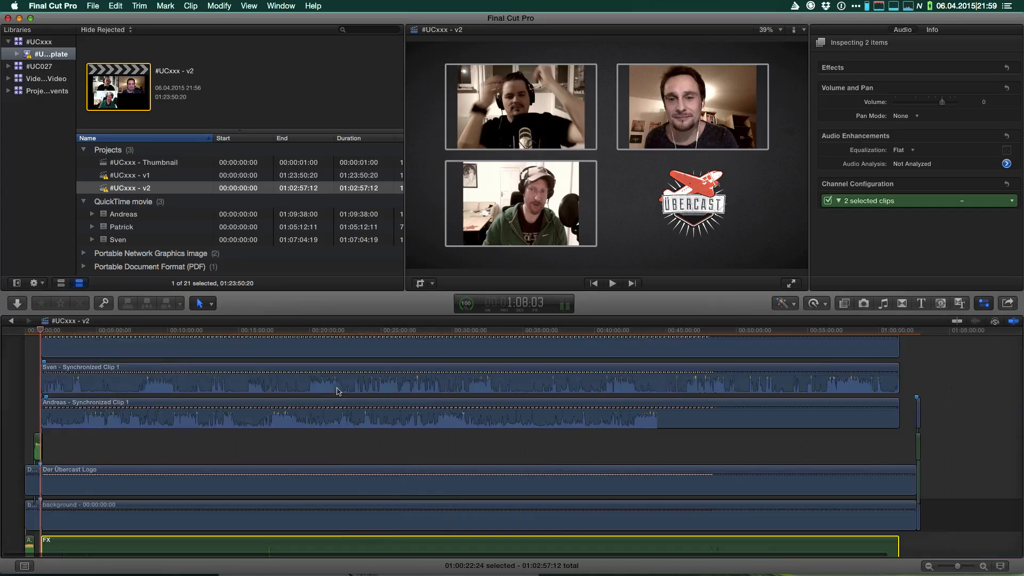
click(901, 333)
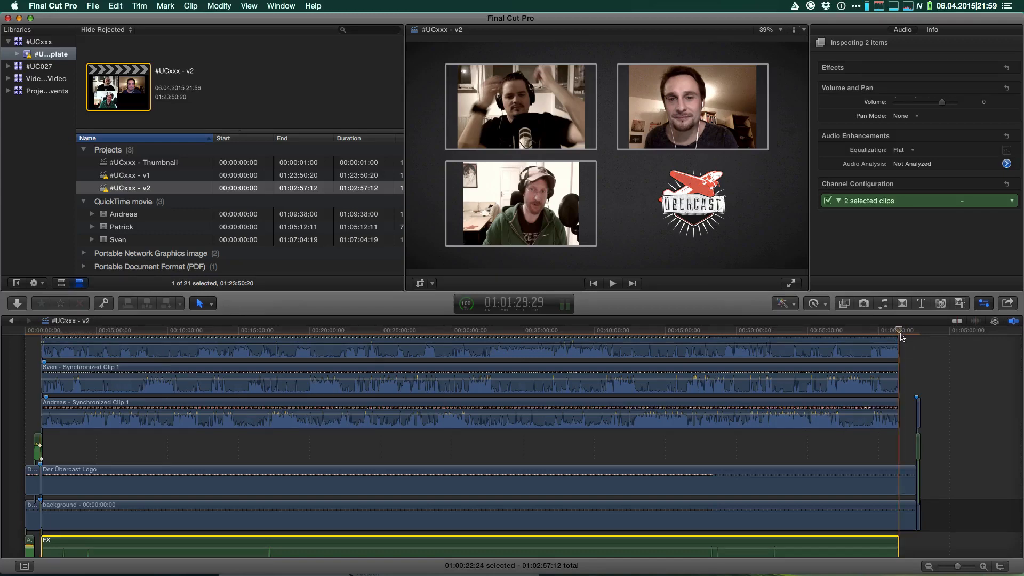
key(super+equal)
key(super+equal)
key(super+equal)
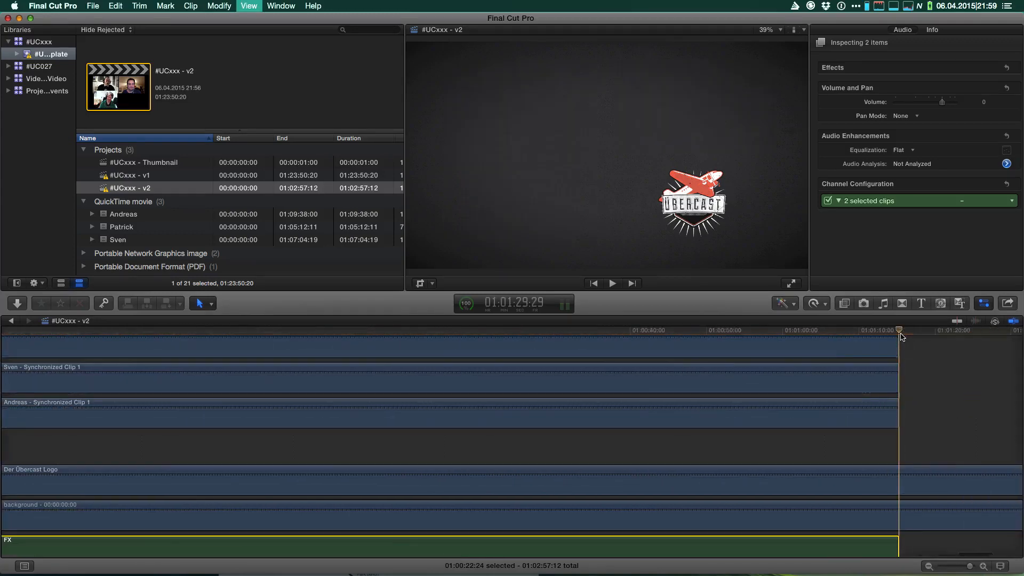
scroll(759, 459, right, 10)
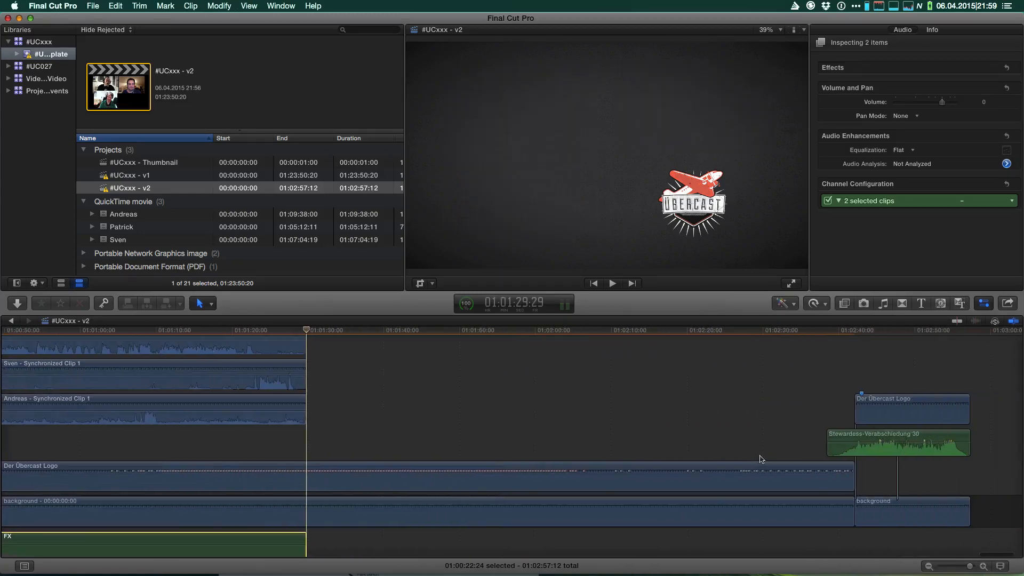
click(851, 480)
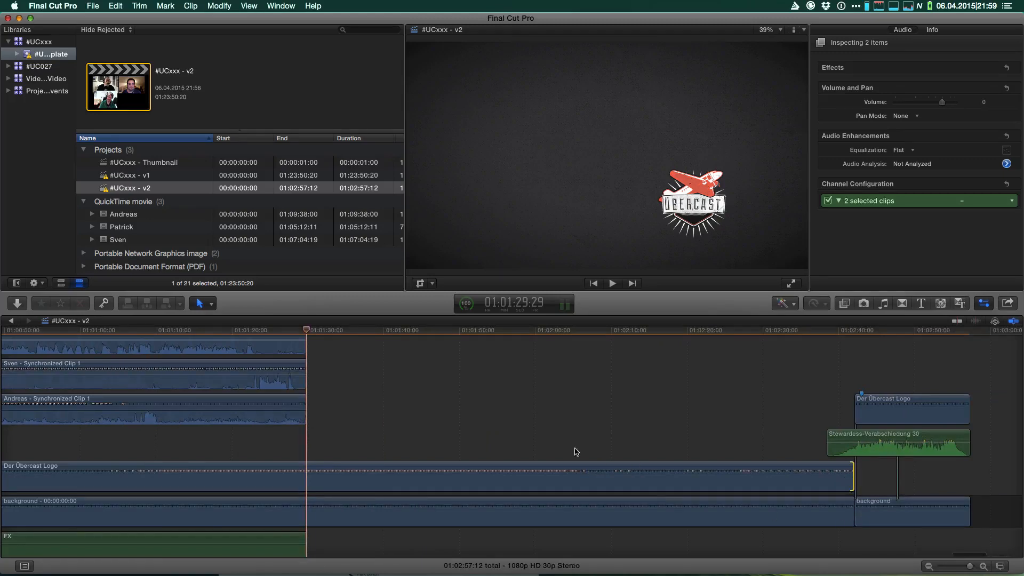
drag(282, 328, 309, 328)
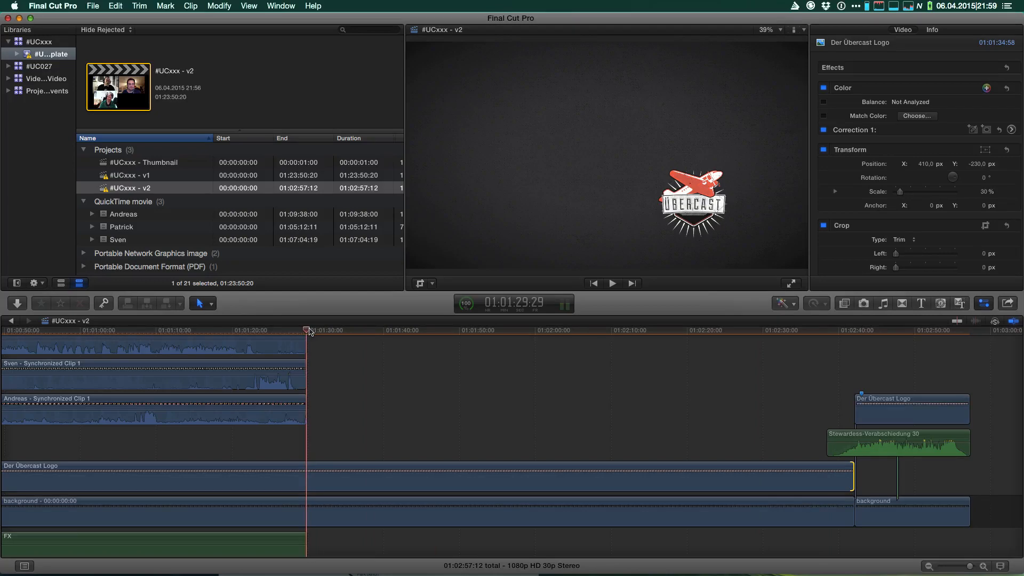
key(alt+bracketright)
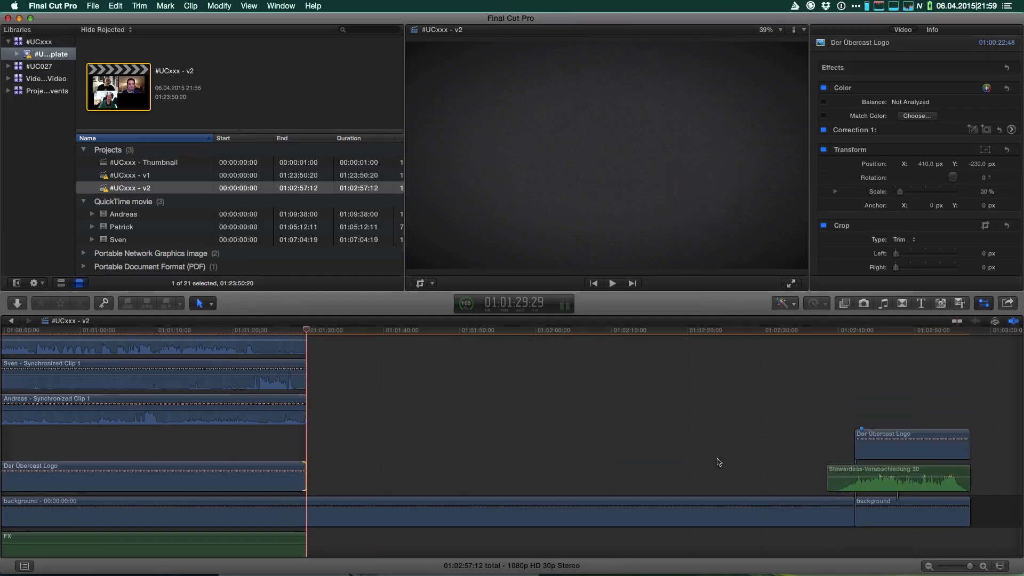
click(847, 509)
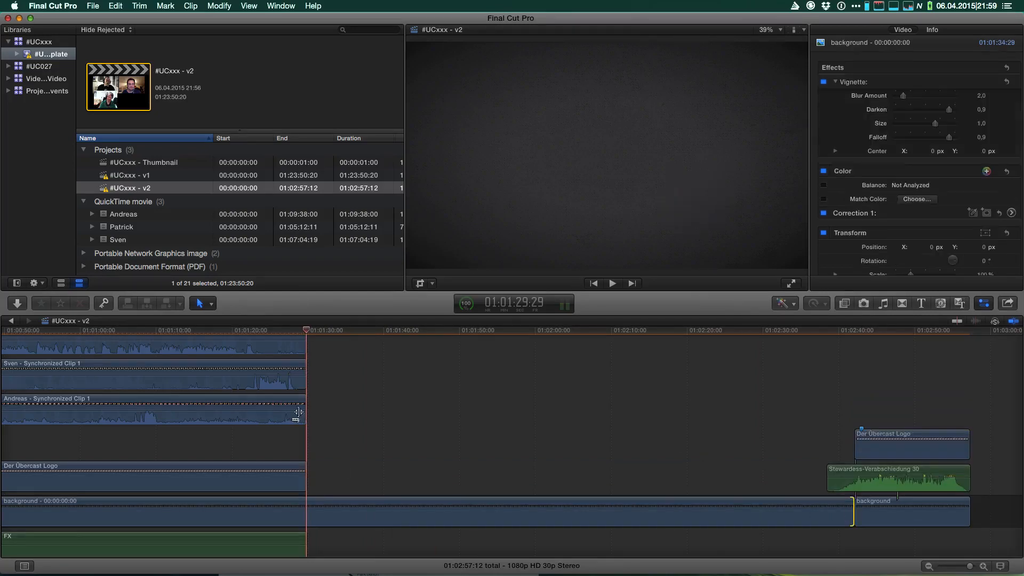
key(alt+bracketright)
- Play the closing transition from 01:01:24:13 to check the switch from the speakers to the logo and "Stewardess-Verabschiedung 30" audio
key(super+equal)
key(super+equal)
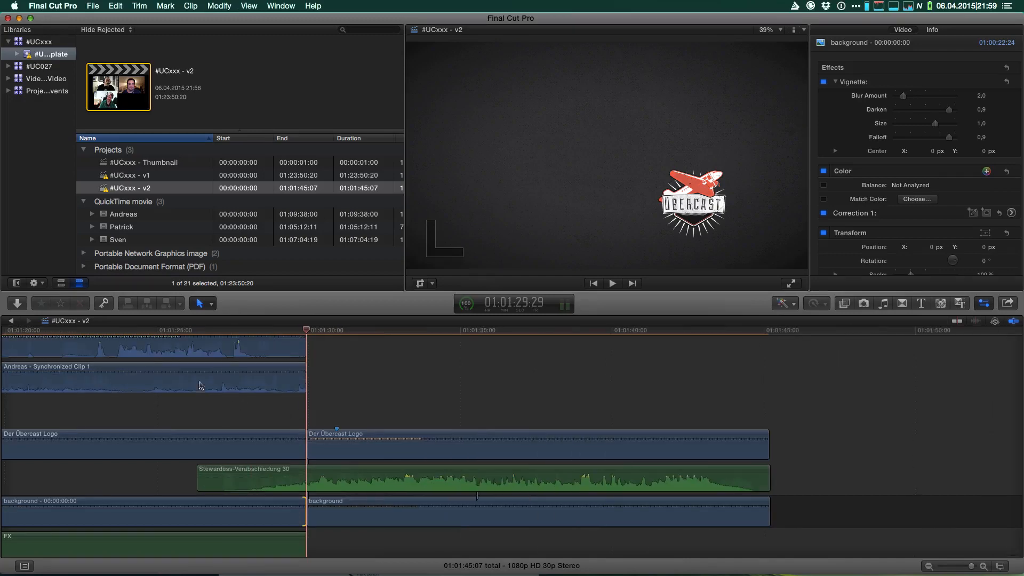
click(140, 331)
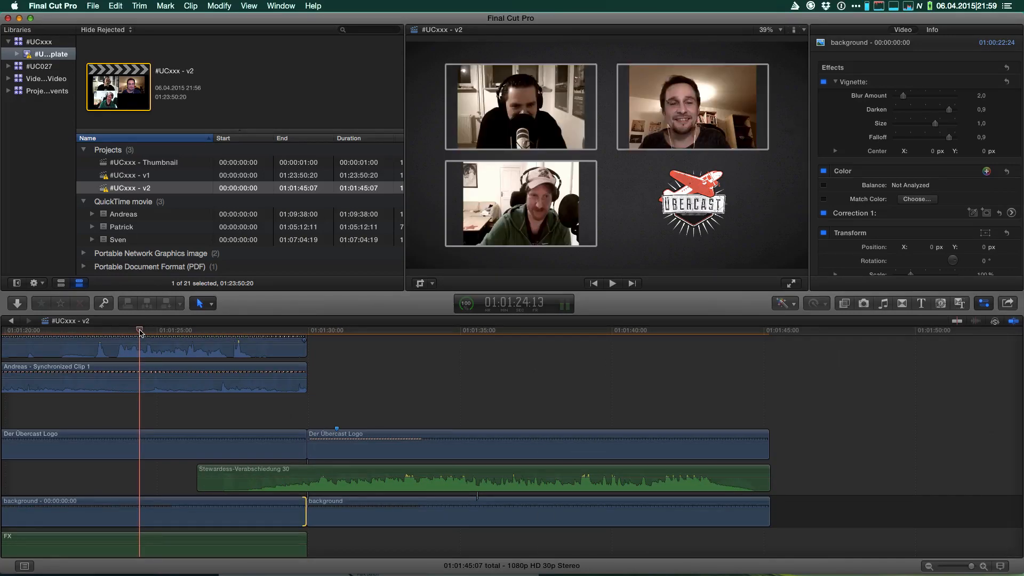
key(space)
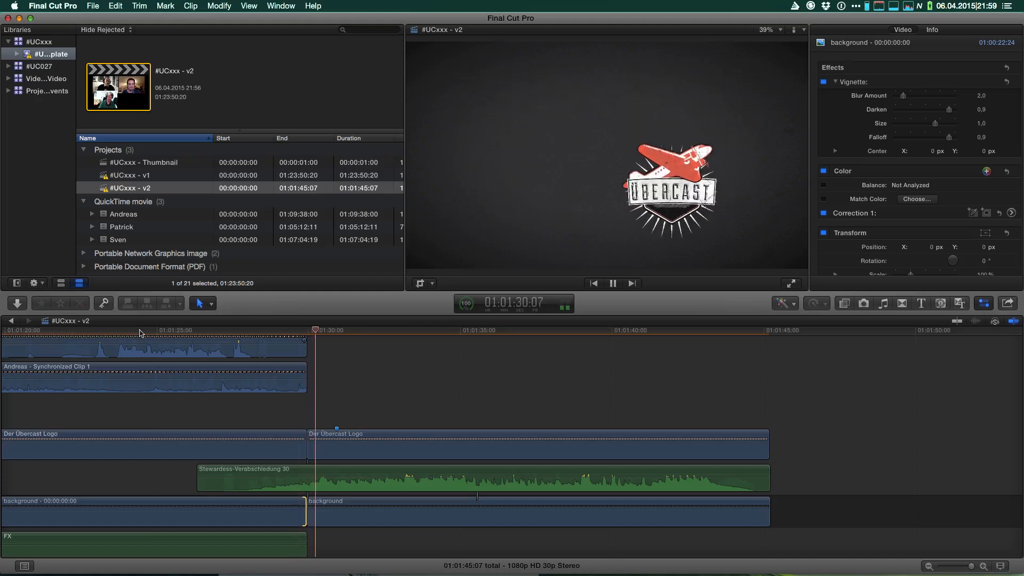
key(space)
- Extend the start of the opening background clip by about 3 seconds 9 frames ahead of the first "Der Übercast Logo" clip
key(shift+z)
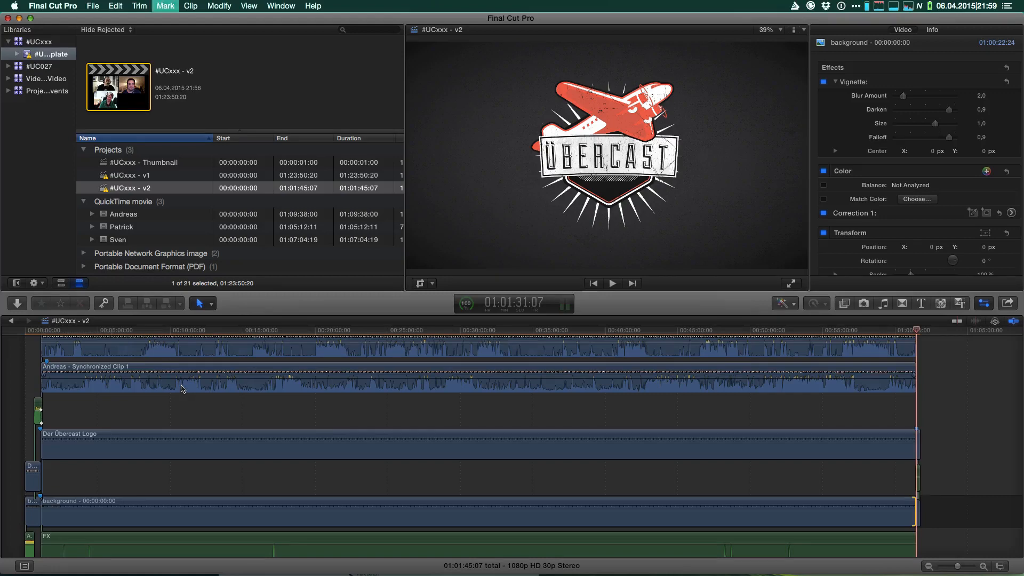
key(Home)
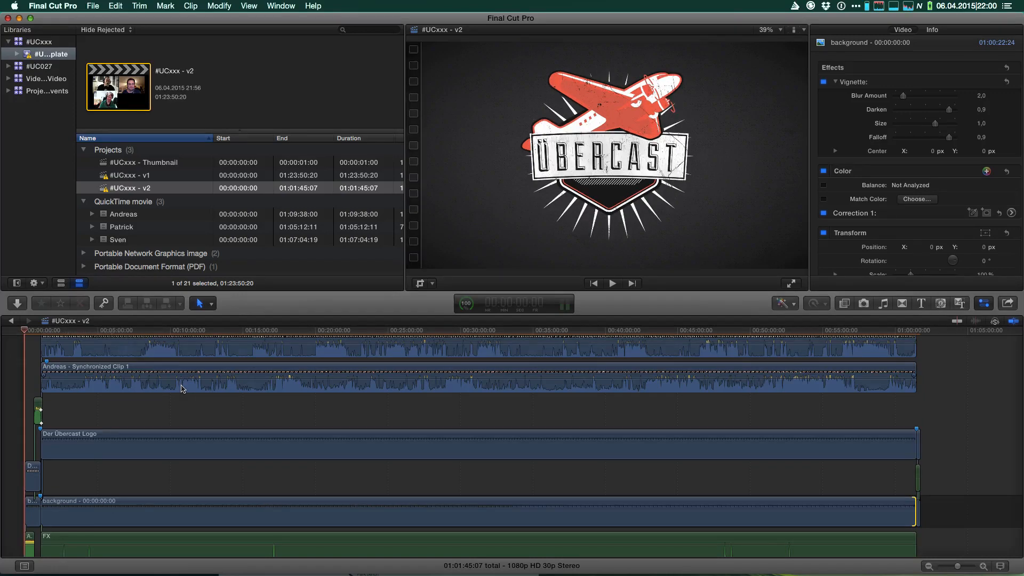
key(super+equal)
key(super+equal)
key(super+equal)
key(super+equal)
key(super+equal)
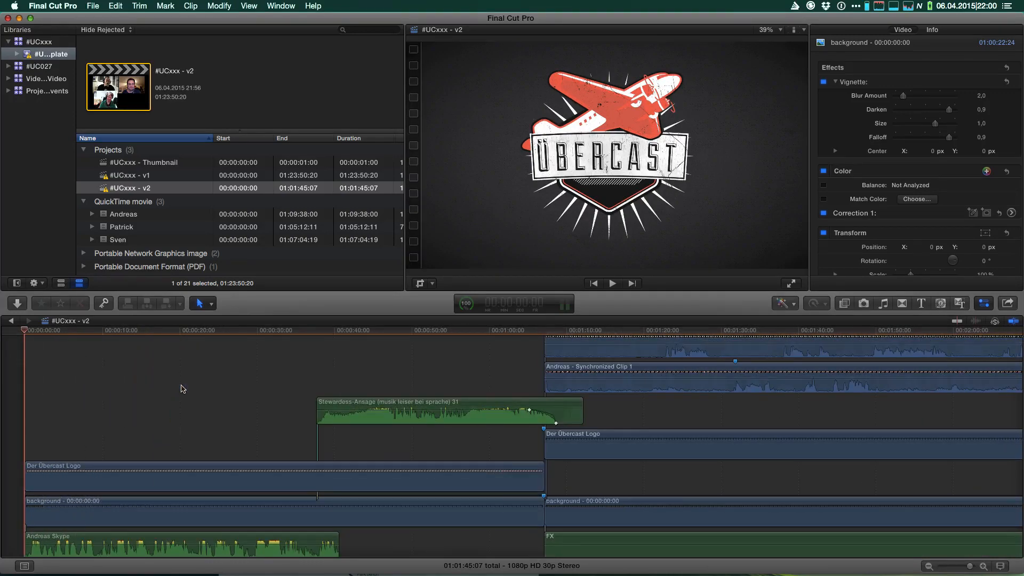
scroll(183, 389, down, 4)
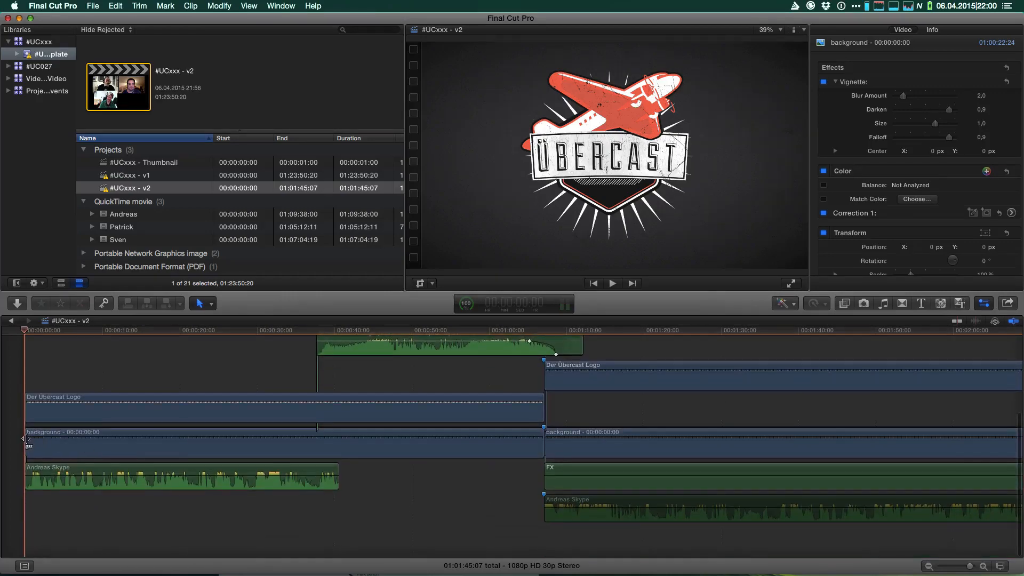
drag(26, 442, 9, 443)
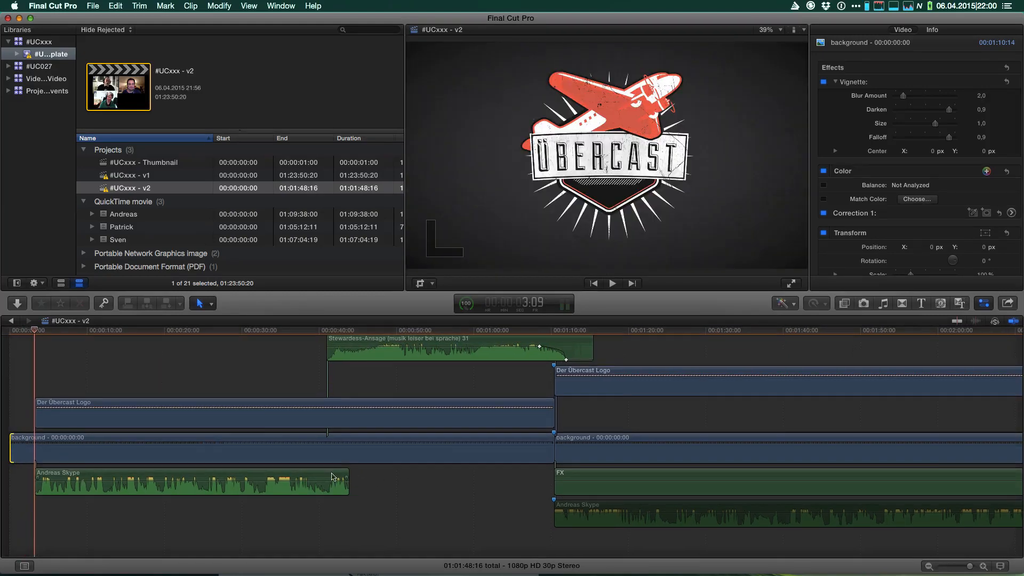
- Move the short opening Skype audio clip about 3 seconds earlier so it ends where the "Stewardess-Ansage" audio begins
drag(332, 473, 313, 477)
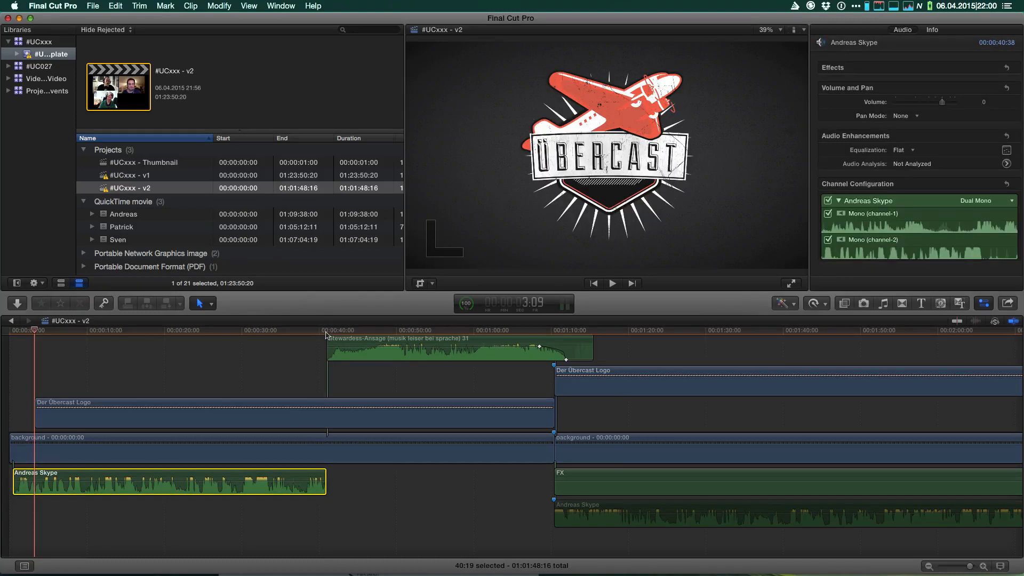
scroll(193, 384, left, 2)
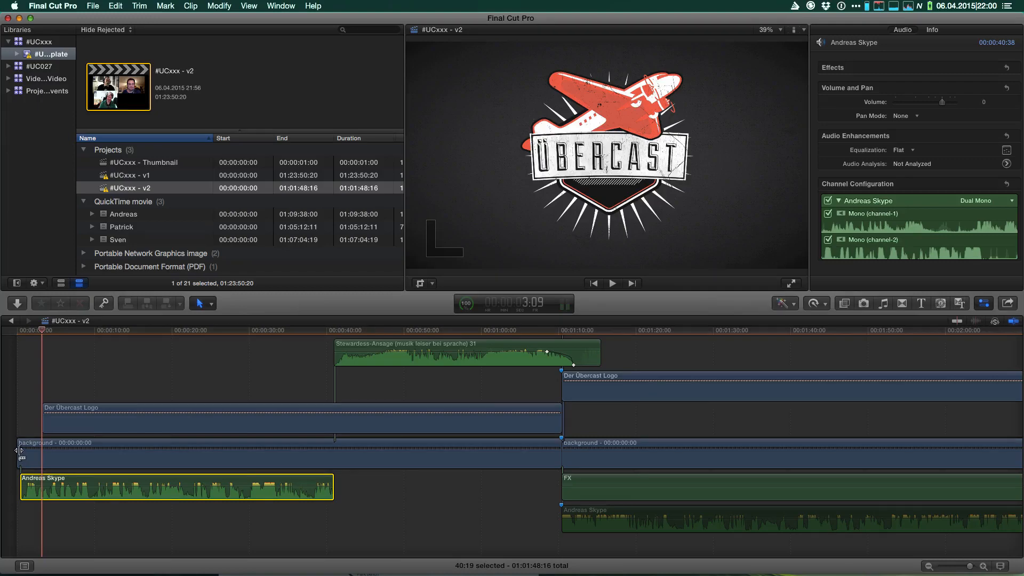
- Trim the start of the opening background clip to the beginning of the short opening Skype audio clip
scroll(24, 448, left, 2)
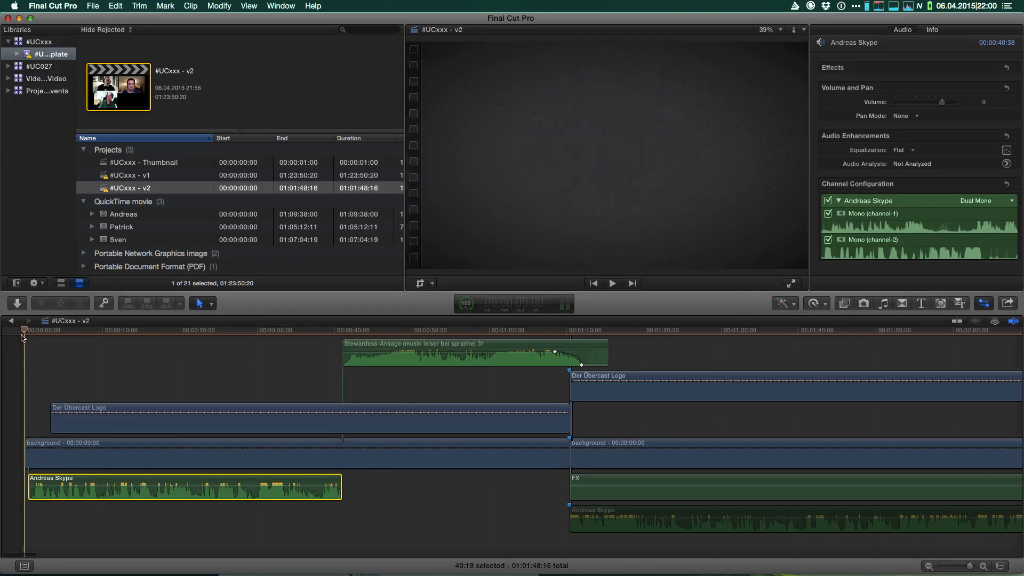
click(26, 442)
key(shift+x)
- Extend the start of the first "Der Übercast Logo" clip back to the very beginning of the project
click(52, 421)
key(shift+x)
key(super+equal)
key(super+equal)
key(super+equal)
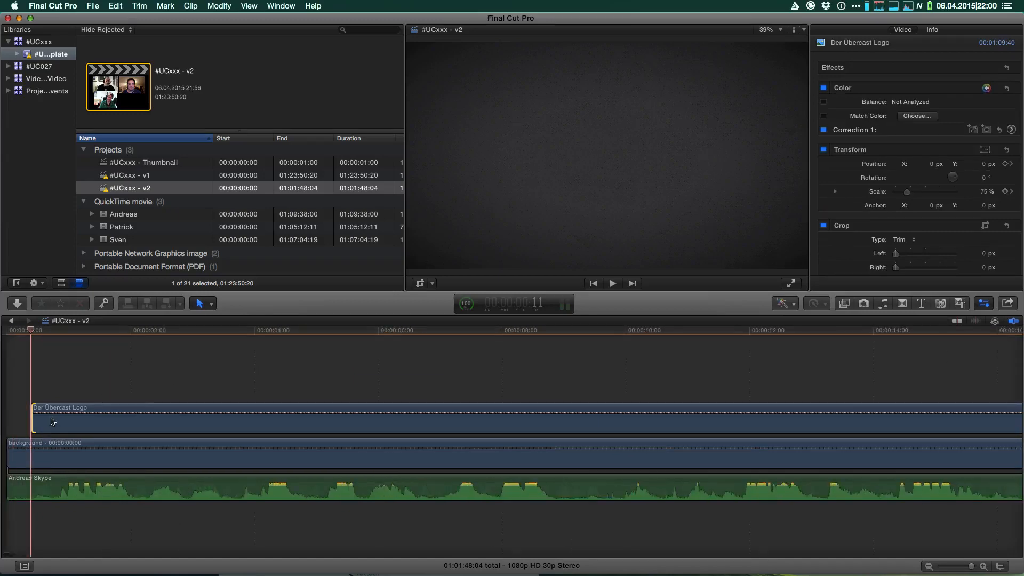
scroll(52, 422, left, 3)
drag(51, 417, 24, 416)
key(shift+z)
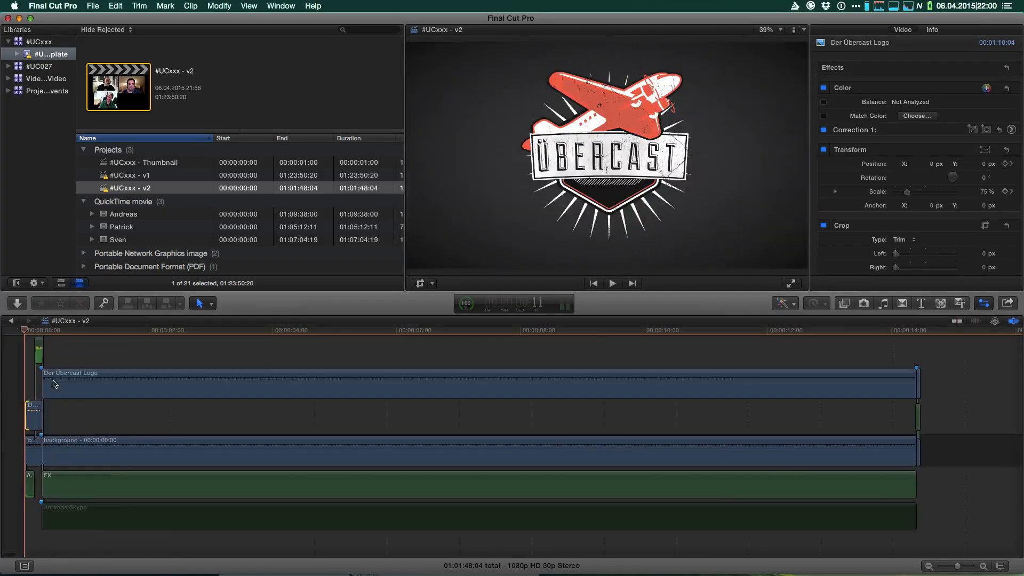
- Enable Loudness with an amount of 30% and Background Noise Removal on the three speakers' synchronized clips
click(88, 418)
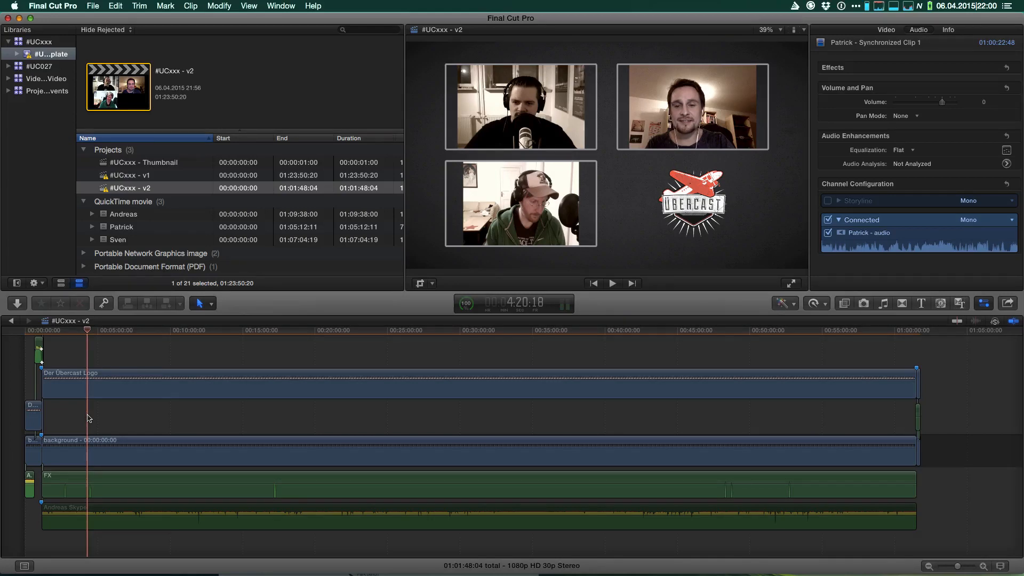
scroll(135, 417, up, 5)
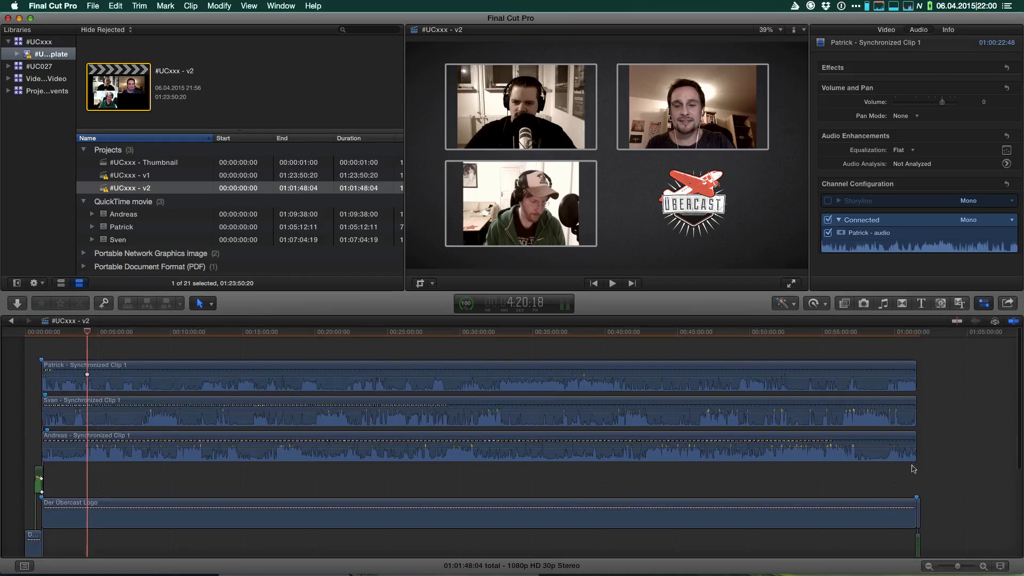
drag(955, 364, 549, 456)
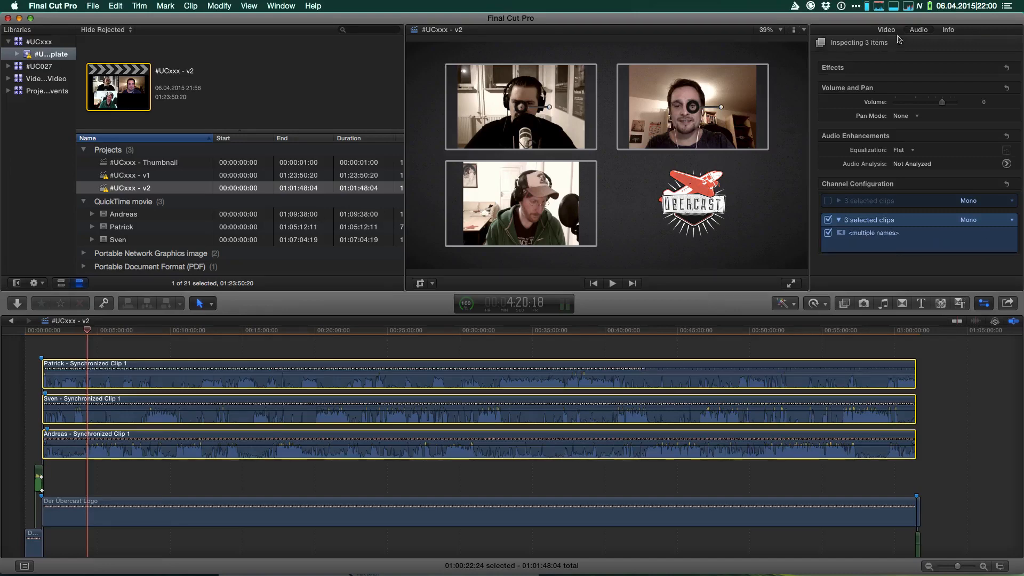
click(1006, 164)
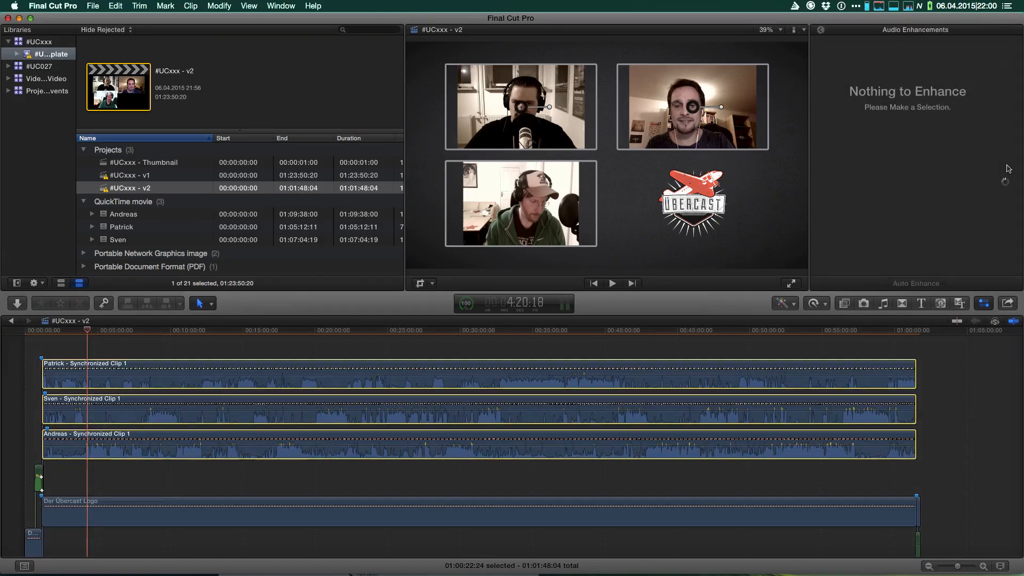
click(827, 63)
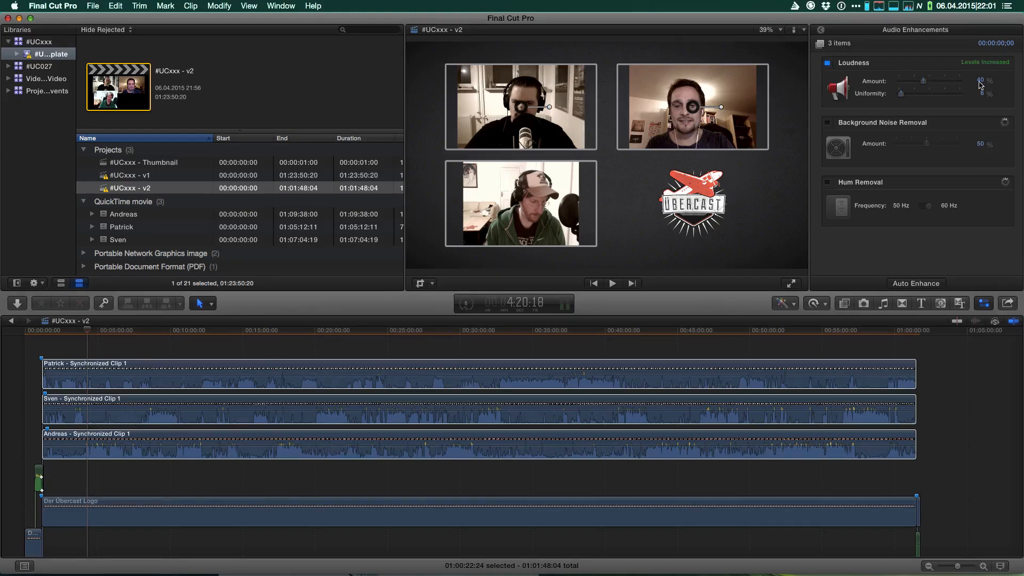
click(918, 81)
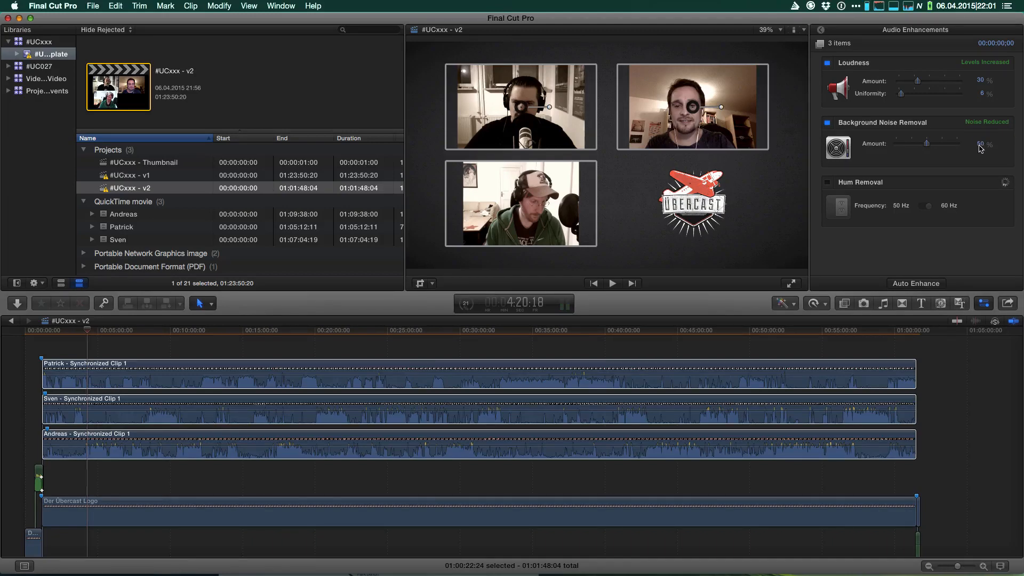
drag(980, 147, 651, 170)
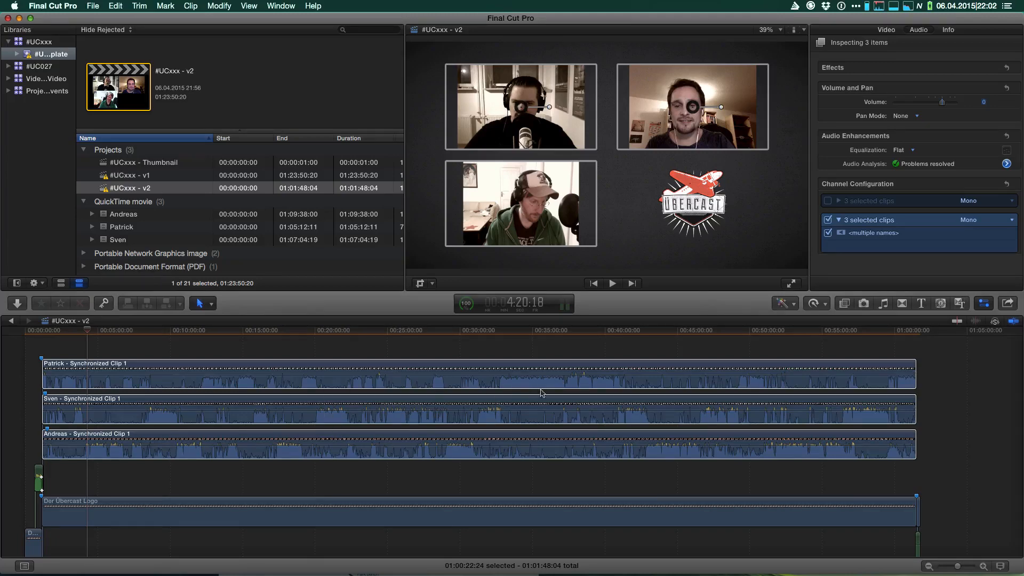
- Adjust the audio volume of the uppermost speaker's synchronized clip directly in the timeline
mouse_move(531, 375)
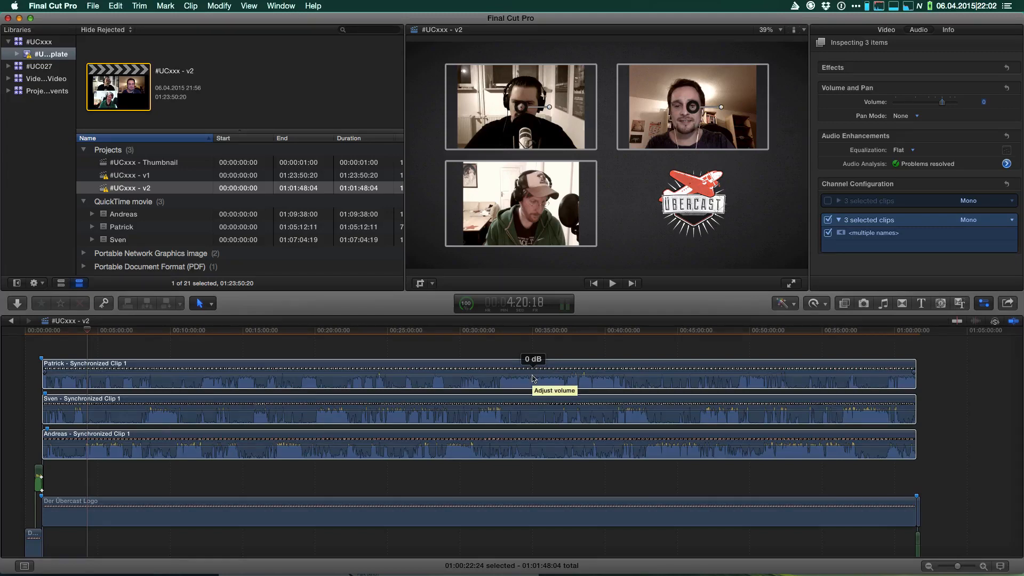
key(super)
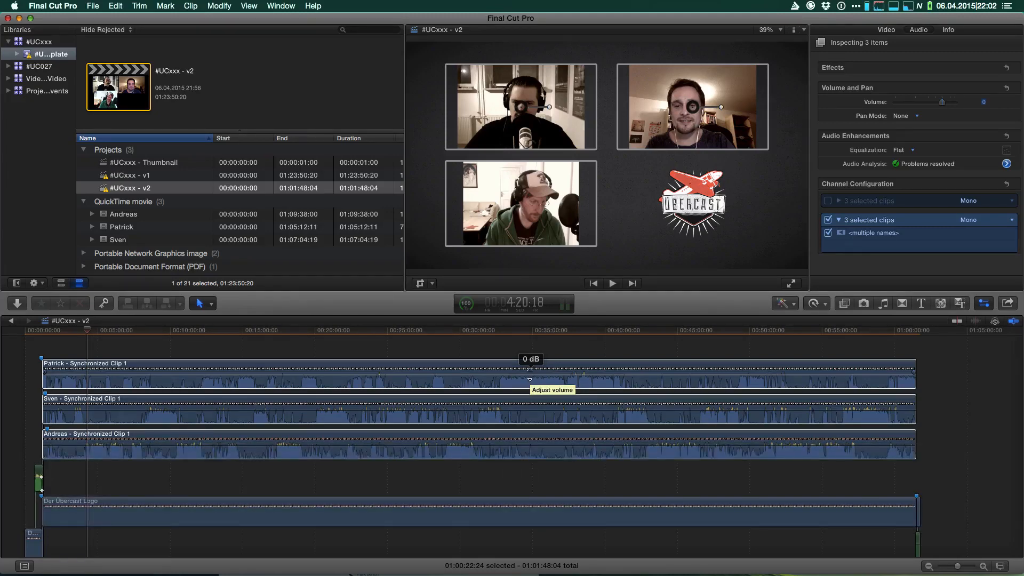
key(super)
mouse_move(531, 376)
mouse_down()
mouse_move(528, 368)
mouse_move(536, 384)
mouse_move(540, 374)
mouse_move(537, 391)
mouse_up()
click(496, 403)
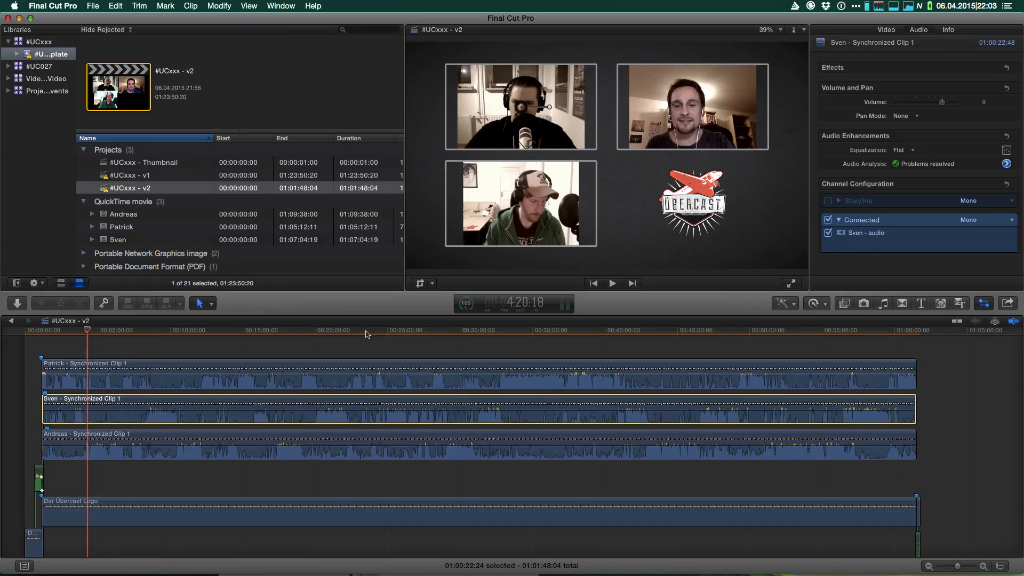
- Level the exported "#UCxxx - v1.aiff" with The Levelator and convert "#UCxxx - v1.output.aiff" to MP3 with the Amadeus Pro batch processor
click(1001, 310)
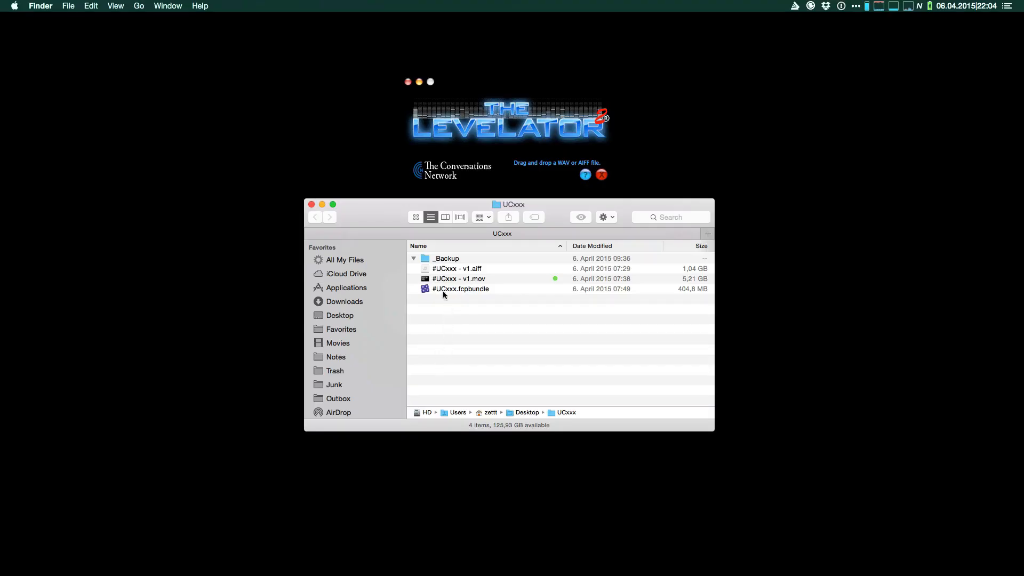
drag(441, 272, 513, 134)
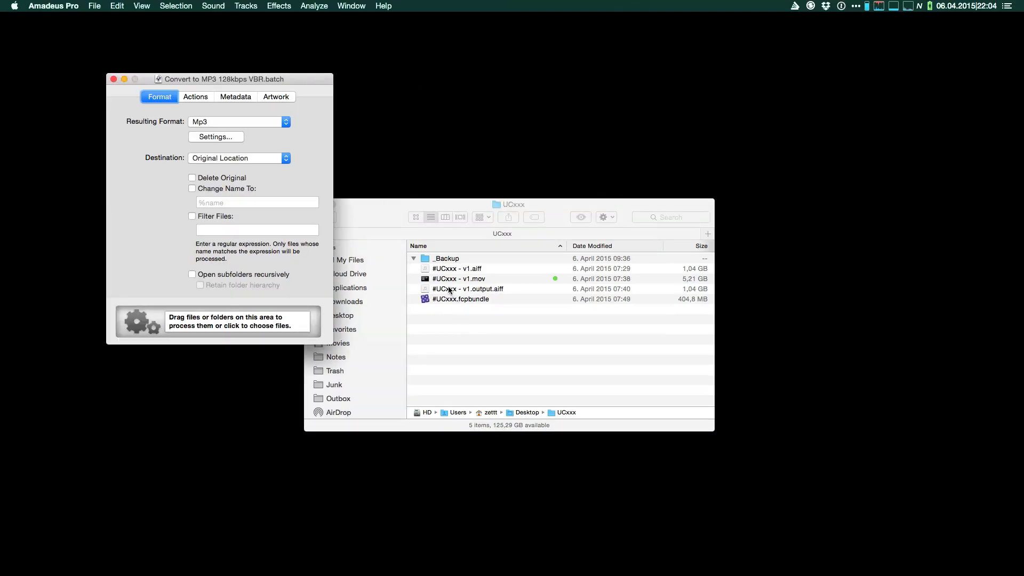
drag(451, 289, 276, 323)
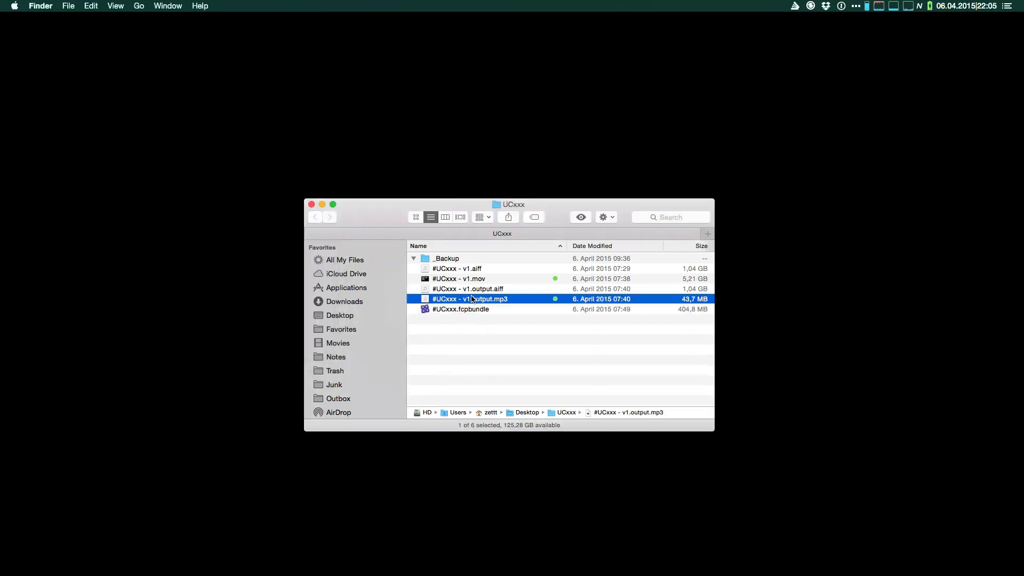
- Switch to Terminal and begin the command ffmpeg -y with "#UCxxx - v1.mov" and "#UCxxx - v1.output.mp3" as its two -i inputs
super+click(469, 280)
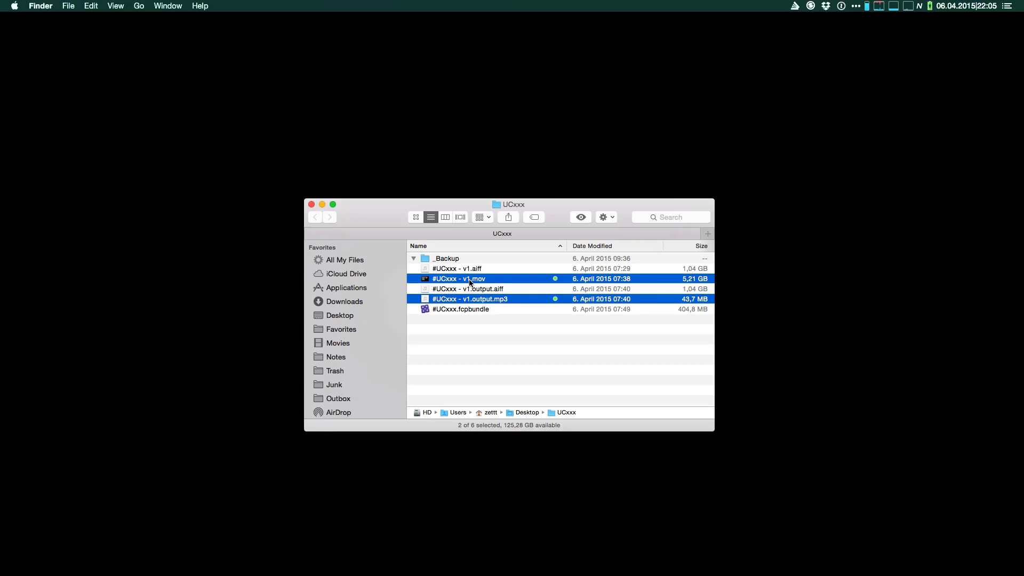
key(super+Tab)
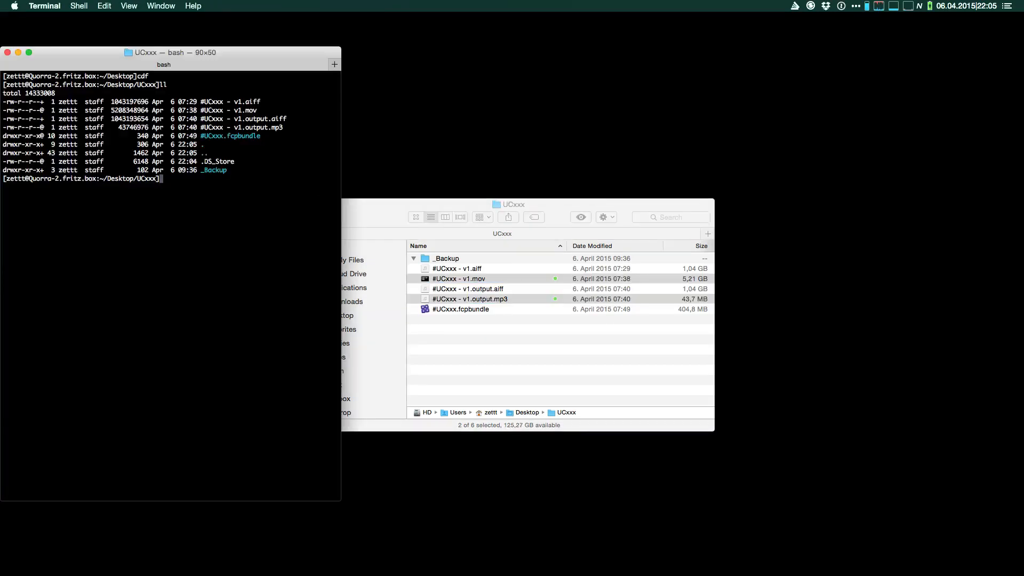
text(ffmpeg -y -i \#UC)
key(Tab)
key(Tab)
text(-i \#UC)
key(Tab)
key(Tab)
key(Tab)
key(Tab)
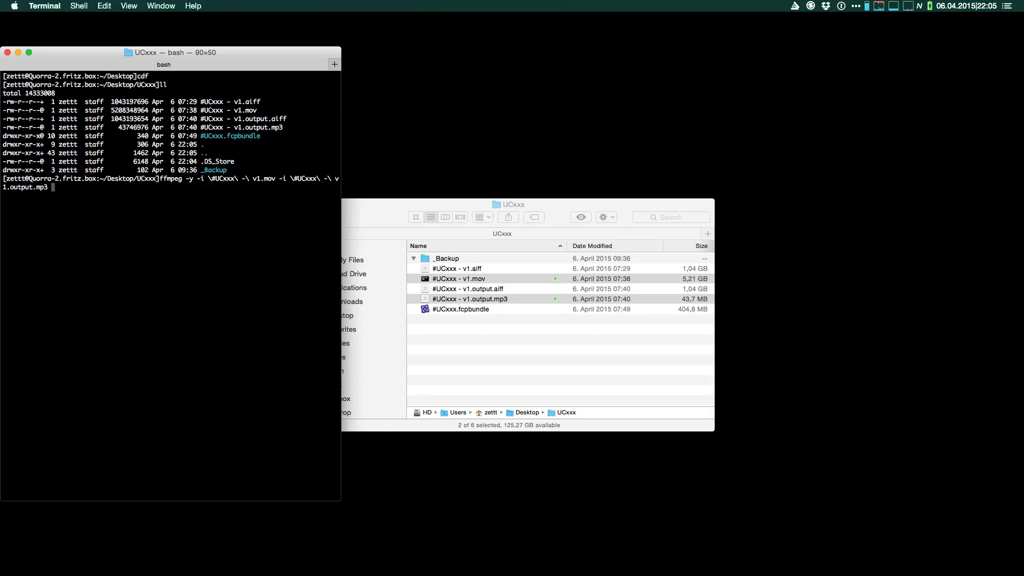
- Add -map 0:v -map 1:a -codec copy and the output name "#UCxxx - v1.mov" to the ffmpeg command
text(-map 0:v -map 1:a)
drag(70, 187, 80, 188)
drag(251, 178, 275, 178)
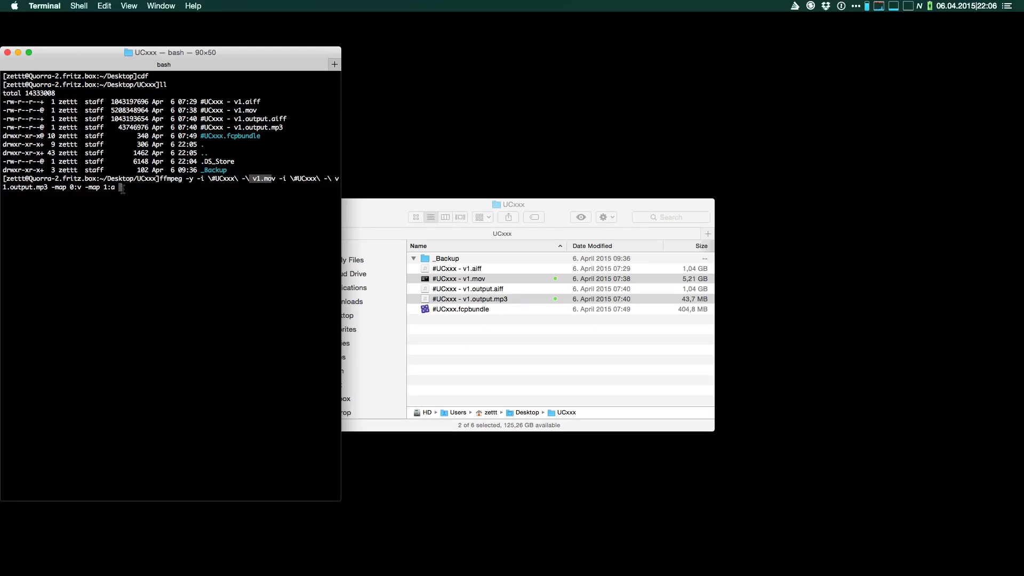
text(-codec copy \#UCxxx\ -\ v1.mov)
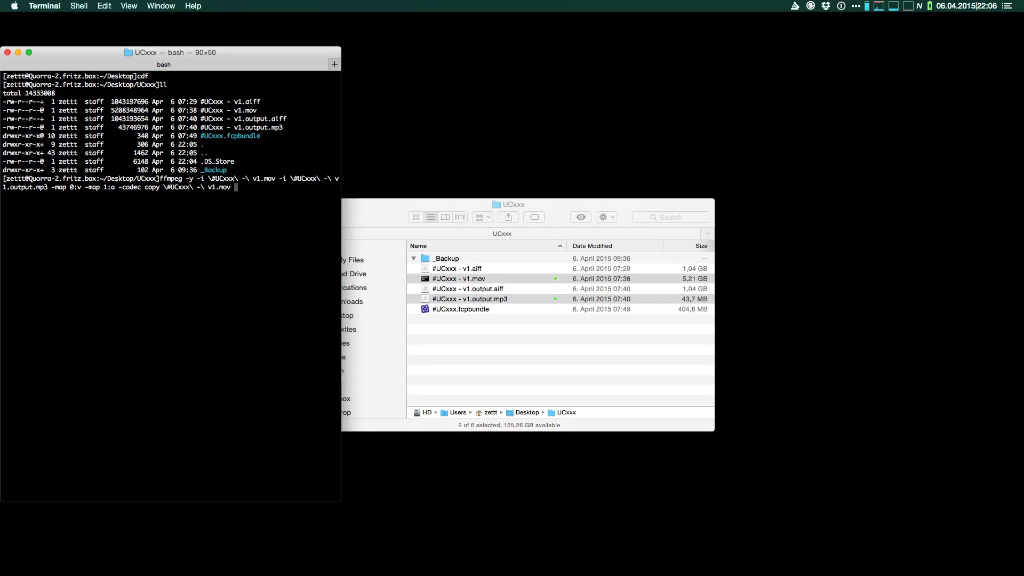
- Change the ffmpeg output file name to "#UCxxx - v2.mov" and run the command
key(Left)
key(Left)
key(Left)
key(Left)
key(BackSpace)
text(2)
key(Return)
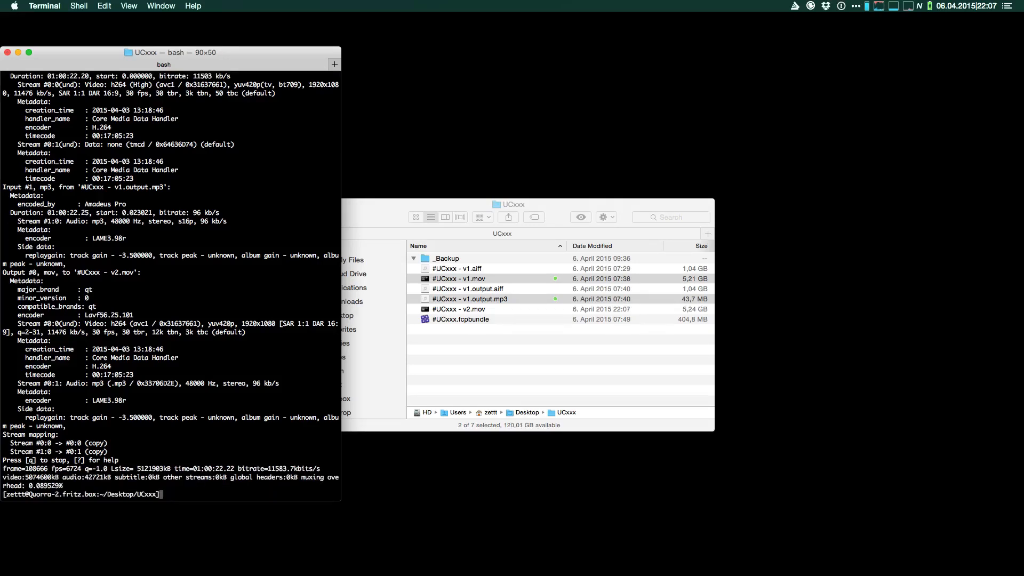
- Tag the merged file "#UCxxx - v2.mov" red in the UCxxx folder in Finder
click(447, 343)
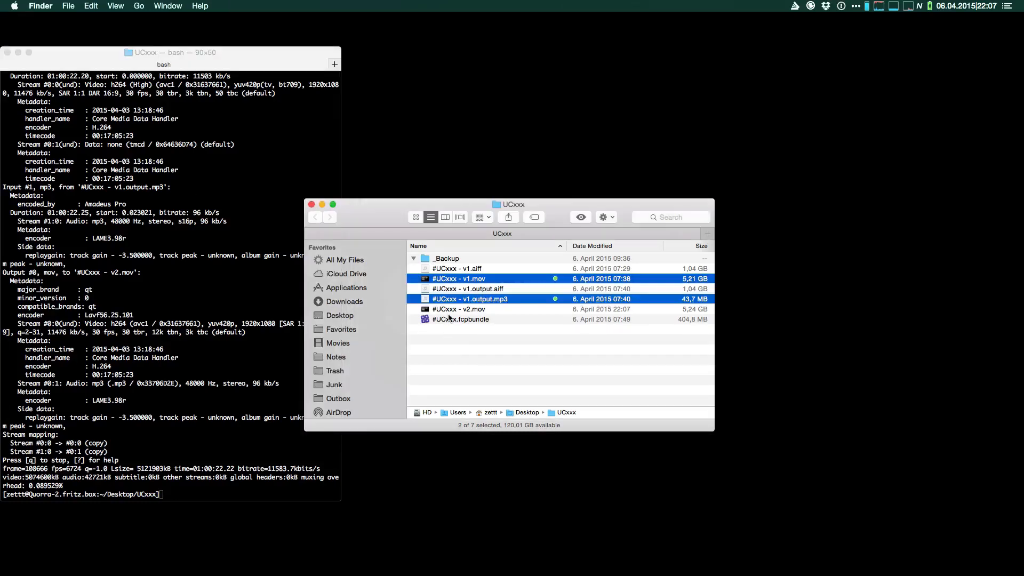
click(451, 319)
click(449, 310)
right_click(451, 310)
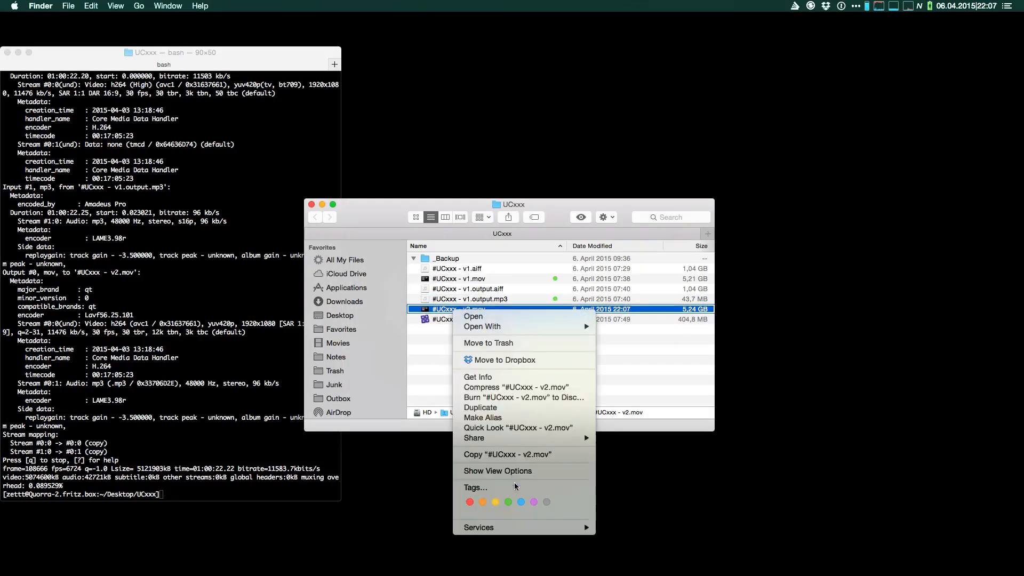
click(469, 502)
click(467, 359)
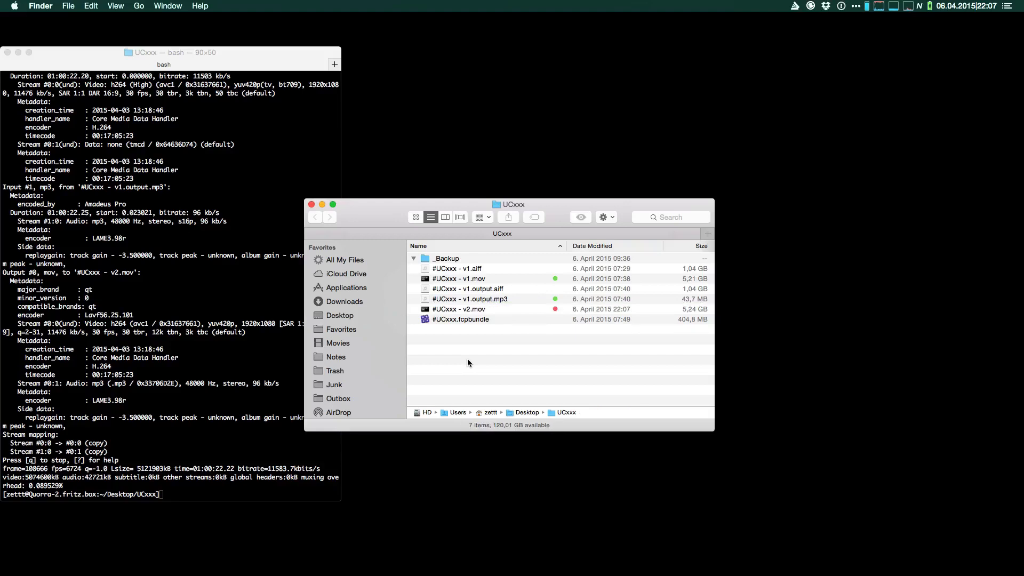
click(465, 310)
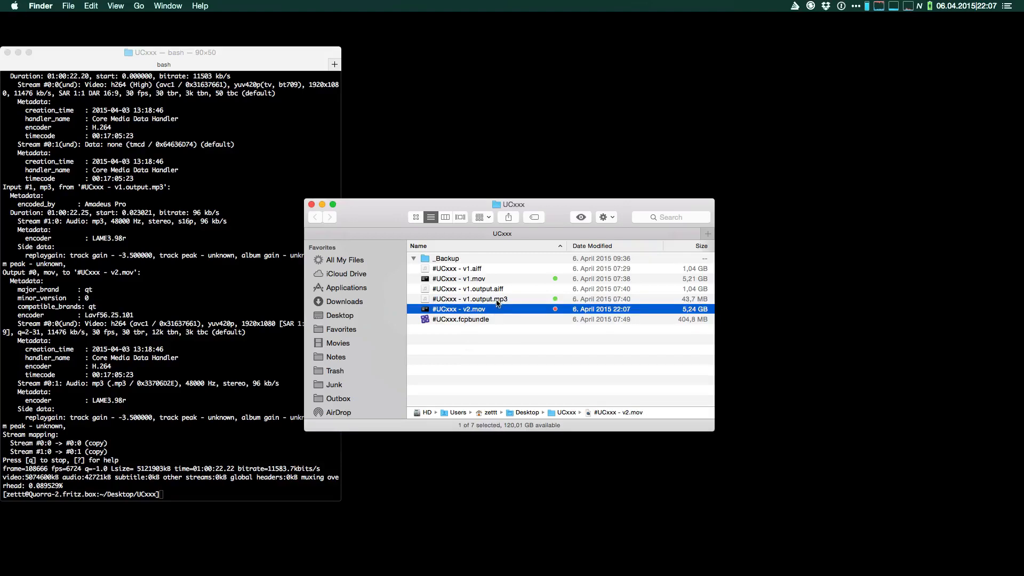
key(Up)
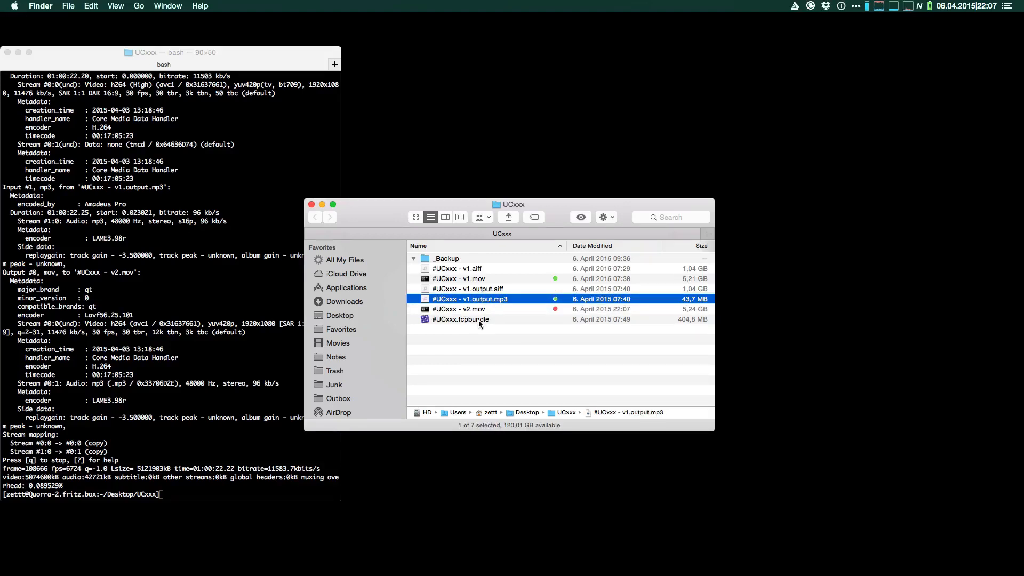